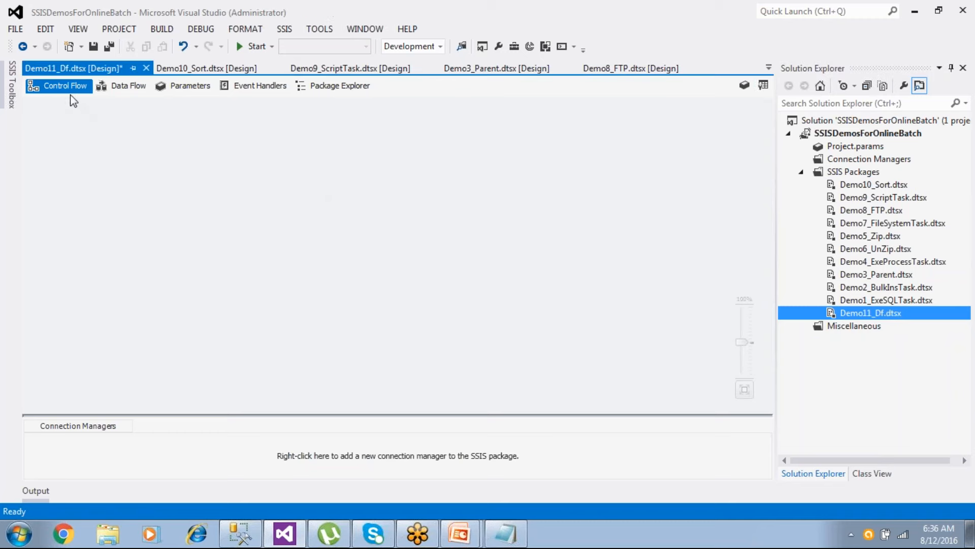
- Add a Data Flow Task to the Demo11_Df control flow and open its data flow design
{"action": "left_click", "coordinate": [14, 100]}
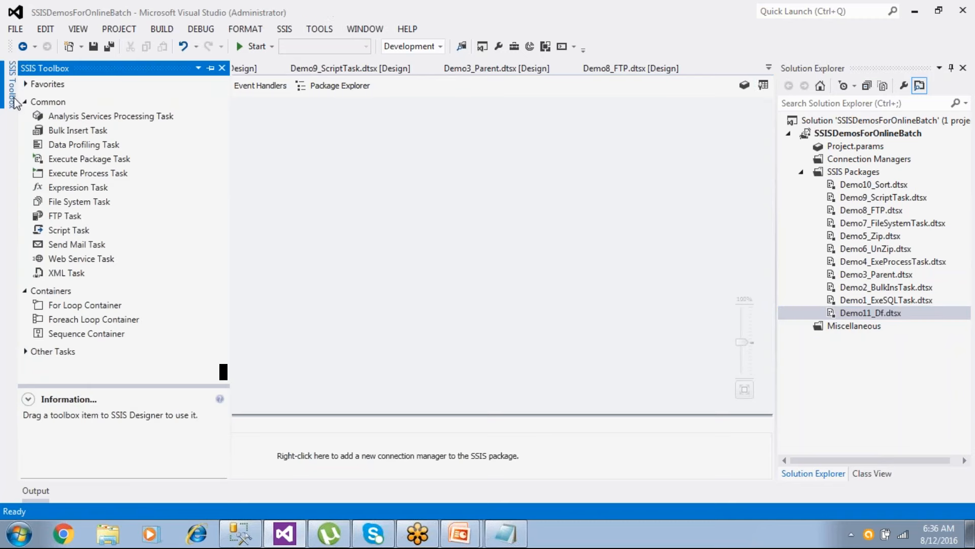
{"action": "left_click", "coordinate": [26, 85]}
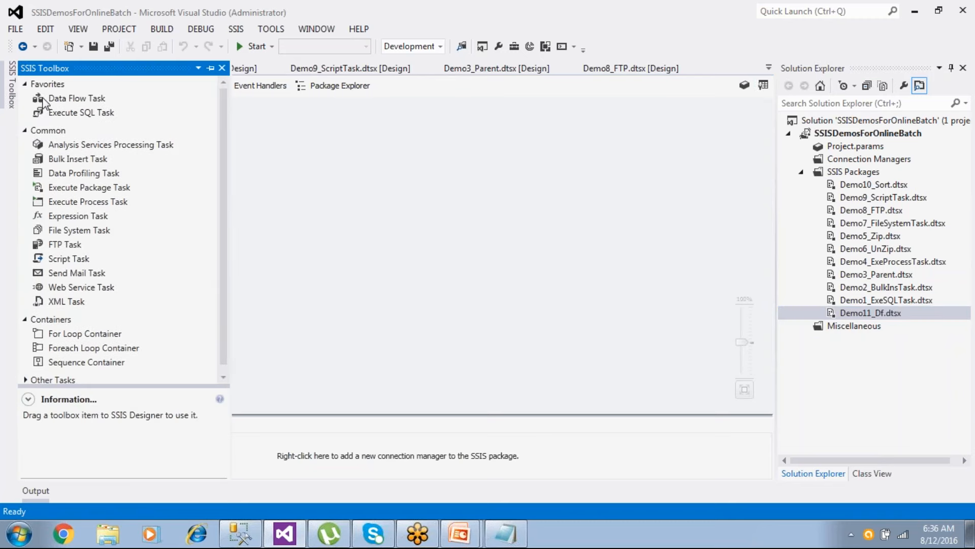
{"action": "left_click_drag", "start_coordinate": [48, 102], "coordinate": [275, 182]}
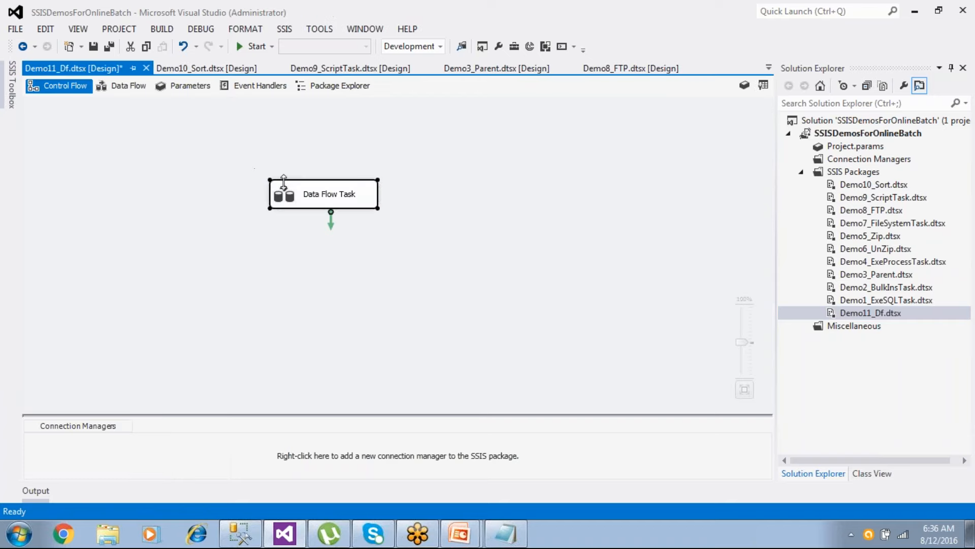
{"action": "double_click", "coordinate": [303, 201]}
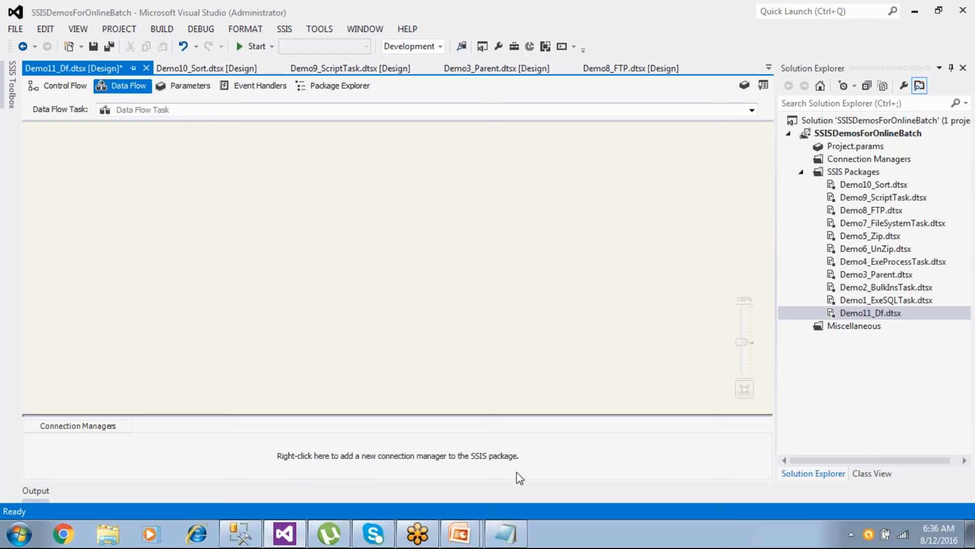
- Close the untitled Notepad notes without saving the changes
{"action": "left_click", "coordinate": [502, 542]}
{"action": "left_click_drag", "start_coordinate": [833, 116], "coordinate": [725, 141]}
{"action": "left_click", "coordinate": [907, 140]}
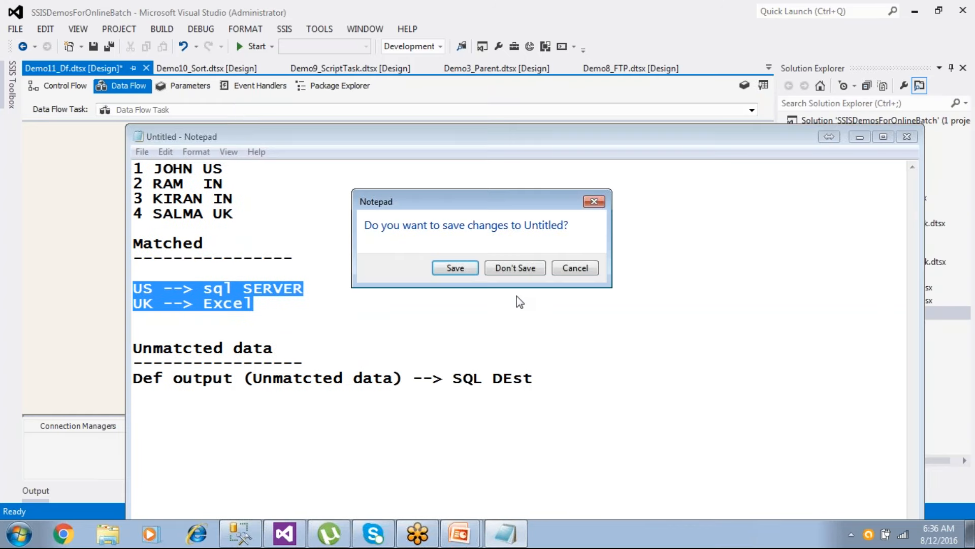
{"action": "left_click", "coordinate": [516, 269]}
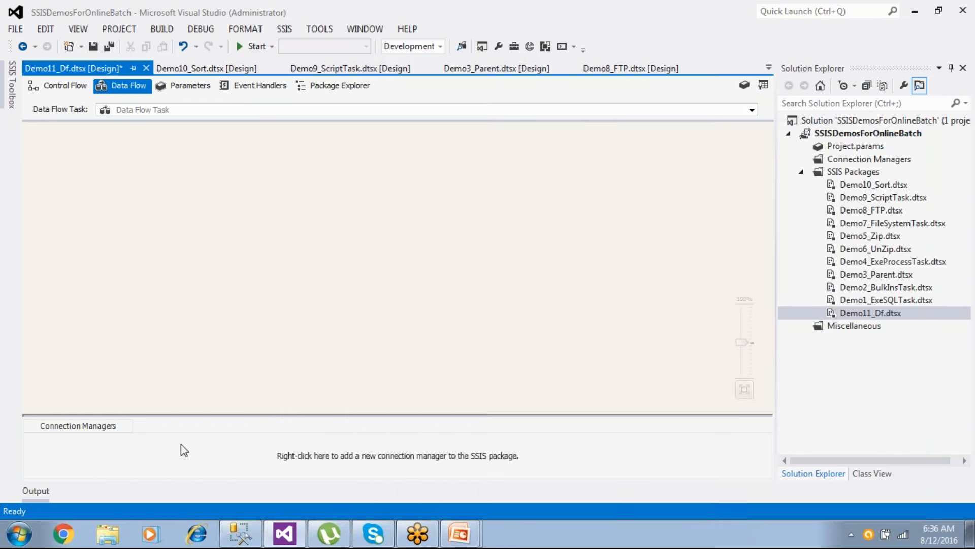
- Browse to D:\SSISSourceData in Windows Explorer and examine the contents of the Customer text file
{"action": "left_click", "coordinate": [109, 541]}
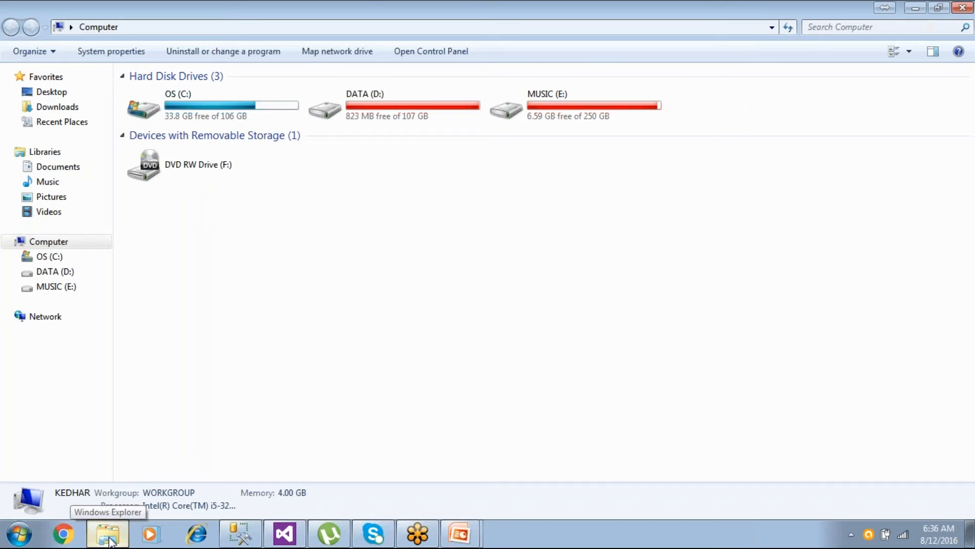
{"action": "double_click", "coordinate": [370, 118]}
{"action": "scroll", "coordinate": [305, 273], "scroll_direction": "down", "scroll_amount": 3}
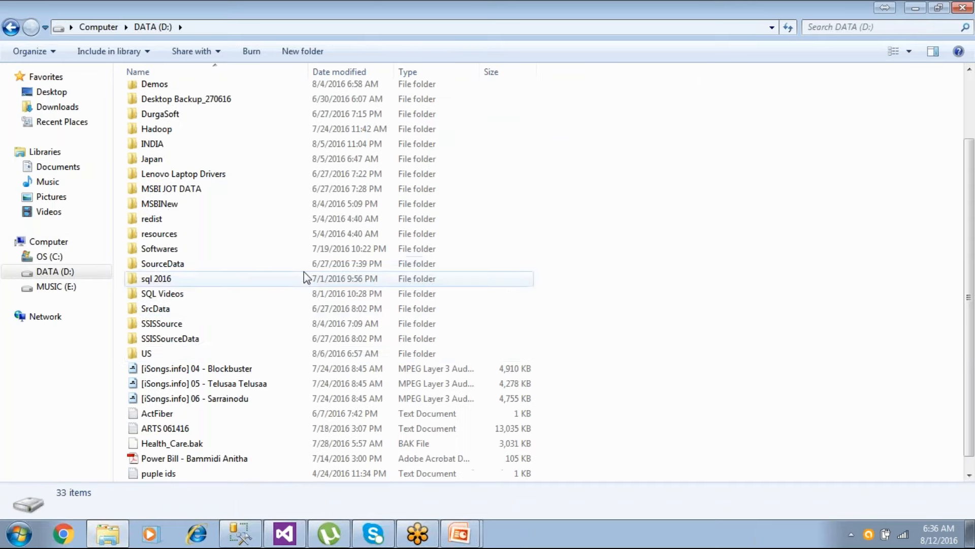
{"action": "double_click", "coordinate": [165, 338]}
{"action": "double_click", "coordinate": [159, 154]}
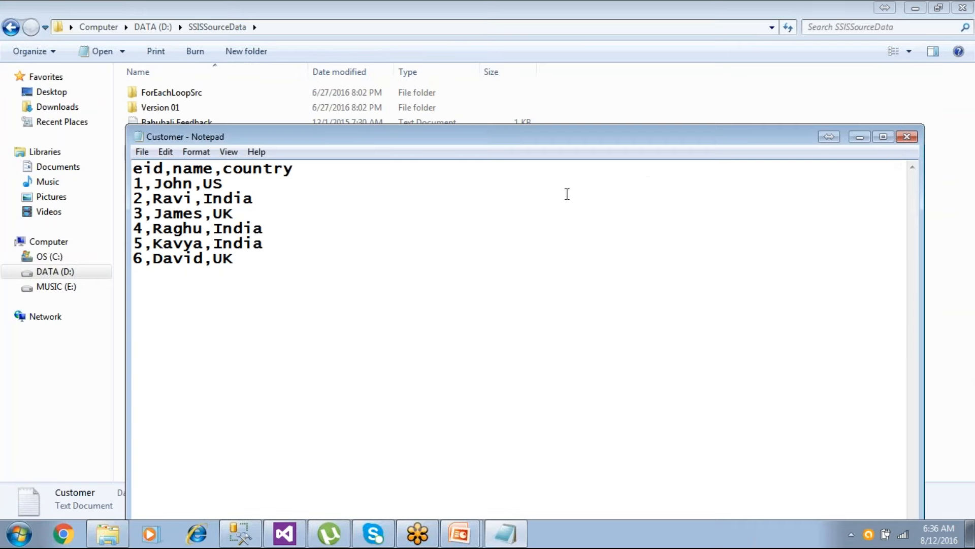
{"action": "left_click", "coordinate": [910, 139]}
- Examine the Emp text file's columns and rows and check its folder path, closing the file and Explorer when done
{"action": "double_click", "coordinate": [153, 167]}
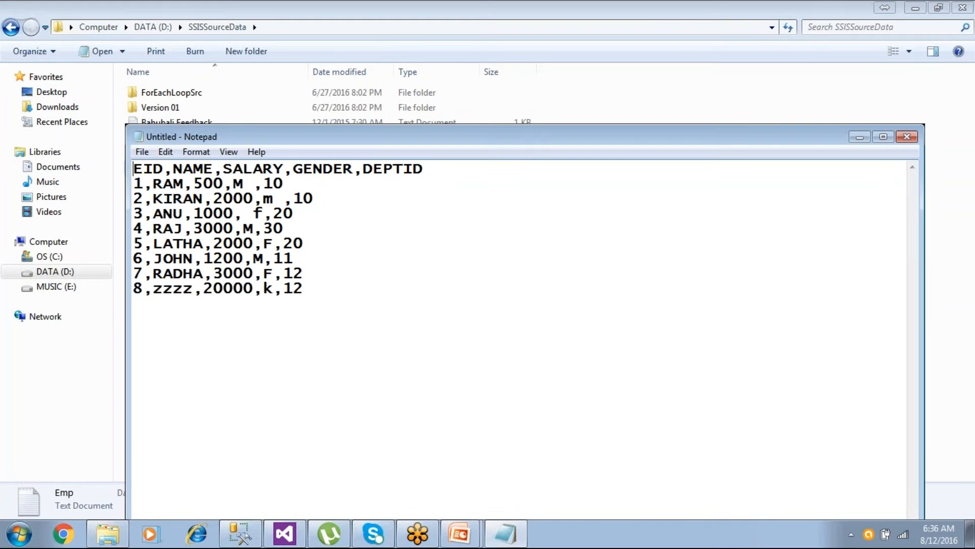
{"action": "left_click", "coordinate": [907, 137]}
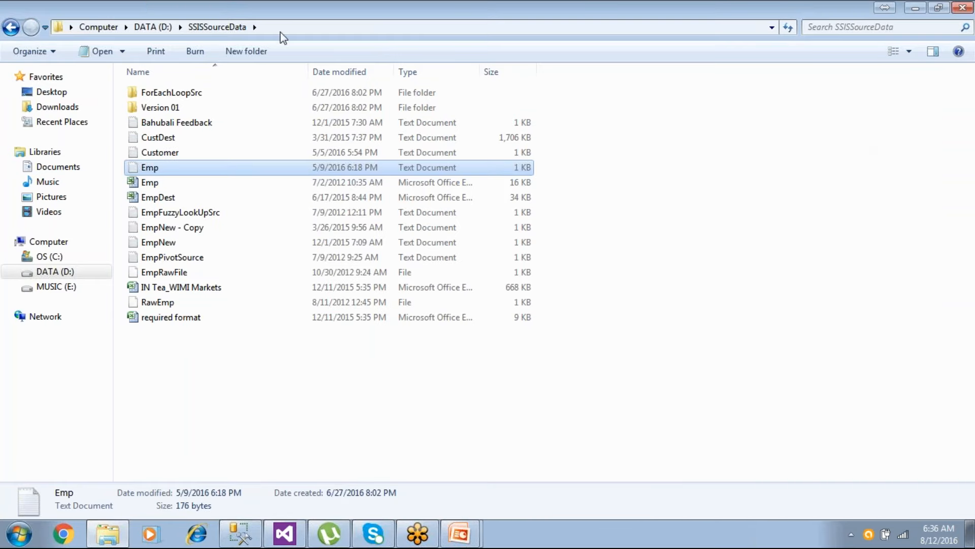
{"action": "left_click", "coordinate": [325, 27]}
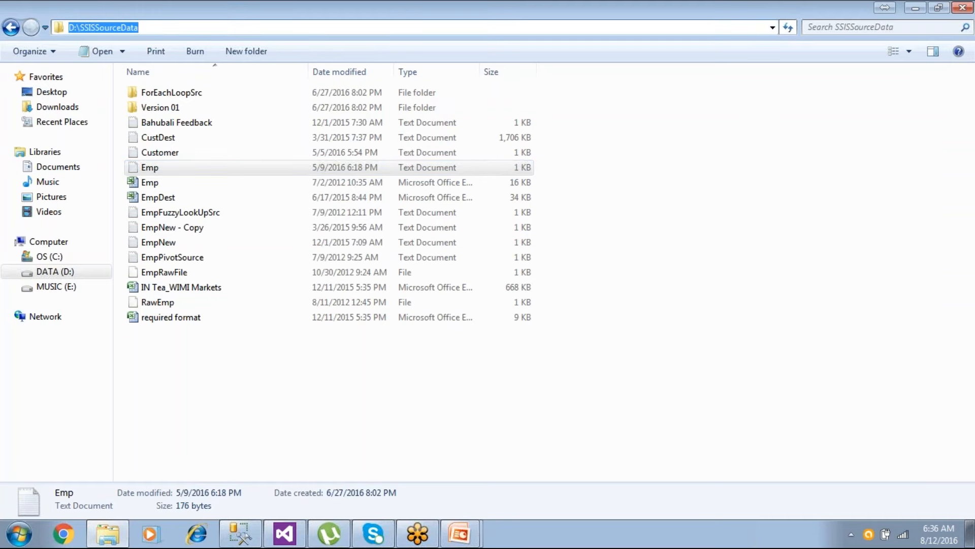
{"action": "left_click", "coordinate": [963, 9]}
- Add a Flat File Source to the empty data flow
{"action": "left_click", "coordinate": [11, 99]}
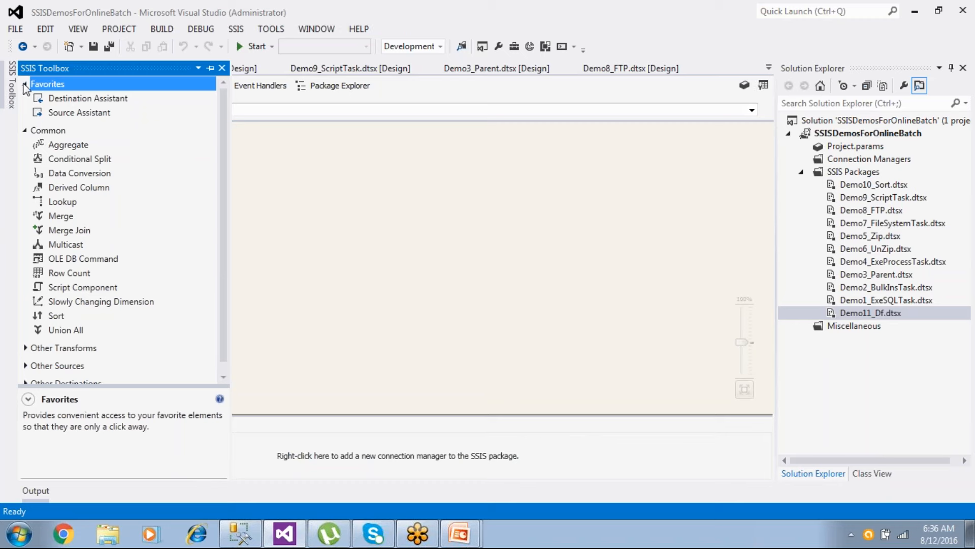
{"action": "left_click", "coordinate": [25, 84]}
{"action": "left_click", "coordinate": [26, 102]}
{"action": "left_click", "coordinate": [25, 138]}
{"action": "left_click_drag", "start_coordinate": [61, 198], "coordinate": [263, 200]}
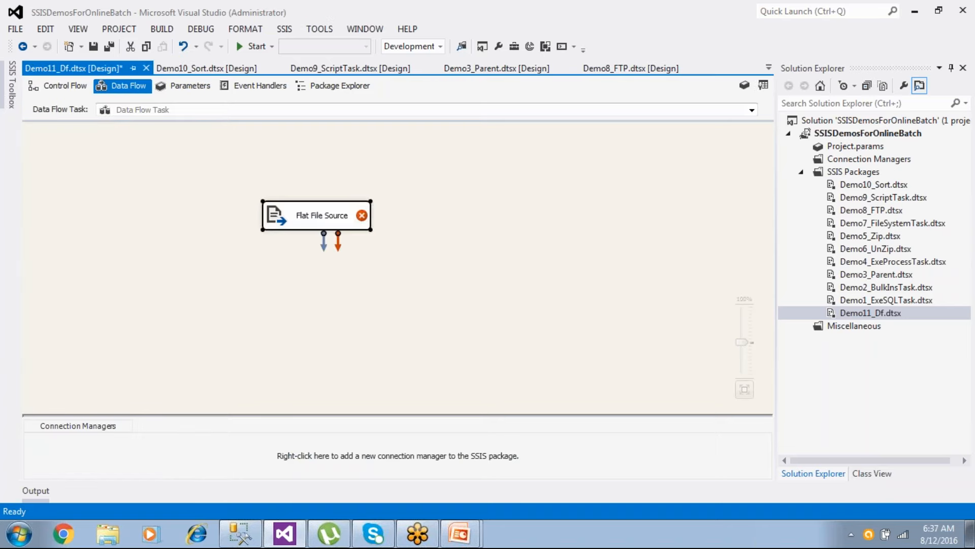
{"action": "left_click", "coordinate": [377, 292]}
{"action": "double_click", "coordinate": [350, 225]}
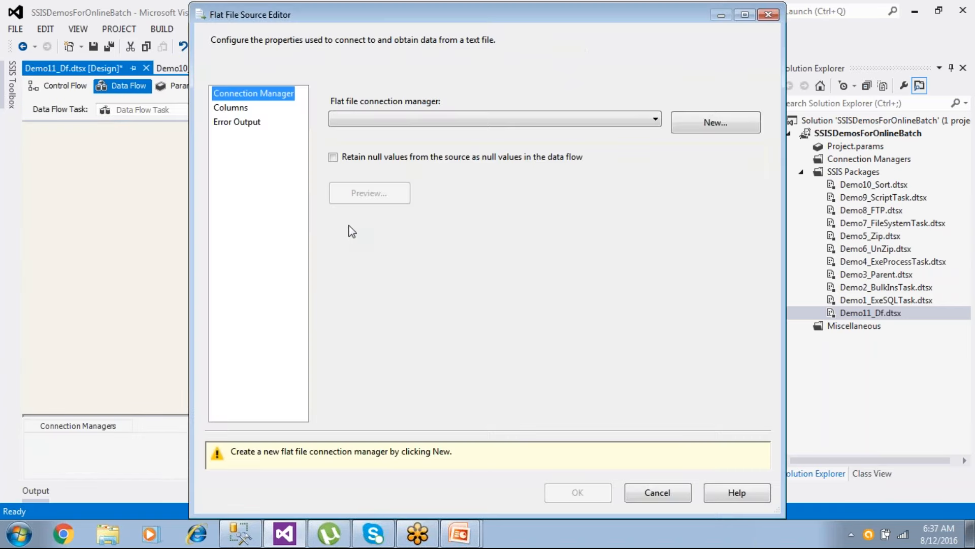
{"action": "left_click", "coordinate": [711, 127]}
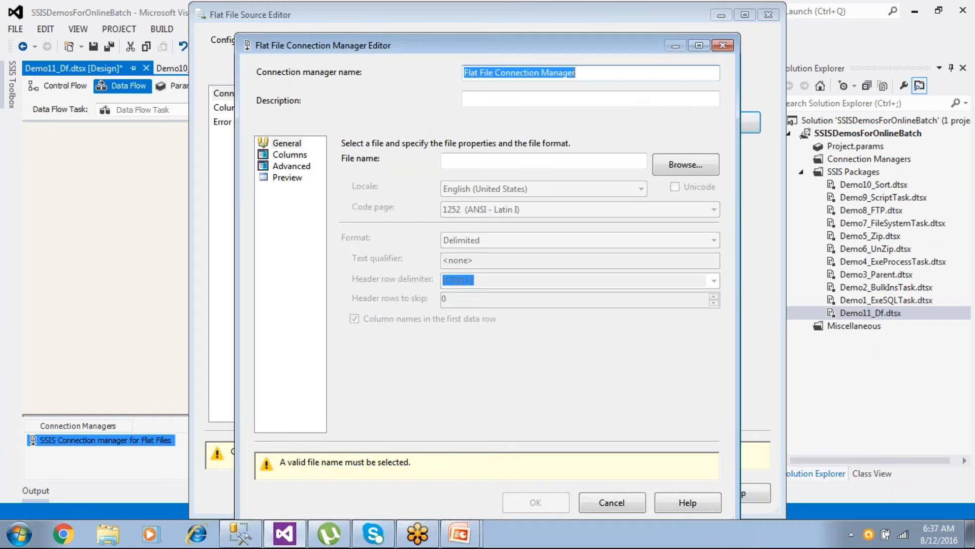
{"action": "type", "text": "FFsrc"}
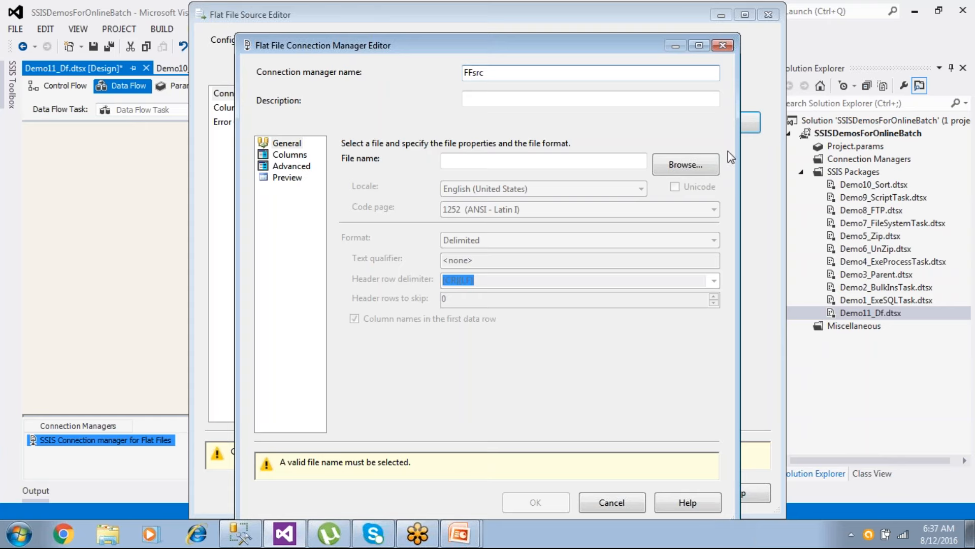
{"action": "left_click", "coordinate": [668, 164]}
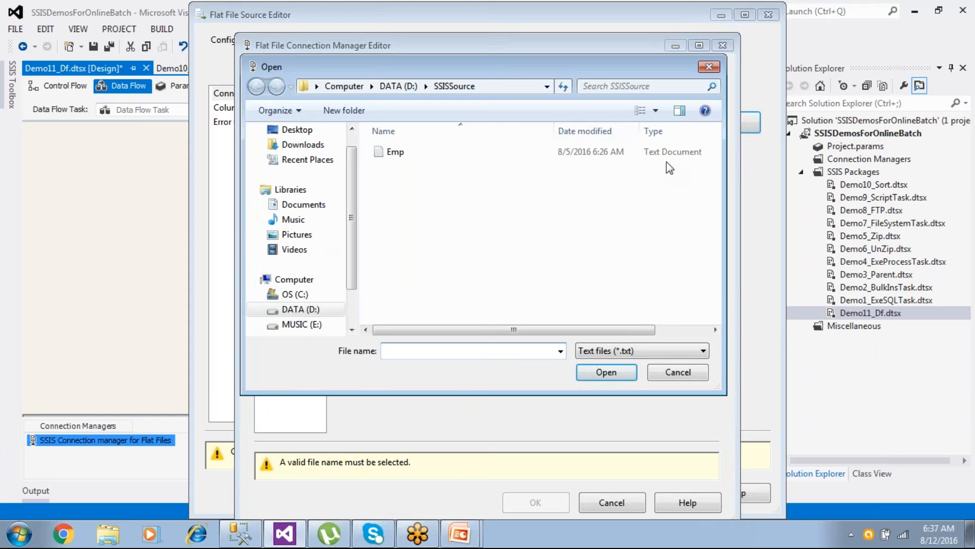
{"action": "left_click", "coordinate": [496, 86]}
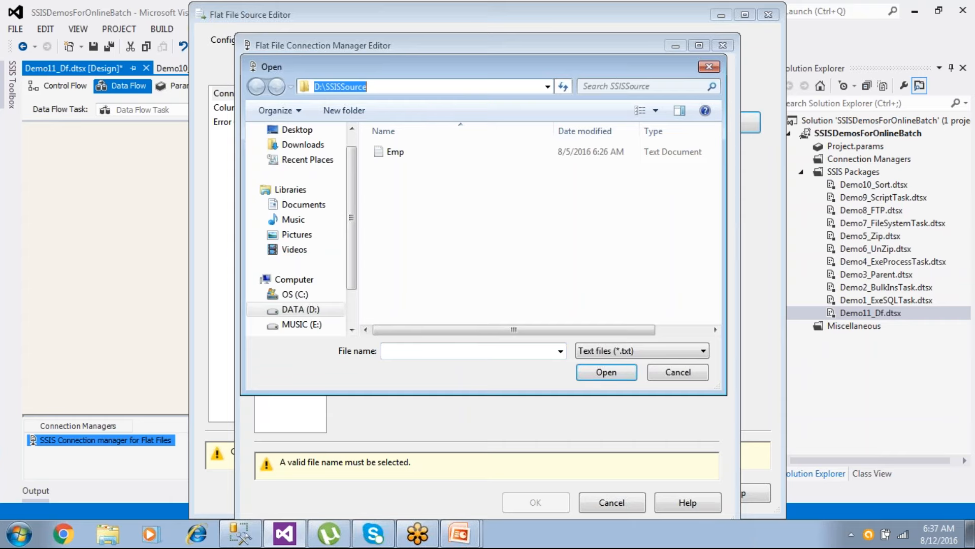
{"action": "left_click", "coordinate": [395, 151]}
{"action": "left_click", "coordinate": [604, 373]}
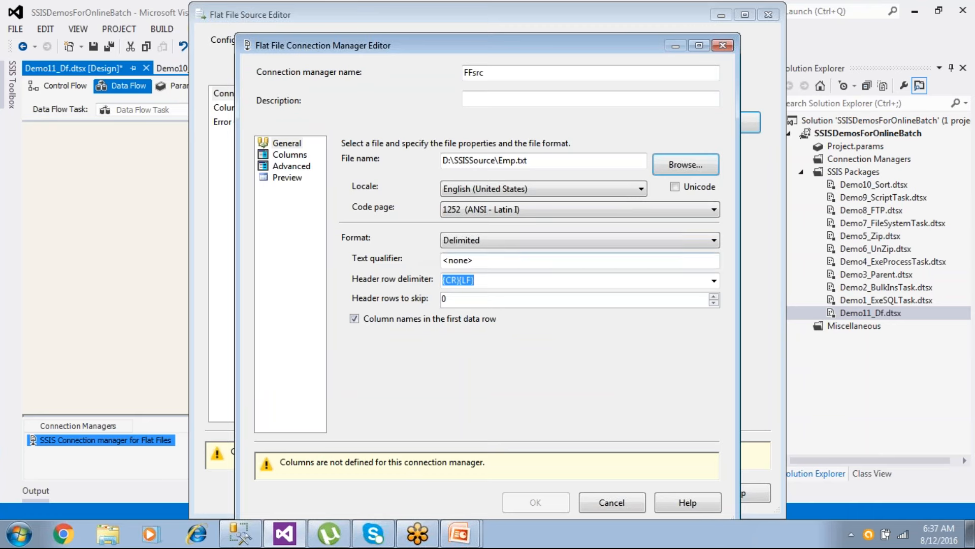
{"action": "left_click", "coordinate": [472, 242]}
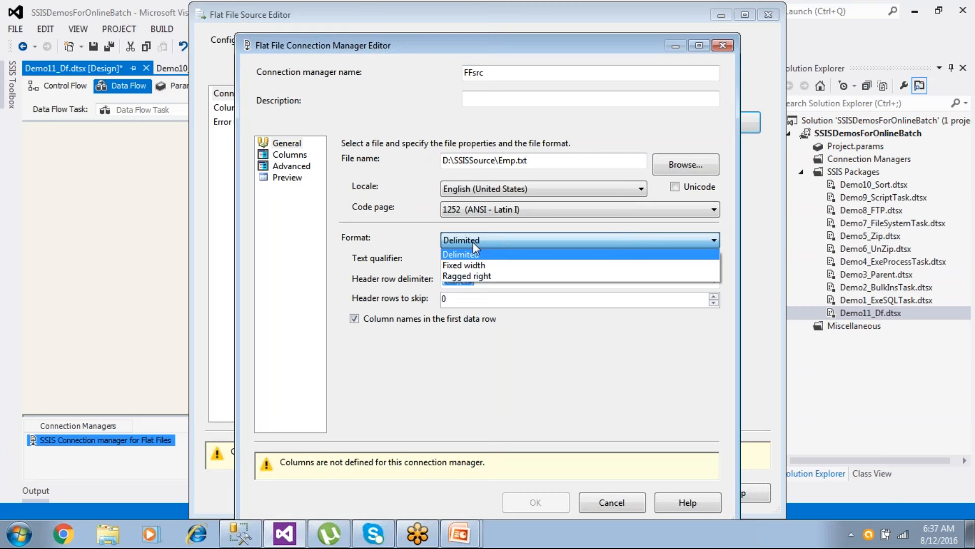
{"action": "left_click", "coordinate": [473, 241]}
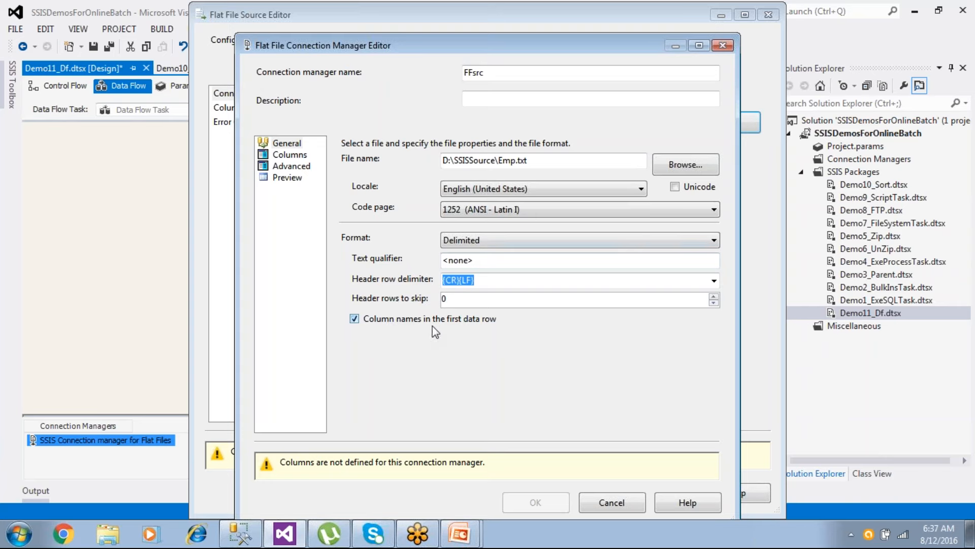
{"action": "left_click", "coordinate": [292, 179]}
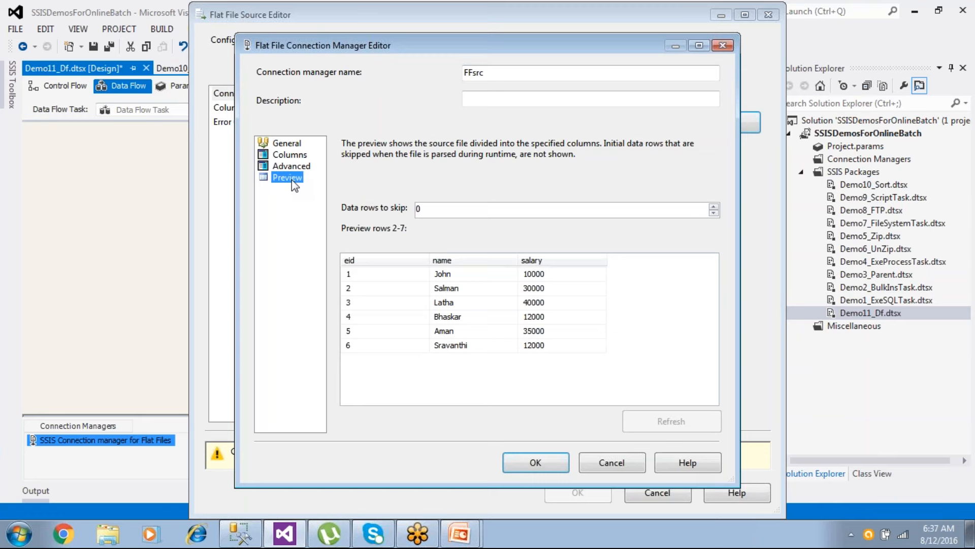
{"action": "left_click", "coordinate": [608, 463]}
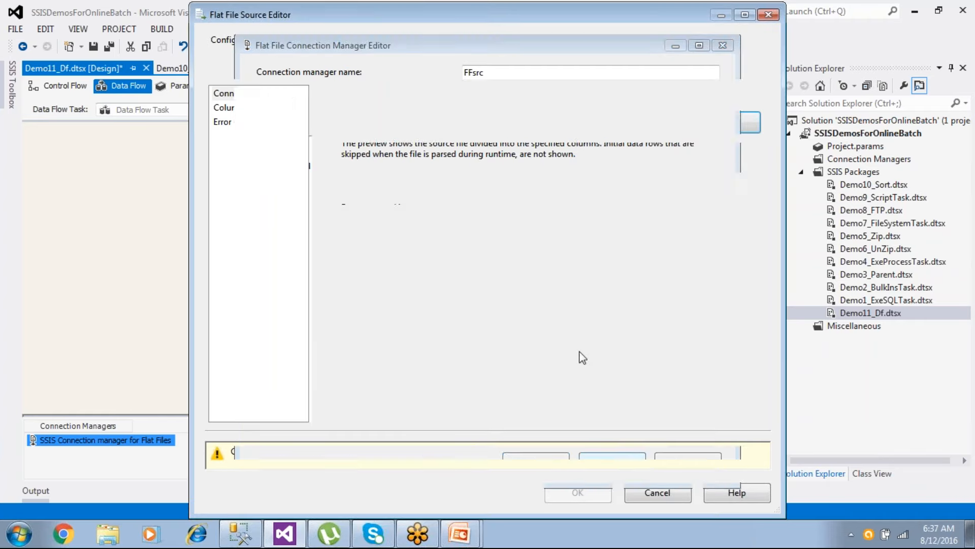
{"action": "left_click", "coordinate": [653, 496]}
- Start a new flat file connection manager for the Flat File Source and name it ffsrc
{"action": "double_click", "coordinate": [313, 218]}
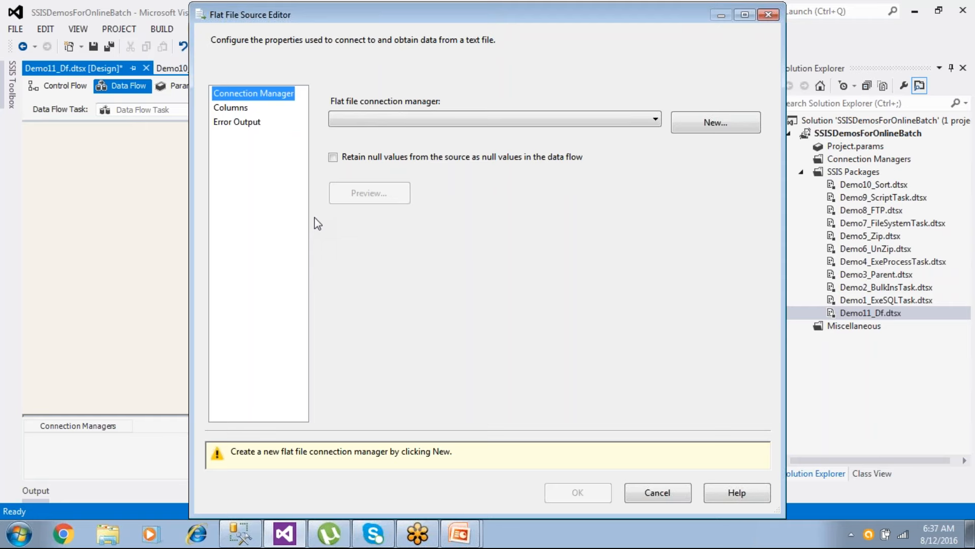
{"action": "left_click", "coordinate": [720, 122]}
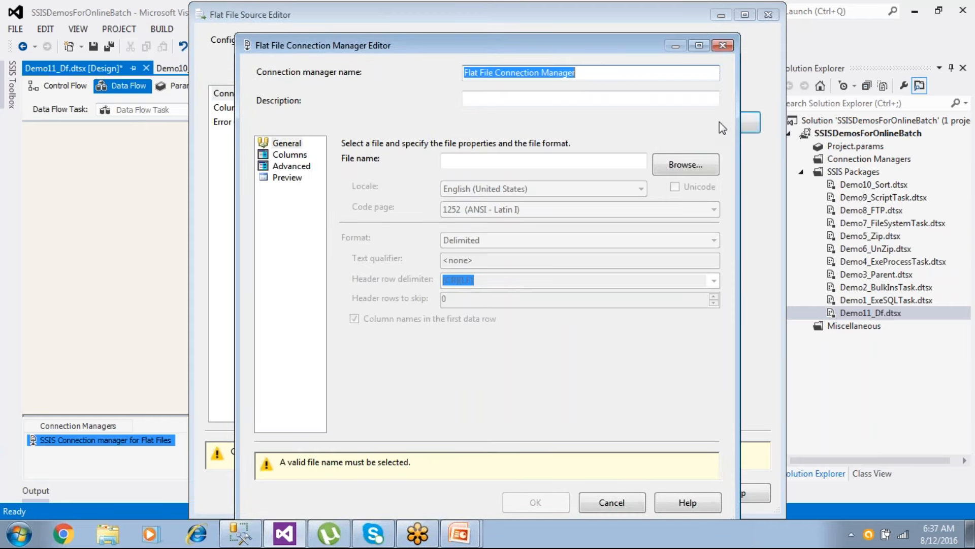
{"action": "type", "text": "ffsrc"}
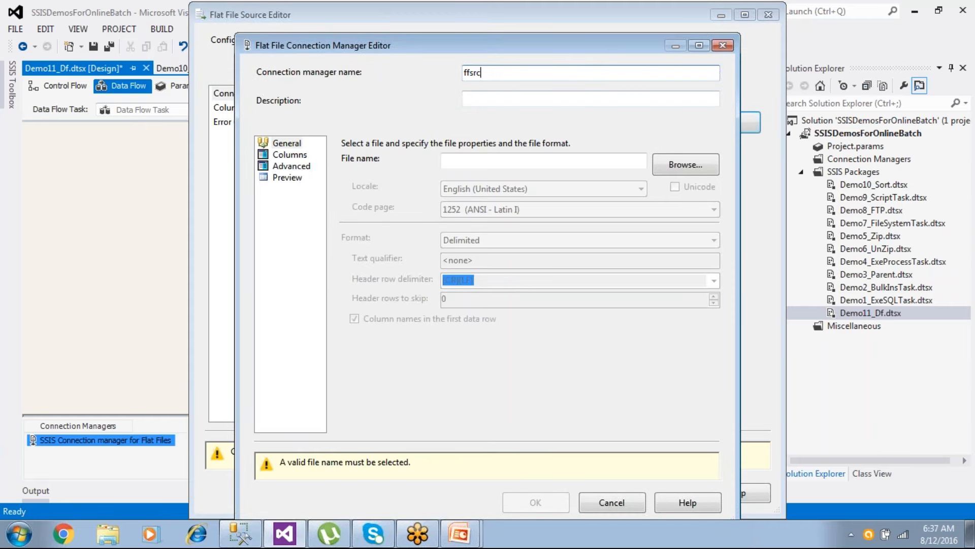
- Select Emp.txt from D:\SSISSourceData as the connection manager's source file
{"action": "left_click", "coordinate": [670, 164]}
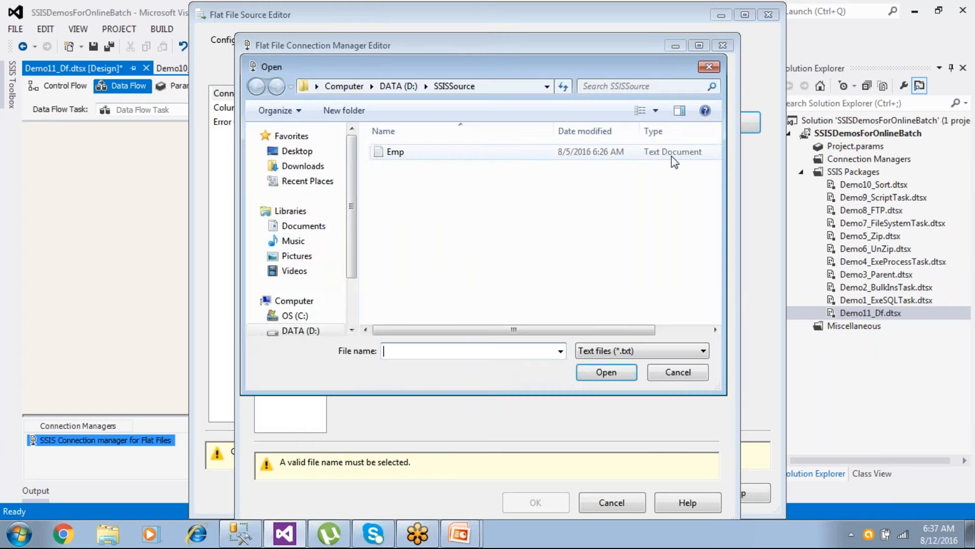
{"action": "left_click", "coordinate": [311, 333]}
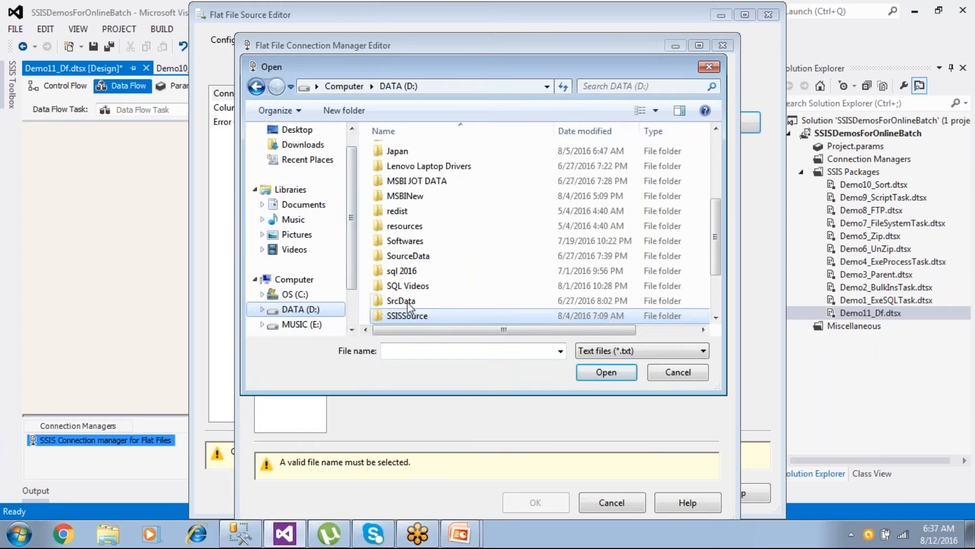
{"action": "scroll", "coordinate": [422, 322], "scroll_direction": "down", "scroll_amount": 1}
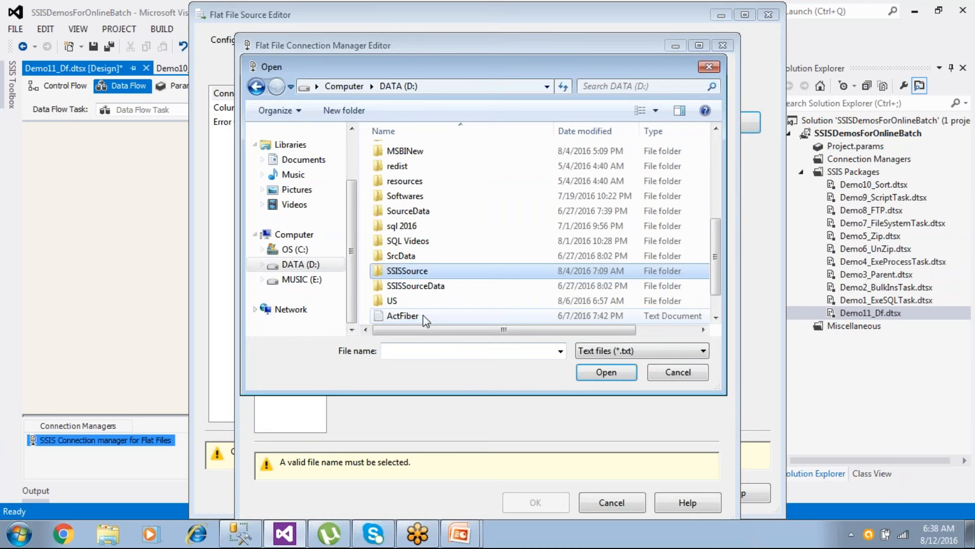
{"action": "double_click", "coordinate": [429, 290]}
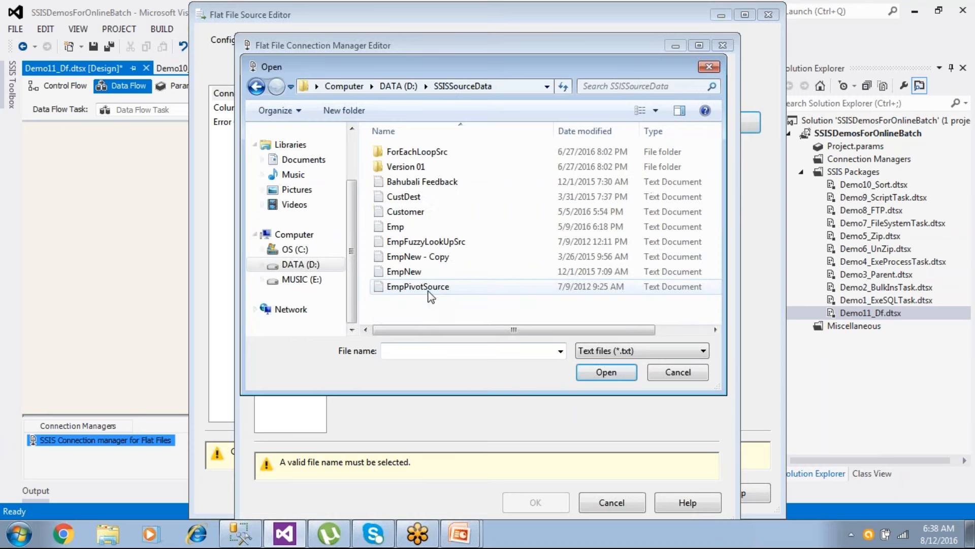
{"action": "left_click", "coordinate": [405, 231]}
{"action": "left_click", "coordinate": [579, 377]}
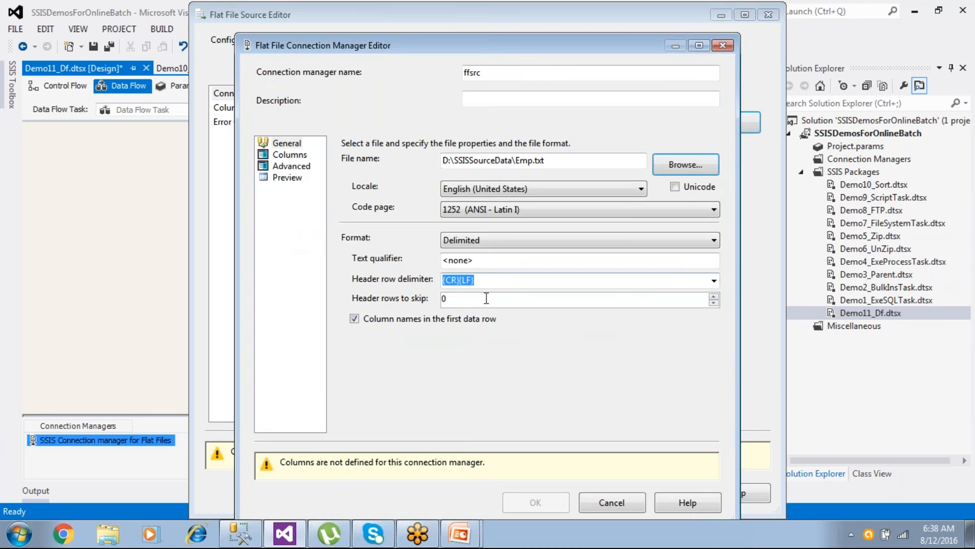
- Preview the Emp.txt data, narrow the GENDER column to see DEPTID, and return to the general file settings
{"action": "left_click", "coordinate": [288, 177]}
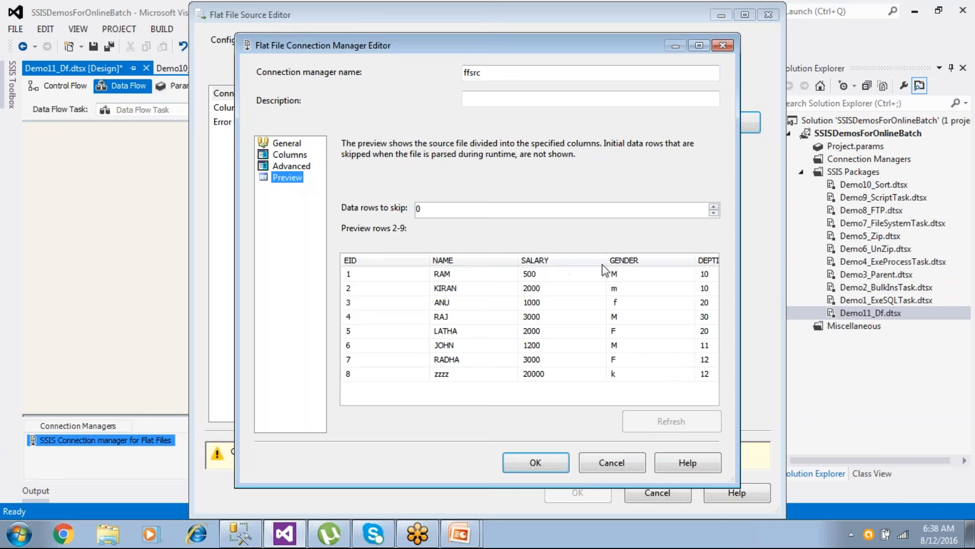
{"action": "left_click_drag", "start_coordinate": [697, 259], "coordinate": [657, 260]}
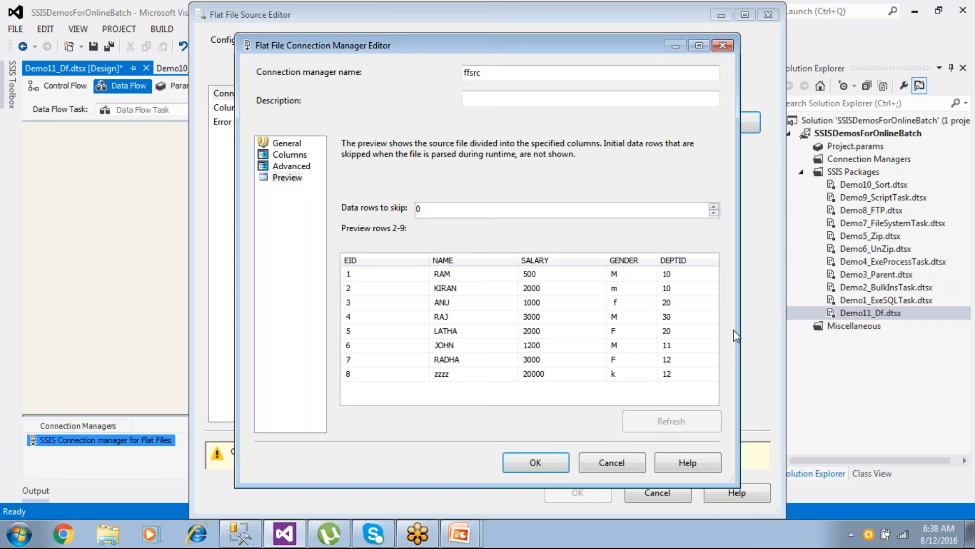
{"action": "left_click", "coordinate": [288, 144]}
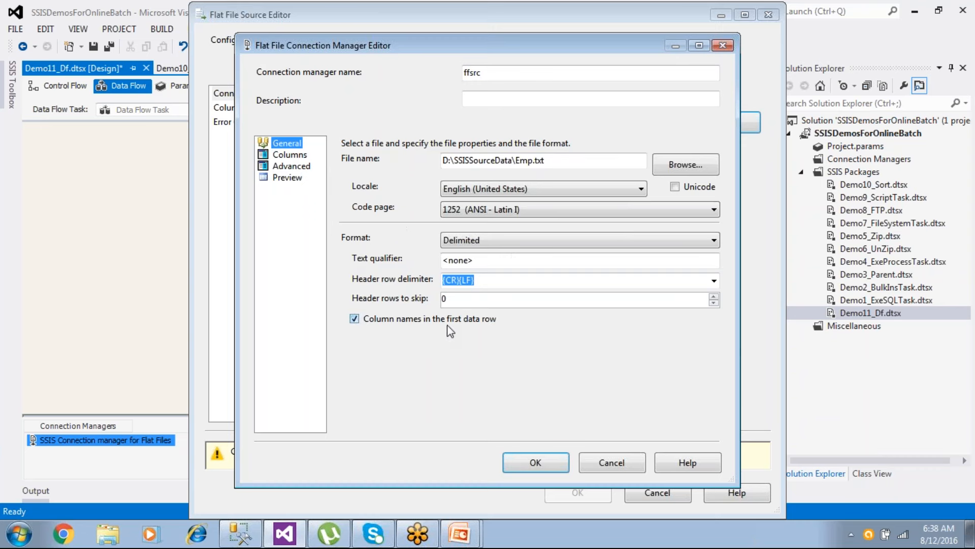
- Turn off column names in the first data row and preview how the file's header row is read
{"action": "left_click", "coordinate": [355, 319]}
{"action": "left_click", "coordinate": [288, 177]}
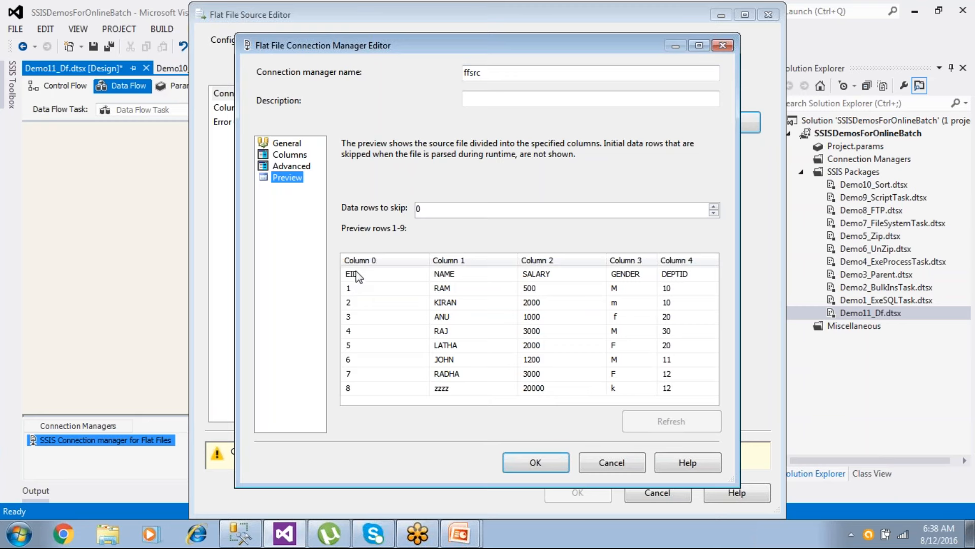
{"action": "left_click", "coordinate": [362, 276]}
{"action": "left_click", "coordinate": [437, 277]}
{"action": "left_click", "coordinate": [525, 278]}
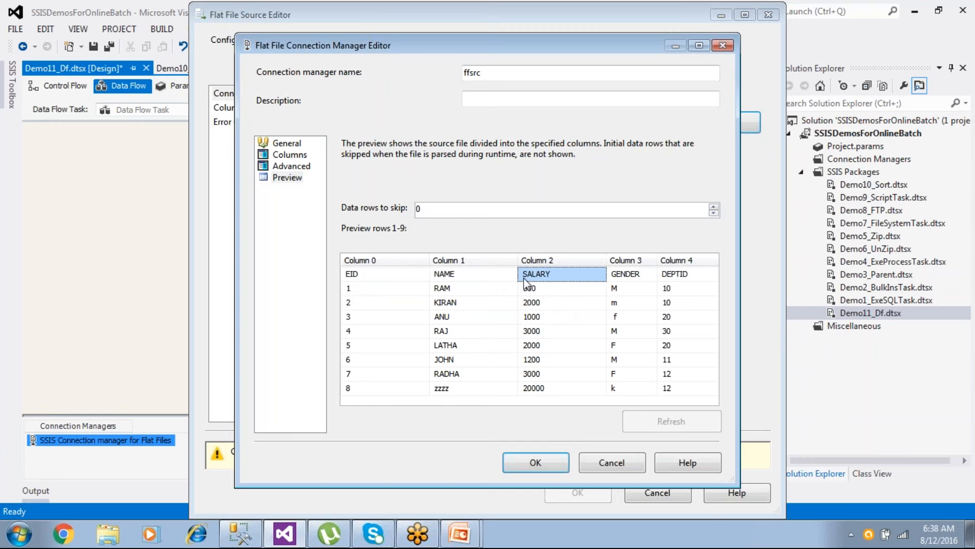
- Turn on column names in the first data row, check the preview, and accept the connection manager and Flat File Source settings
{"action": "left_click", "coordinate": [288, 145]}
{"action": "left_click", "coordinate": [355, 321]}
{"action": "left_click", "coordinate": [287, 178]}
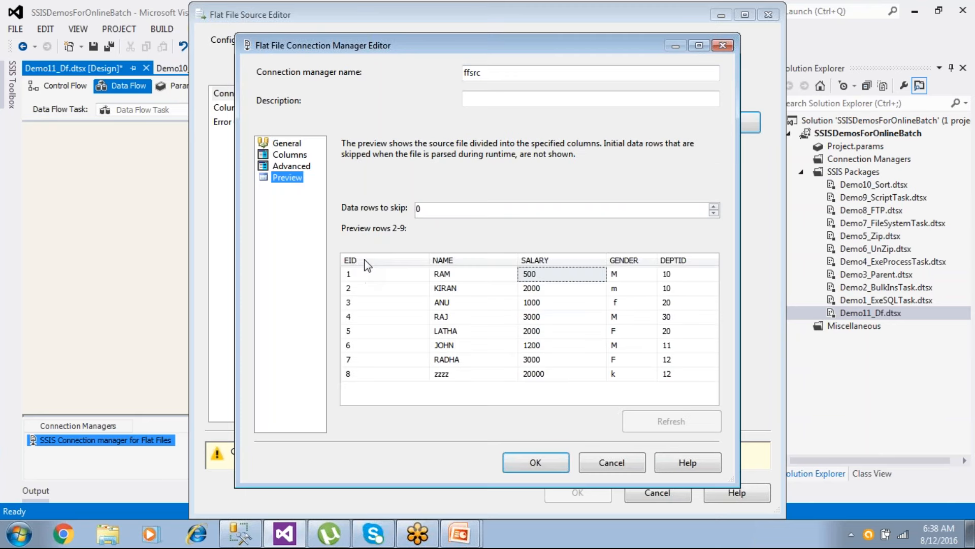
{"action": "left_click", "coordinate": [367, 263]}
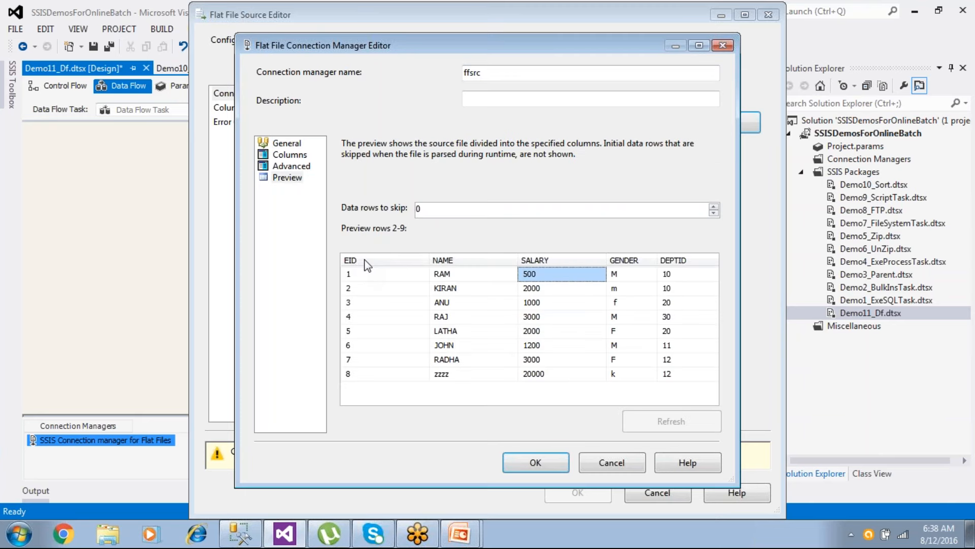
{"action": "left_click", "coordinate": [542, 460]}
{"action": "left_click", "coordinate": [580, 454]}
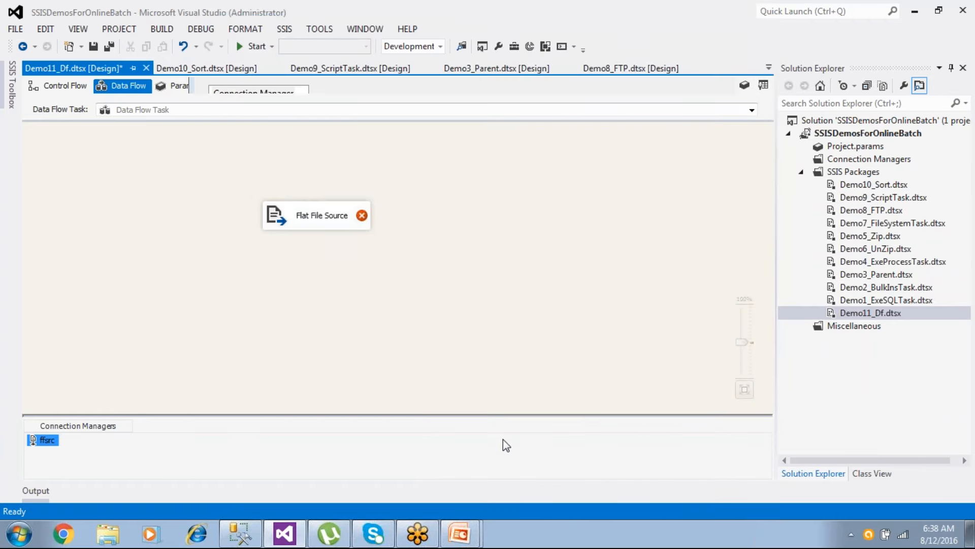
- Reopen the ffsrc connection manager to review its file path and close it
{"action": "left_click", "coordinate": [50, 445]}
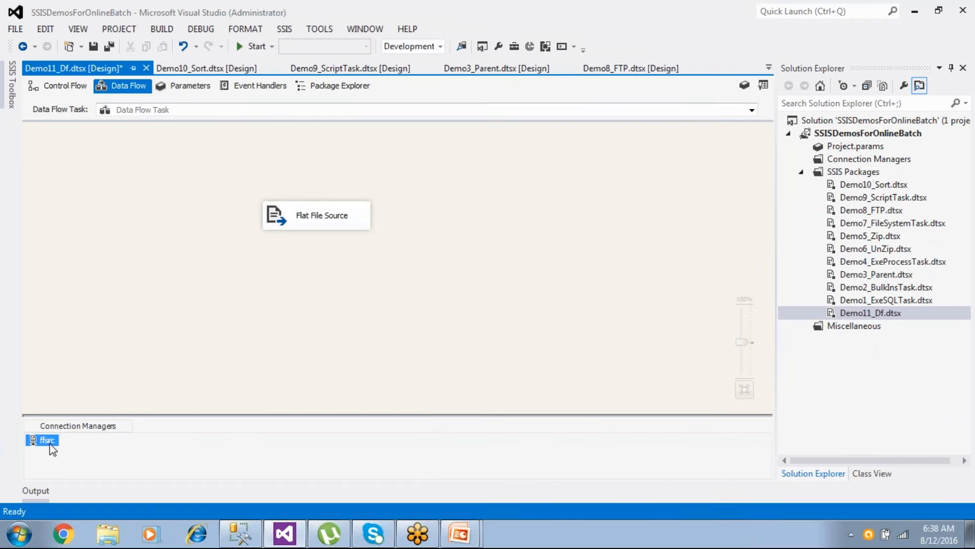
{"action": "double_click", "coordinate": [50, 441]}
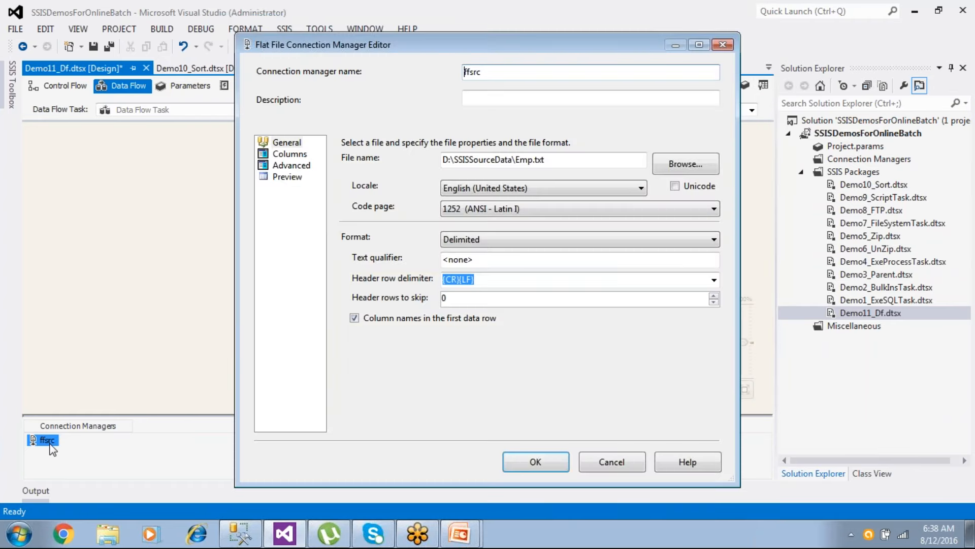
{"action": "left_click", "coordinate": [550, 163]}
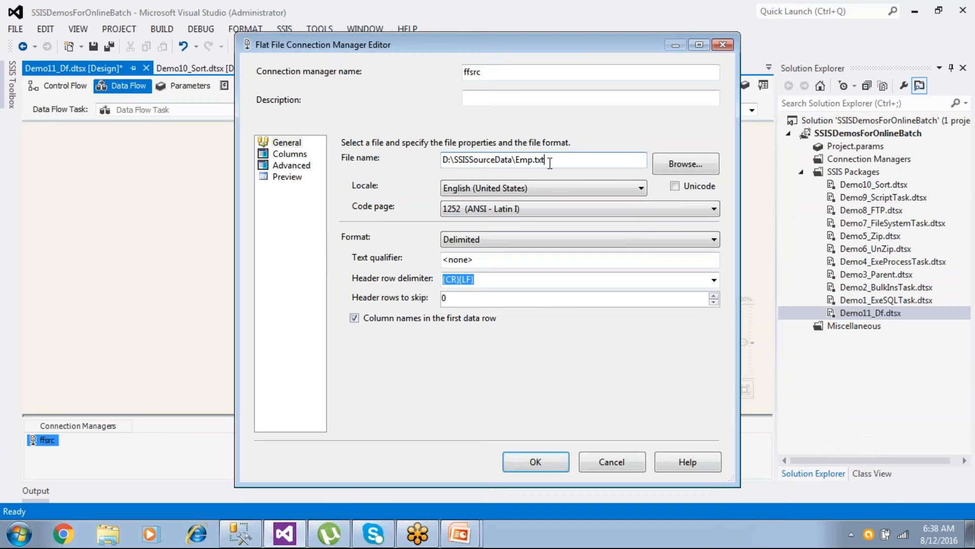
{"action": "left_click", "coordinate": [49, 442]}
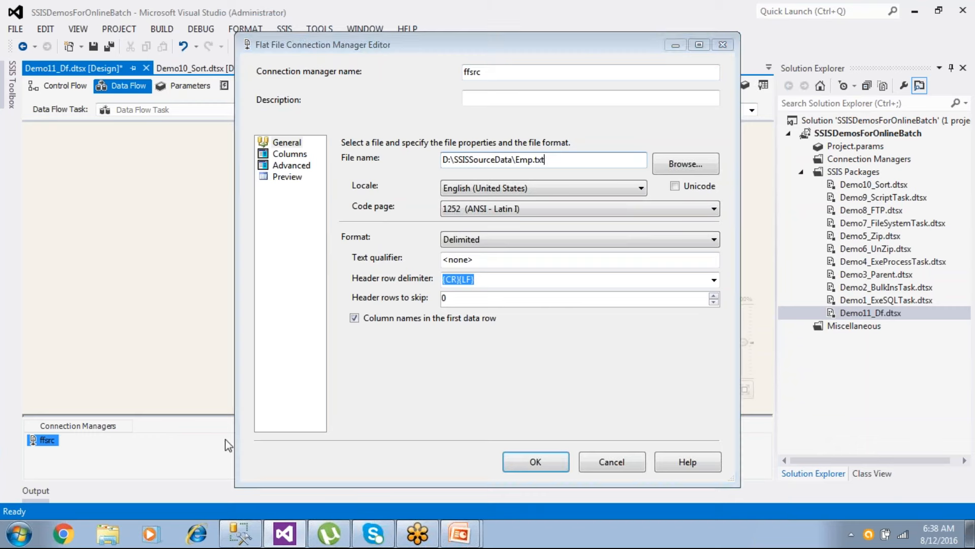
{"action": "left_click", "coordinate": [533, 463]}
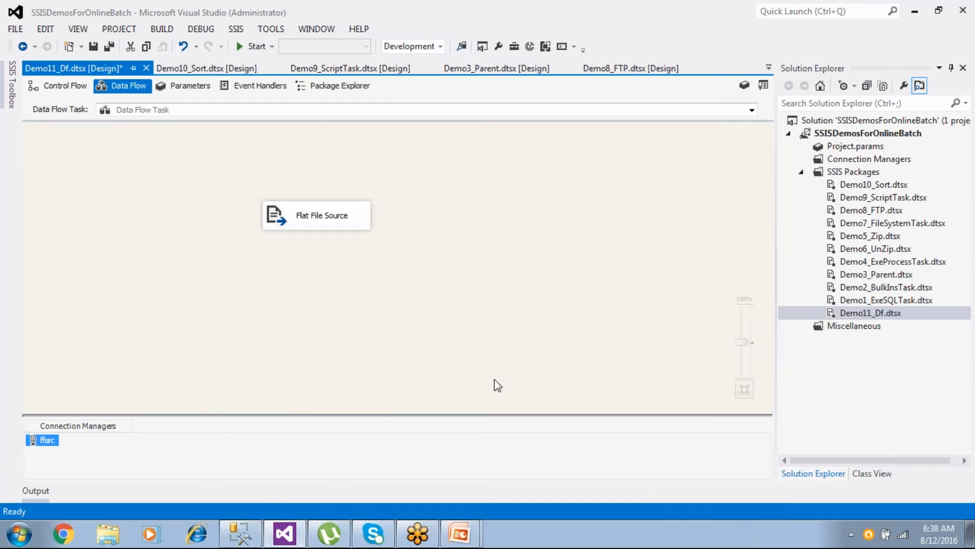
- Move the Flat File Source higher on the data flow canvas and save the package
{"action": "left_click_drag", "start_coordinate": [330, 226], "coordinate": [336, 175]}
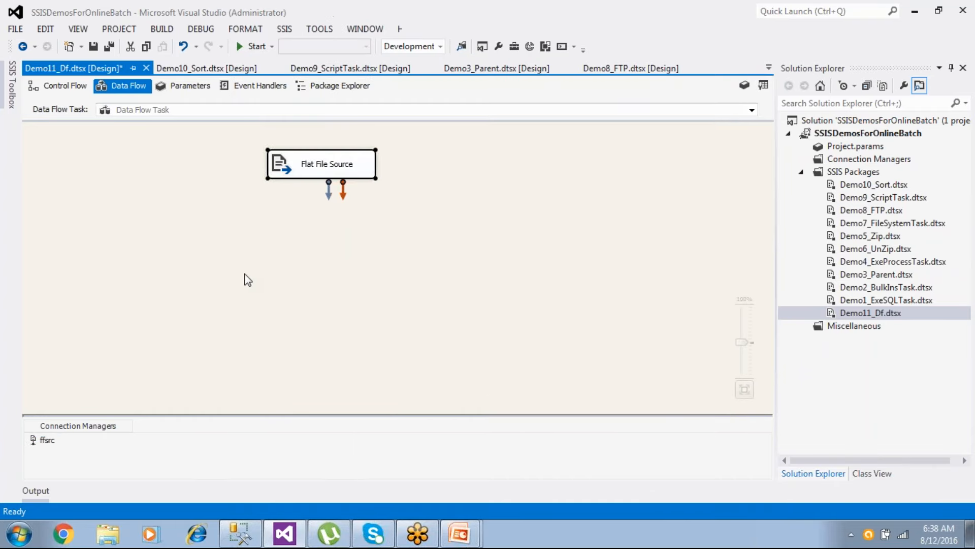
{"action": "left_click", "coordinate": [93, 47]}
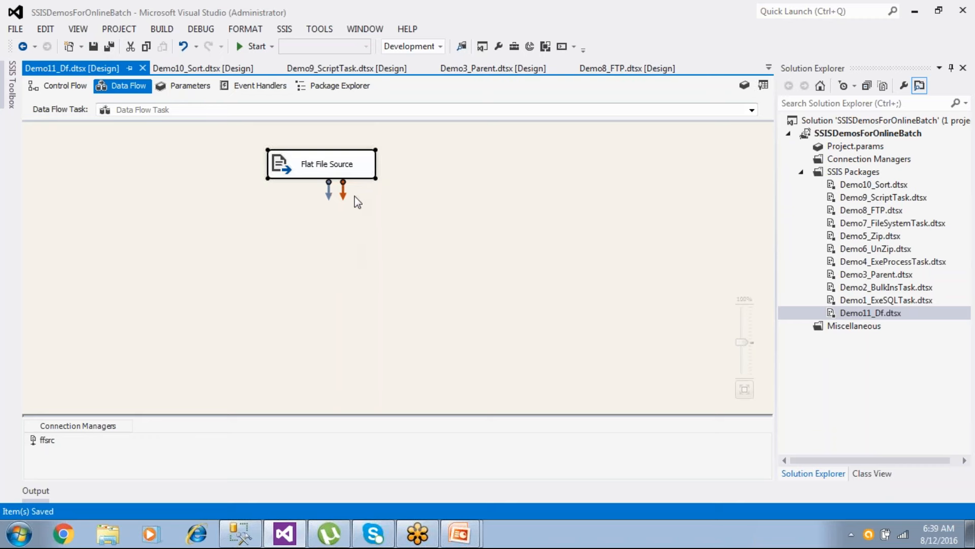
- Preview the Flat File Source data, examine the GENDER values row by row, and save the package
{"action": "double_click", "coordinate": [348, 173]}
{"action": "left_click", "coordinate": [368, 197]}
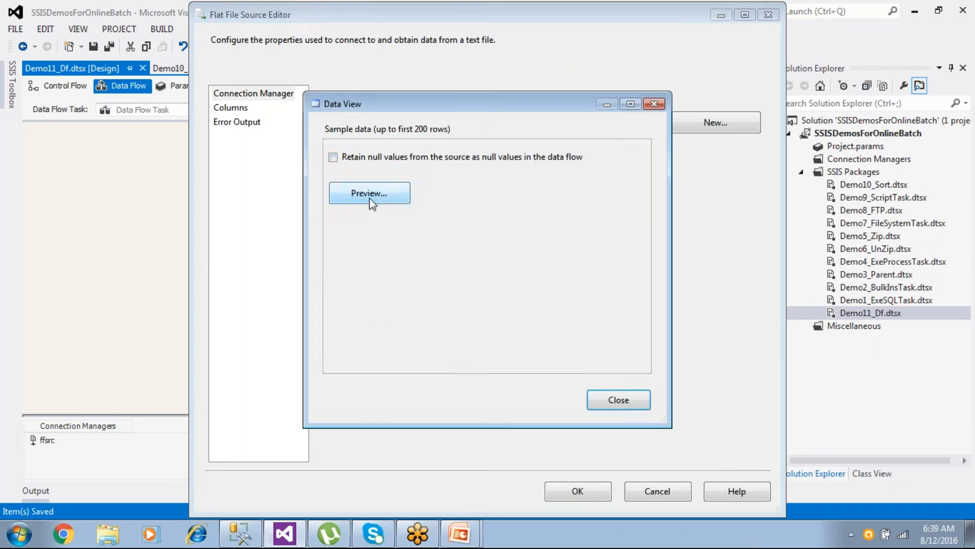
{"action": "left_click", "coordinate": [513, 163]}
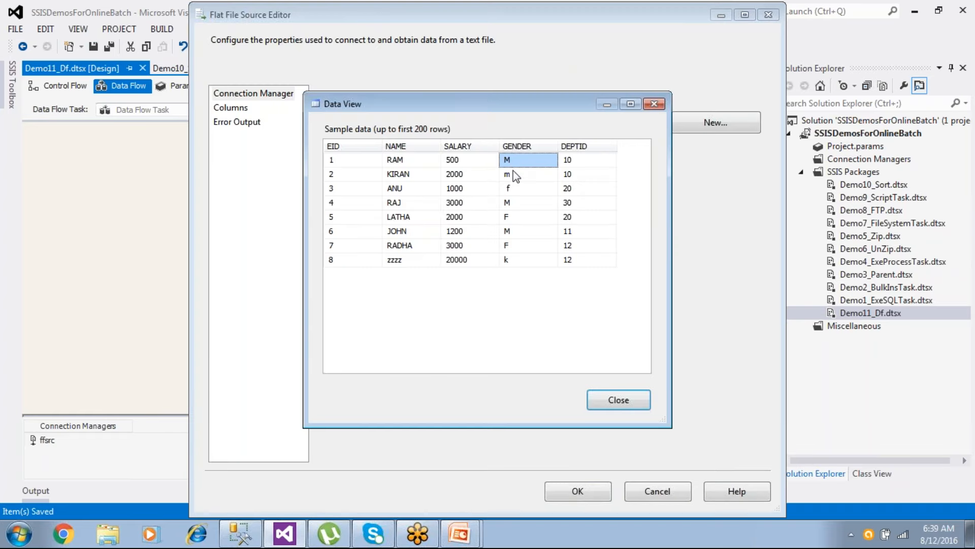
{"action": "left_click", "coordinate": [516, 188]}
{"action": "left_click", "coordinate": [522, 219]}
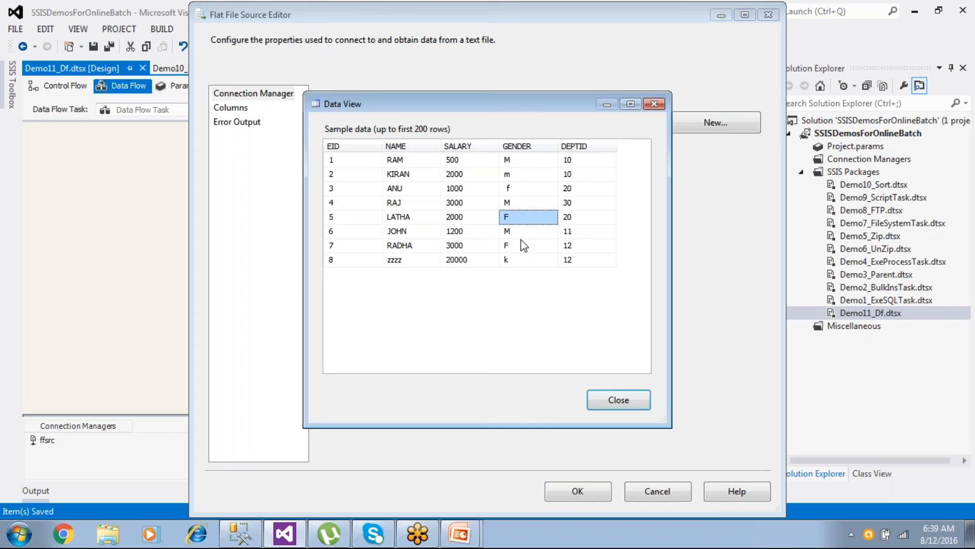
{"action": "left_click", "coordinate": [516, 261]}
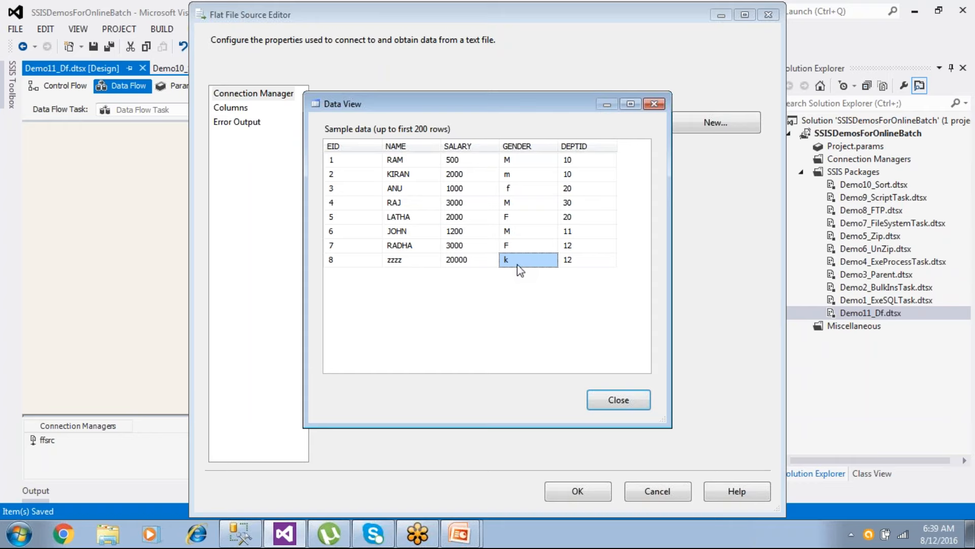
{"action": "left_click", "coordinate": [617, 403]}
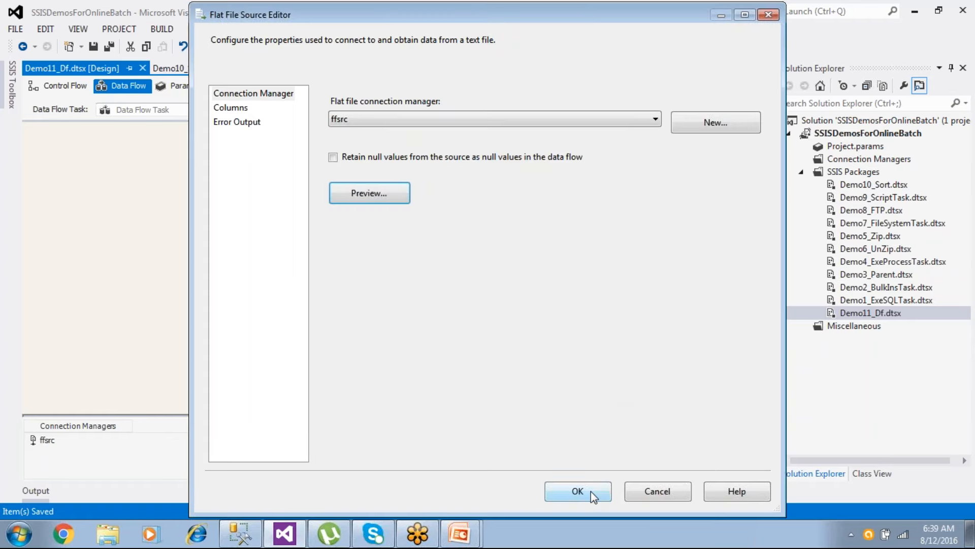
{"action": "left_click", "coordinate": [578, 491]}
{"action": "left_click", "coordinate": [469, 294]}
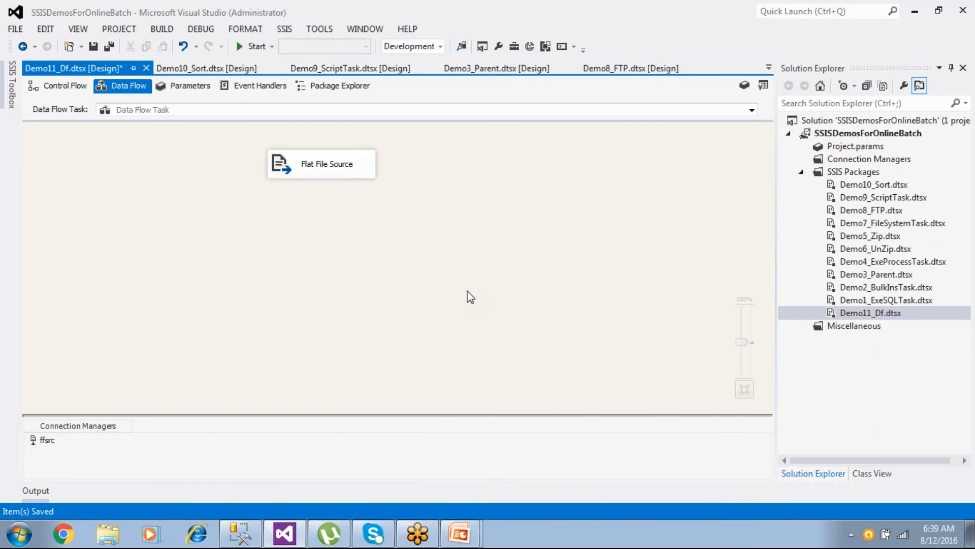
{"action": "key", "text": "ctrl+s"}
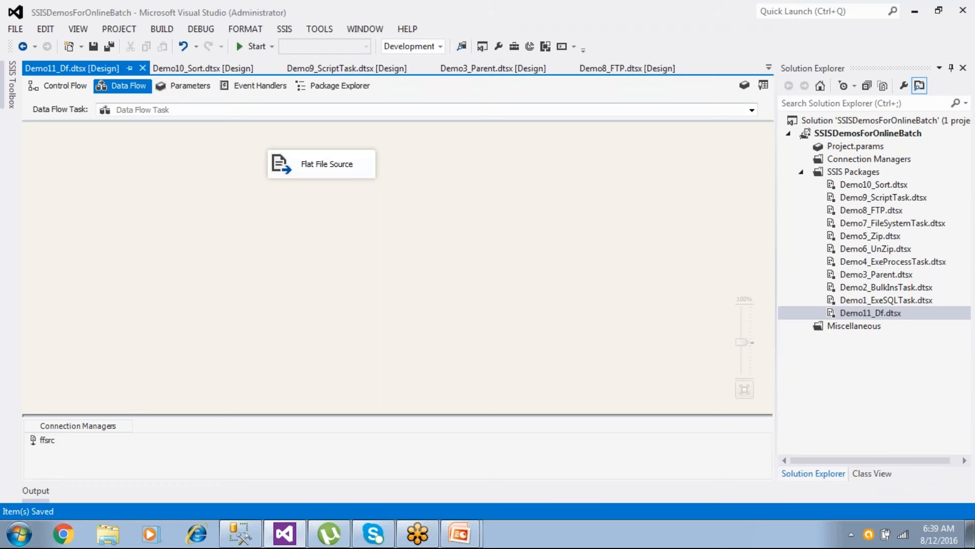
- Add a Conditional Split below the Flat File Source and connect the source's data output to it
{"action": "left_click", "coordinate": [9, 104]}
{"action": "left_click", "coordinate": [25, 137]}
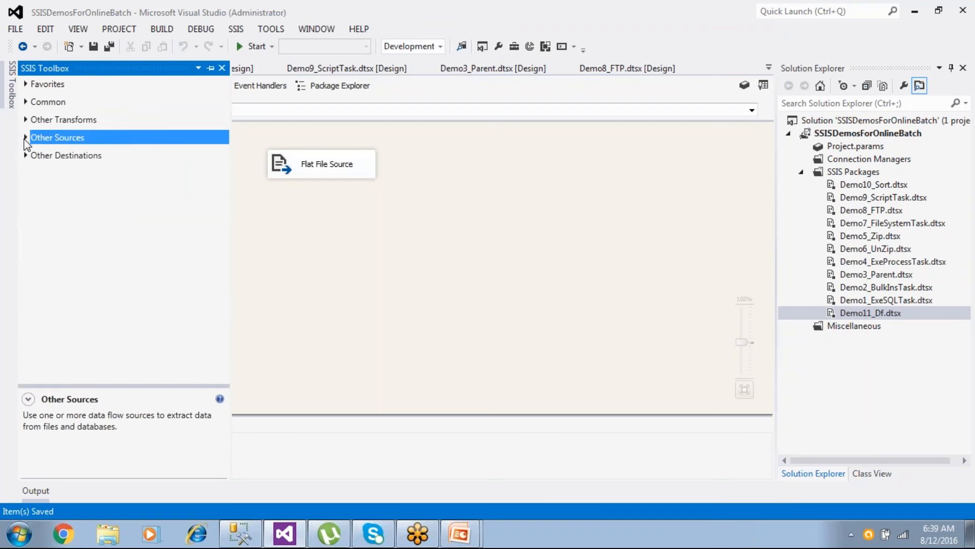
{"action": "left_click", "coordinate": [25, 102]}
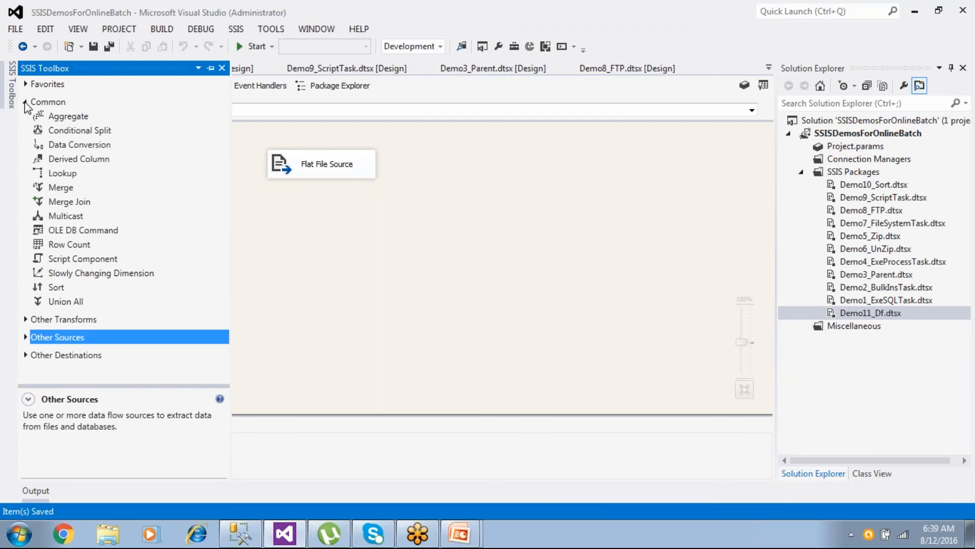
{"action": "left_click", "coordinate": [70, 133]}
{"action": "left_click_drag", "start_coordinate": [93, 131], "coordinate": [325, 274]}
{"action": "left_click", "coordinate": [326, 173]}
{"action": "left_click_drag", "start_coordinate": [329, 196], "coordinate": [331, 257]}
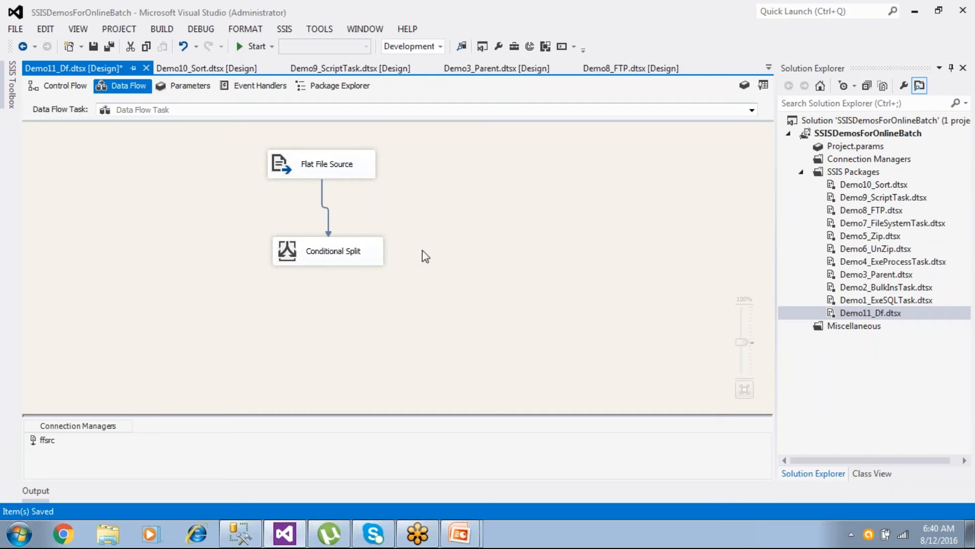
- Preview the Flat File Source's rows again and return to the data flow
{"action": "double_click", "coordinate": [346, 173]}
{"action": "left_click", "coordinate": [369, 195]}
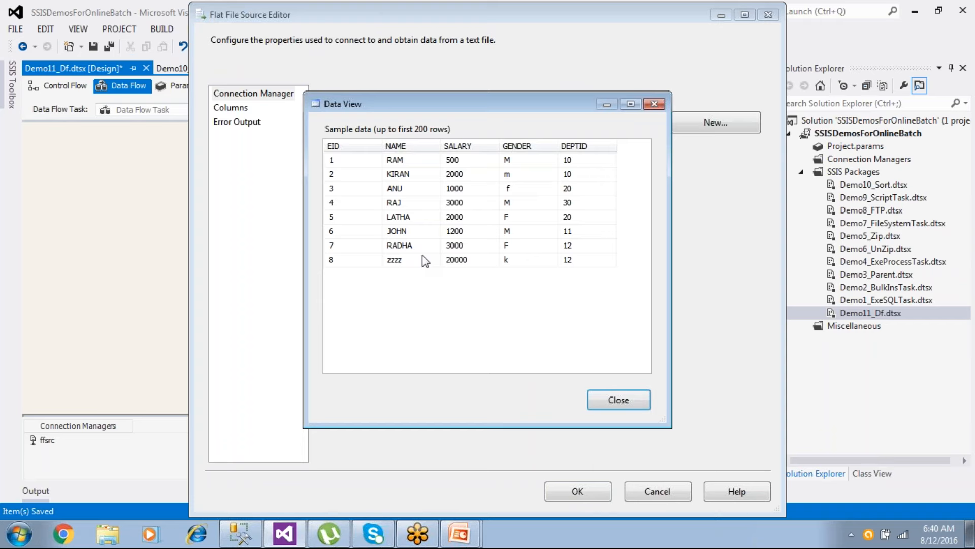
{"action": "left_click", "coordinate": [603, 404]}
{"action": "left_click", "coordinate": [577, 491]}
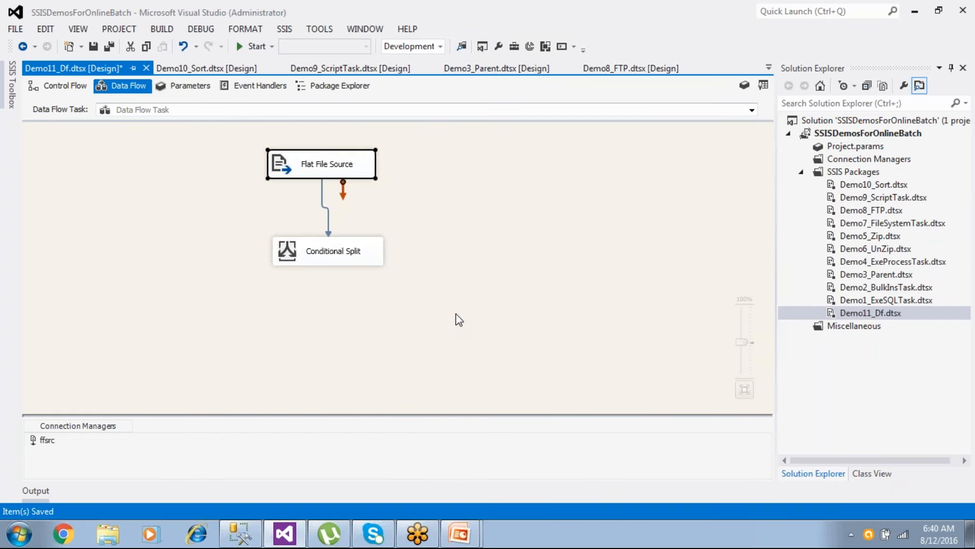
- Open the Conditional Split editor maximized, enlarge its function list, and look through the mathematical and string functions
{"action": "double_click", "coordinate": [349, 255]}
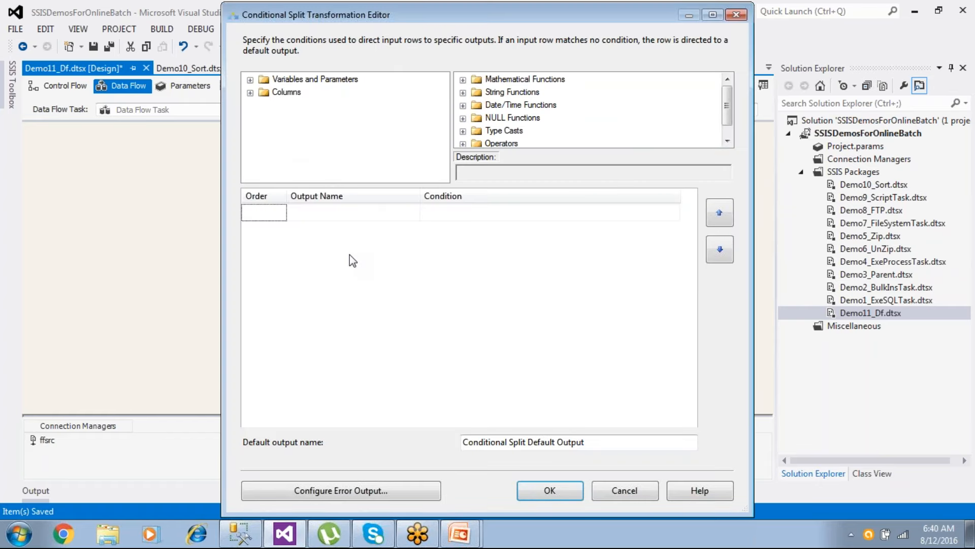
{"action": "left_click", "coordinate": [714, 15]}
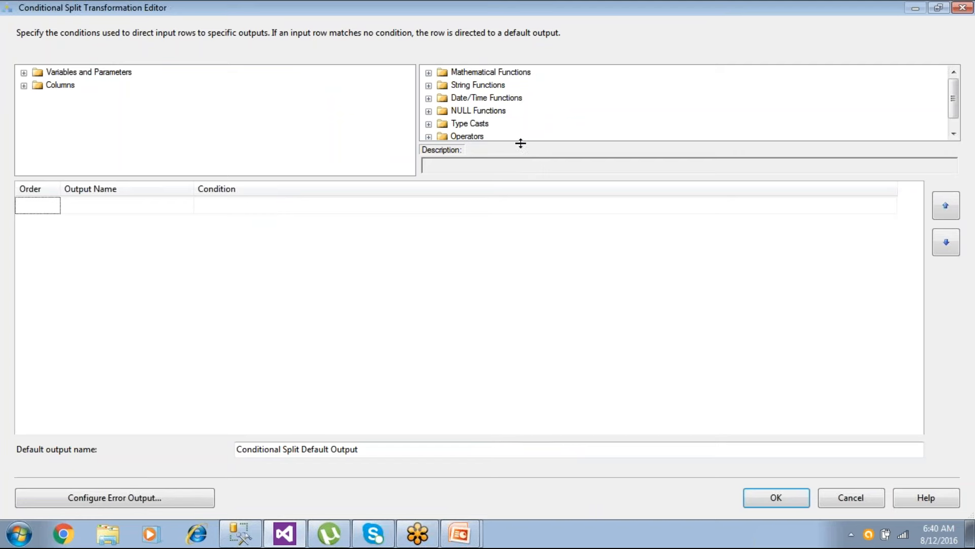
{"action": "left_click_drag", "start_coordinate": [521, 142], "coordinate": [525, 203]}
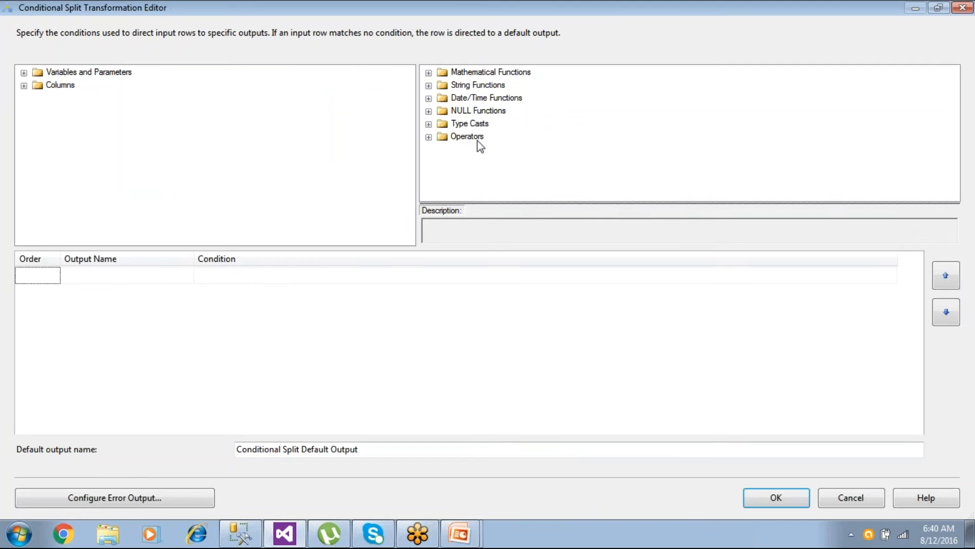
{"action": "left_click", "coordinate": [428, 73]}
{"action": "left_click", "coordinate": [428, 73]}
{"action": "left_click", "coordinate": [429, 85]}
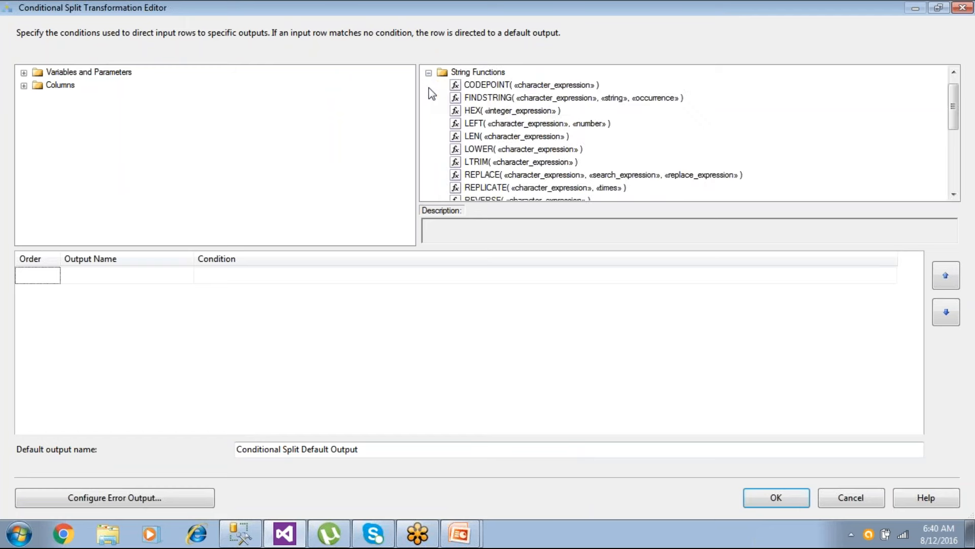
{"action": "left_click", "coordinate": [428, 72]}
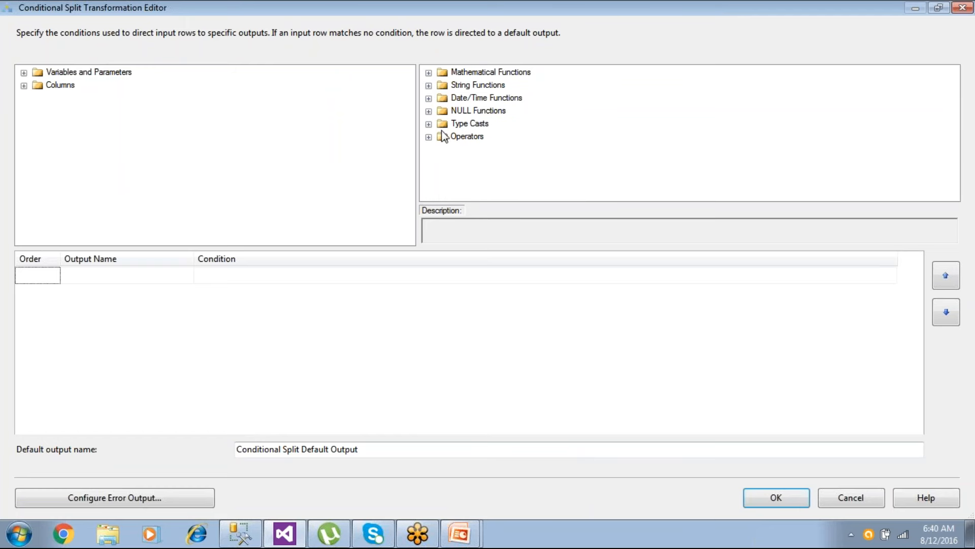
- Add a first split condition on the GENDER column: [GENDER]=="M"
{"action": "left_click", "coordinate": [24, 86]}
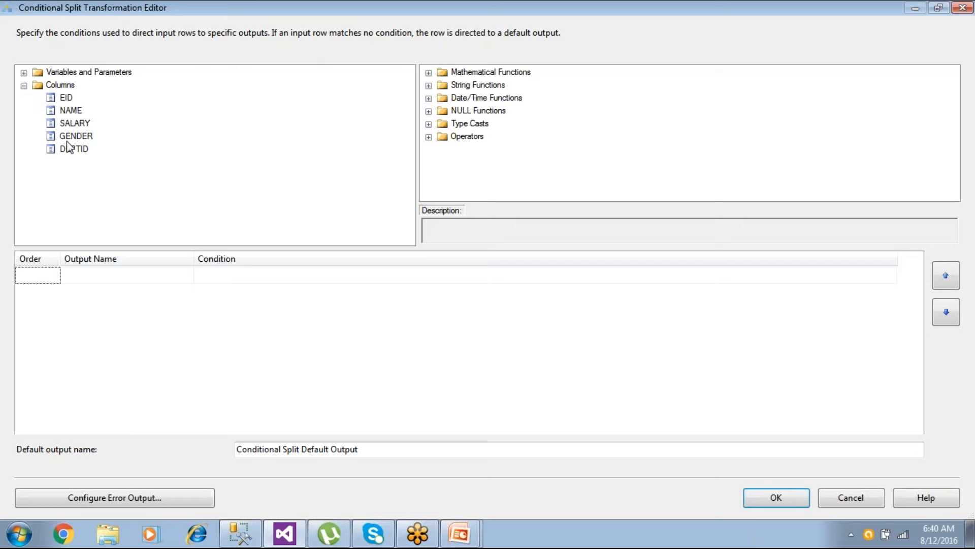
{"action": "left_click_drag", "start_coordinate": [71, 142], "coordinate": [89, 285]}
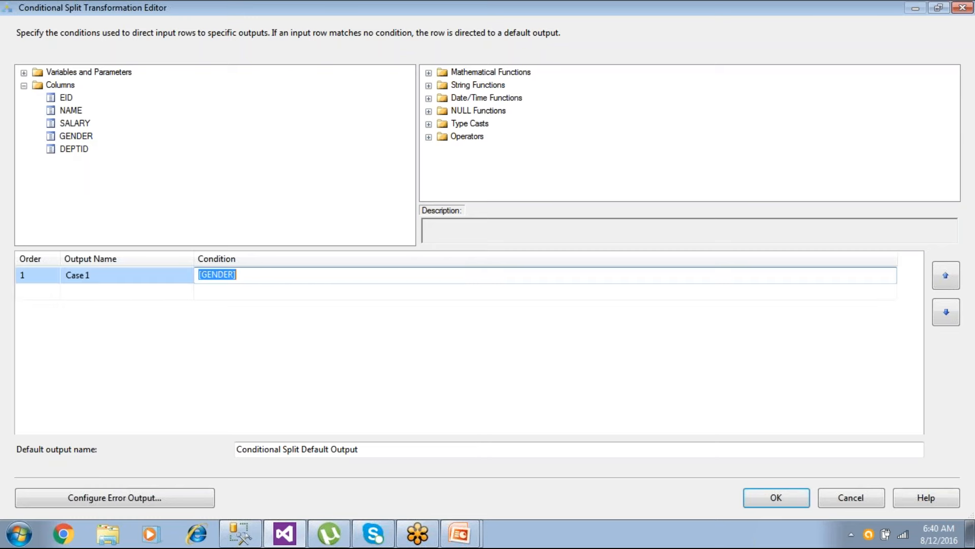
{"action": "left_click", "coordinate": [270, 277]}
{"action": "type", "text": "==\"\""}
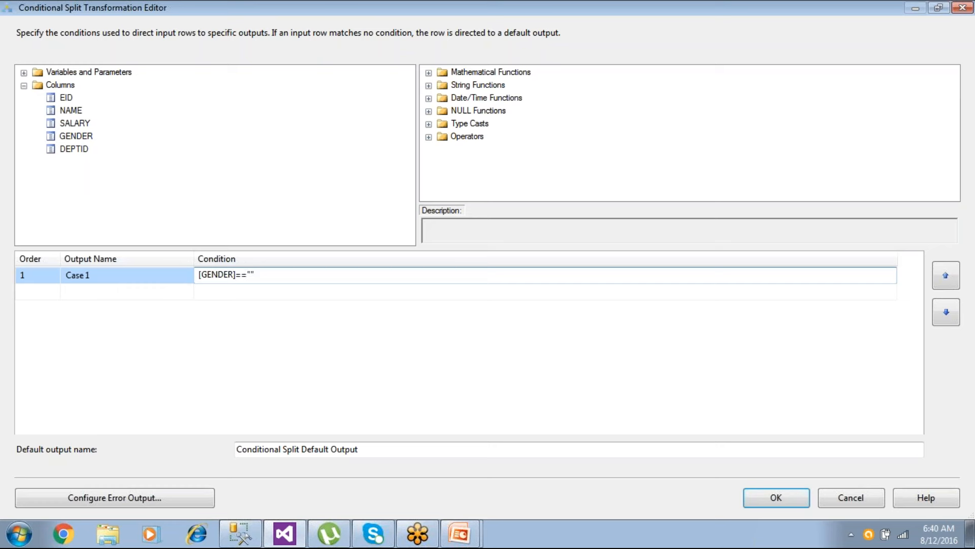
{"action": "type", "text": "M"}
- Rename the output of the [GENDER]=="M" condition to MaleData
{"action": "left_click", "coordinate": [101, 277]}
{"action": "key", "text": "BackSpace"}
{"action": "key", "text": "BackSpace"}
{"action": "key", "text": "BackSpace"}
{"action": "key", "text": "BackSpace"}
{"action": "key", "text": "BackSpace"}
{"action": "key", "text": "BackSpace"}
{"action": "type", "text": "Mal"}
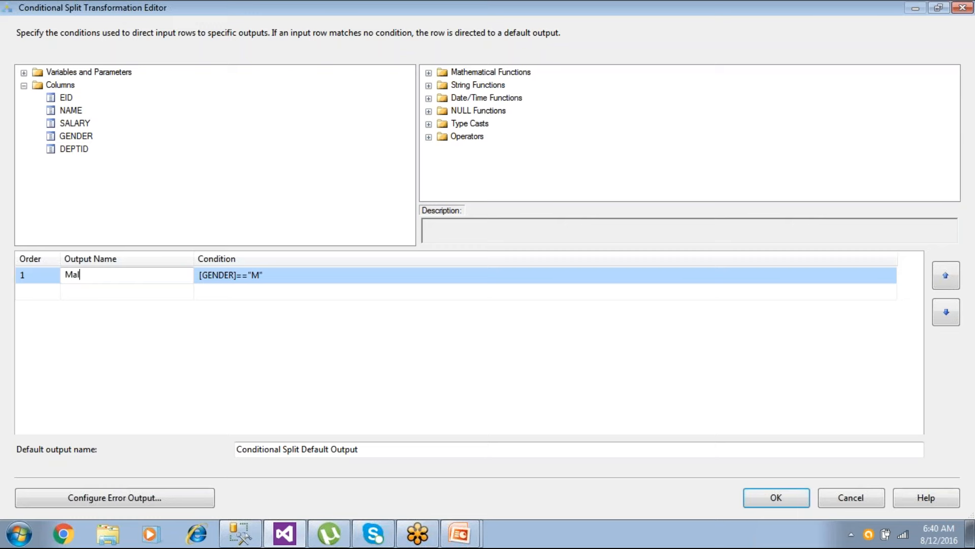
{"action": "type", "text": "eData"}
{"action": "left_click", "coordinate": [159, 176]}
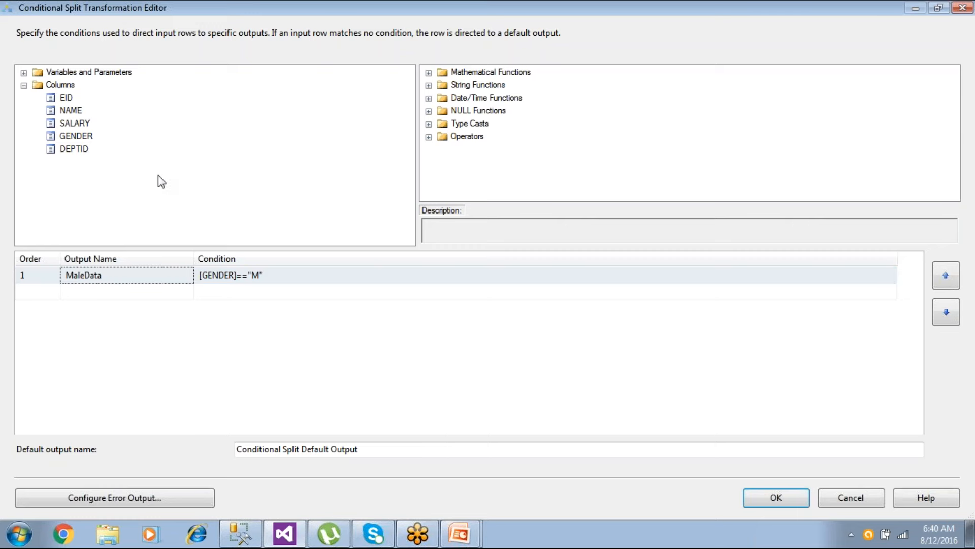
- Add a second split condition on the GENDER column: [GENDER]=="F"
{"action": "left_click_drag", "start_coordinate": [94, 142], "coordinate": [238, 291]}
{"action": "type", "text": "==\"\""}
{"action": "key", "text": "Left"}
{"action": "type", "text": "F"}
- Rename the output of the [GENDER]=="F" condition to FemaleData
{"action": "left_click", "coordinate": [100, 295]}
{"action": "key", "text": "BackSpace"}
{"action": "key", "text": "BackSpace"}
{"action": "key", "text": "BackSpace"}
{"action": "key", "text": "BackSpace"}
{"action": "key", "text": "BackSpace"}
{"action": "key", "text": "BackSpace"}
{"action": "type", "text": "F"}
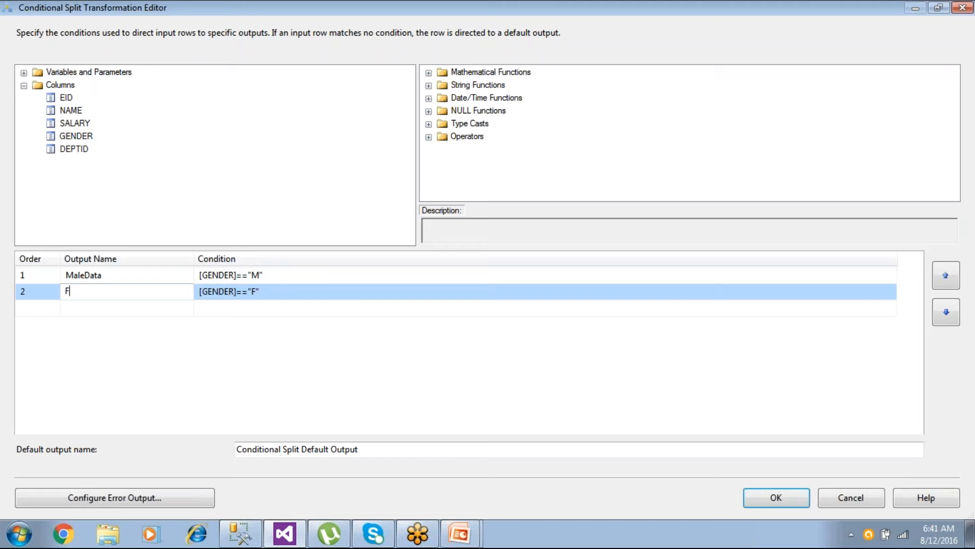
{"action": "type", "text": "emaleData"}
{"action": "left_click", "coordinate": [264, 178]}
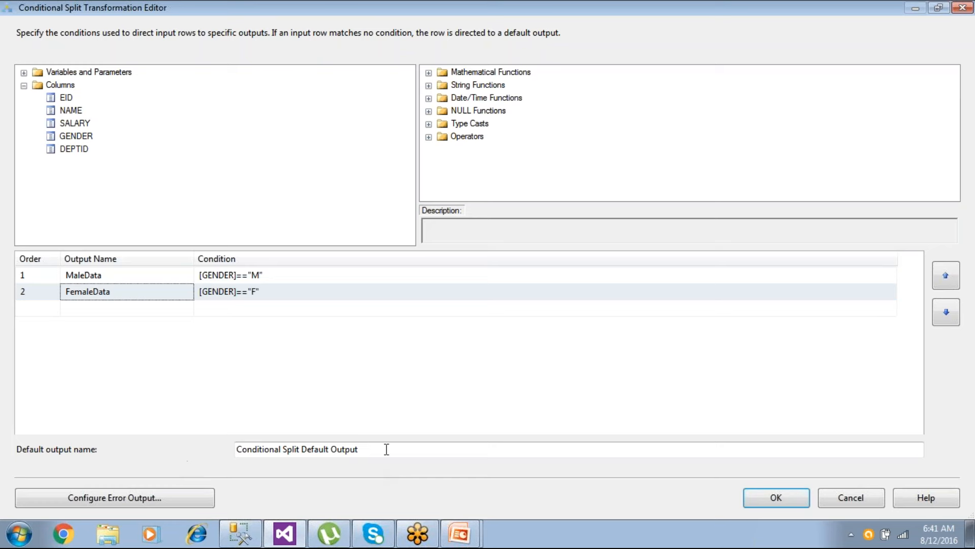
- Set the default output name to UnMatchedData, accept the Conditional Split settings and save the package
{"action": "left_click_drag", "start_coordinate": [387, 449], "coordinate": [206, 448]}
{"action": "type", "text": "Un"}
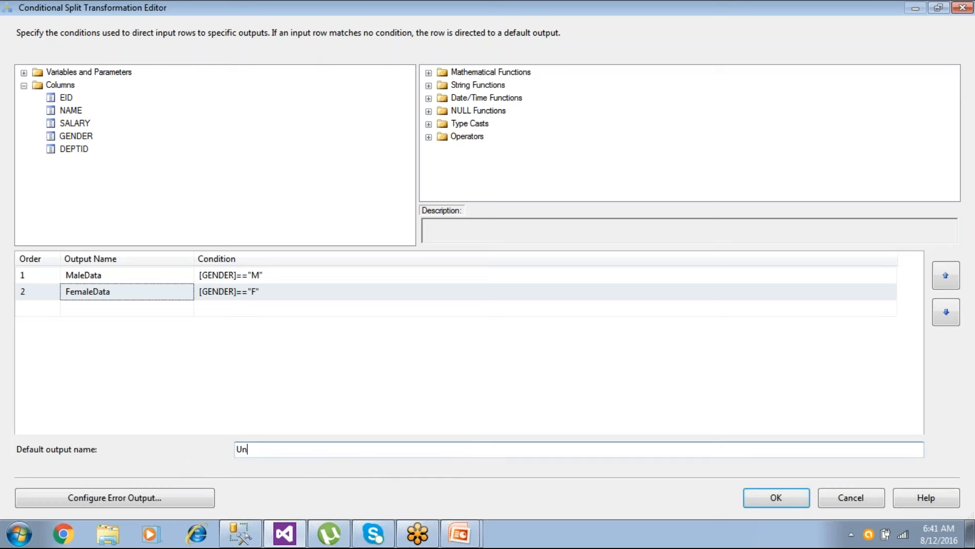
{"action": "type", "text": "MatchedDataa"}
{"action": "key", "text": "BackSpace"}
{"action": "left_click", "coordinate": [783, 498]}
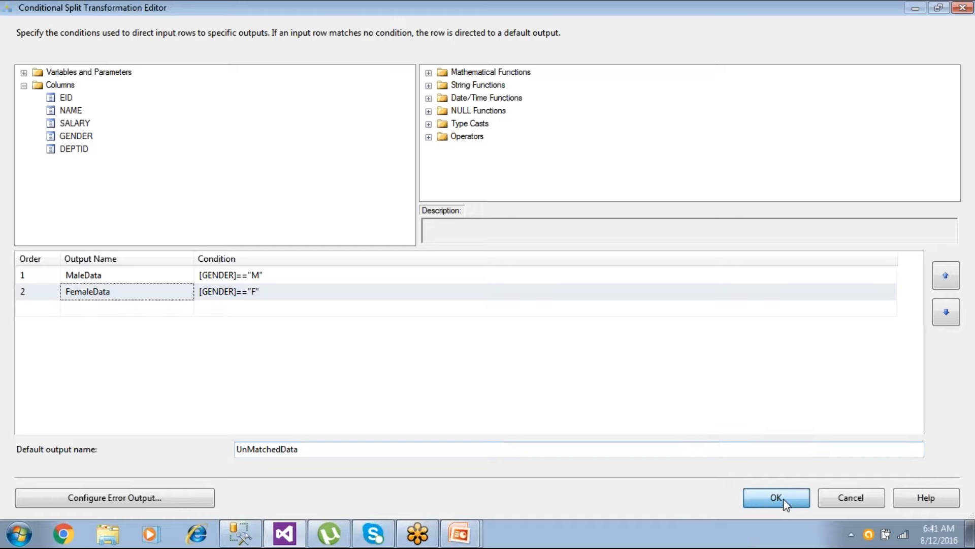
{"action": "left_click", "coordinate": [93, 47]}
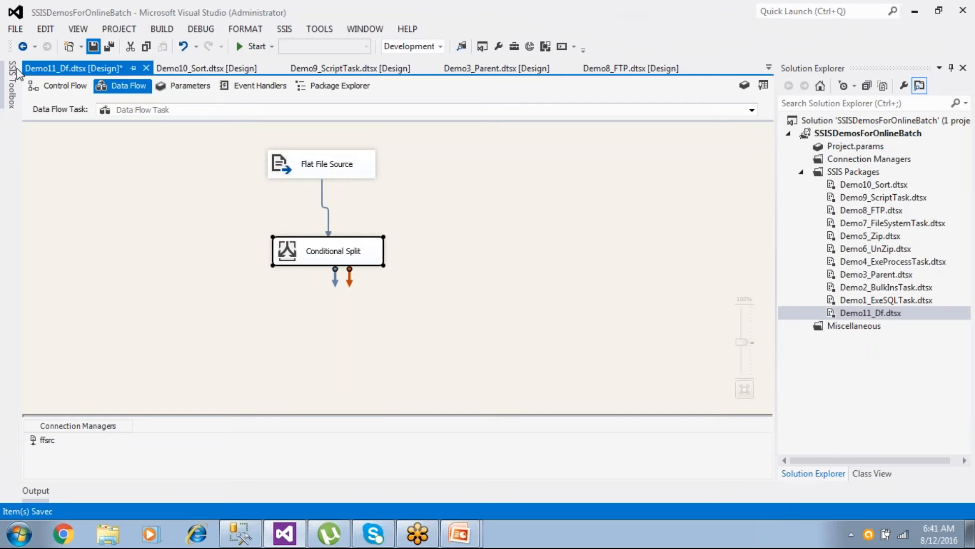
- Add an OLE DB Destination to the data flow below the Conditional Split
{"action": "left_click", "coordinate": [13, 83]}
{"action": "left_click", "coordinate": [28, 102]}
{"action": "left_click", "coordinate": [24, 155]}
{"action": "left_click_drag", "start_coordinate": [78, 270], "coordinate": [314, 331]}
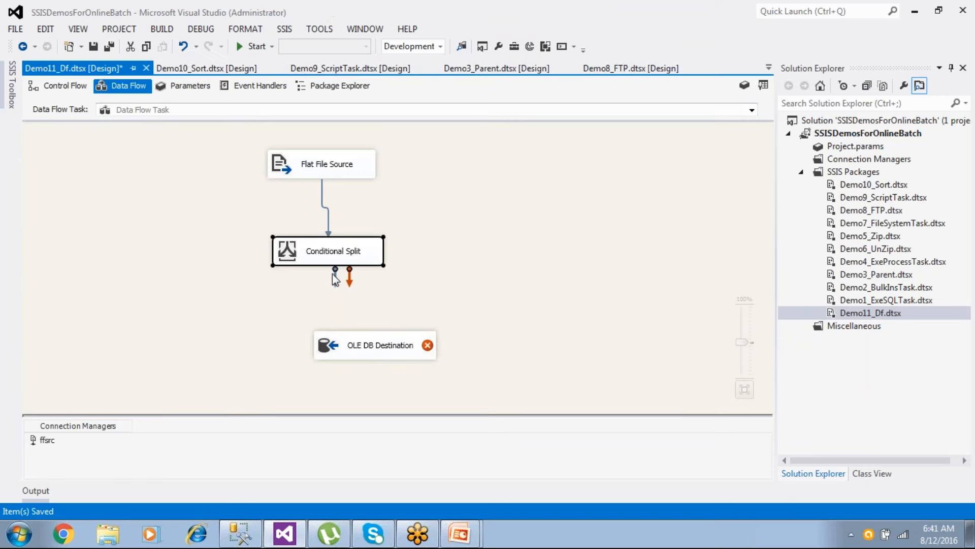
- Connect the Conditional Split's FemaleData output to the OLE DB Destination input
{"action": "left_click_drag", "start_coordinate": [335, 300], "coordinate": [358, 348]}
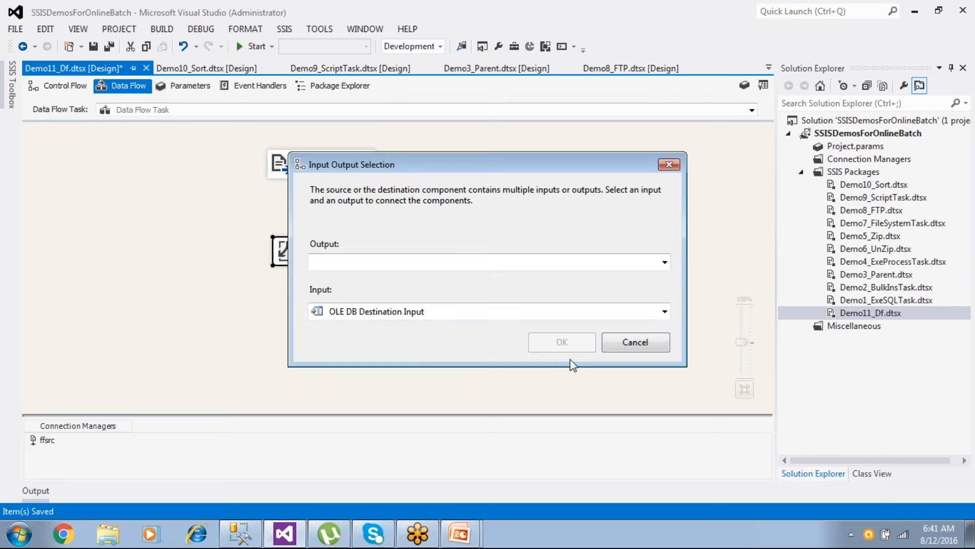
{"action": "left_click", "coordinate": [461, 262]}
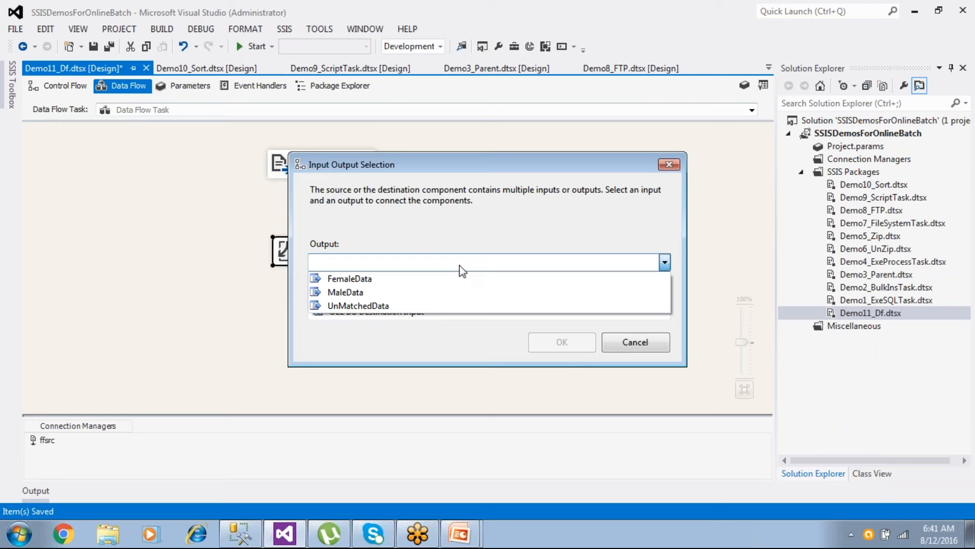
{"action": "left_click", "coordinate": [408, 279]}
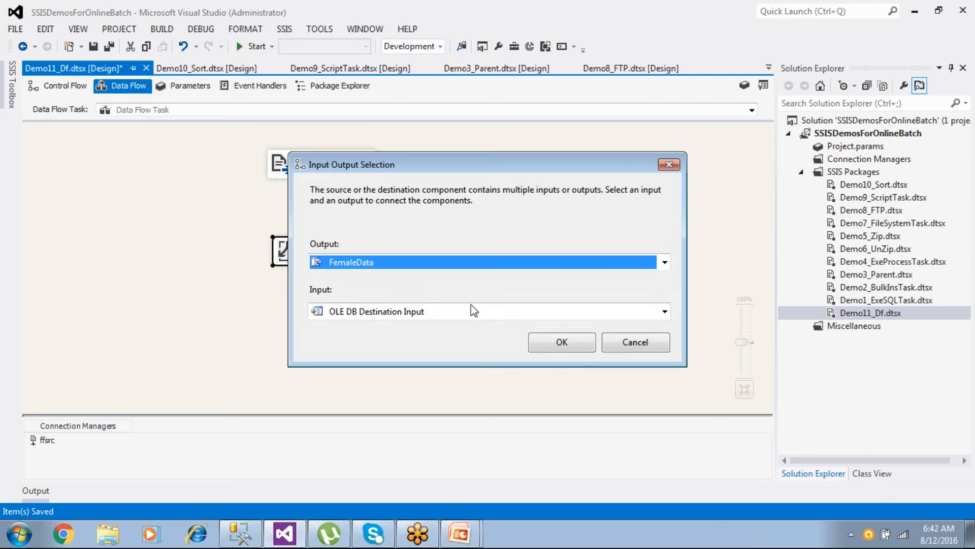
{"action": "left_click", "coordinate": [528, 341]}
- Open the OLE DB Destination's settings and assign it a new connection manager based on the LocalHost.Company data connection
{"action": "left_click", "coordinate": [523, 317]}
{"action": "double_click", "coordinate": [523, 314]}
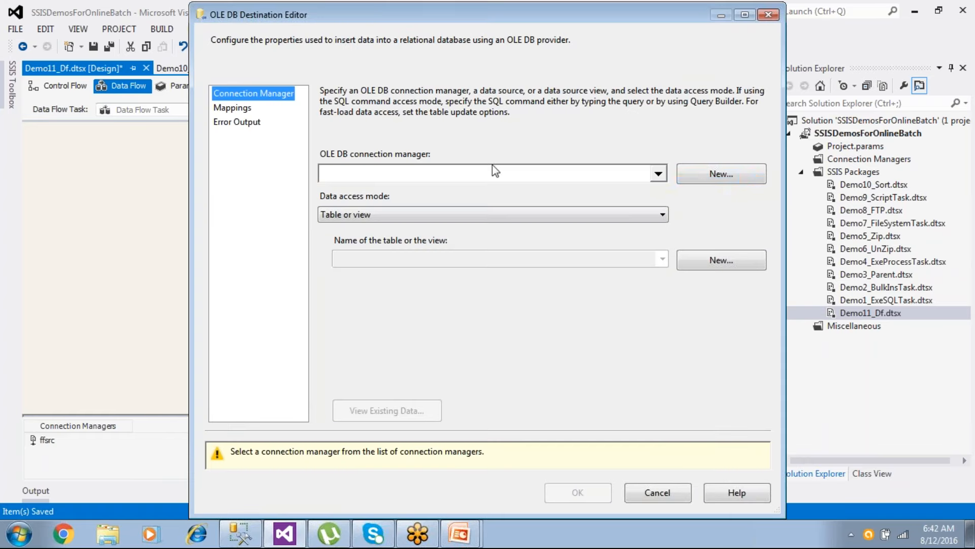
{"action": "left_click", "coordinate": [705, 179]}
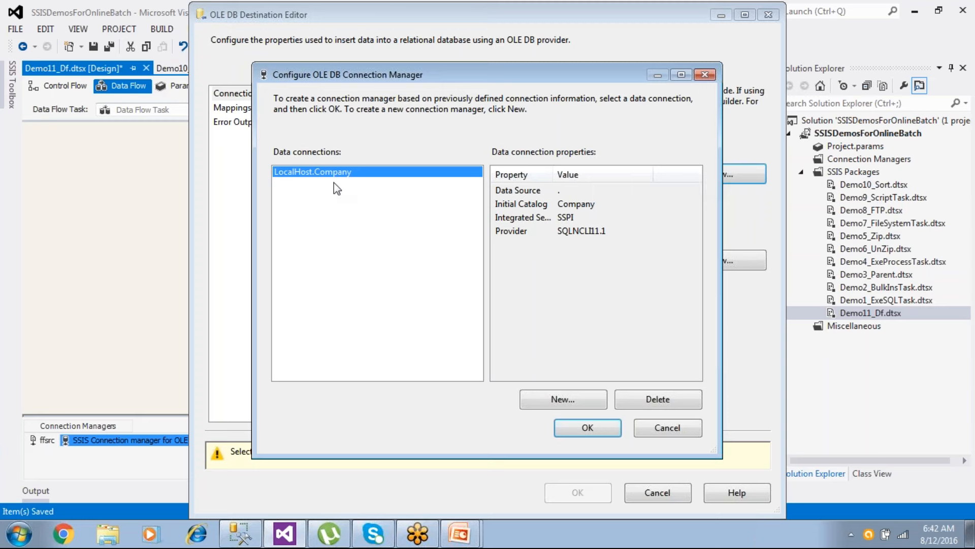
{"action": "left_click", "coordinate": [587, 428]}
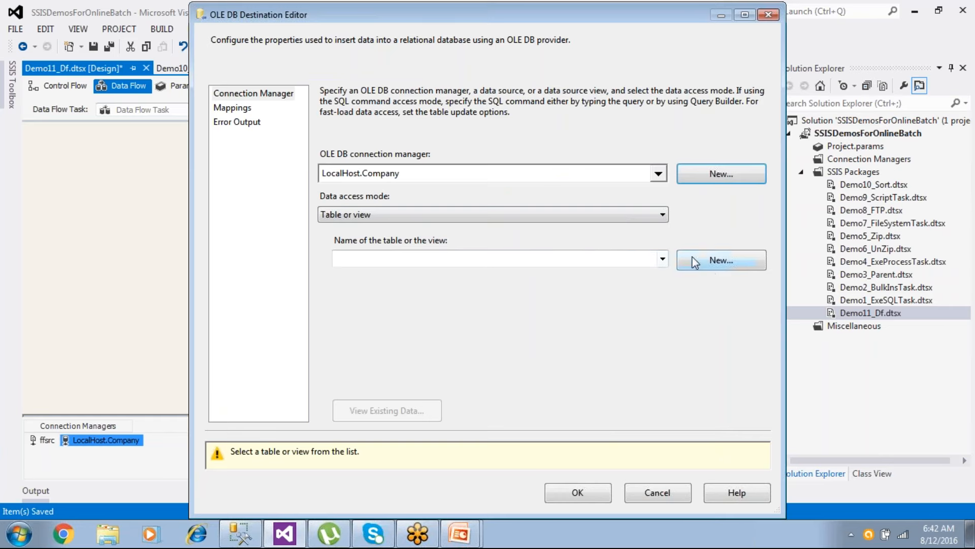
- Start a new destination table and replace the table name in its CREATE TABLE statement with FemaleData
{"action": "left_click", "coordinate": [722, 260]}
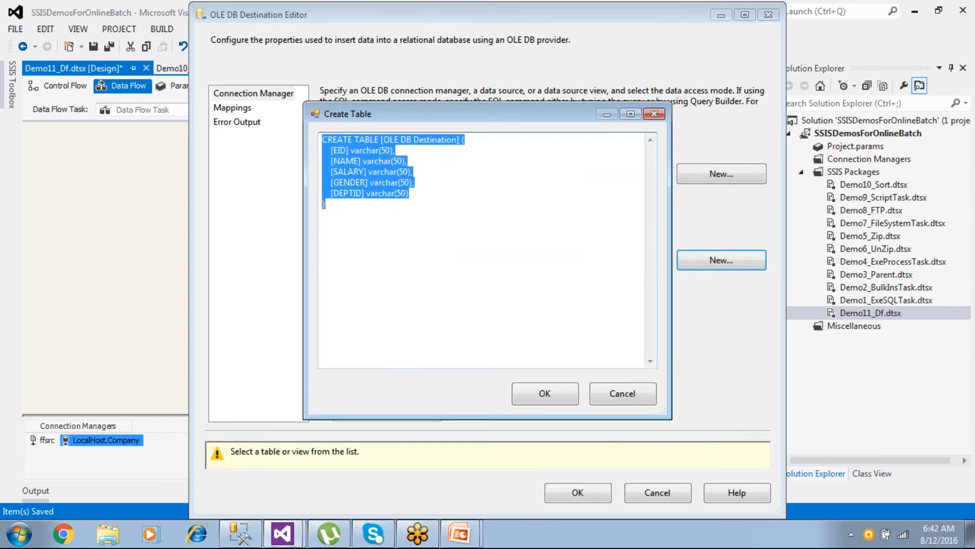
{"action": "key", "text": "Right"}
{"action": "left_click", "coordinate": [378, 143]}
{"action": "key", "text": "Right"}
{"action": "key", "text": "shift+Right"}
{"action": "key", "text": "shift+Right"}
{"action": "key", "text": "shift+Right"}
{"action": "key", "text": "shift+Right"}
{"action": "key", "text": "shift+Right"}
{"action": "key", "text": "shift+Right"}
{"action": "key", "text": "shift+Right"}
{"action": "key", "text": "shift+Right"}
{"action": "key", "text": "shift+Right"}
{"action": "key", "text": "shift+Right"}
{"action": "key", "text": "shift+Right"}
{"action": "key", "text": "shift+Right"}
{"action": "key", "text": "shift+Right"}
{"action": "key", "text": "shift+Right"}
{"action": "key", "text": "shift+Right"}
{"action": "key", "text": "shift+Right"}
{"action": "key", "text": "shift+Right"}
{"action": "key", "text": "shift+Right"}
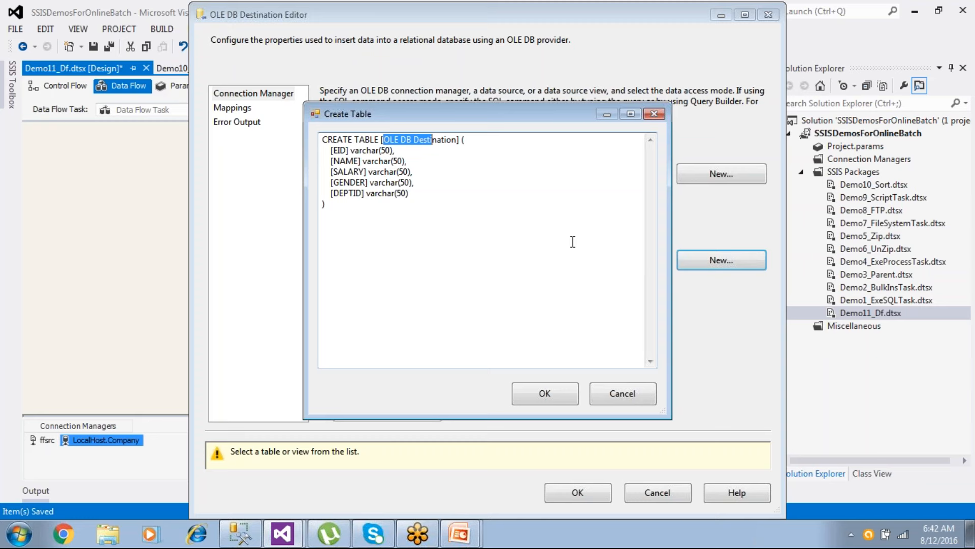
{"action": "type", "text": "Femla"}
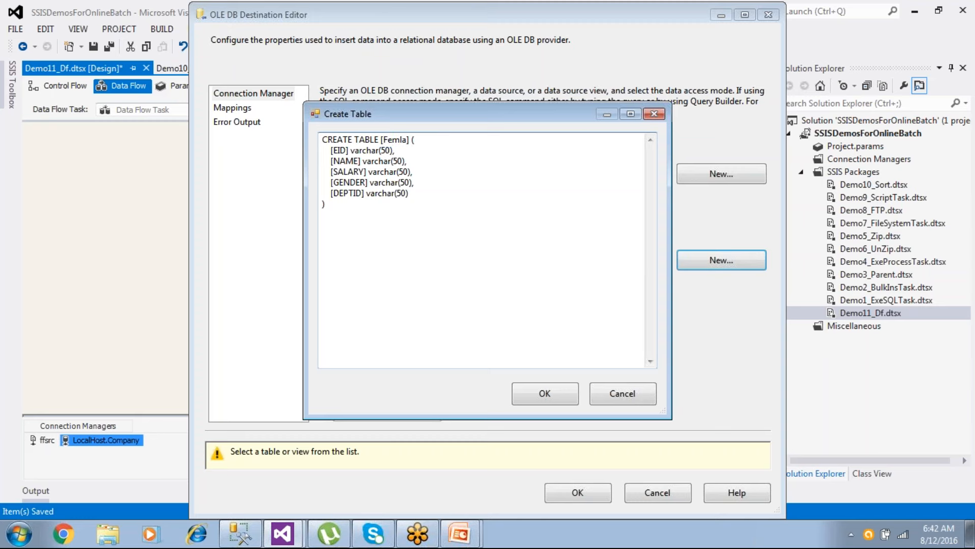
{"action": "type", "text": "e"}
{"action": "key", "text": "BackSpace"}
{"action": "key", "text": "BackSpace"}
{"action": "key", "text": "BackSpace"}
{"action": "type", "text": "aleData"}
- Copy the table name FemaleData from the statement, then create the table and accept the destination settings
{"action": "key", "text": "shift+Left"}
{"action": "key", "text": "shift+Left"}
{"action": "key", "text": "shift+Left"}
{"action": "key", "text": "shift+Left"}
{"action": "key", "text": "shift+Left"}
{"action": "key", "text": "shift+Left"}
{"action": "key", "text": "shift+Left"}
{"action": "key", "text": "shift+Left"}
{"action": "key", "text": "shift+Left"}
{"action": "key", "text": "shift+Left"}
{"action": "key", "text": "ctrl+c"}
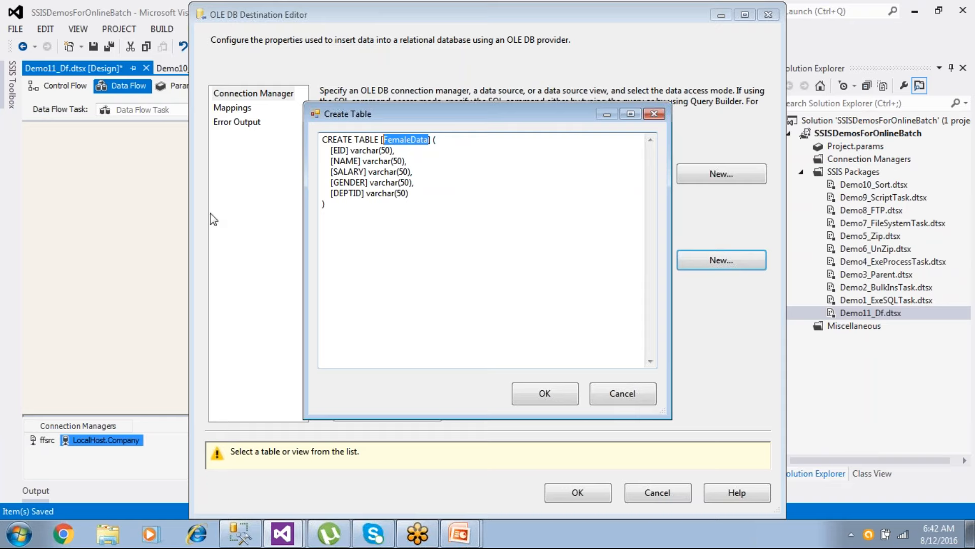
{"action": "left_click", "coordinate": [565, 397]}
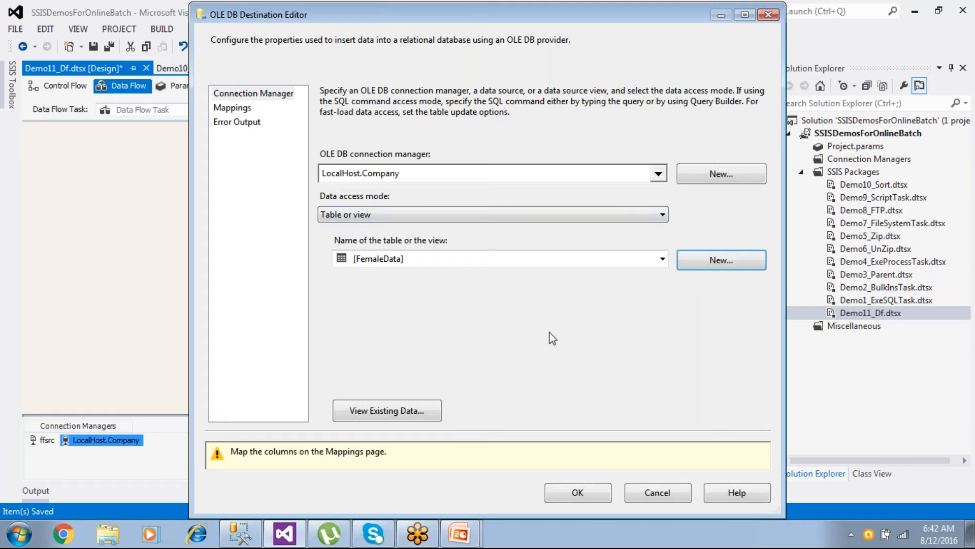
{"action": "left_click", "coordinate": [581, 495]}
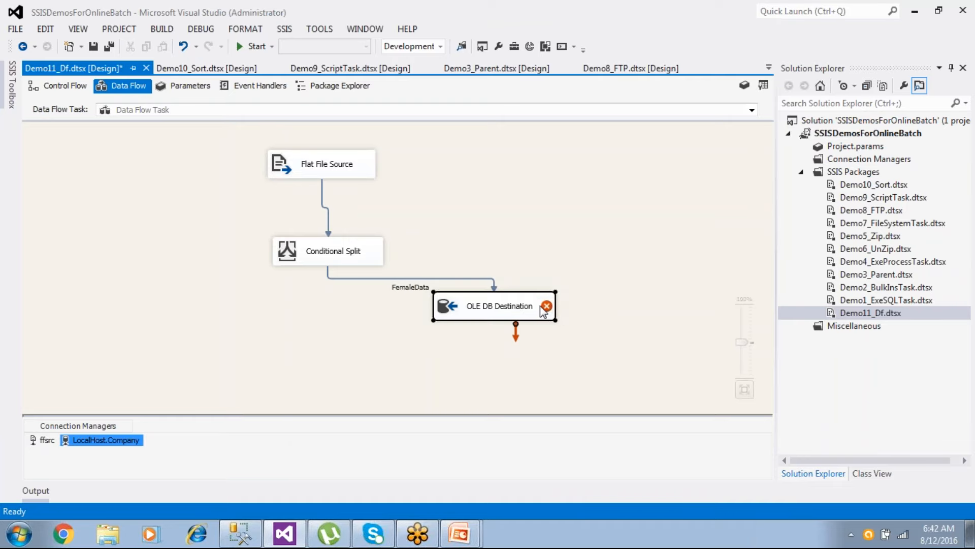
- Reopen the FemaleData OLE DB Destination and show its column mappings
{"action": "double_click", "coordinate": [542, 308]}
{"action": "left_click", "coordinate": [246, 113]}
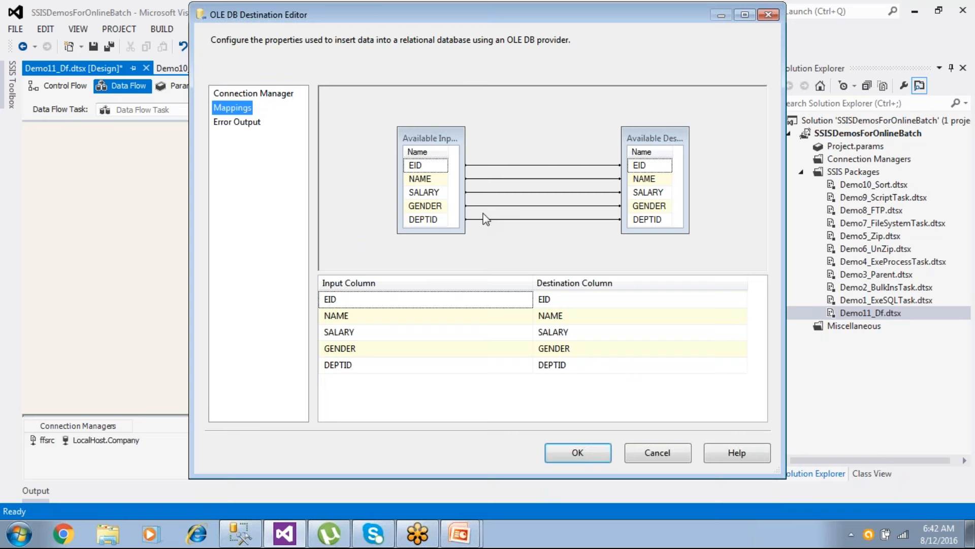
- Set the input column for destination DEPTID to <ignore>, then map it back to the DEPTID input column
{"action": "left_click", "coordinate": [387, 365]}
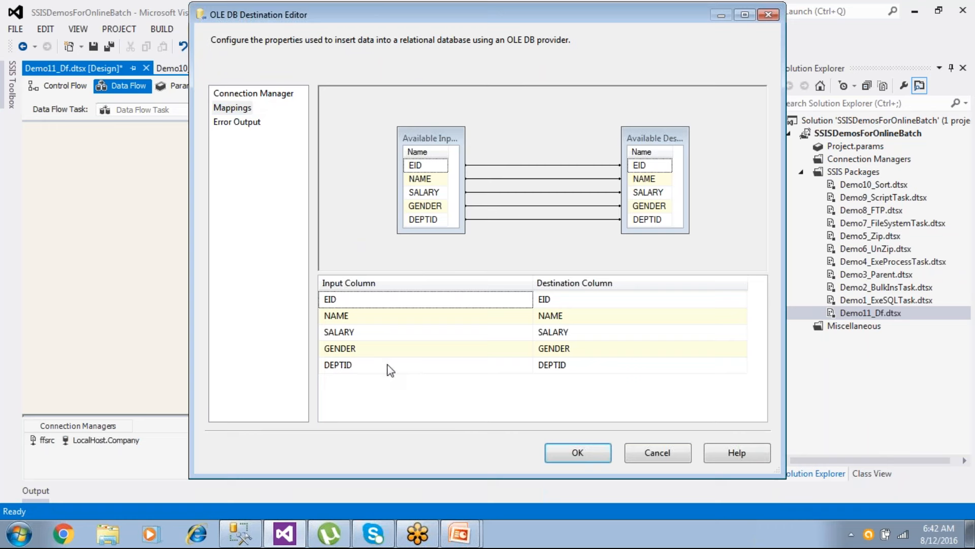
{"action": "left_click", "coordinate": [387, 364]}
{"action": "left_click", "coordinate": [387, 365]}
{"action": "left_click", "coordinate": [376, 378]}
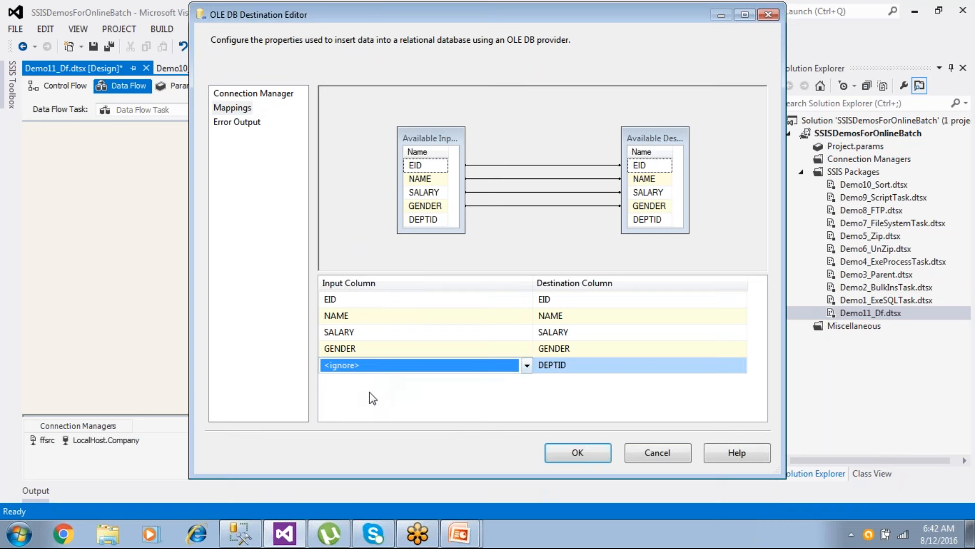
{"action": "left_click", "coordinate": [532, 404]}
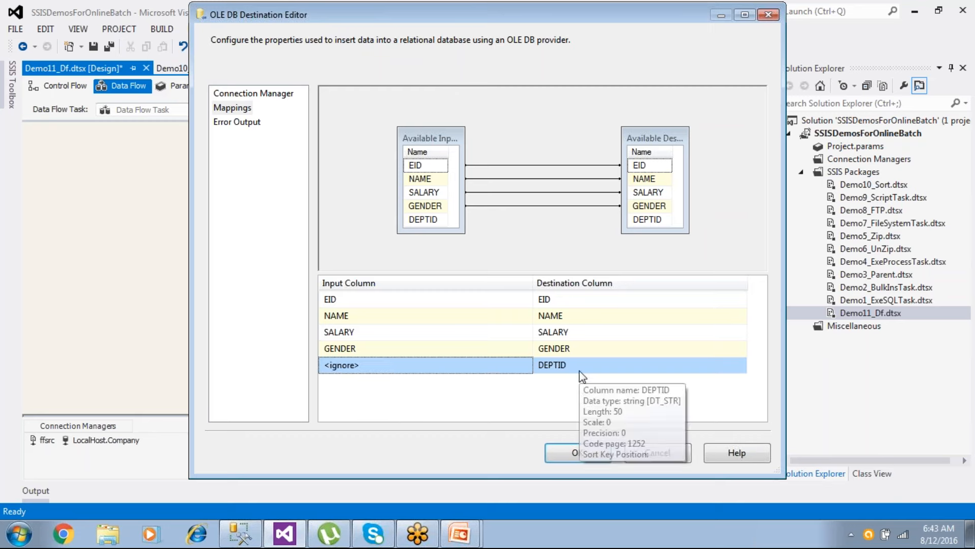
{"action": "left_click", "coordinate": [419, 368]}
{"action": "left_click", "coordinate": [368, 373]}
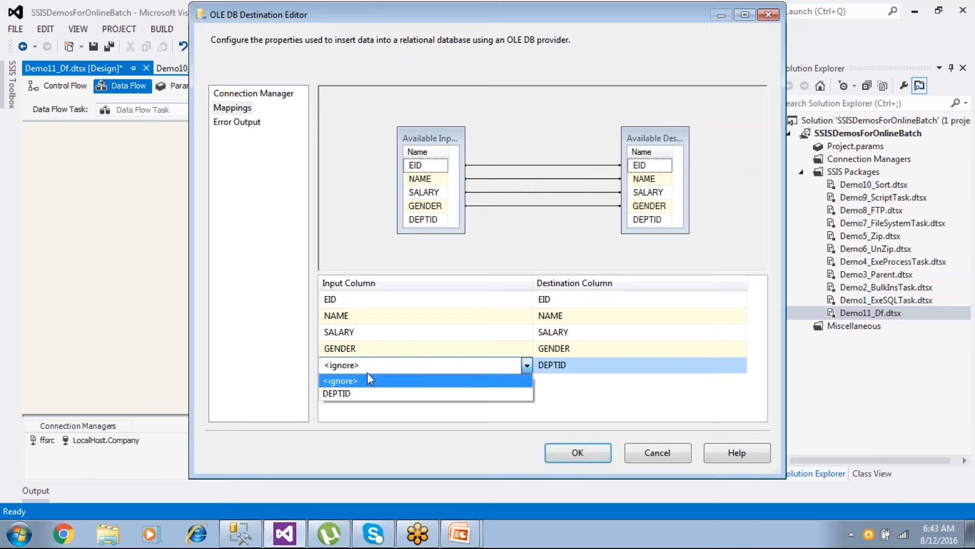
{"action": "left_click", "coordinate": [361, 391]}
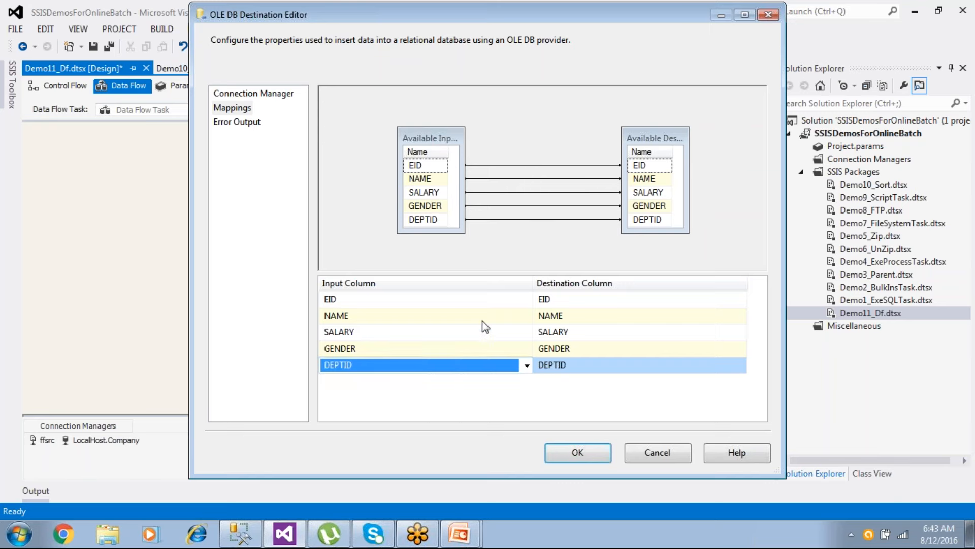
- Ignore the DEPTID mapping again, relink input DEPTID to destination DEPTID in the mapping diagram, and accept the mappings
{"action": "left_click", "coordinate": [456, 367]}
{"action": "left_click", "coordinate": [388, 380]}
{"action": "left_click_drag", "start_coordinate": [425, 220], "coordinate": [648, 222]}
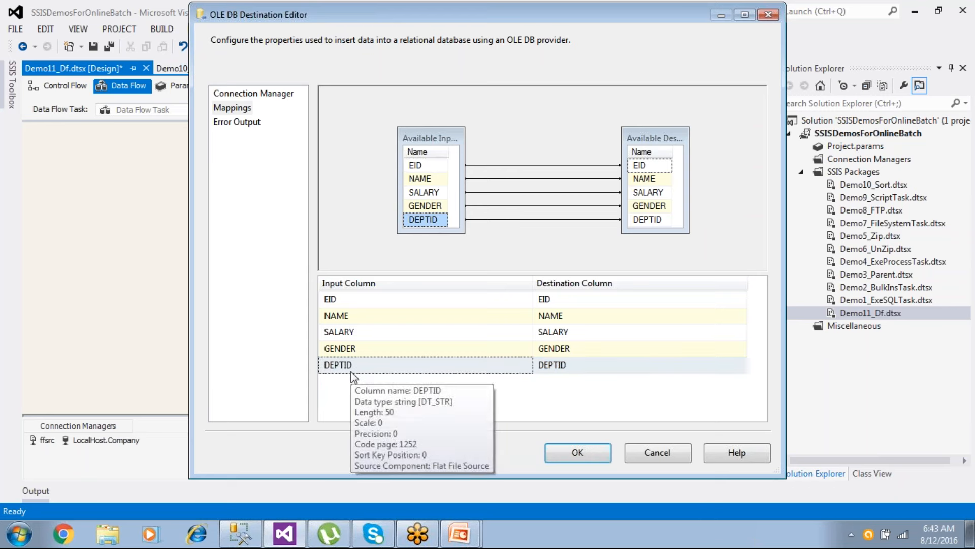
{"action": "left_click", "coordinate": [565, 452]}
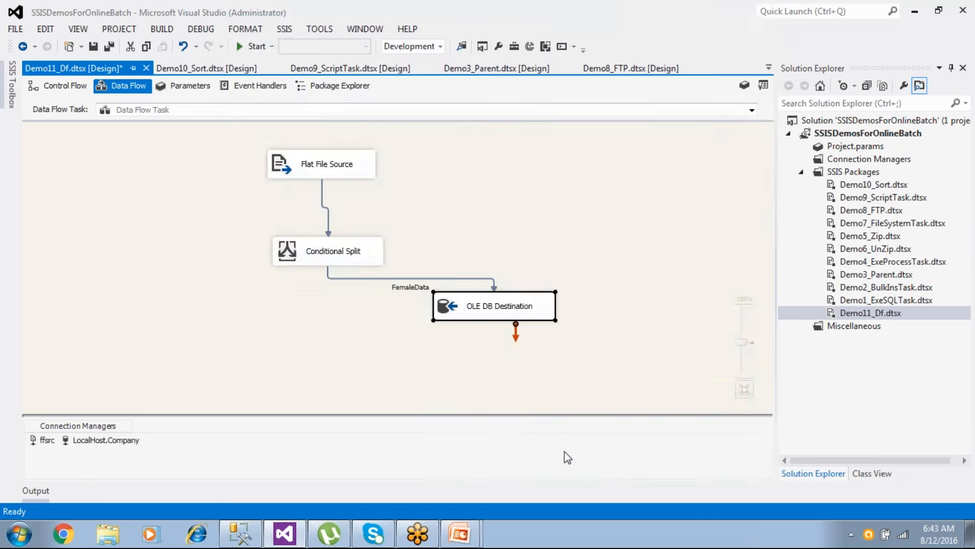
- Move the OLE DB Destination slightly lower on the data flow canvas and save the package
{"action": "left_click_drag", "start_coordinate": [488, 310], "coordinate": [489, 331]}
{"action": "left_click", "coordinate": [566, 265]}
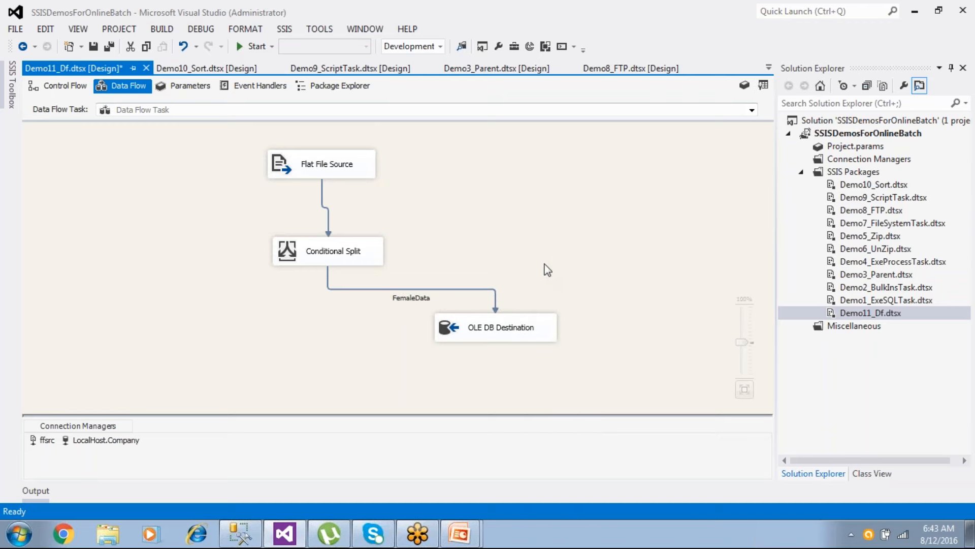
{"action": "left_click", "coordinate": [94, 47]}
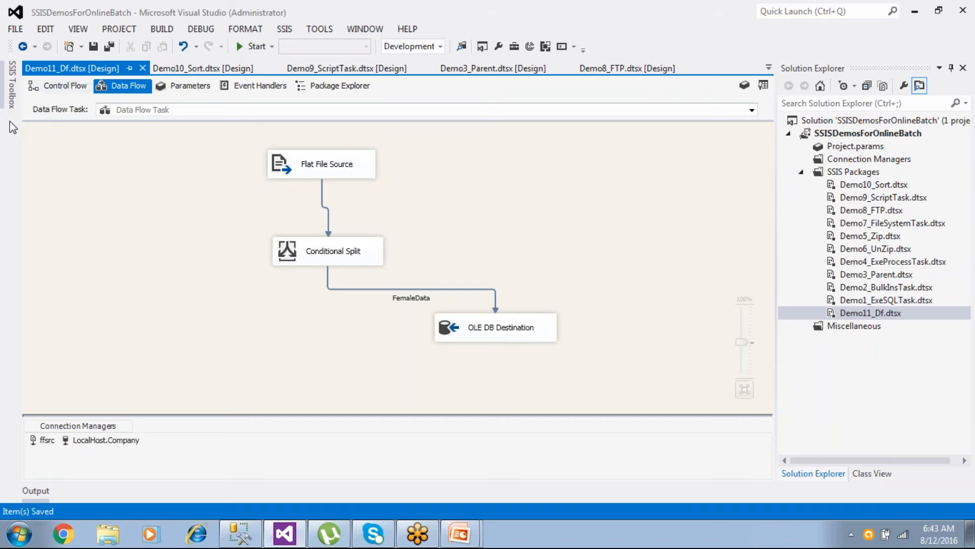
- Add a second OLE DB Destination below and left of the Conditional Split and connect the MaleData output to it
{"action": "left_click", "coordinate": [11, 104]}
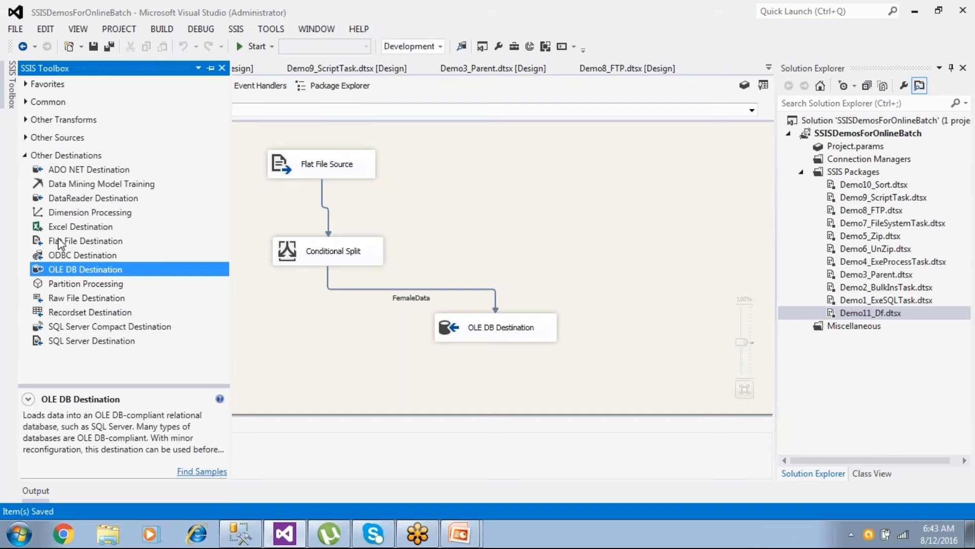
{"action": "left_click_drag", "start_coordinate": [74, 270], "coordinate": [198, 349]}
{"action": "left_click", "coordinate": [325, 259]}
{"action": "left_click_drag", "start_coordinate": [295, 313], "coordinate": [245, 350]}
{"action": "left_click", "coordinate": [381, 267]}
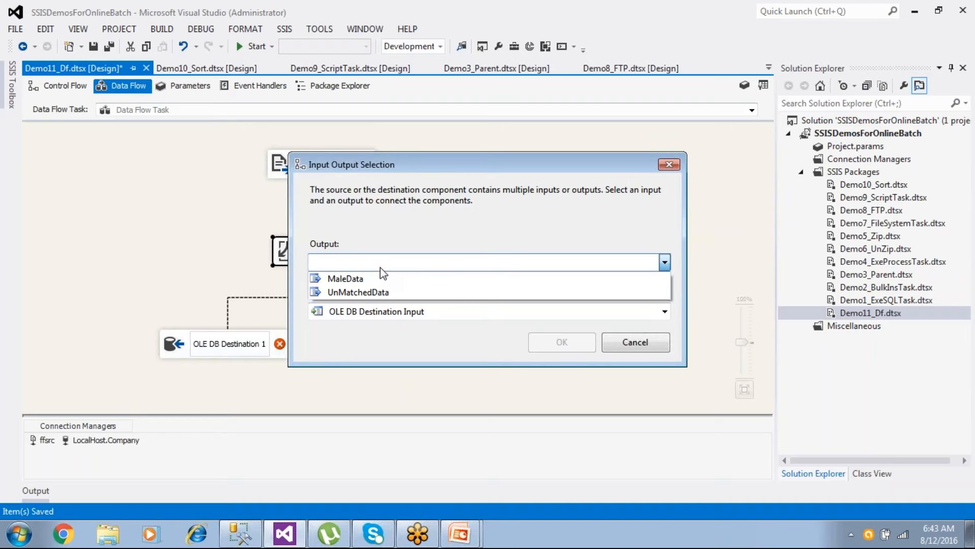
{"action": "left_click", "coordinate": [371, 276]}
{"action": "left_click", "coordinate": [547, 349]}
- Start a new table for the second OLE DB Destination and paste FemaleData over the default table name
{"action": "double_click", "coordinate": [245, 355]}
{"action": "left_click", "coordinate": [294, 381]}
{"action": "double_click", "coordinate": [286, 357]}
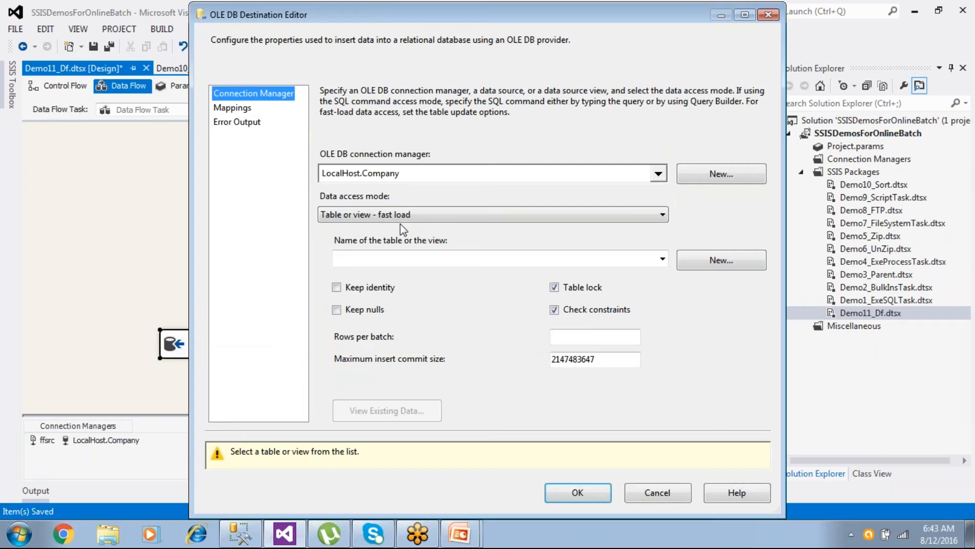
{"action": "left_click", "coordinate": [718, 260]}
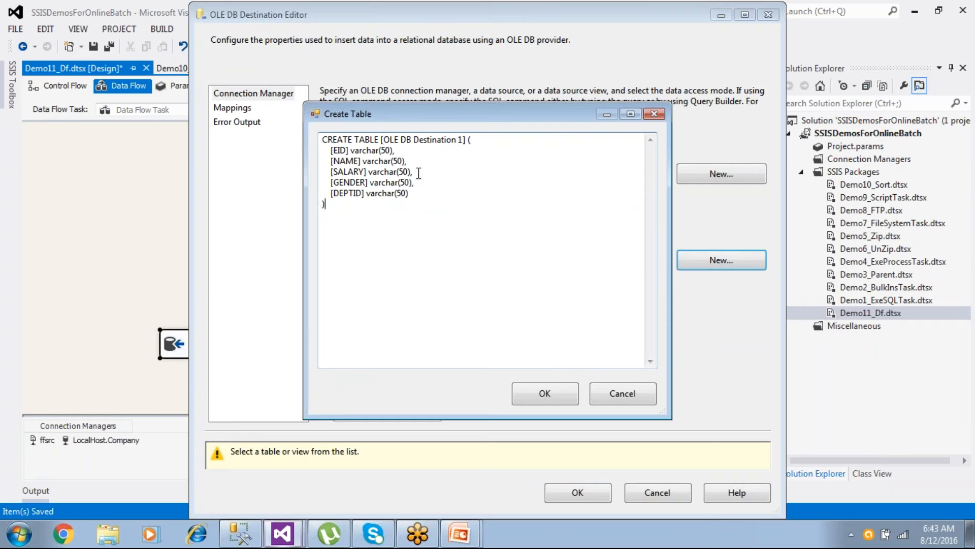
{"action": "left_click", "coordinate": [383, 140]}
{"action": "key", "text": "shift+Right"}
{"action": "key", "text": "shift+Right"}
{"action": "key", "text": "shift+Right"}
{"action": "key", "text": "shift+Right"}
{"action": "key", "text": "shift+Right"}
{"action": "key", "text": "shift+Right"}
{"action": "key", "text": "shift+Right"}
{"action": "key", "text": "shift+Right"}
{"action": "key", "text": "shift+Right"}
{"action": "key", "text": "shift+Right"}
{"action": "key", "text": "shift+Right"}
{"action": "key", "text": "shift+Right"}
{"action": "key", "text": "shift+Right"}
{"action": "key", "text": "shift+Right"}
{"action": "key", "text": "shift+Right"}
{"action": "key", "text": "shift+Right"}
{"action": "key", "text": "shift+Right"}
{"action": "key", "text": "shift+Right"}
{"action": "key", "text": "shift+Right"}
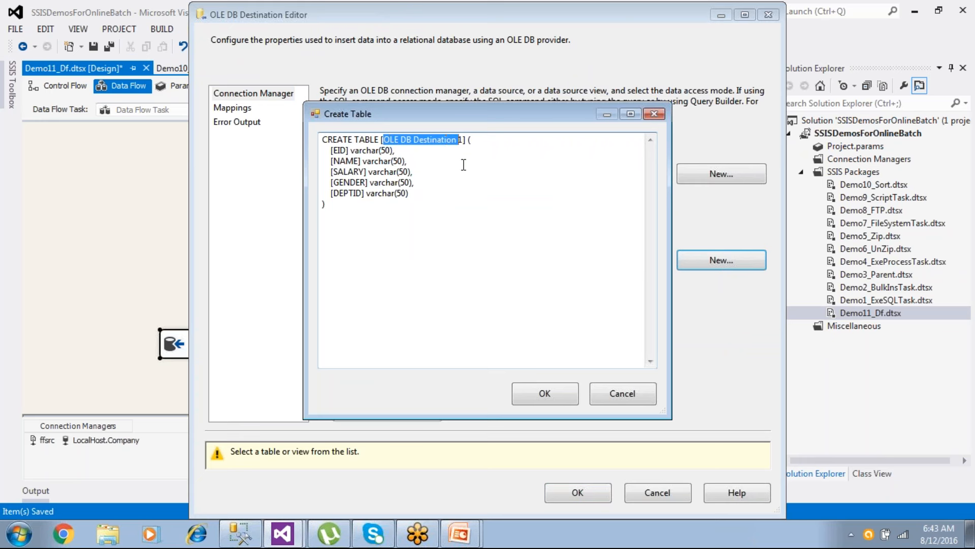
{"action": "key", "text": "ctrl+v"}
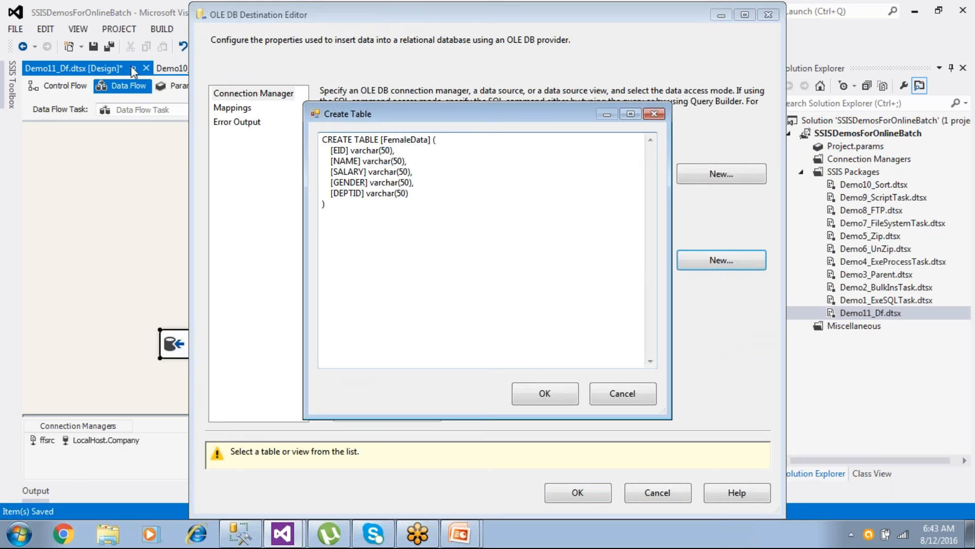
- Change the table name in the CREATE TABLE statement to MaleData and create the table
{"action": "key", "text": "shift+Left"}
{"action": "key", "text": "shift+Left"}
{"action": "key", "text": "shift+Left"}
{"action": "type", "text": "M"}
{"action": "left_click", "coordinate": [533, 392]}
- Accept the column mappings of the MaleData destination and move the FemaleData destination slightly lower on the canvas
{"action": "left_click", "coordinate": [232, 107]}
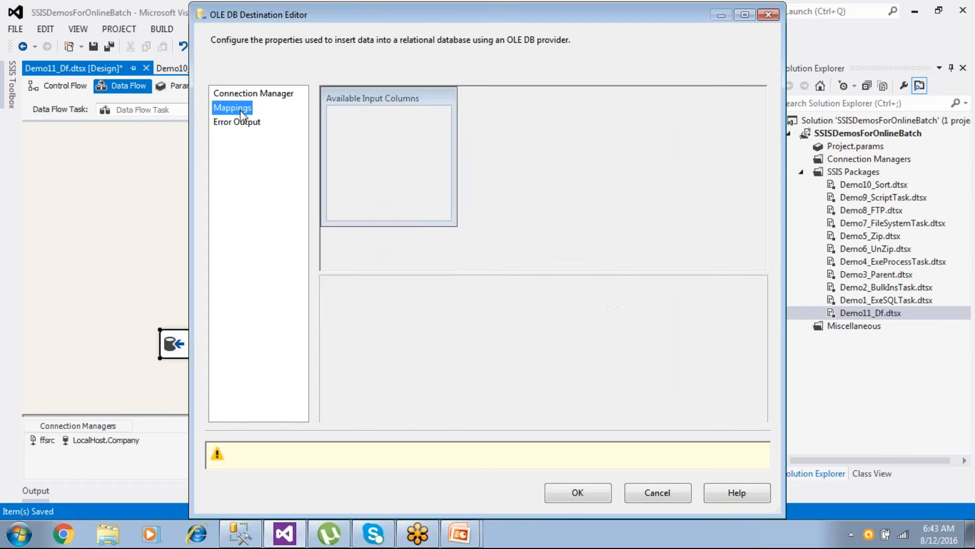
{"action": "left_click", "coordinate": [582, 456]}
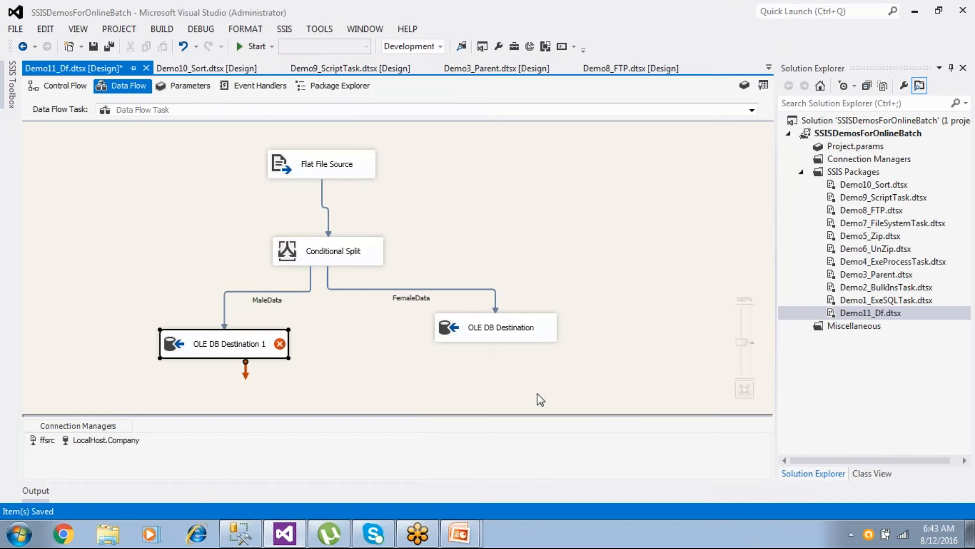
{"action": "left_click", "coordinate": [474, 338]}
{"action": "left_click", "coordinate": [506, 273]}
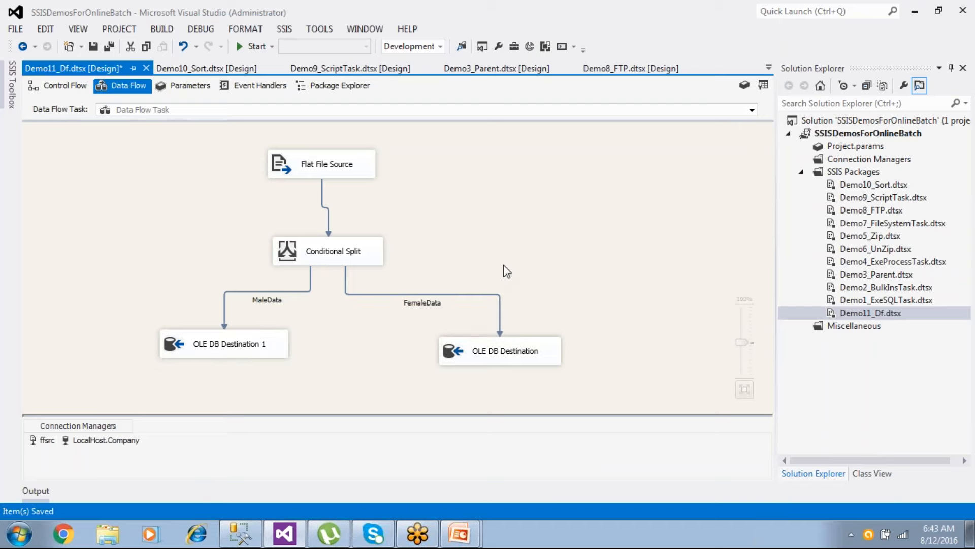
- Add a third OLE DB Destination to the right of the Conditional Split and connect the UnMatchedData output to it
{"action": "left_click", "coordinate": [311, 256]}
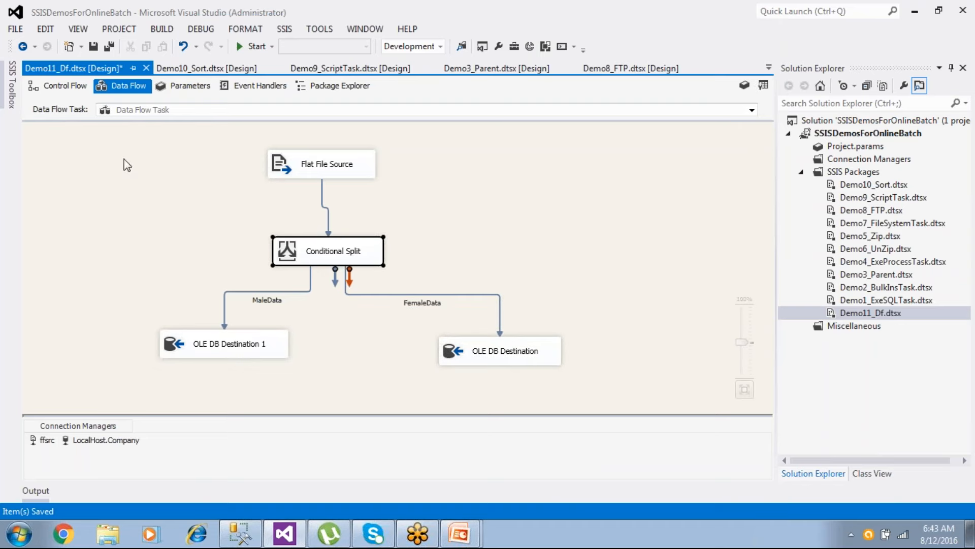
{"action": "left_click", "coordinate": [11, 81]}
{"action": "left_click_drag", "start_coordinate": [73, 268], "coordinate": [535, 242]}
{"action": "left_click_drag", "start_coordinate": [334, 283], "coordinate": [580, 259]}
{"action": "double_click", "coordinate": [583, 260]}
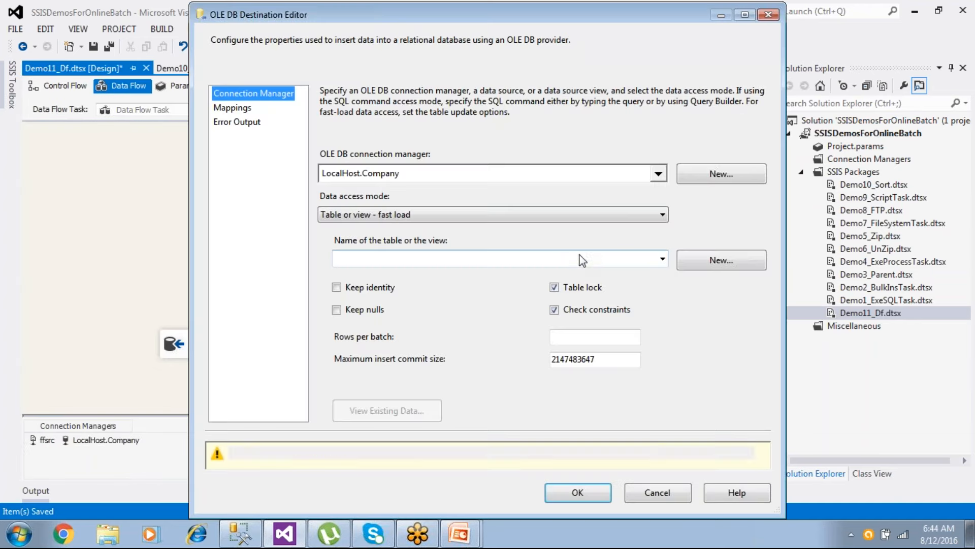
{"action": "left_click", "coordinate": [656, 492]}
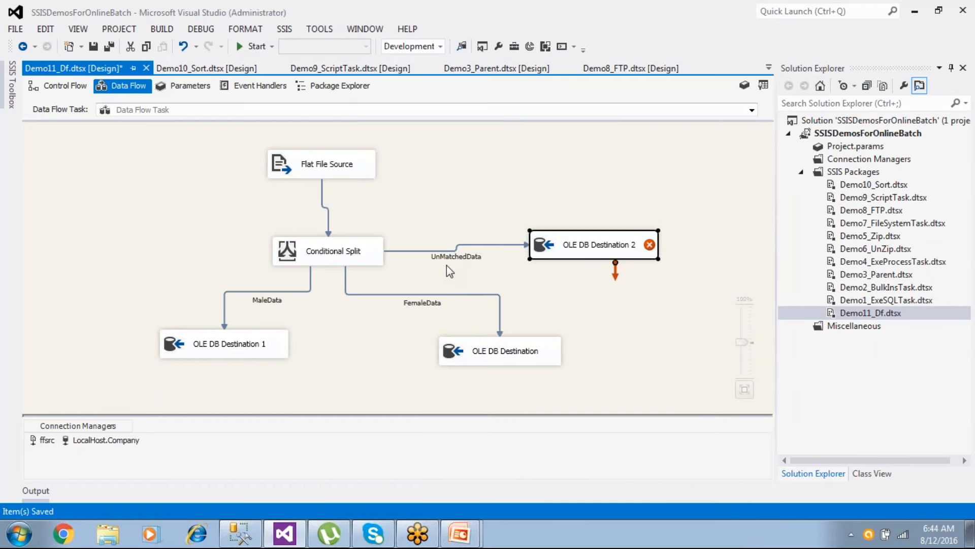
{"action": "left_click", "coordinate": [367, 253]}
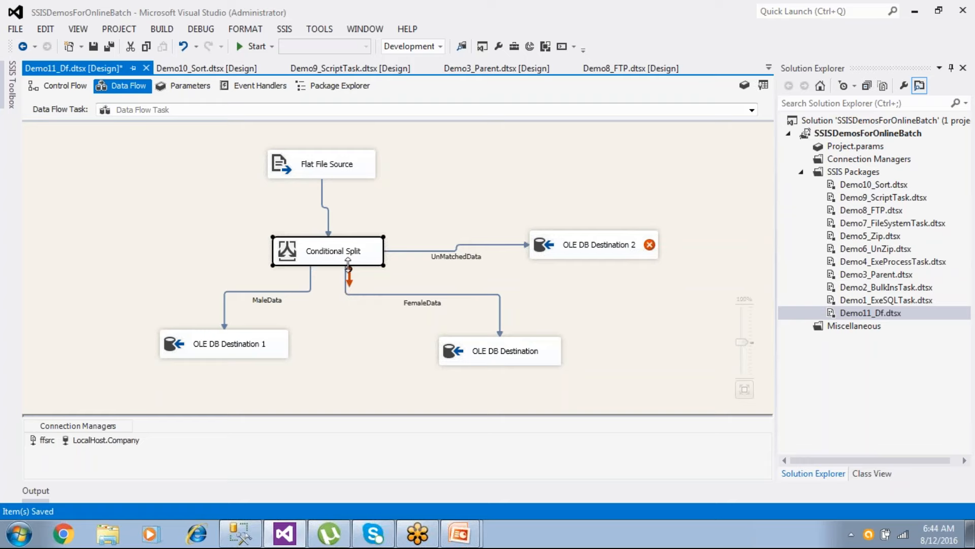
- Create a new table named UnMatched for OLE DB Destination 2 by replacing the default name in the CREATE TABLE statement
{"action": "double_click", "coordinate": [575, 247]}
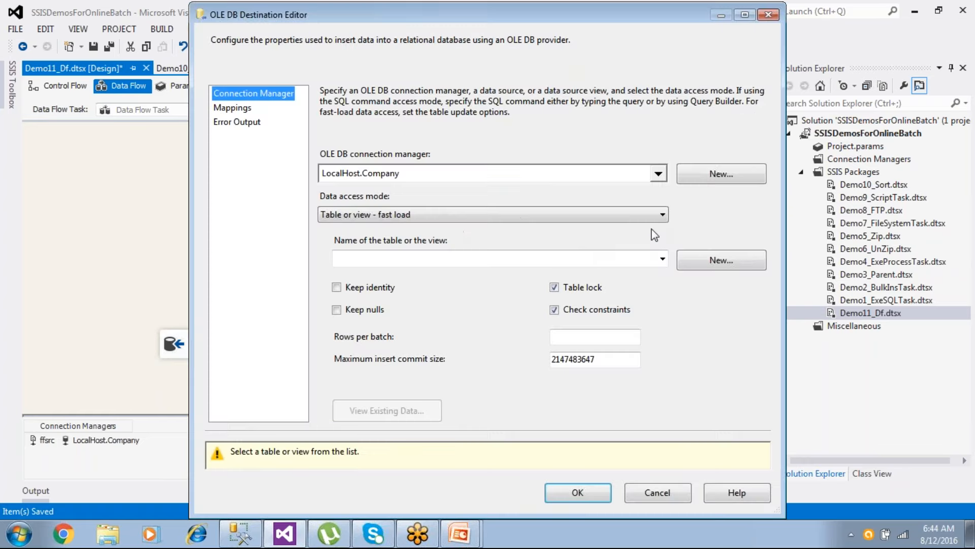
{"action": "left_click", "coordinate": [720, 259]}
{"action": "left_click", "coordinate": [411, 188]}
{"action": "left_click_drag", "start_coordinate": [385, 140], "coordinate": [397, 140]}
{"action": "key", "text": "BackSpace"}
{"action": "key", "text": "Delete"}
{"action": "key", "text": "Delete"}
{"action": "key", "text": "Delete"}
{"action": "key", "text": "Delete"}
{"action": "key", "text": "Delete"}
{"action": "key", "text": "Delete"}
{"action": "key", "text": "Delete"}
{"action": "key", "text": "Delete"}
{"action": "key", "text": "Delete"}
{"action": "key", "text": "Delete"}
{"action": "key", "text": "Delete"}
{"action": "key", "text": "Delete"}
{"action": "key", "text": "Delete"}
{"action": "key", "text": "Delete"}
{"action": "key", "text": "Delete"}
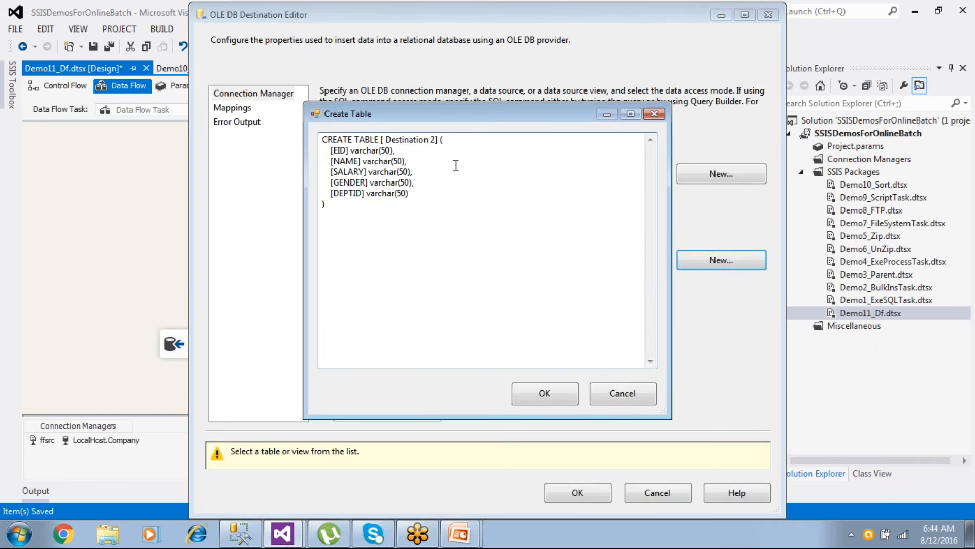
{"action": "key", "text": "Delete"}
{"action": "key", "text": "Delete"}
{"action": "key", "text": "Delete"}
{"action": "type", "text": "UnMatched"}
{"action": "left_click", "coordinate": [544, 399]}
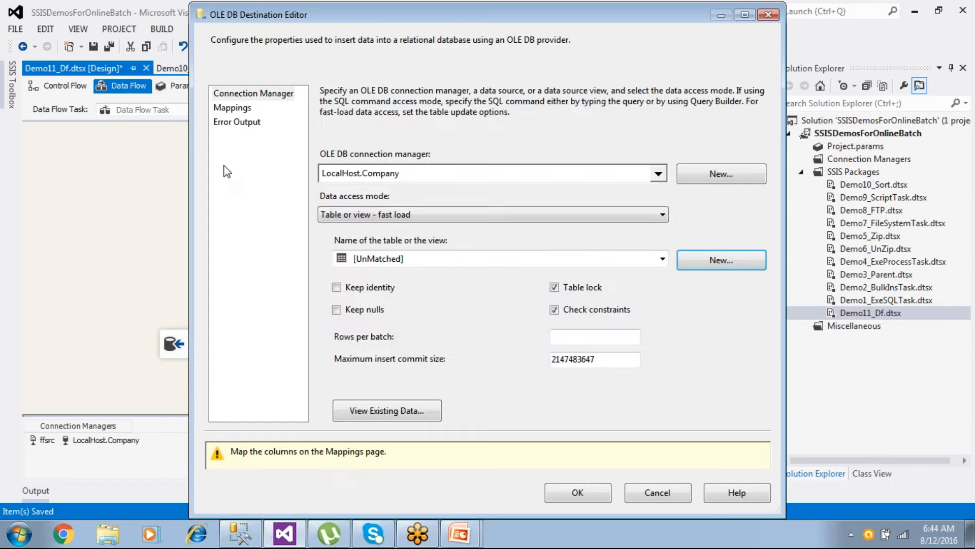
- Accept the column mappings for the UnMatched table in OLE DB Destination 2 and save the package
{"action": "left_click", "coordinate": [231, 110]}
{"action": "left_click", "coordinate": [579, 452]}
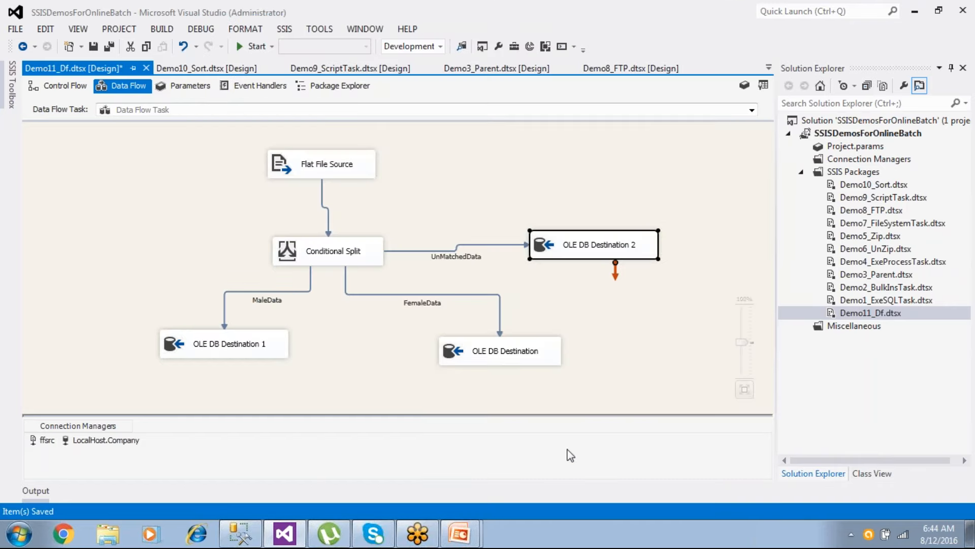
{"action": "left_click", "coordinate": [92, 48]}
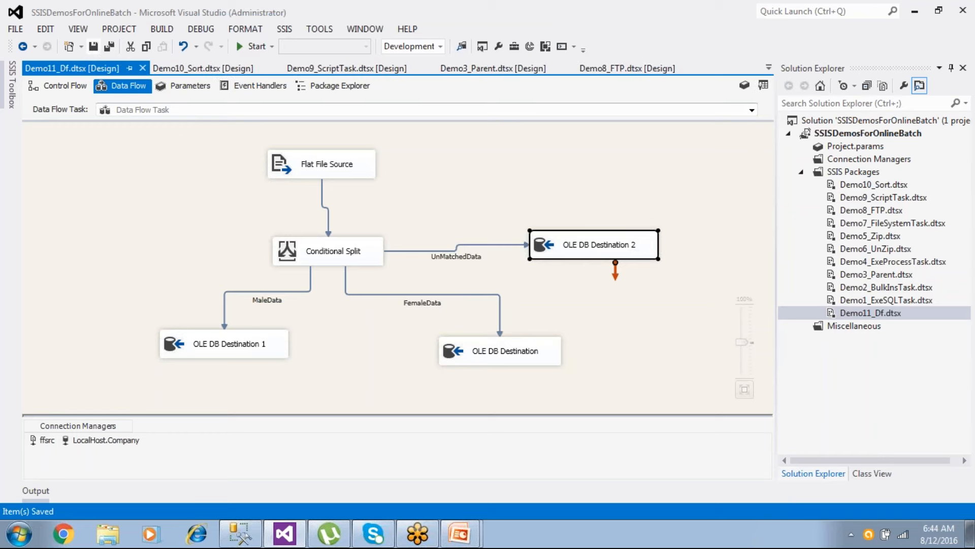
- Close all open documents except Demo11_Df.dtsx and run the package through to completion, ending the debug session
{"action": "right_click", "coordinate": [68, 67]}
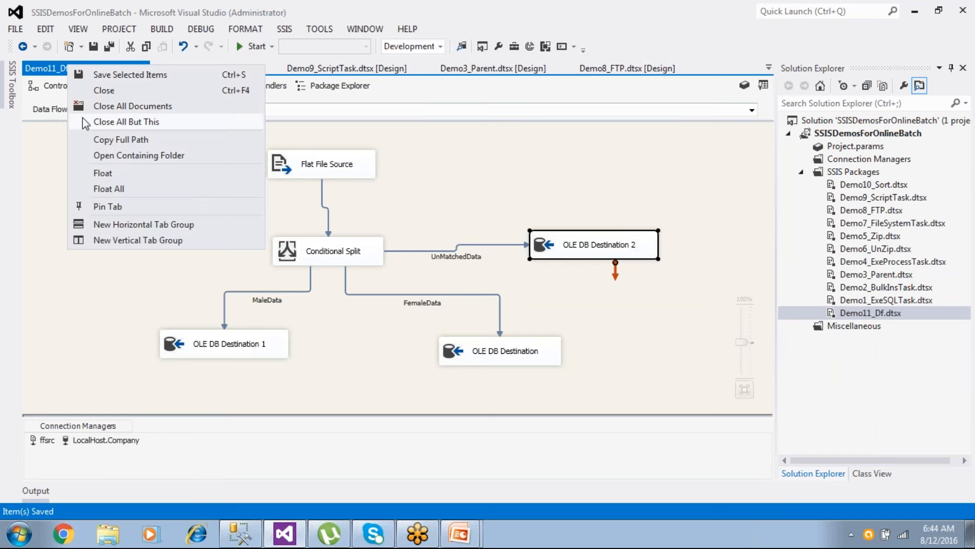
{"action": "key", "text": "Escape"}
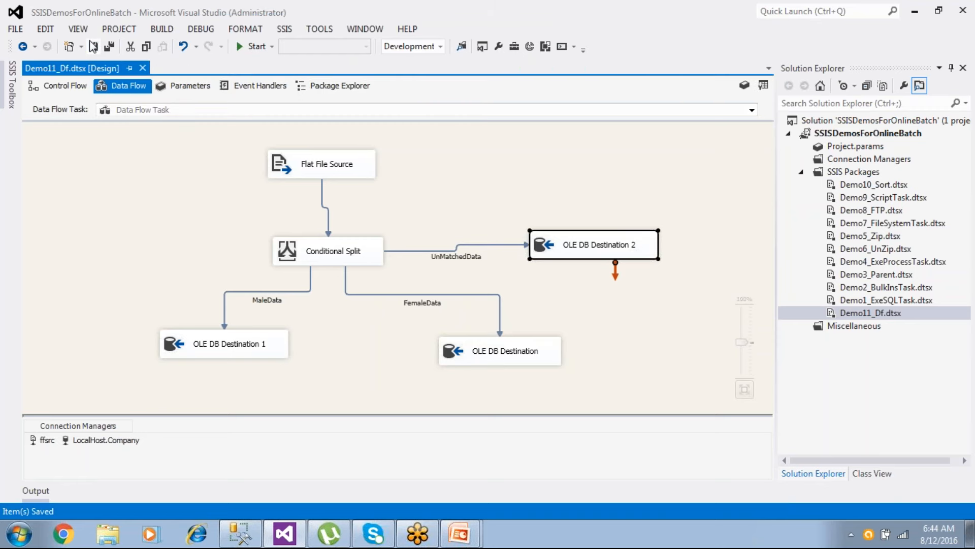
{"action": "left_click", "coordinate": [246, 48]}
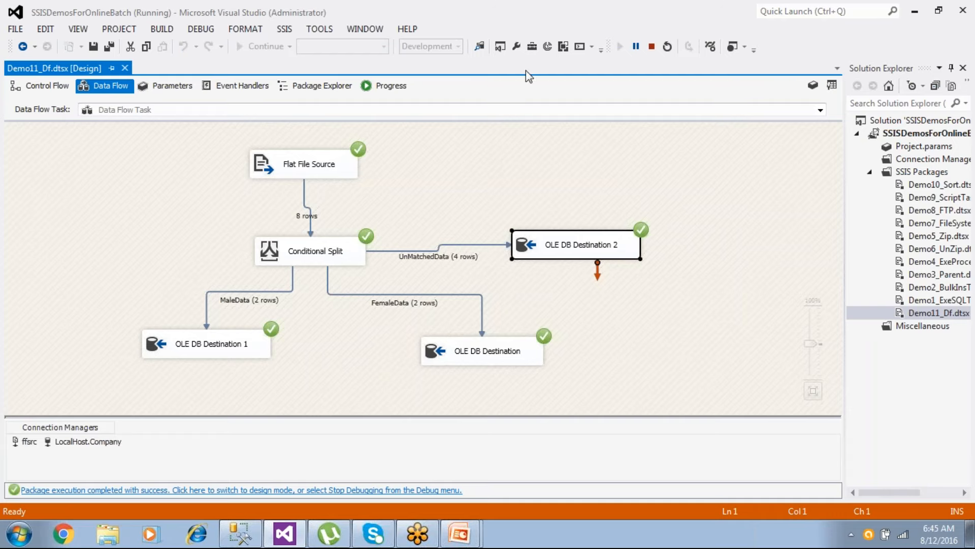
{"action": "left_click", "coordinate": [652, 46]}
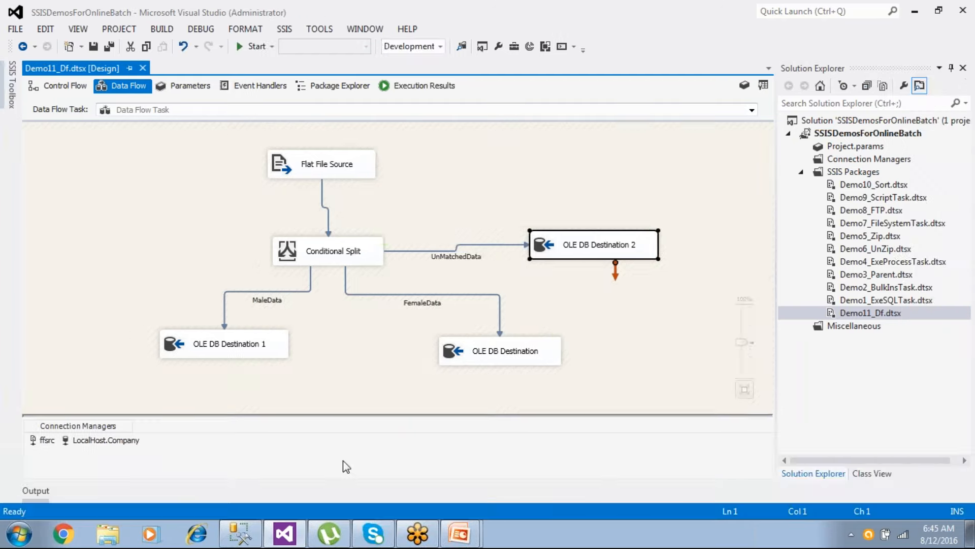
- Switch to SQL Server Management Studio and execute "use Company" followed by "go" in the query window
{"action": "left_click", "coordinate": [240, 534]}
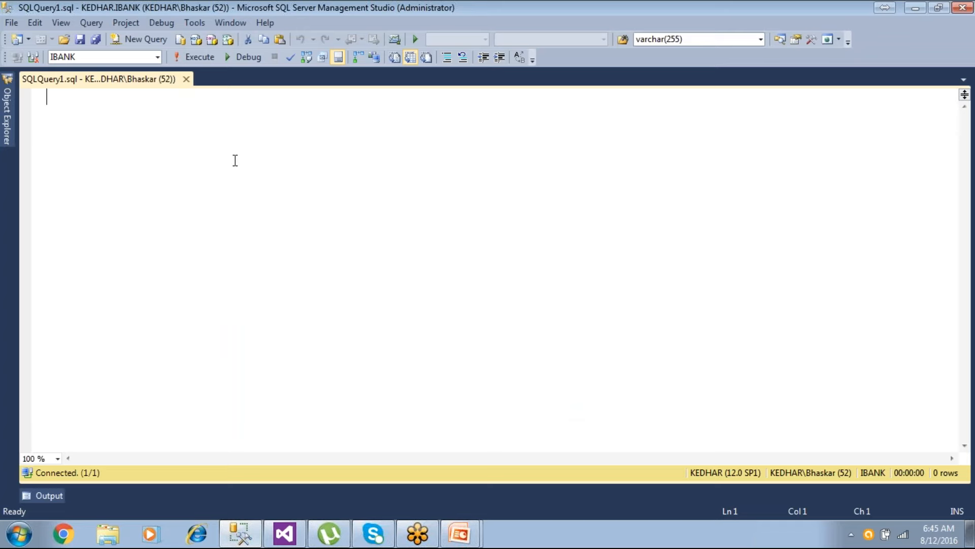
{"action": "type", "text": "use c"}
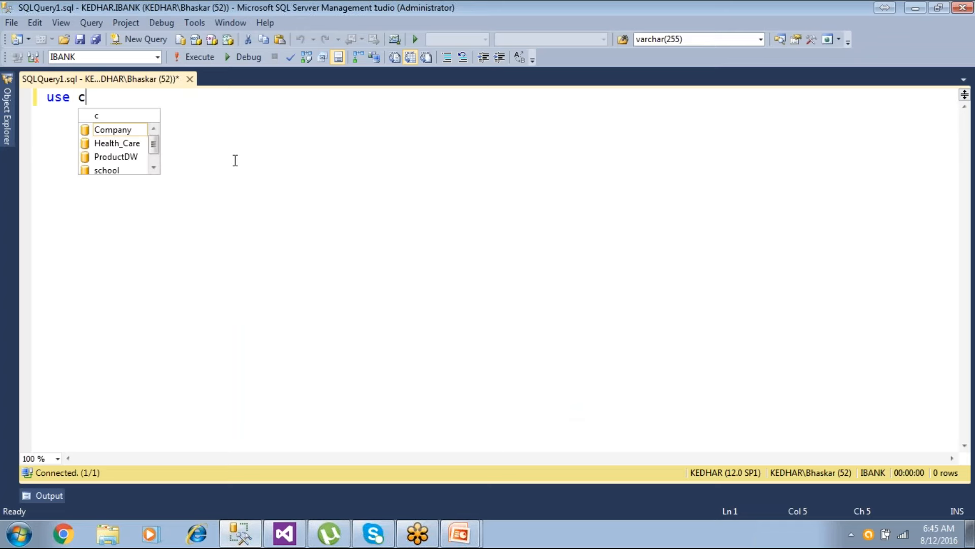
{"action": "key", "text": "Tab"}
{"action": "key", "text": "Return"}
{"action": "type", "text": "go"}
{"action": "key", "text": "F5"}
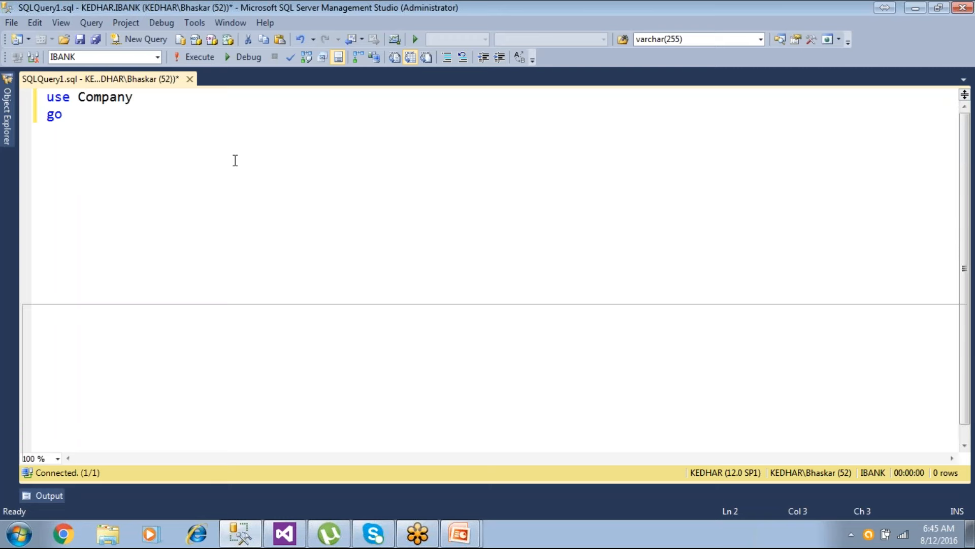
- Add the query "select * from FemaleData" below the go statement and execute it
{"action": "key", "text": "Return"}
{"action": "key", "text": "Return"}
{"action": "type", "text": "sel"}
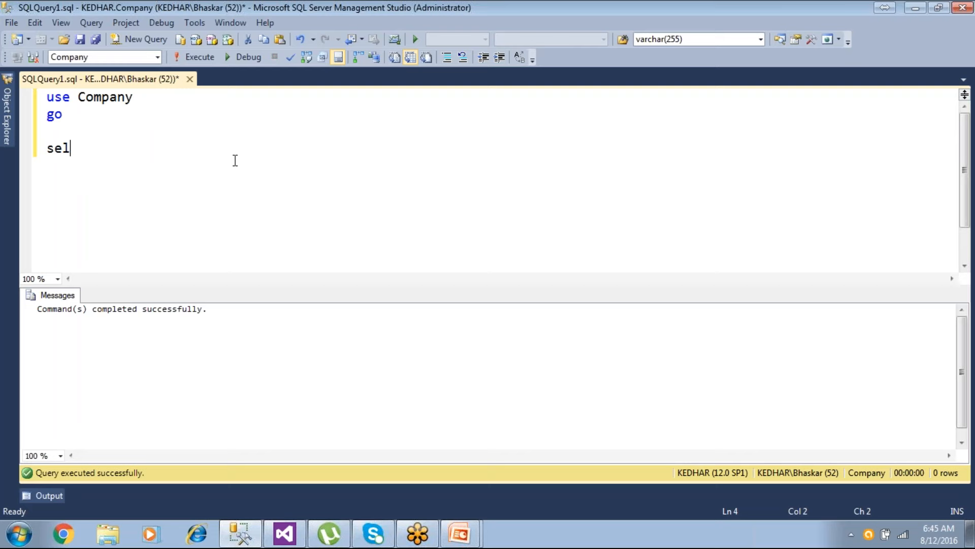
{"action": "type", "text": "ect * from FemaleData"}
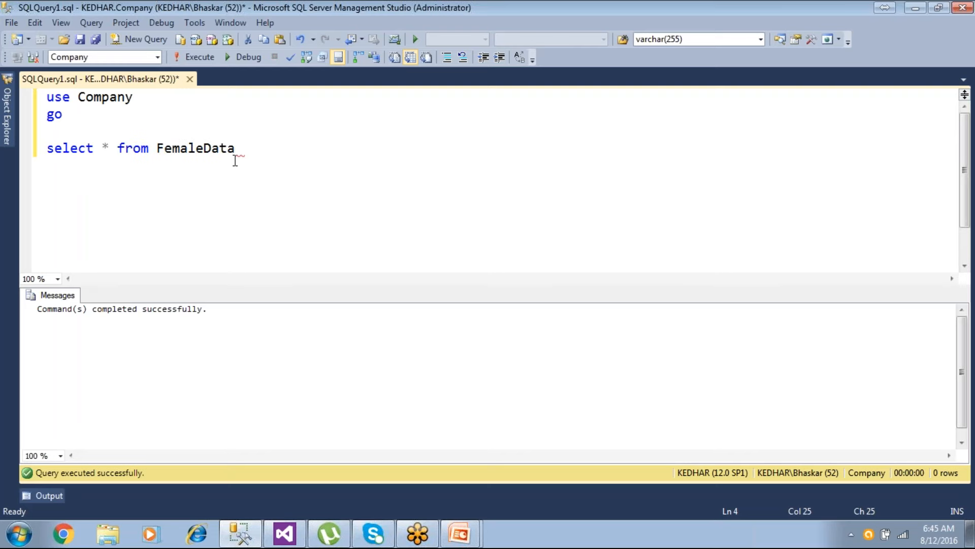
{"action": "key", "text": "F5"}
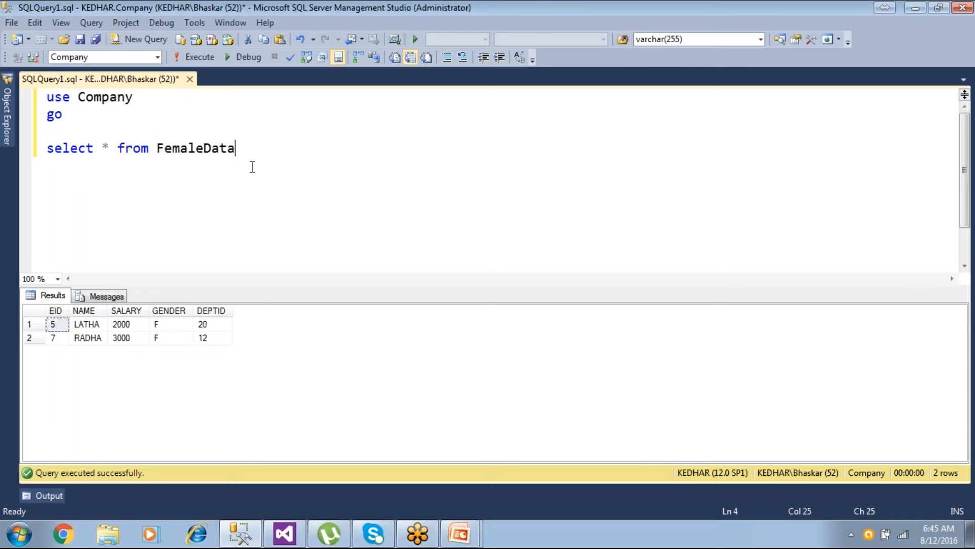
- Duplicate the FemaleData query below it, change the table to MaleData, and execute only that statement
{"action": "left_click_drag", "start_coordinate": [252, 152], "coordinate": [55, 152]}
{"action": "key", "text": "shift+Home"}
{"action": "key", "text": "ctrl+c"}
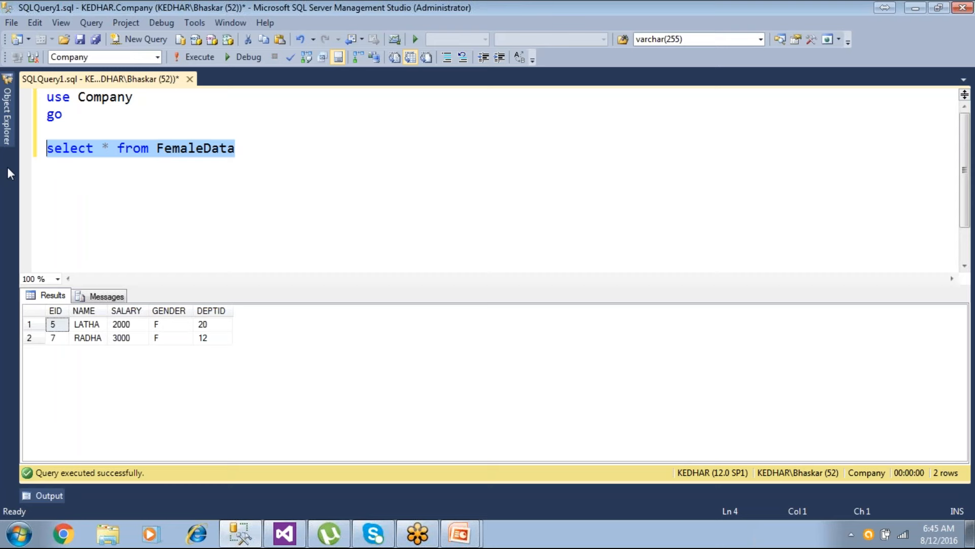
{"action": "left_click", "coordinate": [276, 159]}
{"action": "key", "text": "Return"}
{"action": "key", "text": "Return"}
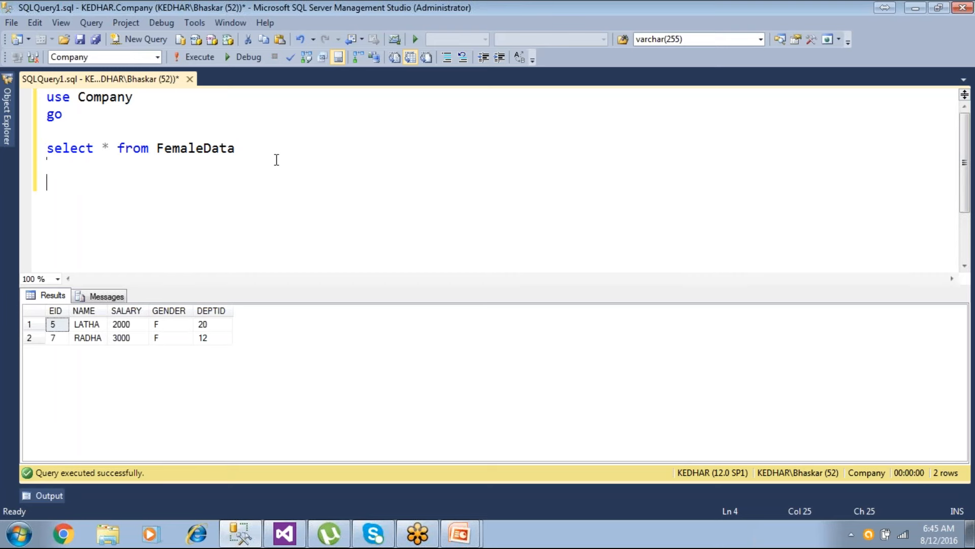
{"action": "key", "text": "ctrl+v"}
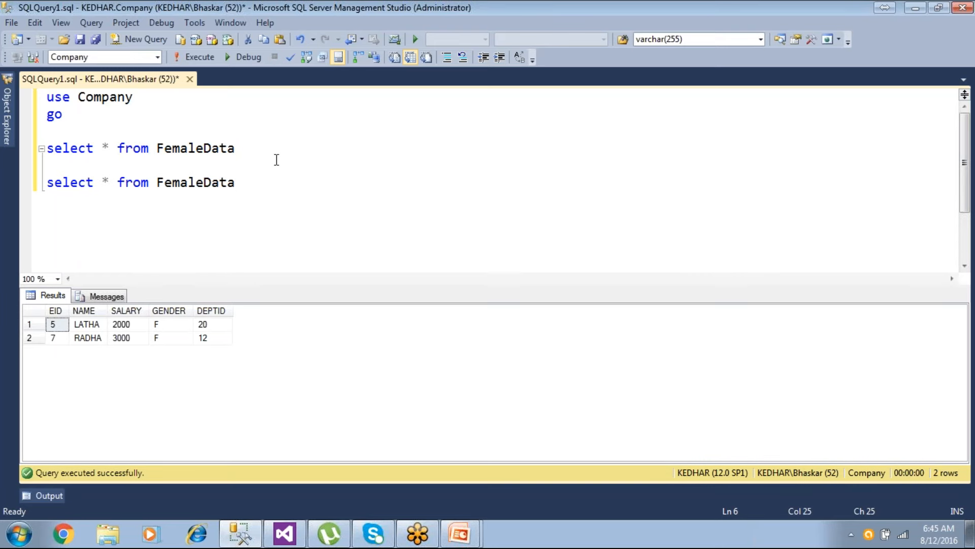
{"action": "key", "text": "BackSpace"}
{"action": "key", "text": "BackSpace"}
{"action": "key", "text": "BackSpace"}
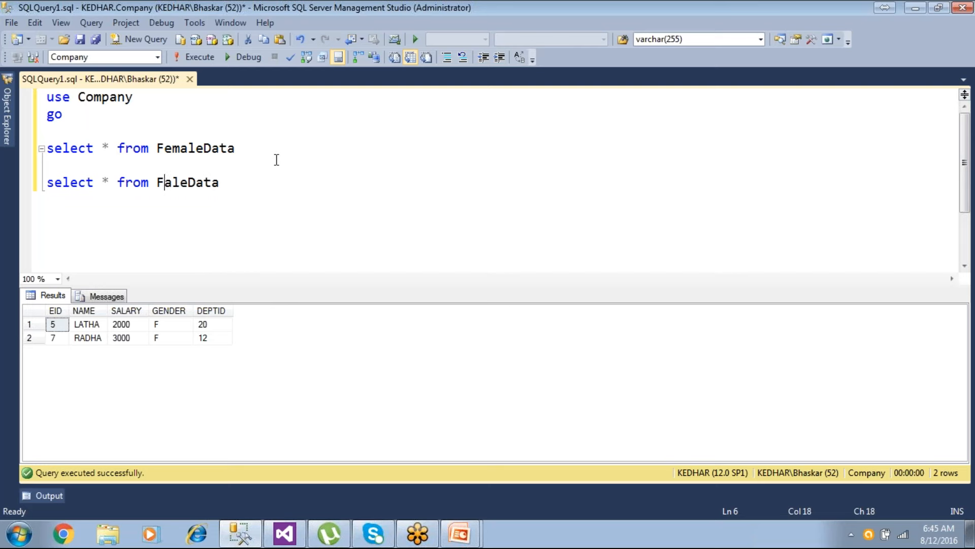
{"action": "type", "text": "M"}
{"action": "key", "text": "Escape"}
{"action": "key", "text": "Home"}
{"action": "key", "text": "shift+End"}
{"action": "key", "text": "F5"}
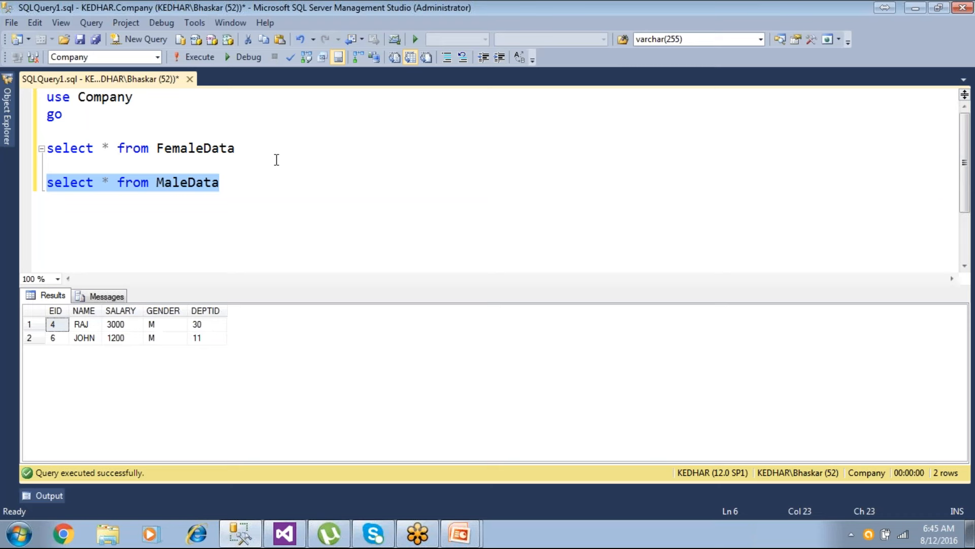
- Paste another copy of the select query, change its table to UnMatched, and execute only that statement
{"action": "key", "text": "End"}
{"action": "key", "text": "Return"}
{"action": "key", "text": "Return"}
{"action": "key", "text": "ctrl+v"}
{"action": "key", "text": "BackSpace"}
{"action": "key", "text": "BackSpace"}
{"action": "key", "text": "BackSpace"}
{"action": "key", "text": "BackSpace"}
{"action": "key", "text": "BackSpace"}
{"action": "key", "text": "BackSpace"}
{"action": "key", "text": "BackSpace"}
{"action": "key", "text": "BackSpace"}
{"action": "key", "text": "BackSpace"}
{"action": "key", "text": "BackSpace"}
{"action": "type", "text": "Un"}
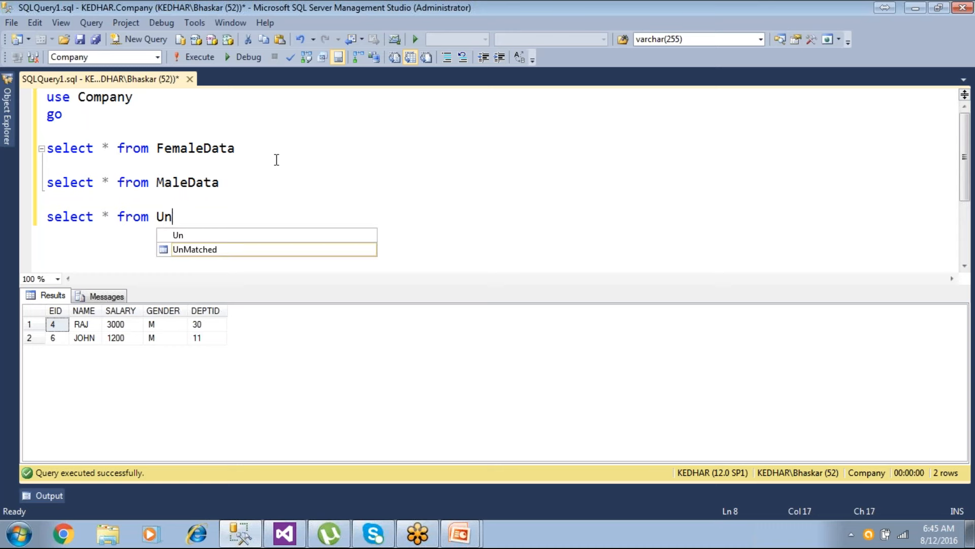
{"action": "key", "text": "Tab"}
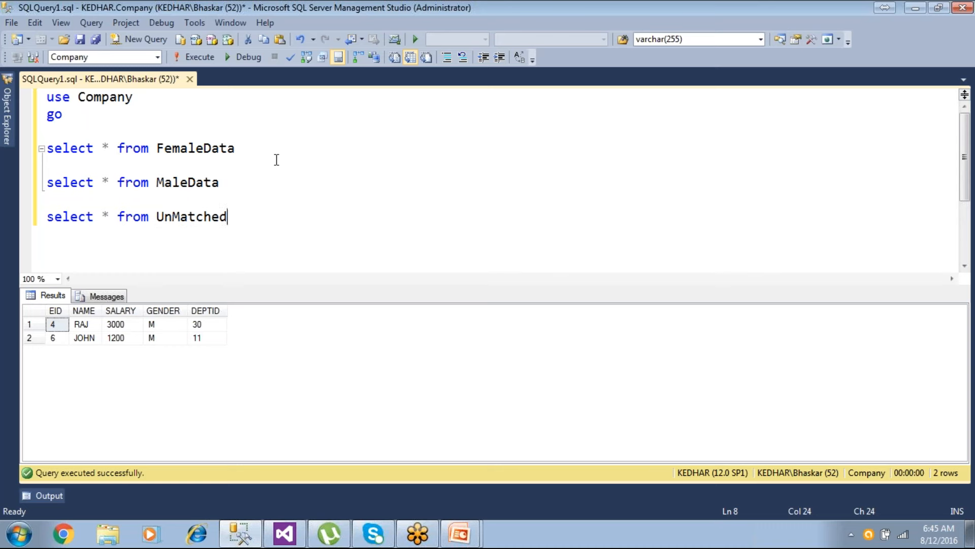
{"action": "key", "text": "shift+Home"}
{"action": "key", "text": "F5"}
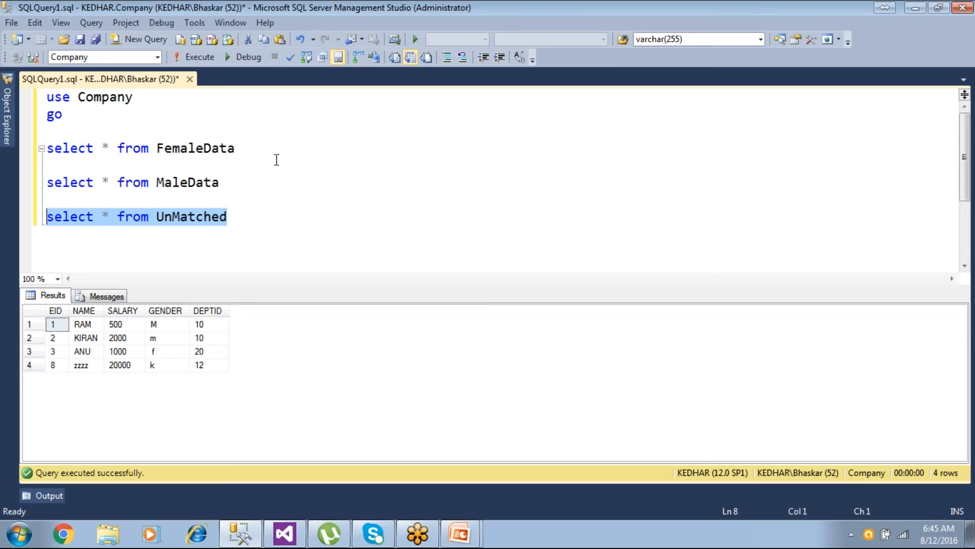
- Examine the GENDER values of the rows returned from the UnMatched table
{"action": "left_click", "coordinate": [157, 365]}
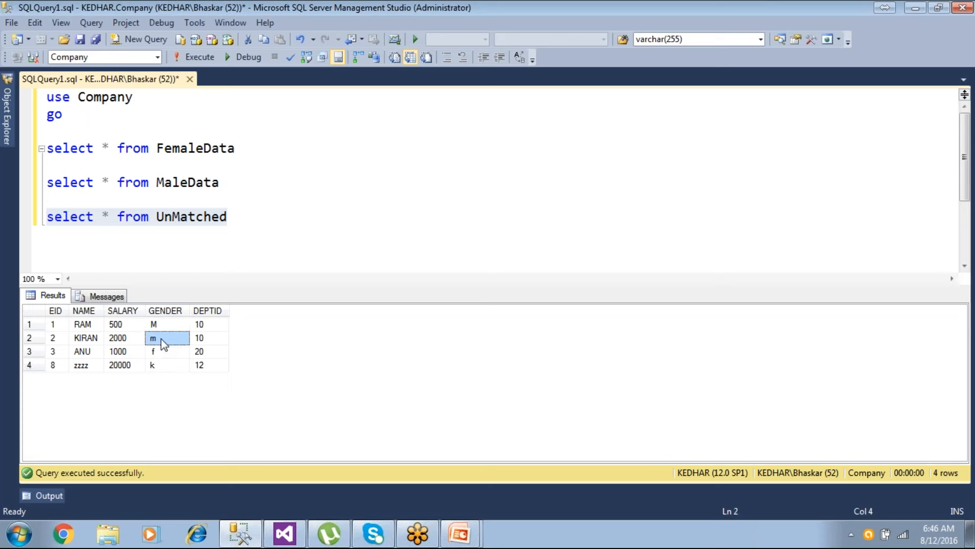
{"action": "left_click", "coordinate": [158, 351]}
{"action": "left_click", "coordinate": [159, 325]}
{"action": "left_click", "coordinate": [160, 351]}
{"action": "left_click", "coordinate": [162, 324]}
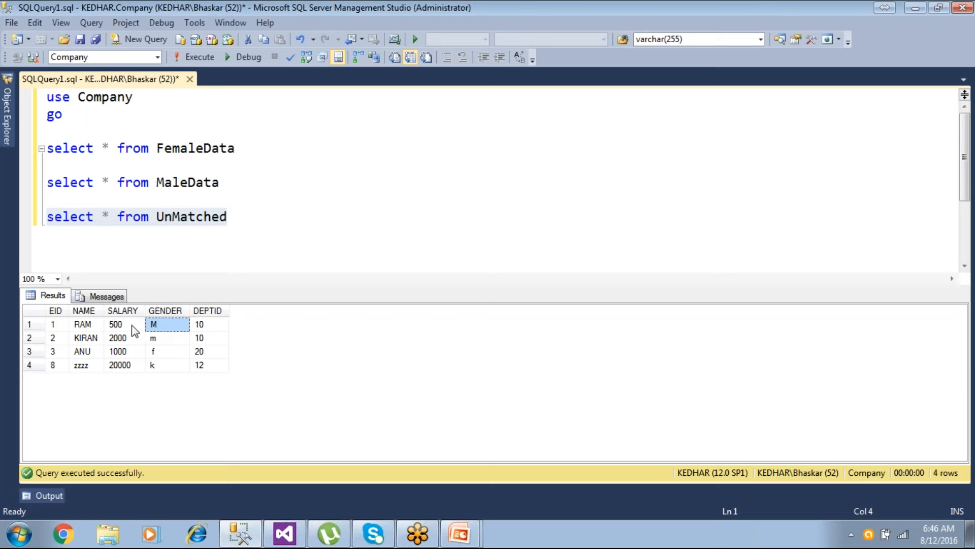
{"action": "left_click", "coordinate": [160, 343]}
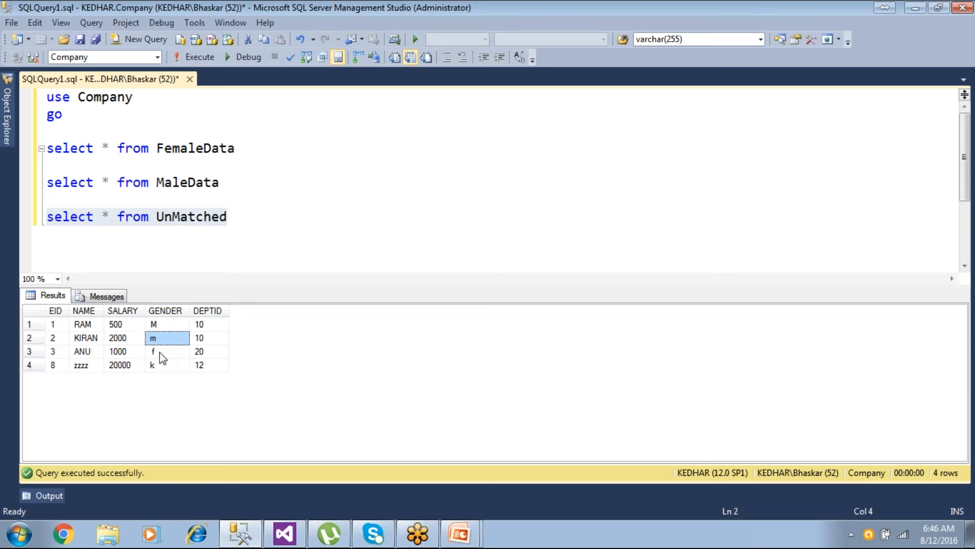
{"action": "left_click", "coordinate": [160, 352]}
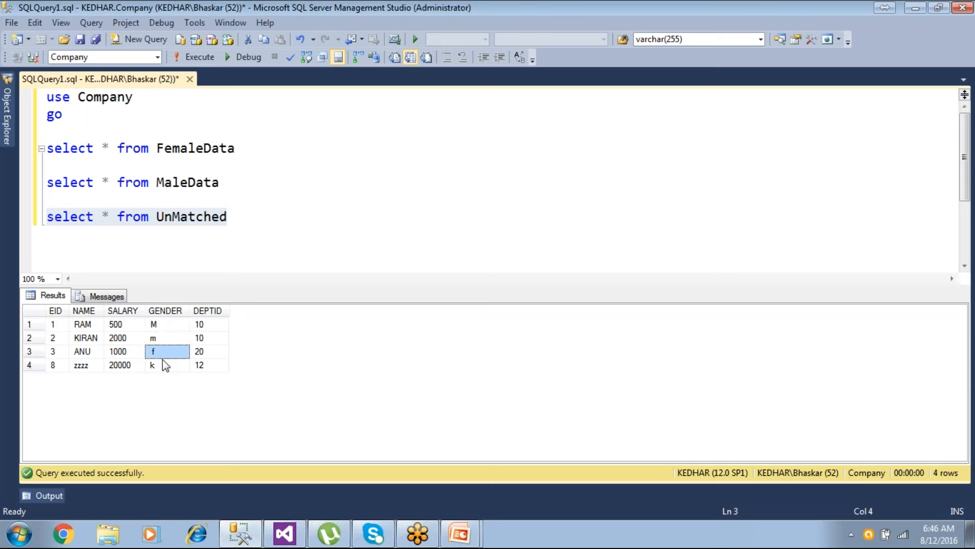
{"action": "left_click", "coordinate": [162, 340]}
{"action": "left_click", "coordinate": [163, 352]}
{"action": "left_click", "coordinate": [163, 340]}
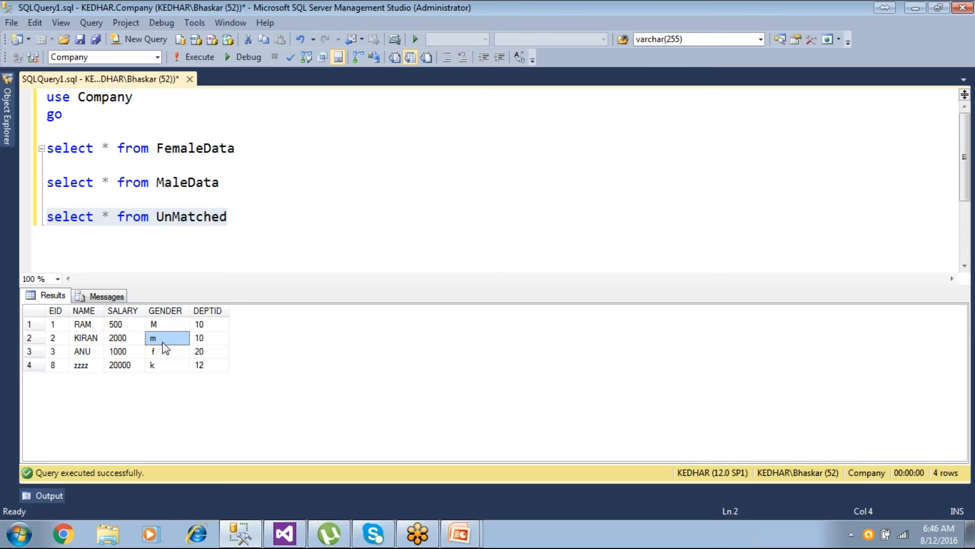
- Switch to Visual Studio and examine the GENDER conditions of the Conditional Split, closing its editor without changes
{"action": "left_click", "coordinate": [300, 233]}
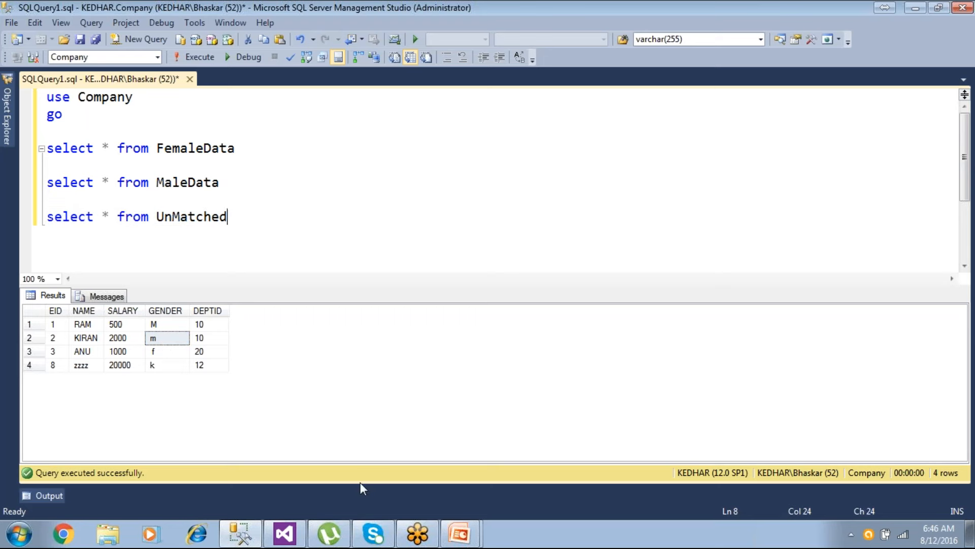
{"action": "left_click", "coordinate": [285, 536]}
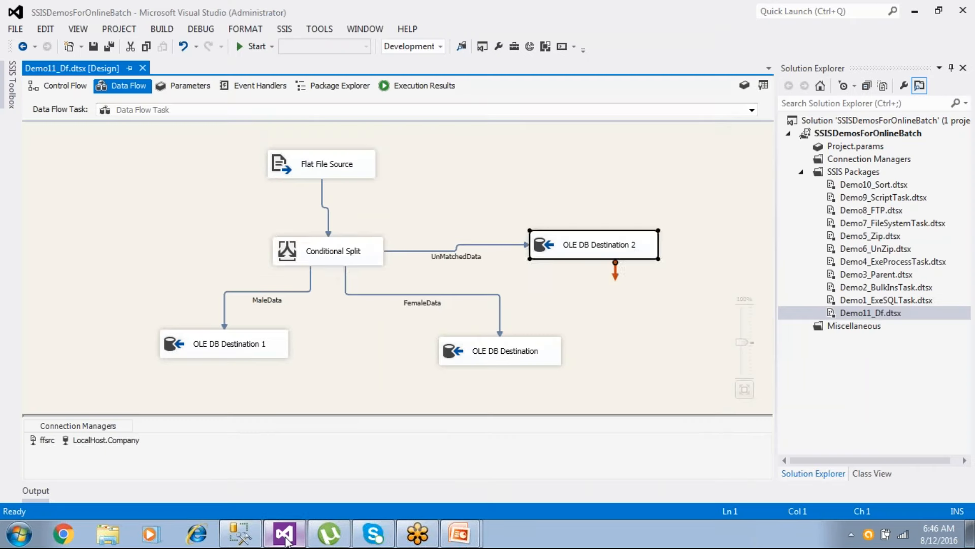
{"action": "double_click", "coordinate": [339, 260]}
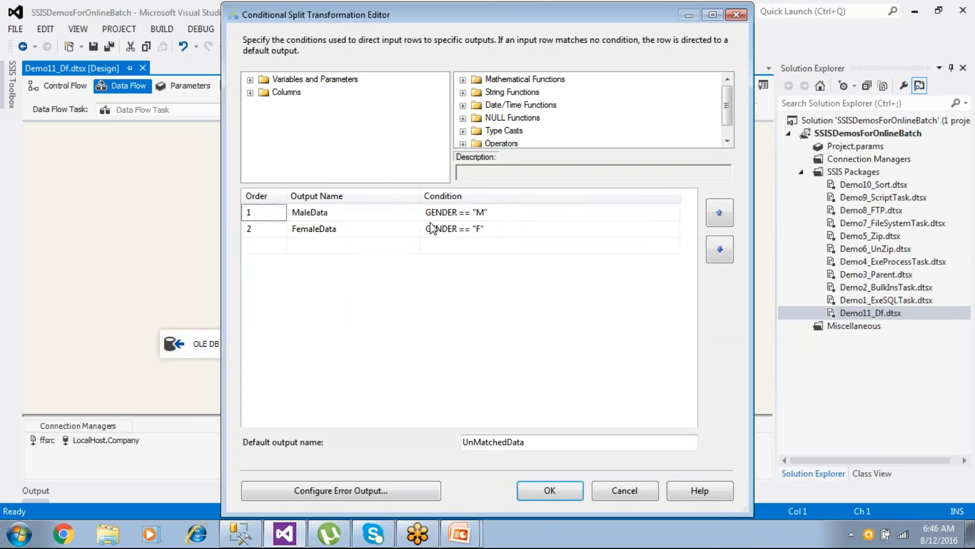
{"action": "left_click", "coordinate": [499, 217]}
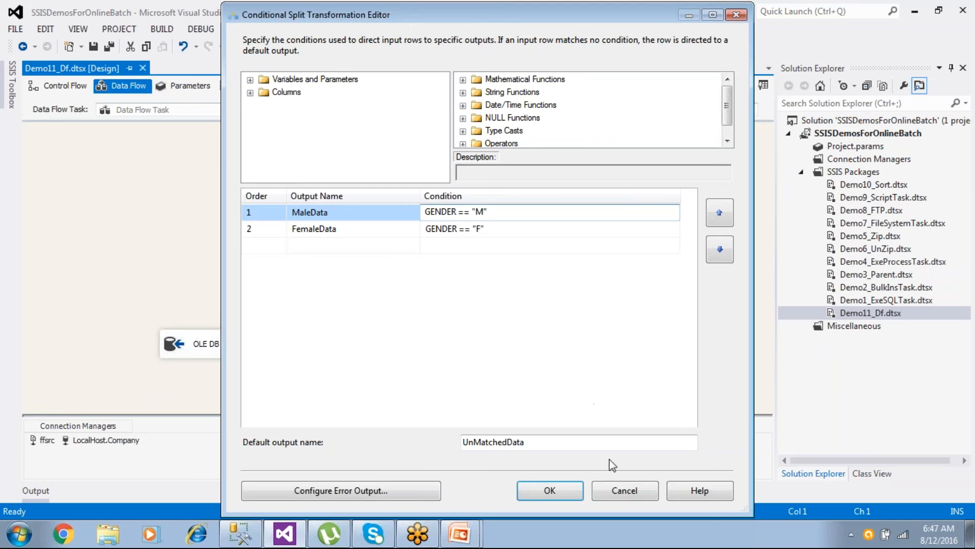
{"action": "left_click", "coordinate": [628, 493]}
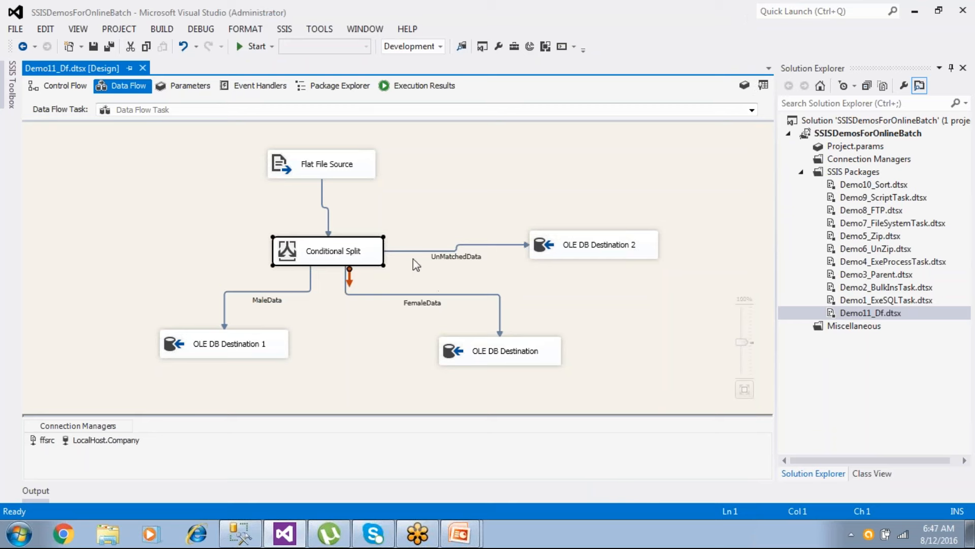
- Remove the path from Flat File Source to Conditional Split and connect the source to a new Character Map transformation instead
{"action": "left_click", "coordinate": [328, 212]}
{"action": "key", "text": "Delete"}
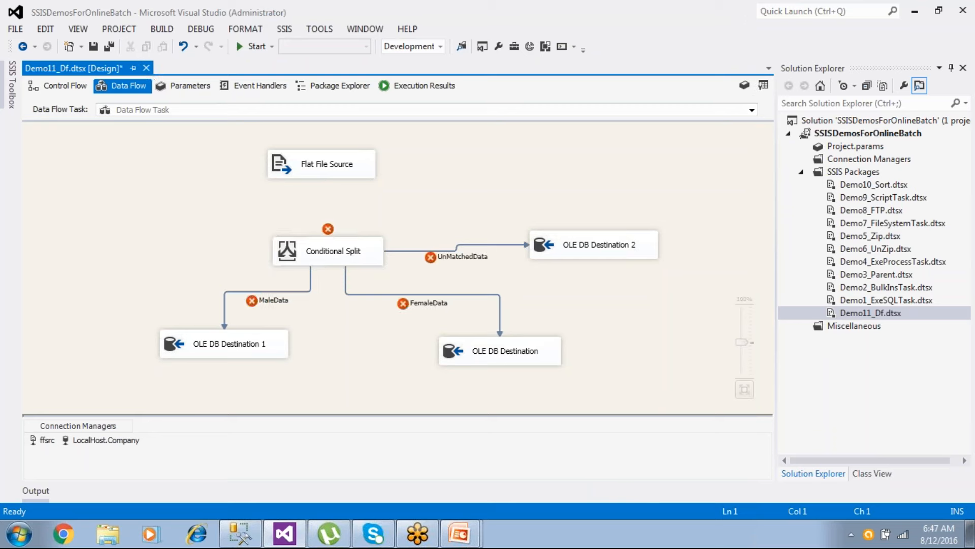
{"action": "left_click", "coordinate": [11, 98]}
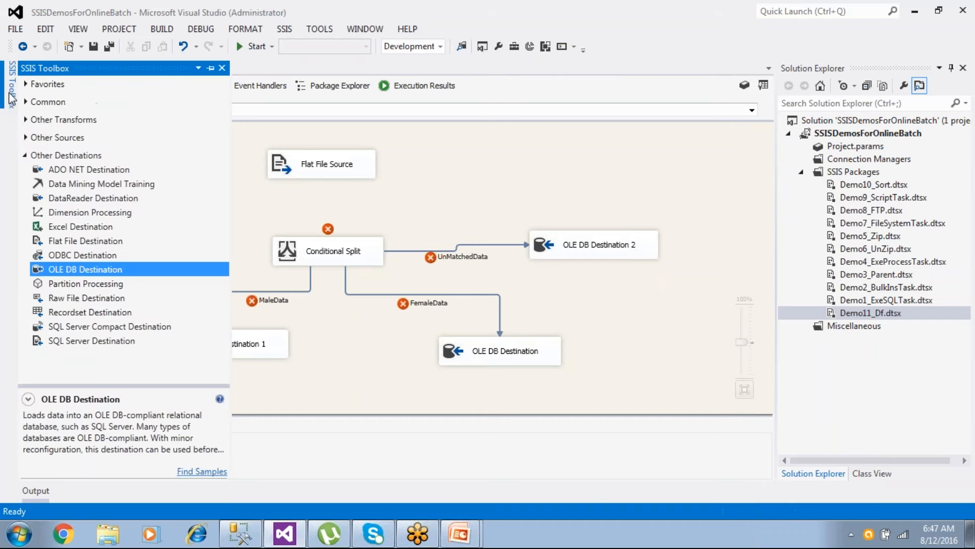
{"action": "left_click", "coordinate": [25, 155]}
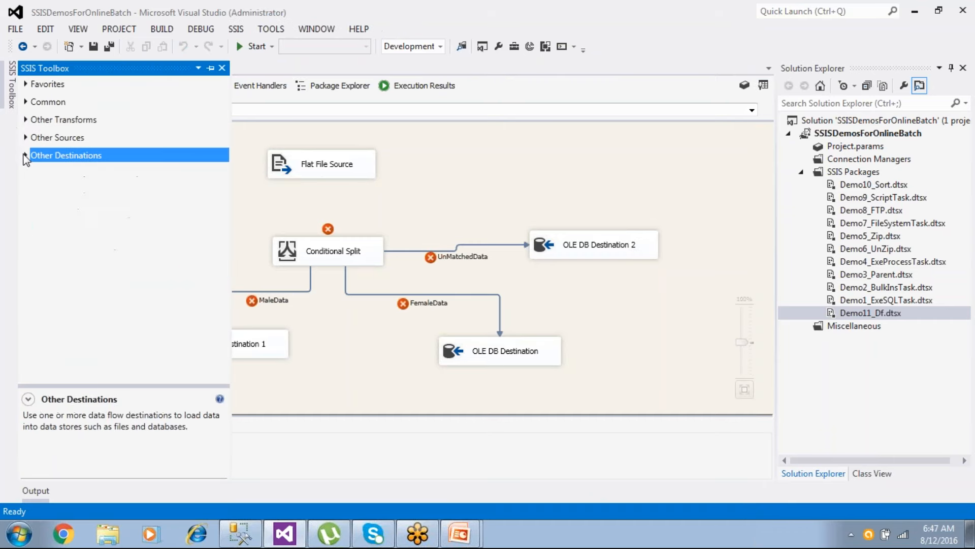
{"action": "left_click", "coordinate": [24, 103]}
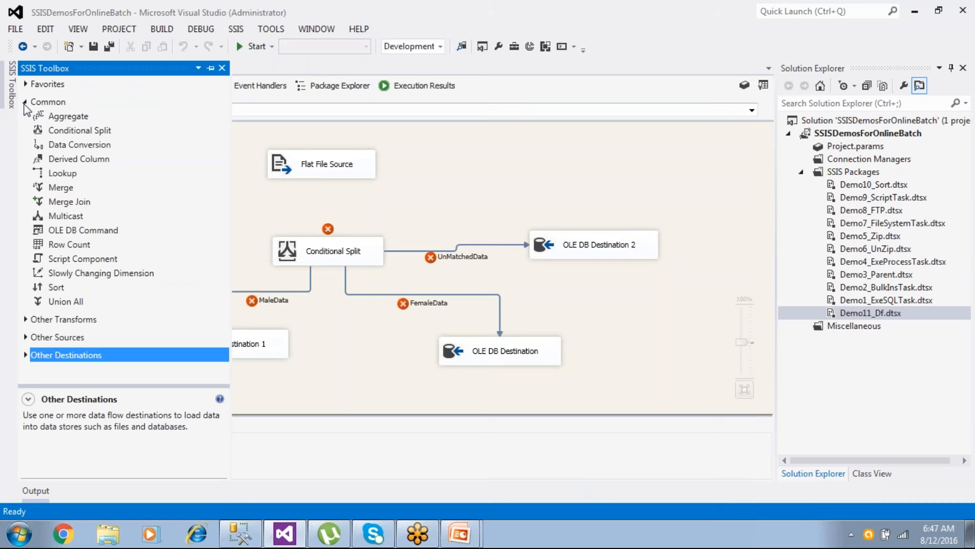
{"action": "left_click", "coordinate": [25, 103]}
{"action": "left_click", "coordinate": [25, 120]}
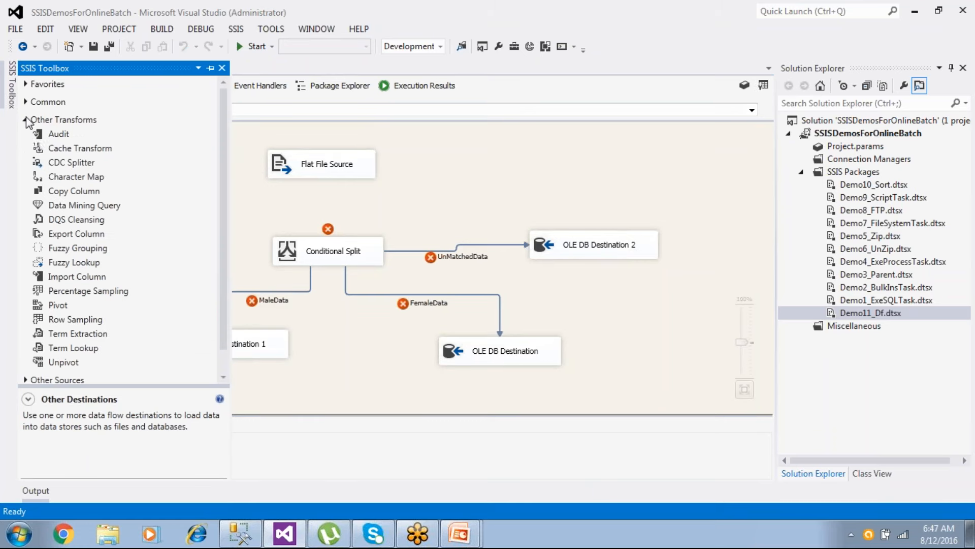
{"action": "left_click_drag", "start_coordinate": [71, 178], "coordinate": [461, 160]}
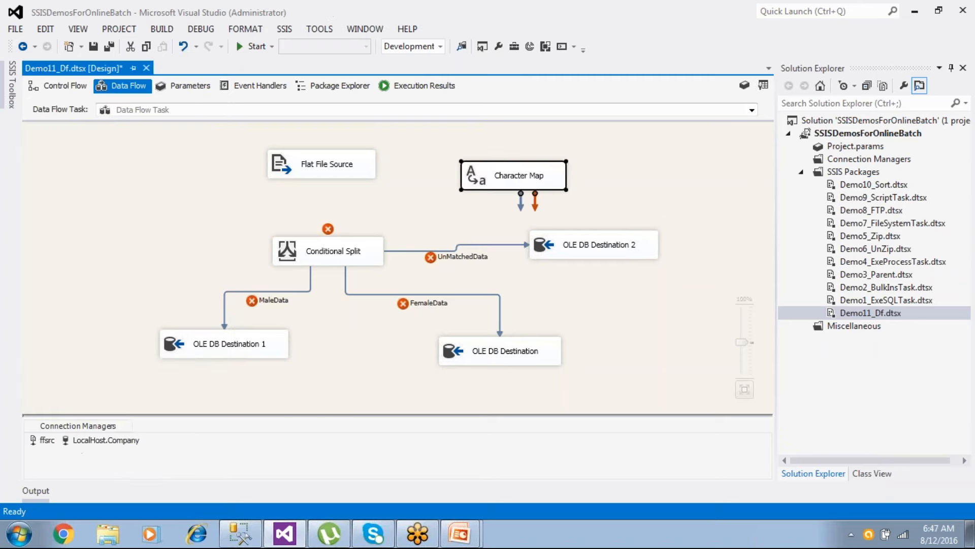
{"action": "left_click", "coordinate": [362, 172]}
{"action": "left_click_drag", "start_coordinate": [327, 198], "coordinate": [501, 179]}
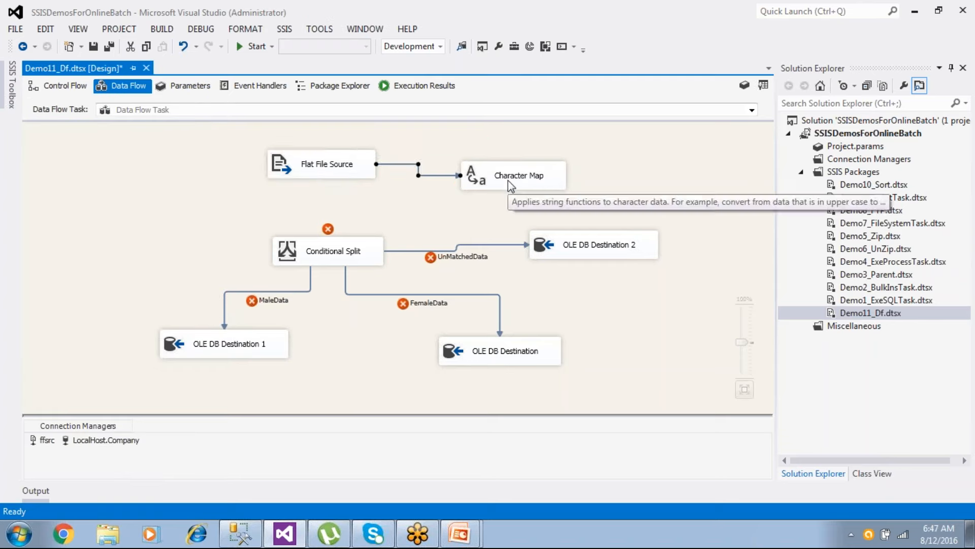
- Configure the Character Map to convert the GENDER column to Uppercase as an In-place change
{"action": "double_click", "coordinate": [510, 185]}
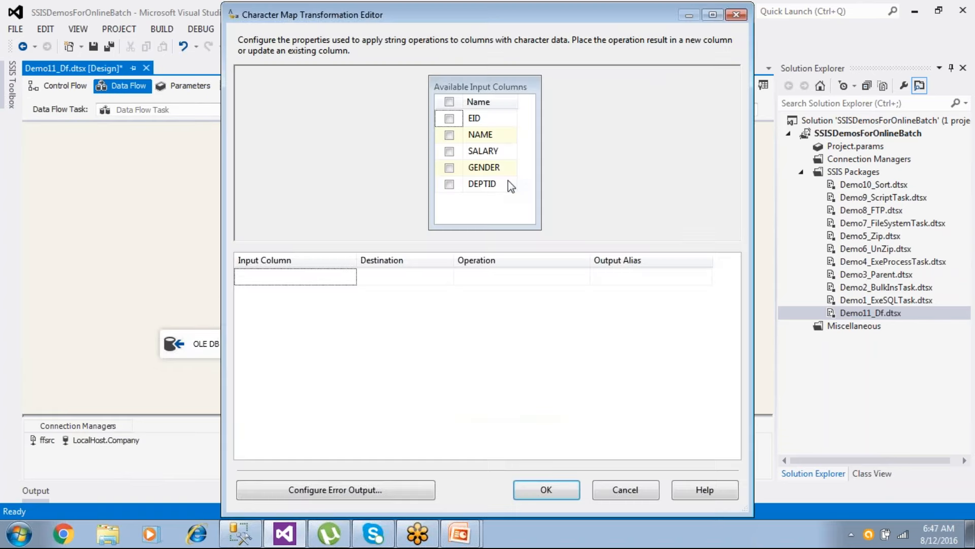
{"action": "left_click", "coordinate": [449, 168]}
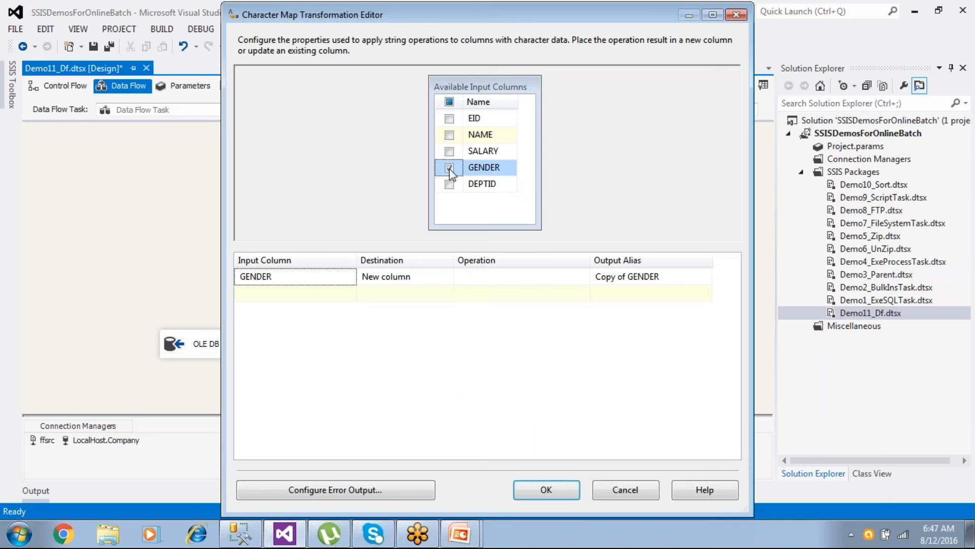
{"action": "left_click", "coordinate": [419, 282]}
{"action": "left_click", "coordinate": [409, 306]}
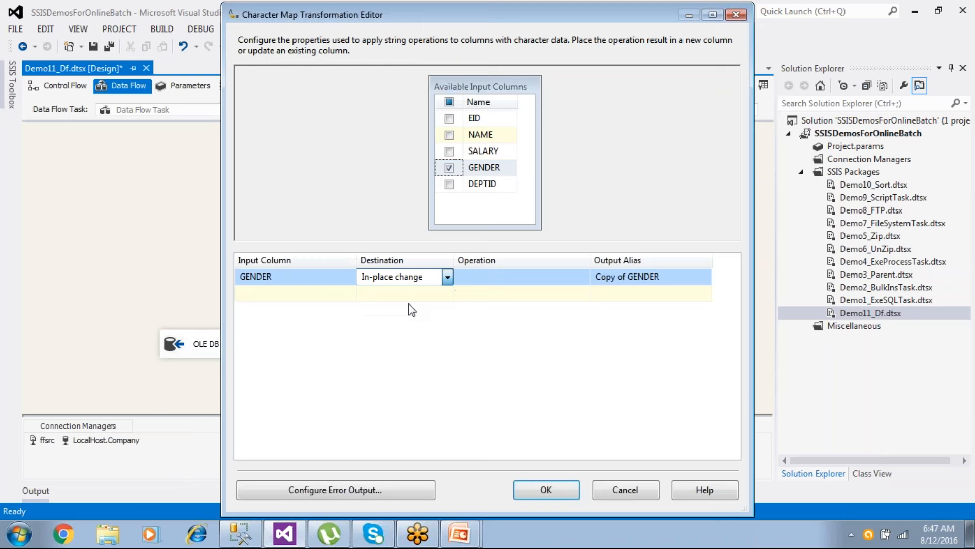
{"action": "left_click", "coordinate": [523, 277]}
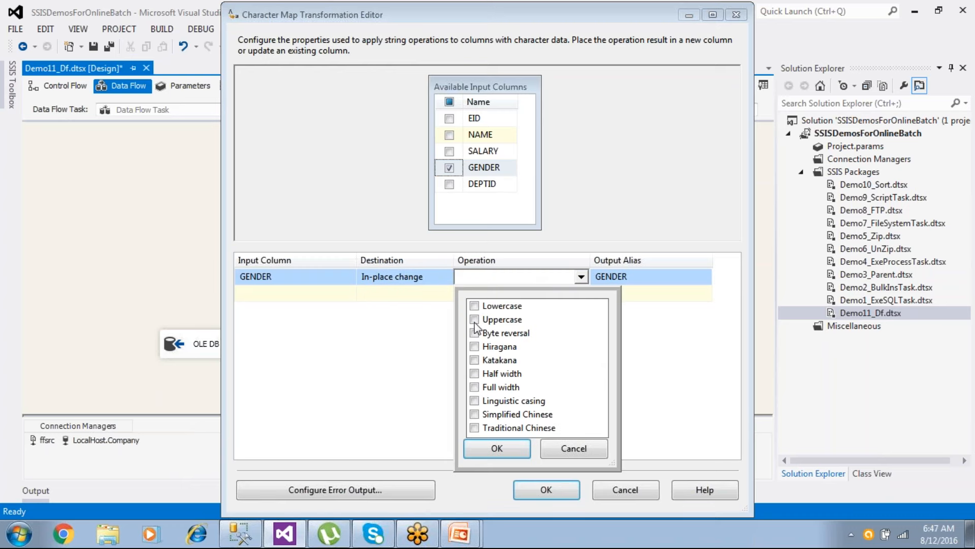
{"action": "left_click", "coordinate": [474, 320]}
{"action": "left_click", "coordinate": [498, 448]}
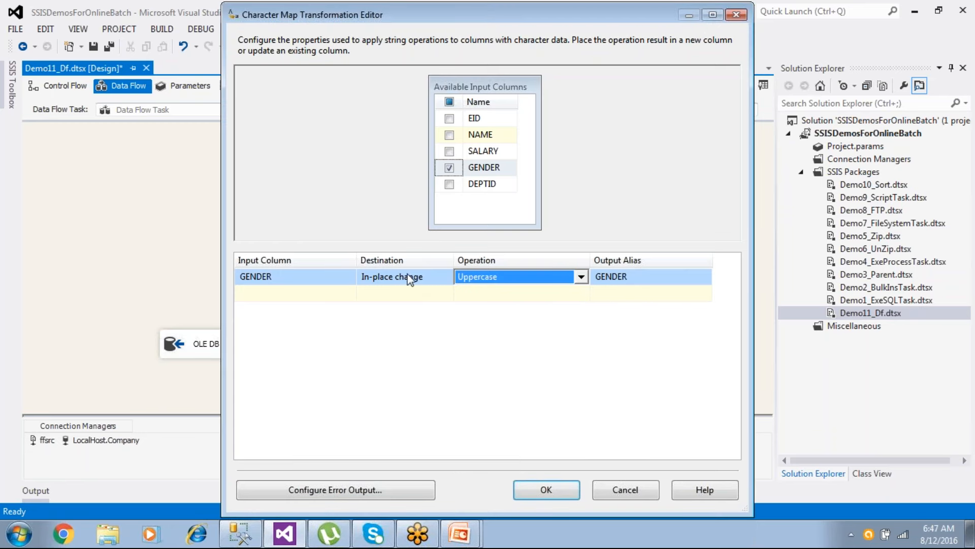
{"action": "left_click", "coordinate": [558, 493]}
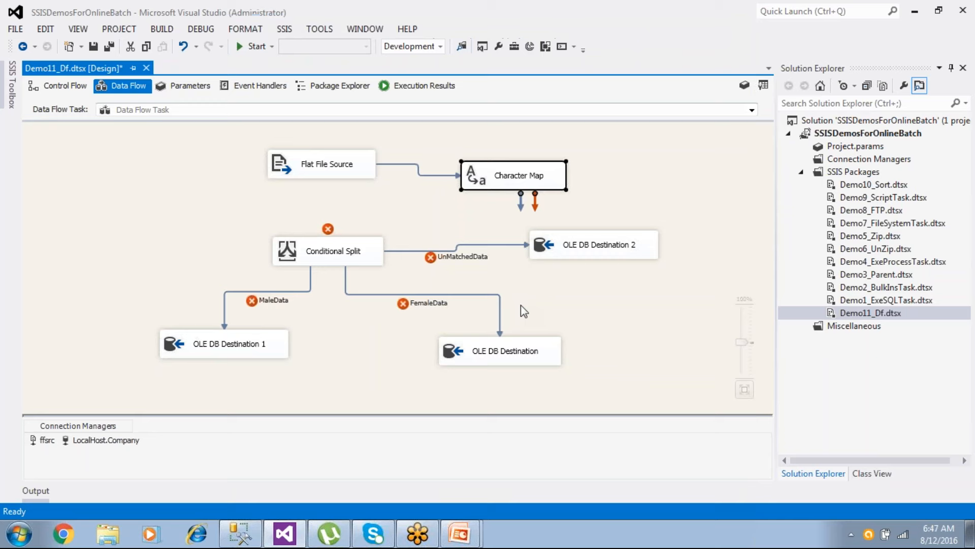
- Connect the Character Map output to Conditional Split, save the package, and switch to SQL Server Management Studio
{"action": "left_click_drag", "start_coordinate": [521, 203], "coordinate": [357, 257]}
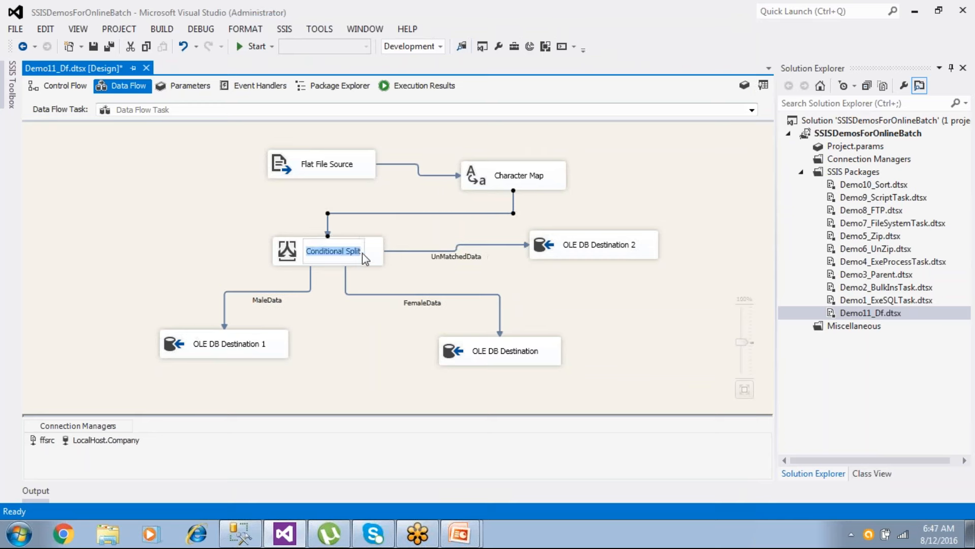
{"action": "left_click", "coordinate": [612, 182]}
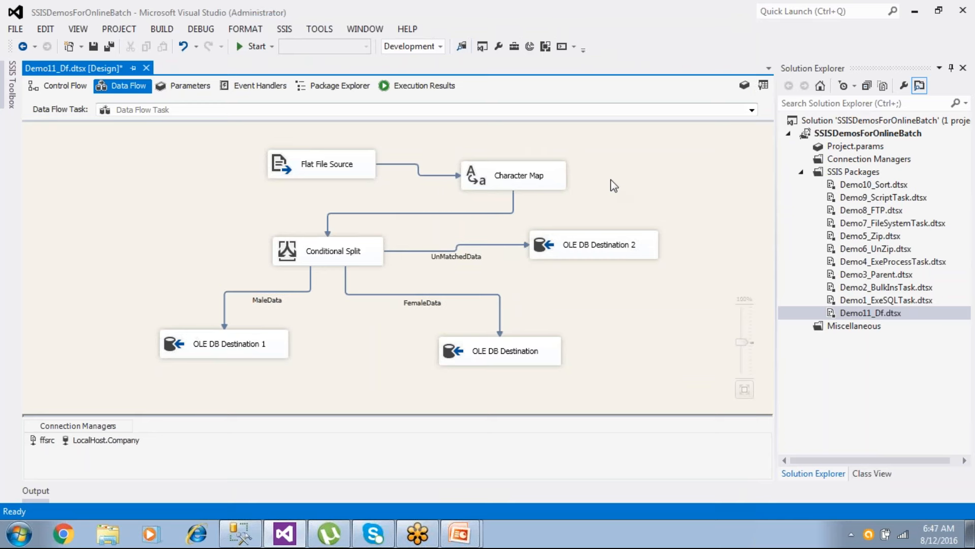
{"action": "key", "text": "ctrl+s"}
{"action": "left_click", "coordinate": [241, 534]}
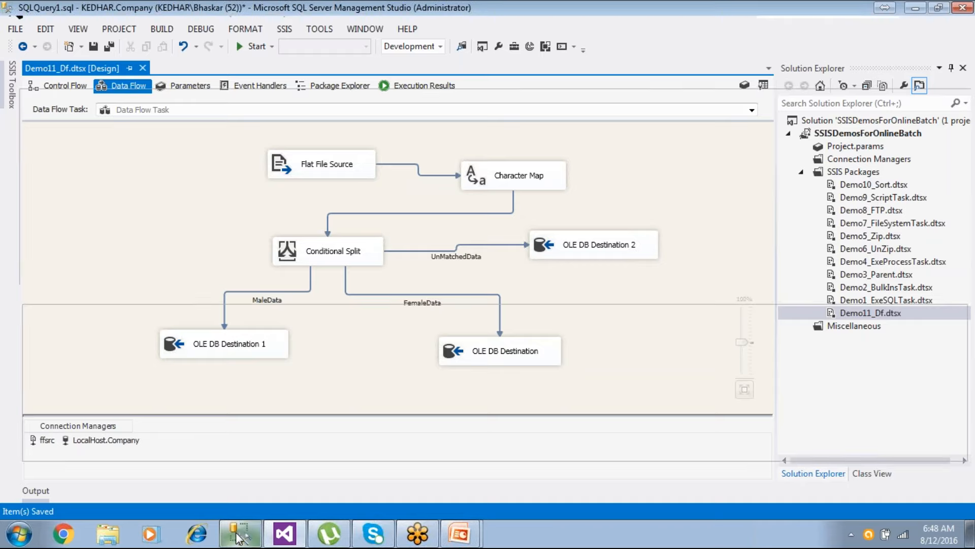
{"action": "left_click", "coordinate": [236, 196]}
{"action": "type", "text": "delete"}
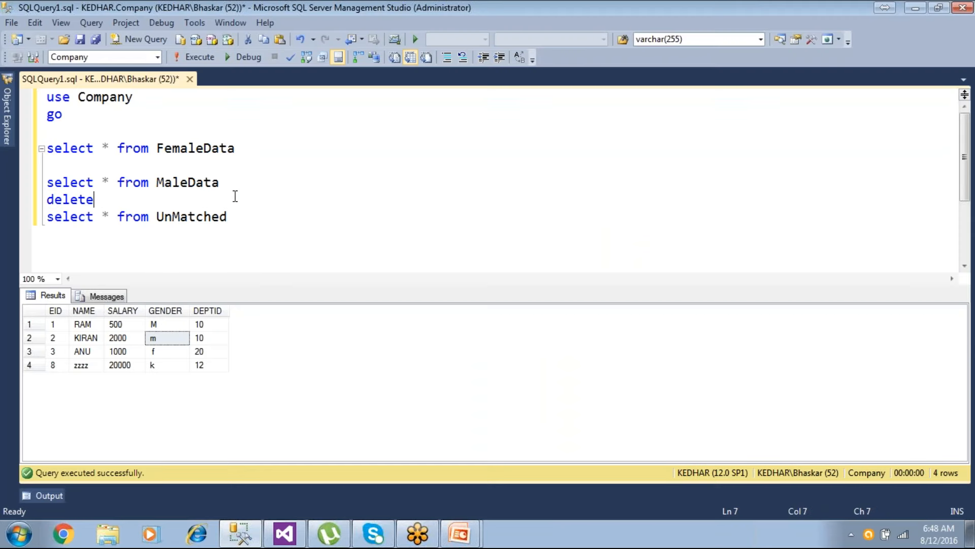
{"action": "key", "text": "shift+Home"}
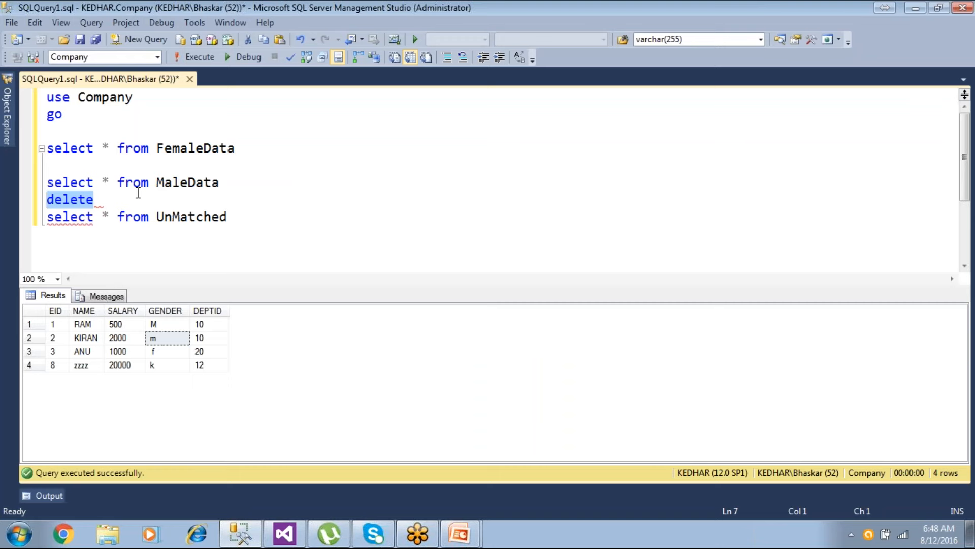
{"action": "key", "text": "Delete"}
- Remove the blank lines between the FemaleData, MaleData and UnMatched select statements
{"action": "left_click", "coordinate": [100, 167]}
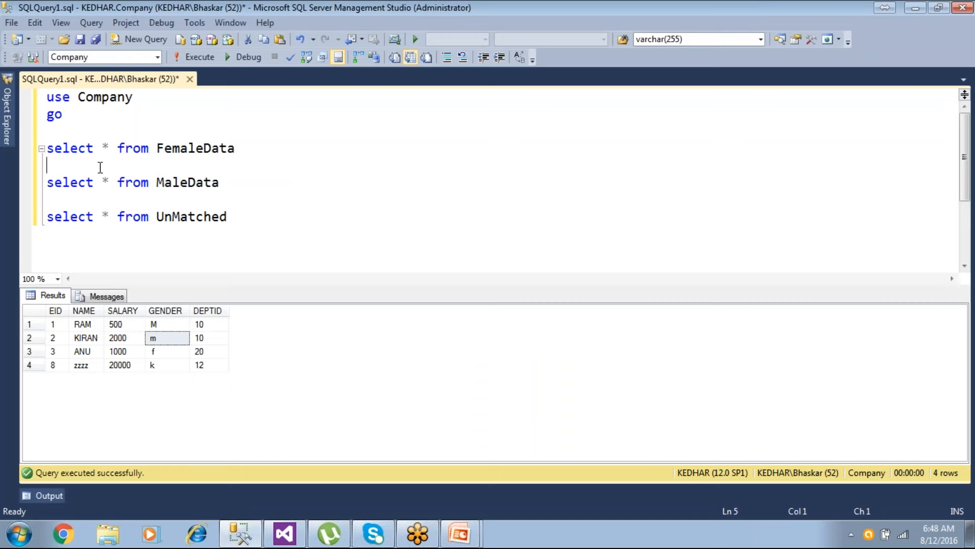
{"action": "key", "text": "Delete"}
{"action": "key", "text": "Down"}
{"action": "key", "text": "Down"}
{"action": "key", "text": "Down"}
{"action": "key", "text": "Up"}
{"action": "key", "text": "Delete"}
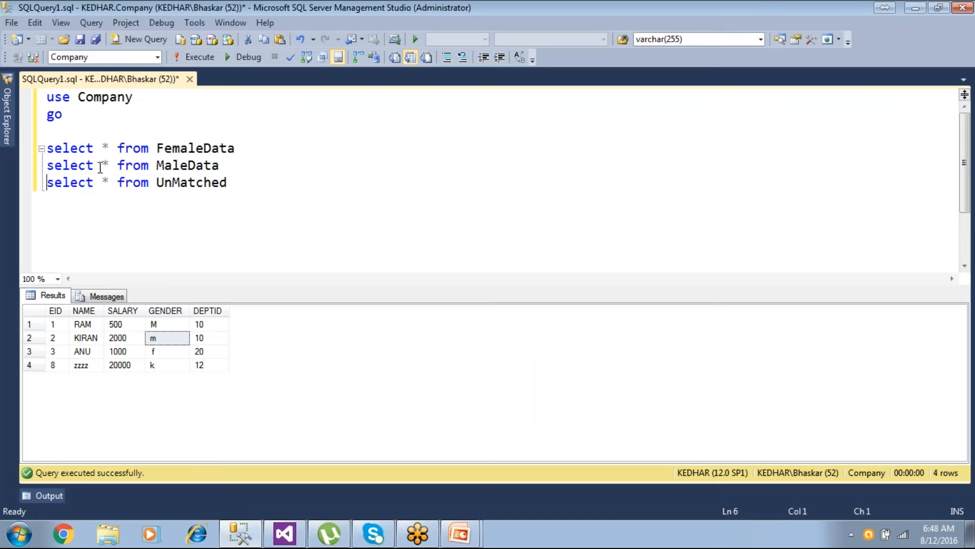
- Copy the three select statements and paste them a few lines below the originals
{"action": "key", "text": "shift+Up"}
{"action": "key", "text": "Up"}
{"action": "key", "text": "shift+Down"}
{"action": "key", "text": "shift+Down"}
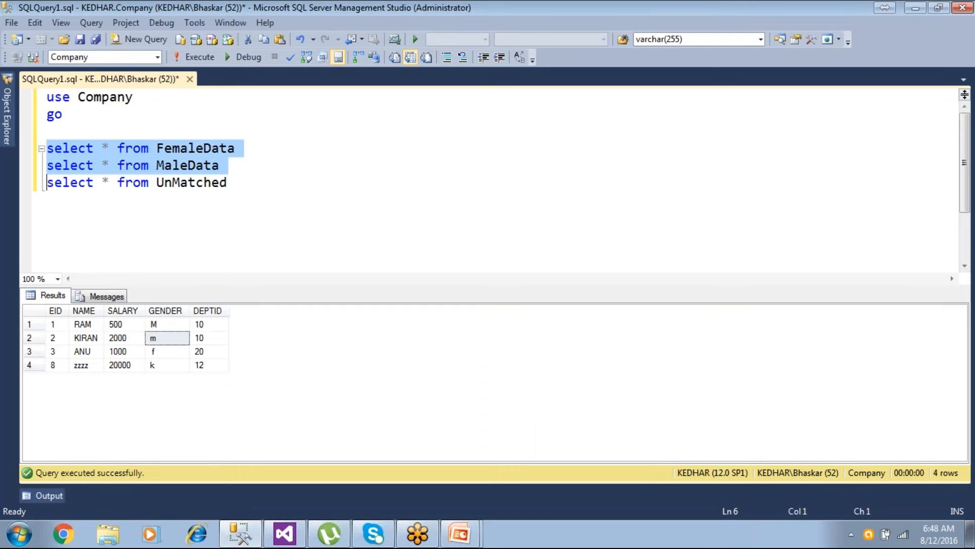
{"action": "key", "text": "shift+End"}
{"action": "key", "text": "ctrl+c"}
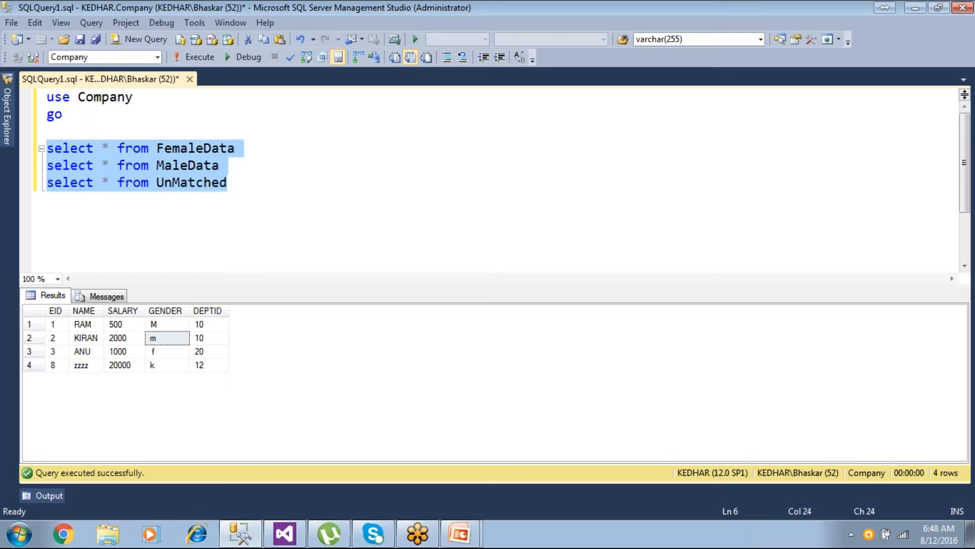
{"action": "key", "text": "End"}
{"action": "key", "text": "Return"}
{"action": "key", "text": "Return"}
{"action": "key", "text": "Return"}
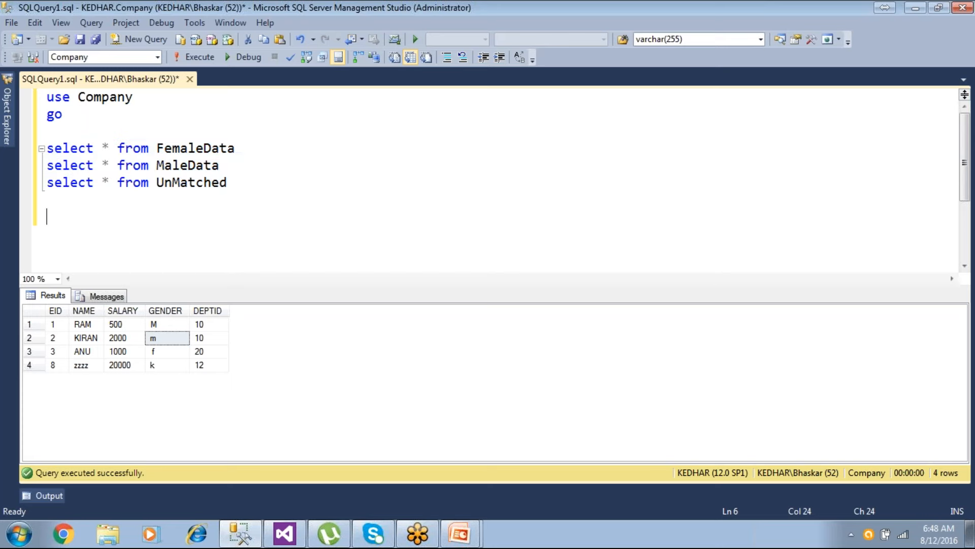
{"action": "key", "text": "ctrl+v"}
- Change the copied FemaleData query to "delete from FemaleData"
{"action": "key", "text": "Up"}
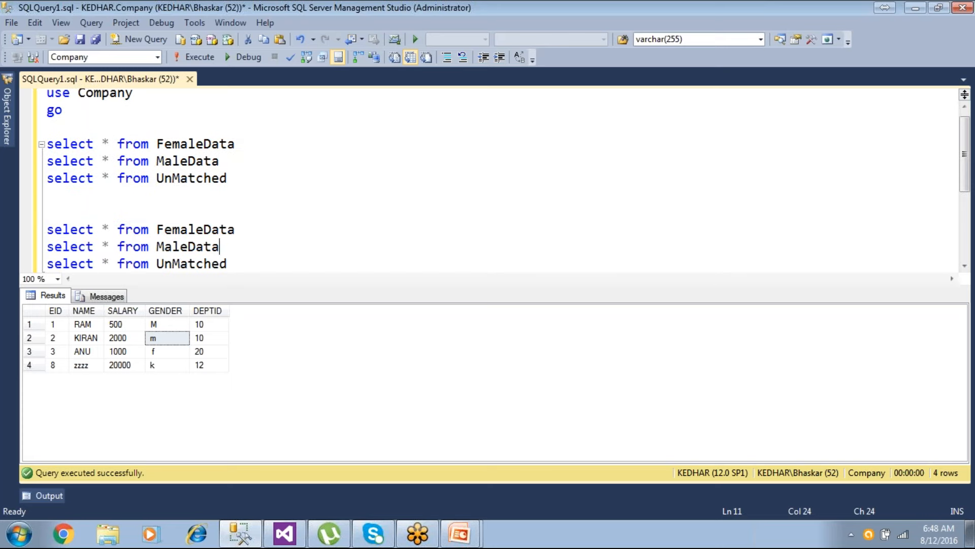
{"action": "key", "text": "Up"}
{"action": "key", "text": "Up"}
{"action": "key", "text": "Down"}
{"action": "key", "text": "shift+Right"}
{"action": "key", "text": "shift+Right"}
{"action": "key", "text": "shift+Right"}
{"action": "key", "text": "shift+Right"}
{"action": "key", "text": "shift+Right"}
{"action": "key", "text": "shift+Right"}
{"action": "key", "text": "shift+Right"}
{"action": "key", "text": "shift+Right"}
{"action": "type", "text": "delete"}
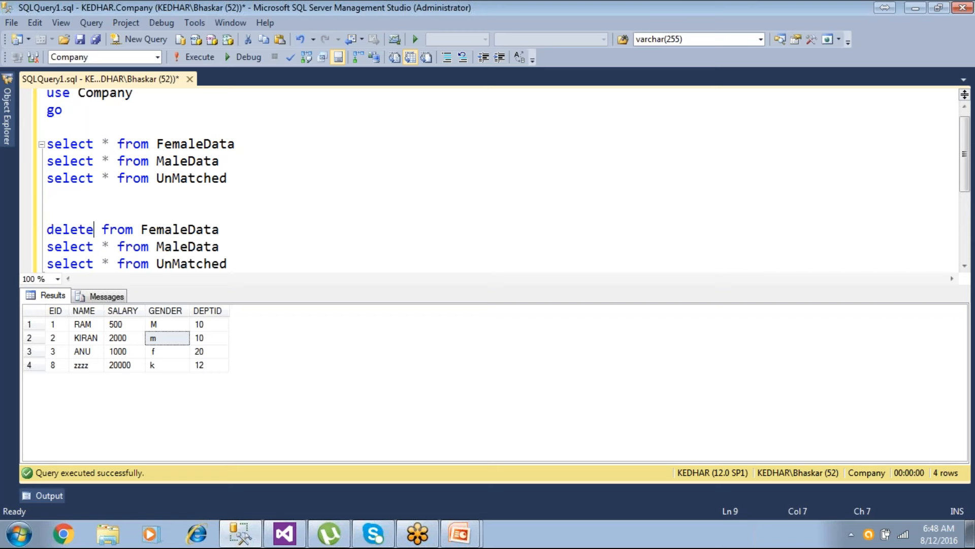
- Turn the copied MaleData and UnMatched queries into delete statements as well and execute the whole script
{"action": "key", "text": "shift+Home"}
{"action": "key", "text": "ctrl+c"}
{"action": "key", "text": "Down"}
{"action": "key", "text": "shift+Right"}
{"action": "key", "text": "shift+Right"}
{"action": "key", "text": "shift+Right"}
{"action": "key", "text": "shift+Right"}
{"action": "key", "text": "shift+Right"}
{"action": "key", "text": "shift+Right"}
{"action": "key", "text": "shift+Right"}
{"action": "key", "text": "shift+Right"}
{"action": "key", "text": "ctrl+v"}
{"action": "key", "text": "Down"}
{"action": "key", "text": "Right"}
{"action": "key", "text": "Right"}
{"action": "key", "text": "shift+Home"}
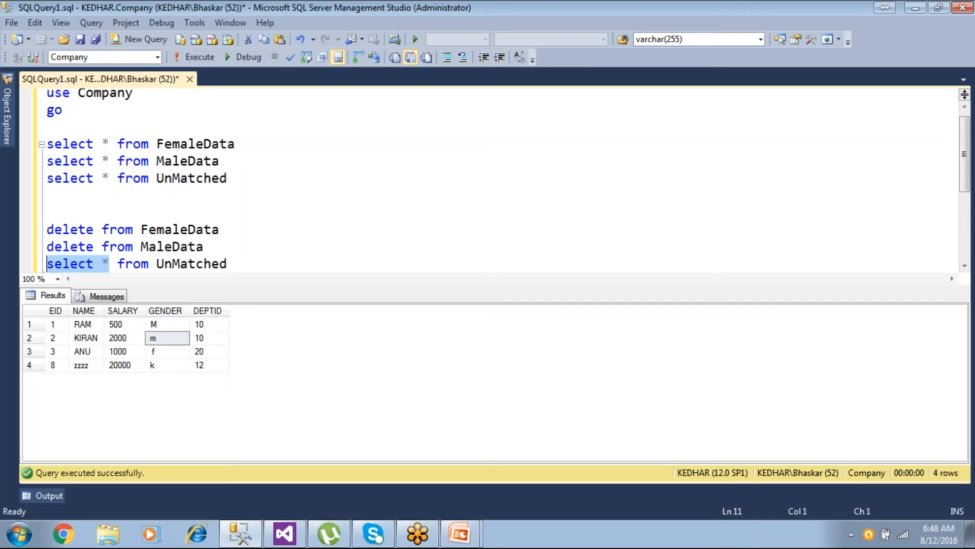
{"action": "key", "text": "ctrl+v"}
{"action": "key", "text": "F5"}
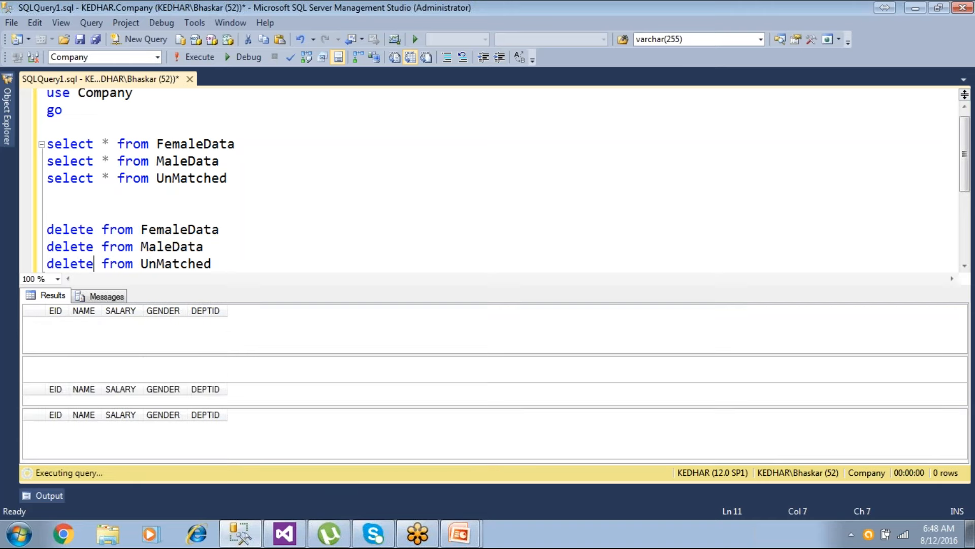
- Switch to Visual Studio, run the Demo11_Df package, and return to design mode once it completes
{"action": "key", "text": "alt+Tab"}
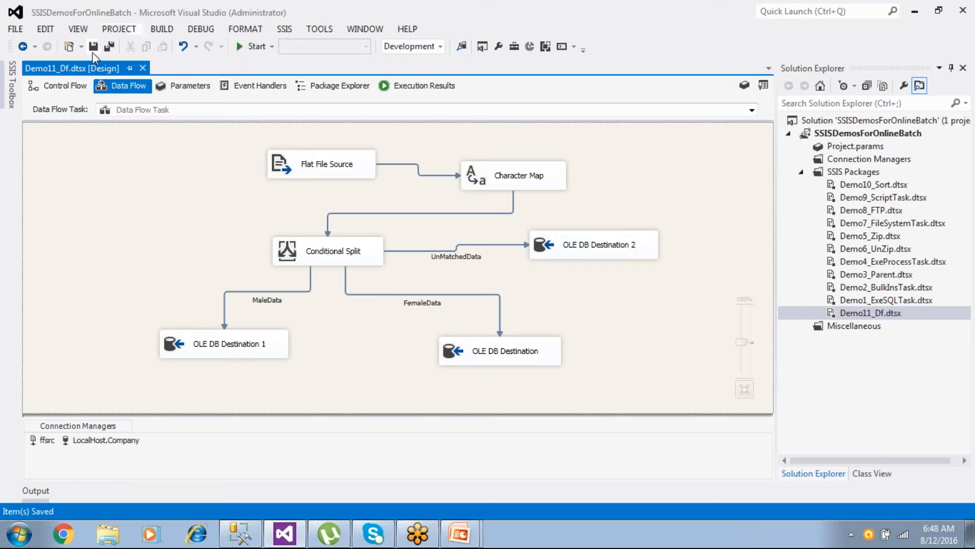
{"action": "left_click", "coordinate": [254, 47]}
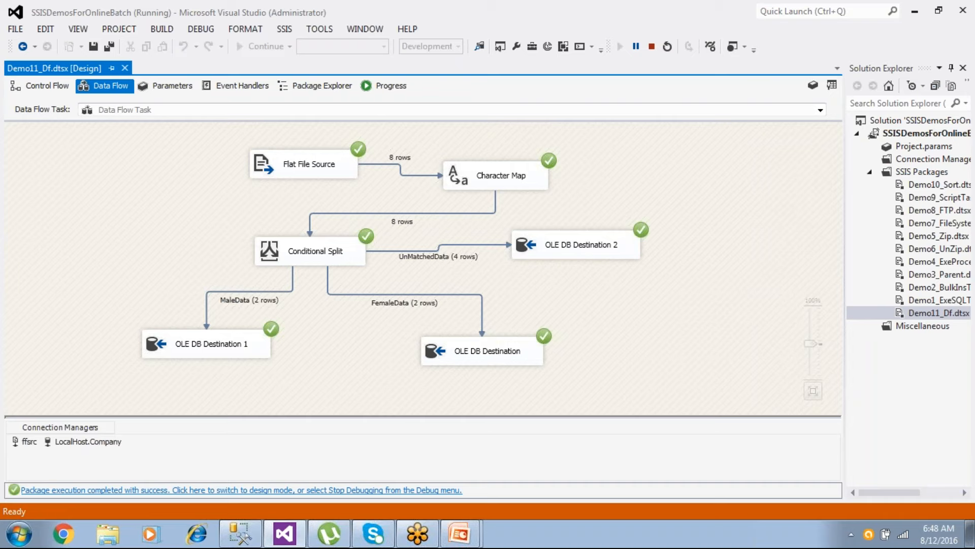
{"action": "left_click", "coordinate": [350, 491]}
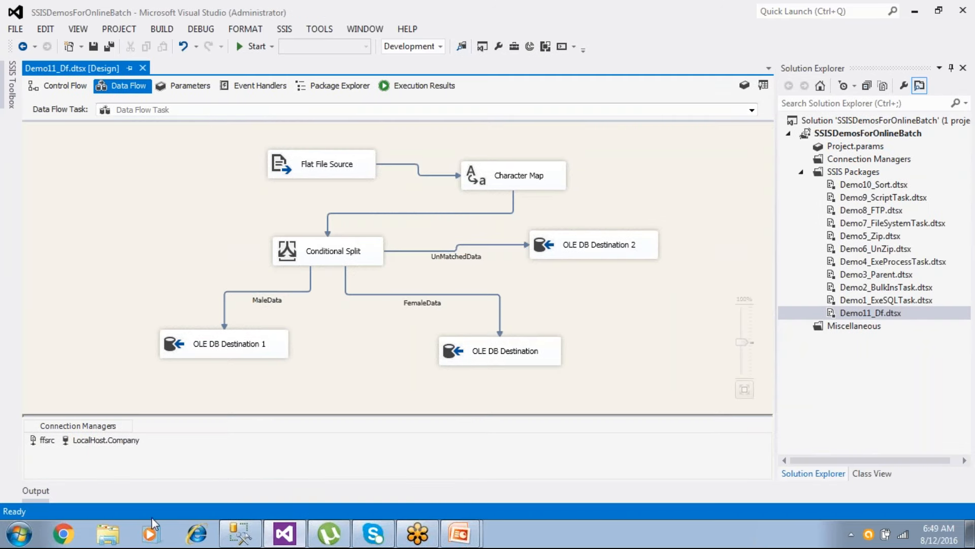
- Switch to SQL Server Management Studio and run the select queries on FemaleData and MaleData one at a time
{"action": "left_click", "coordinate": [240, 540]}
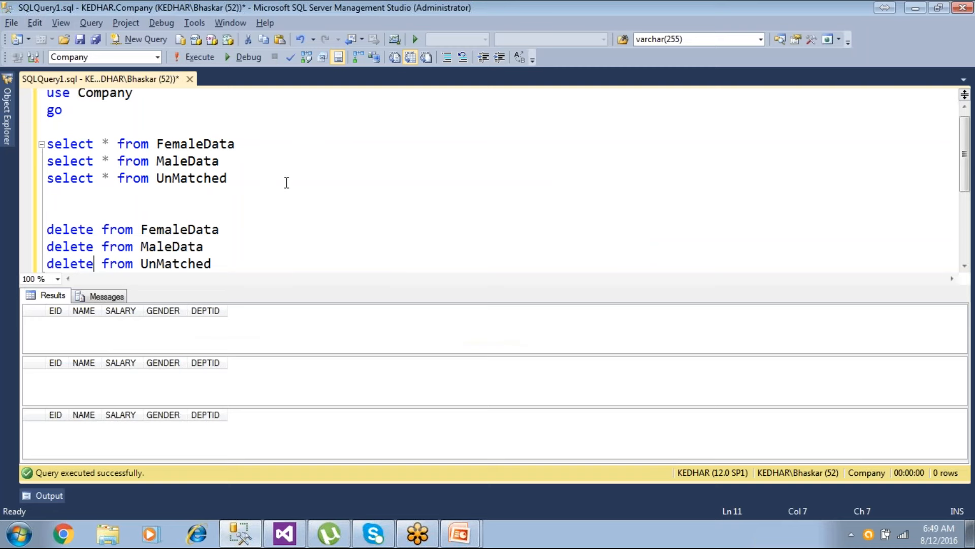
{"action": "left_click_drag", "start_coordinate": [285, 183], "coordinate": [46, 144]}
{"action": "left_click", "coordinate": [252, 166]}
{"action": "left_click_drag", "start_coordinate": [239, 145], "coordinate": [28, 148]}
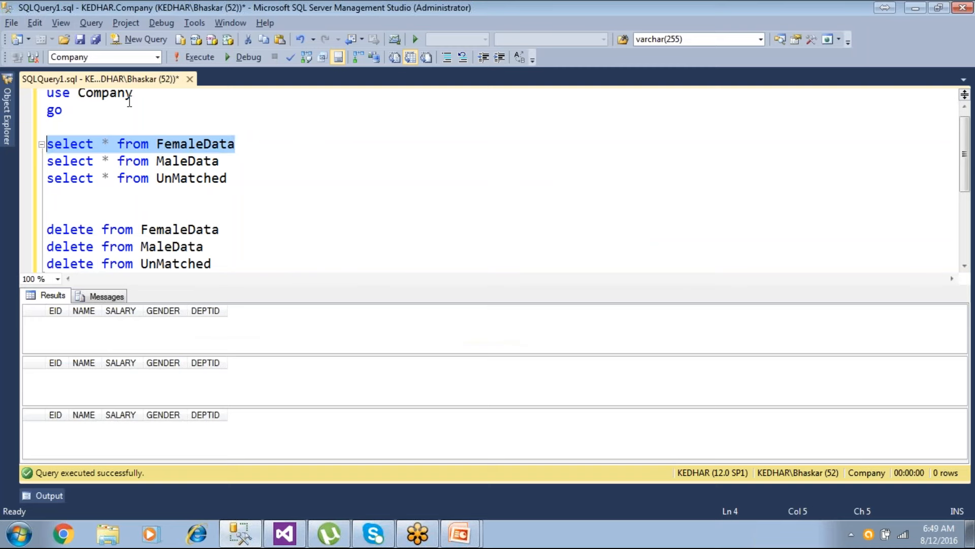
{"action": "left_click", "coordinate": [194, 58]}
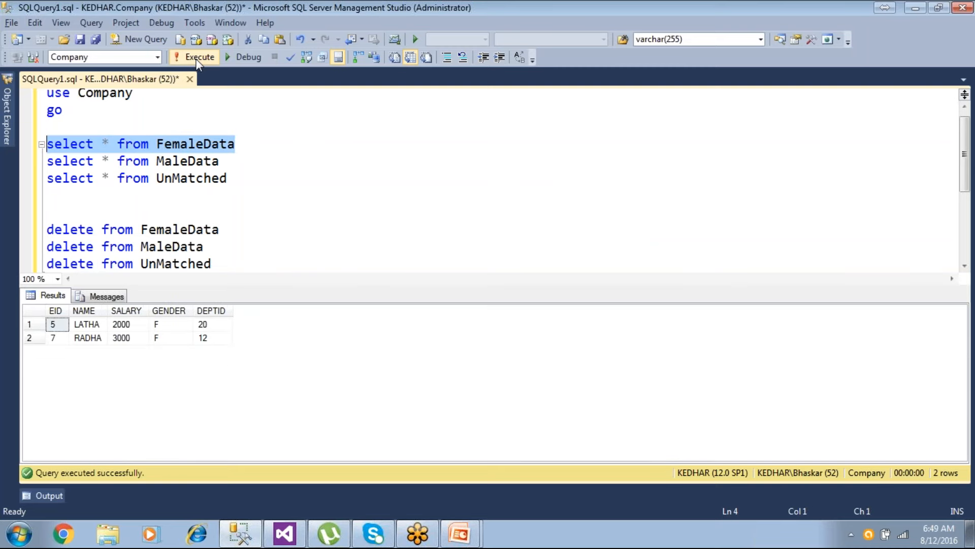
{"action": "left_click_drag", "start_coordinate": [246, 164], "coordinate": [29, 157]}
{"action": "left_click", "coordinate": [186, 56]}
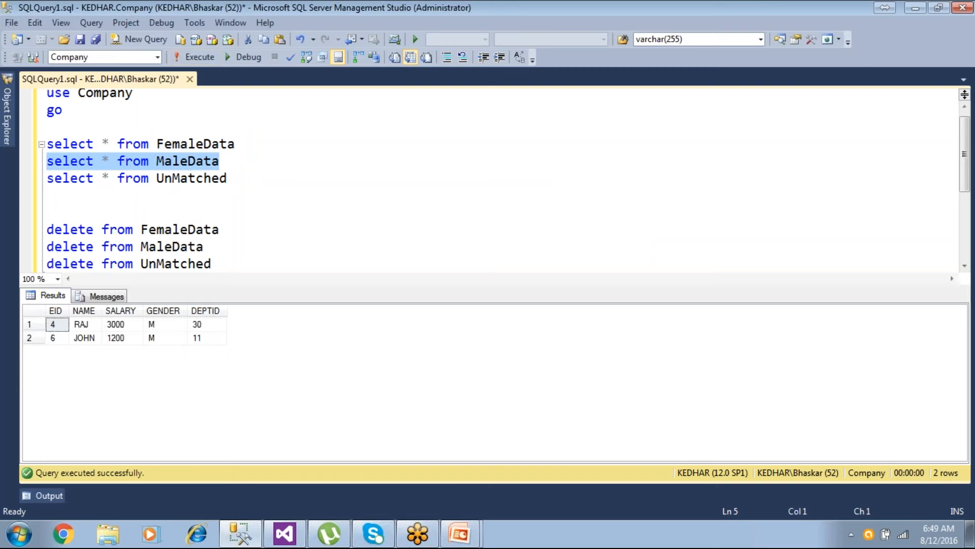
- Run only the select query on UnMatched and inspect the GENDER values of the returned rows
{"action": "left_click_drag", "start_coordinate": [246, 179], "coordinate": [23, 182]}
{"action": "left_click", "coordinate": [198, 57]}
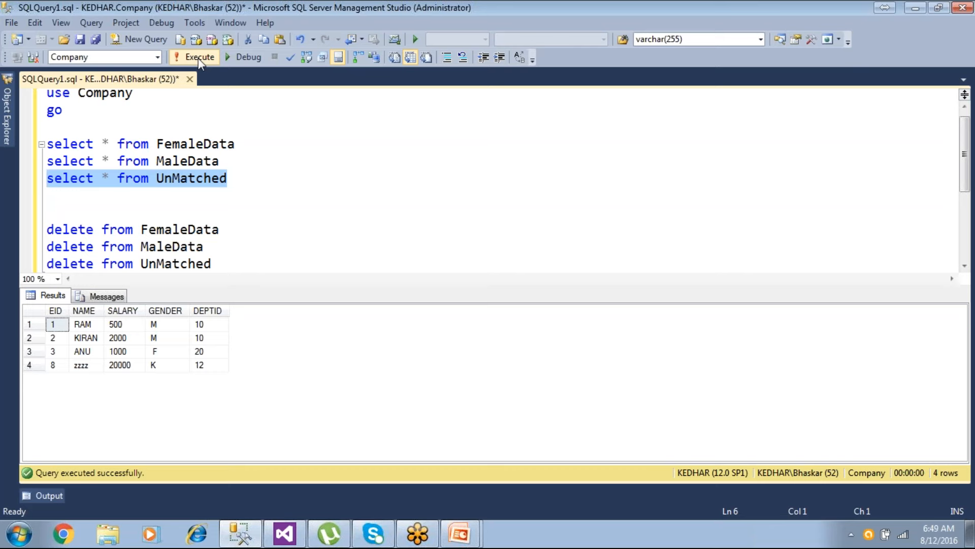
{"action": "left_click", "coordinate": [165, 337]}
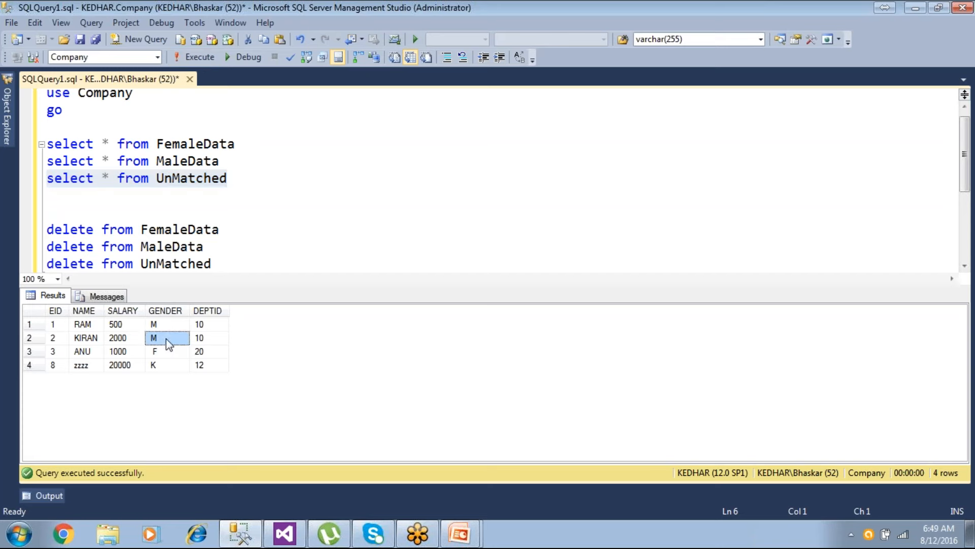
{"action": "left_click", "coordinate": [165, 325]}
{"action": "left_click", "coordinate": [158, 353]}
{"action": "key", "text": "Down"}
{"action": "left_click", "coordinate": [166, 325]}
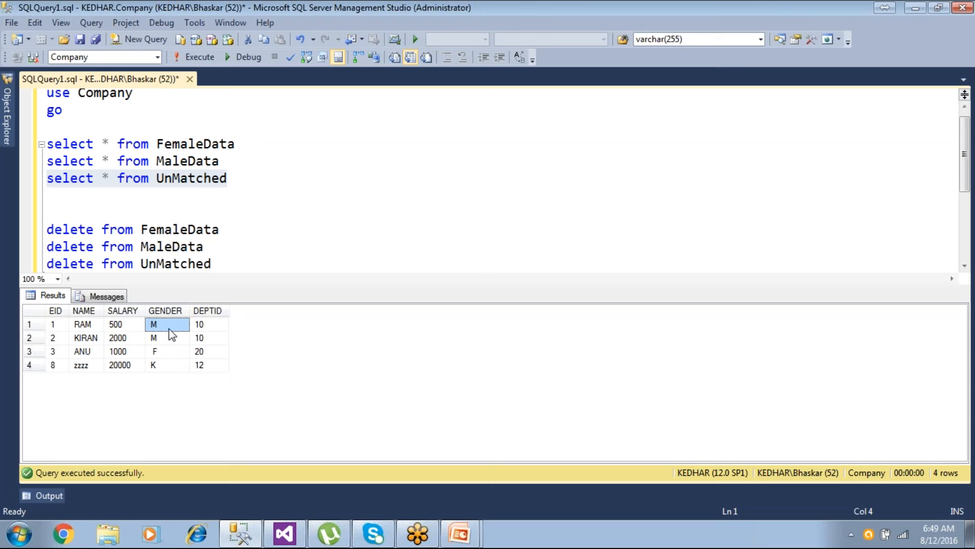
- Execute the whole script to empty the FemaleData, MaleData and UnMatched tables
{"action": "left_click", "coordinate": [226, 233]}
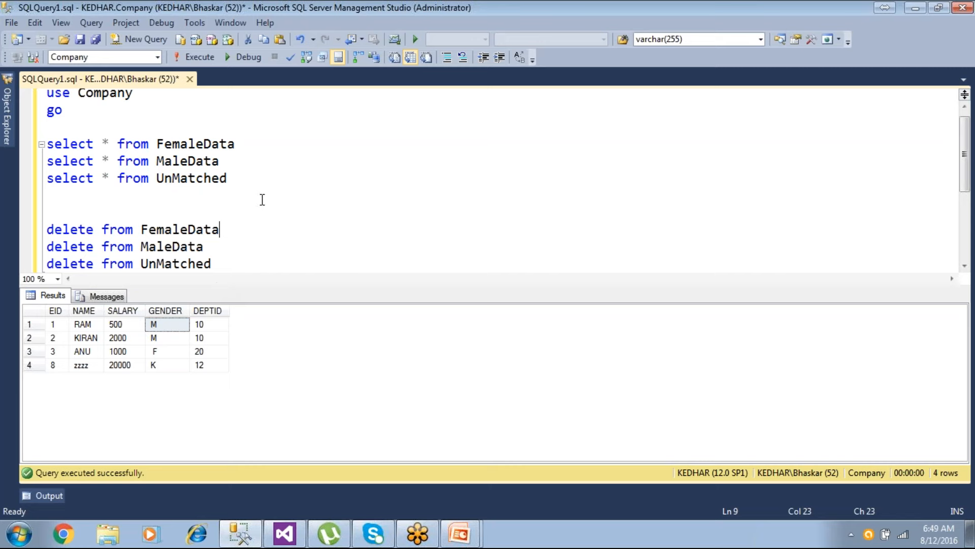
{"action": "left_click", "coordinate": [198, 58]}
{"action": "left_click", "coordinate": [198, 58]}
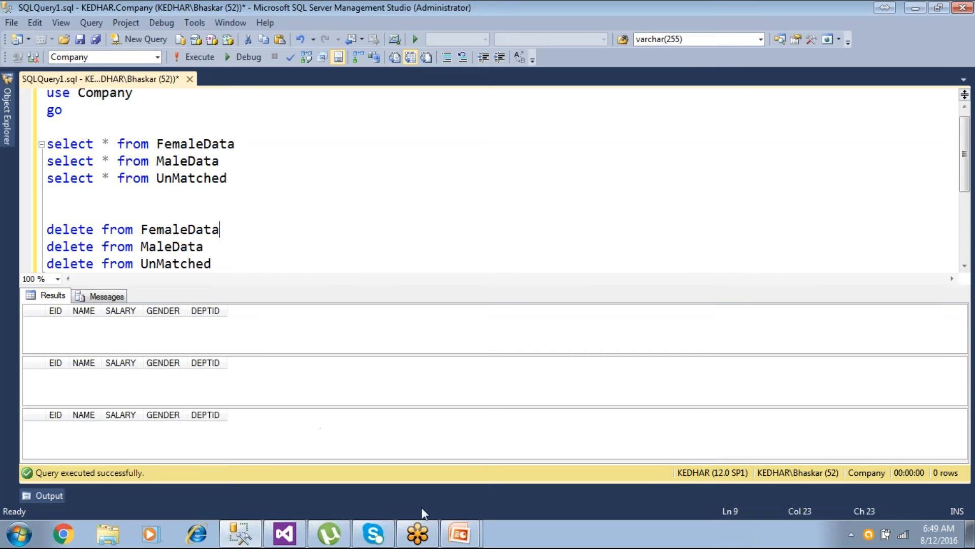
- Look at the Derived Column Transformation slide in PowerPoint and return to SQL Server Management Studio
{"action": "left_click", "coordinate": [460, 533]}
{"action": "left_click", "coordinate": [482, 503]}
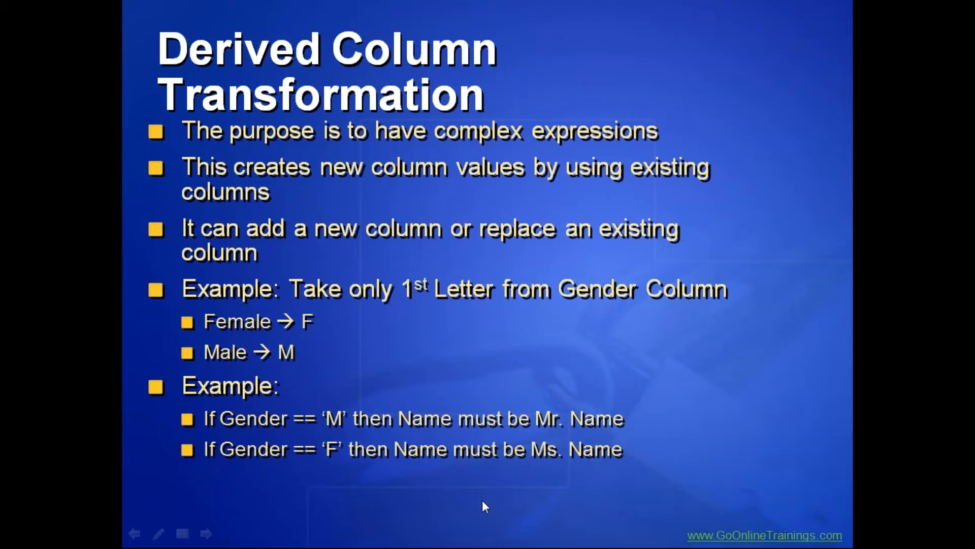
{"action": "key", "text": "alt+Tab"}
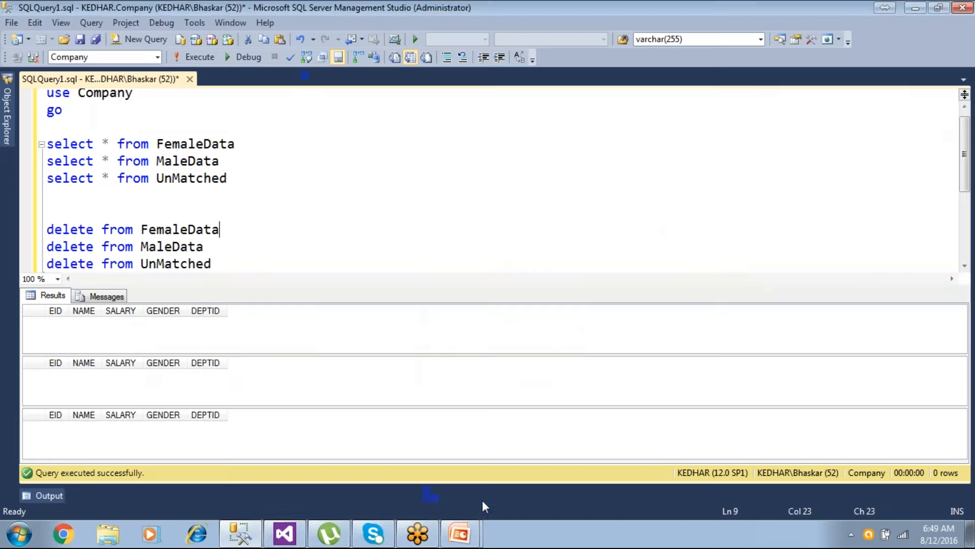
- Switch to Visual Studio and delete the data path between the Flat File Source and the Character Map
{"action": "left_click", "coordinate": [283, 533]}
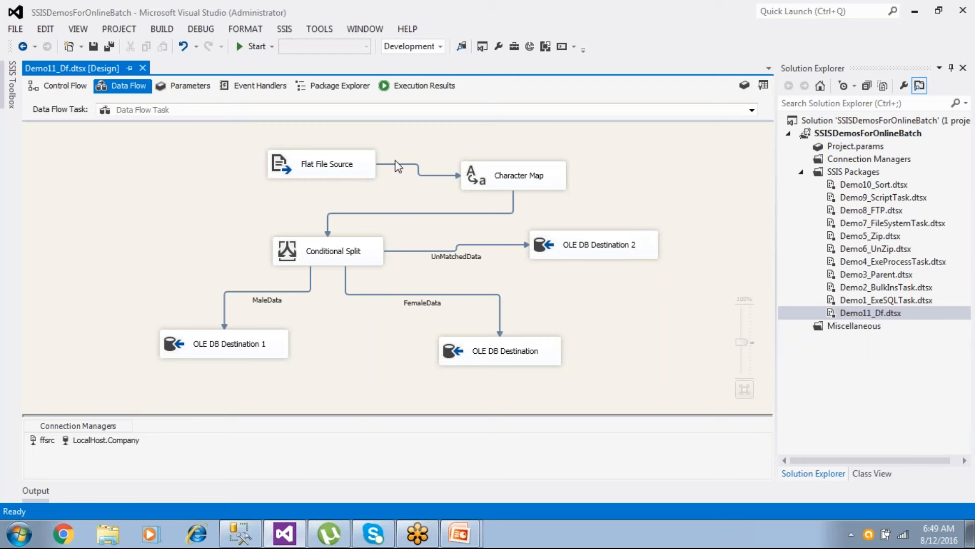
{"action": "left_click", "coordinate": [408, 166]}
{"action": "key", "text": "Delete"}
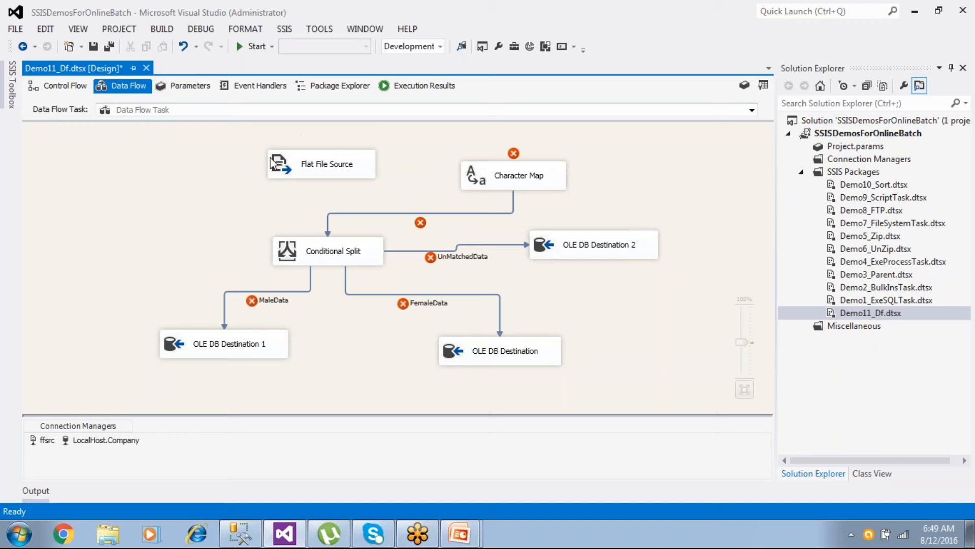
- Add a Derived Column transformation between the Flat File Source and the Character Map, moving the Character Map aside to make room
{"action": "left_click", "coordinate": [10, 94]}
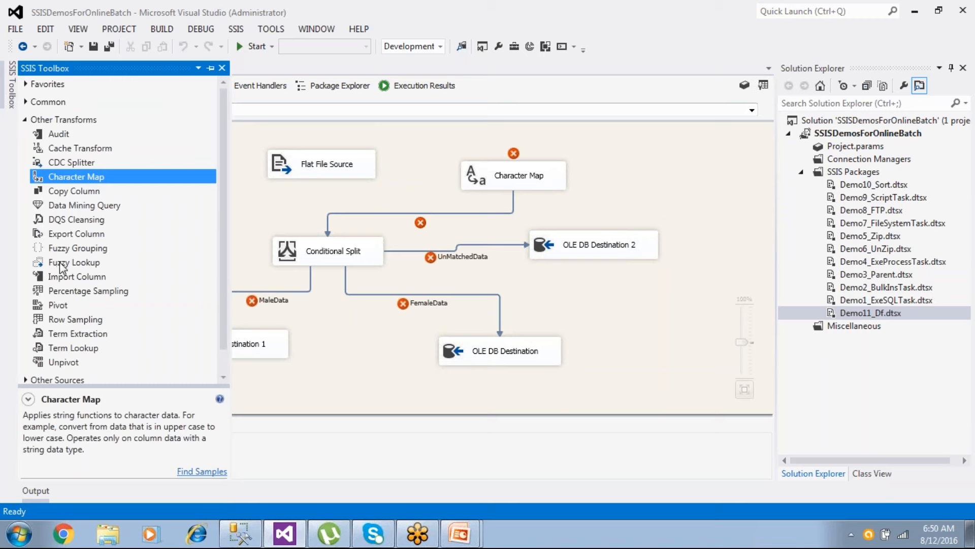
{"action": "left_click", "coordinate": [25, 120]}
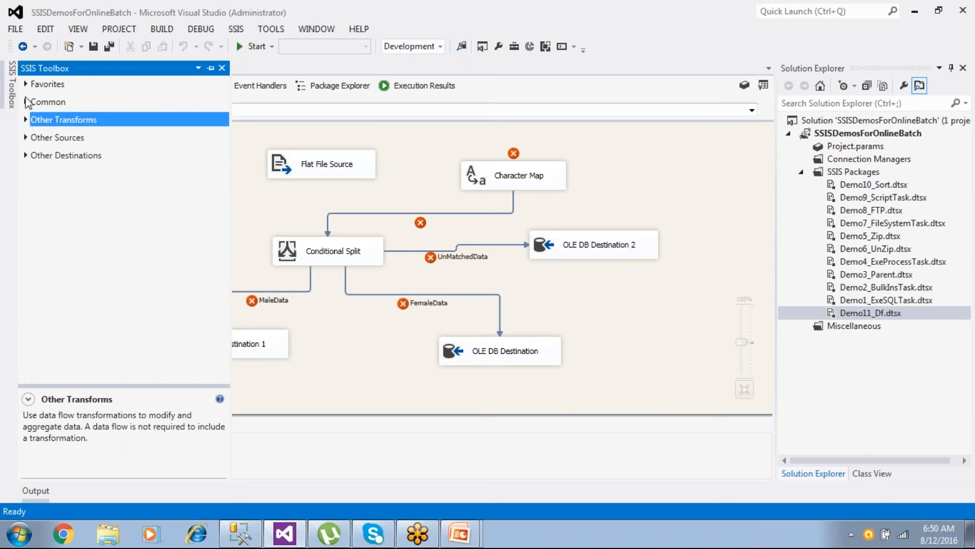
{"action": "left_click", "coordinate": [25, 103]}
{"action": "left_click_drag", "start_coordinate": [81, 159], "coordinate": [417, 144]}
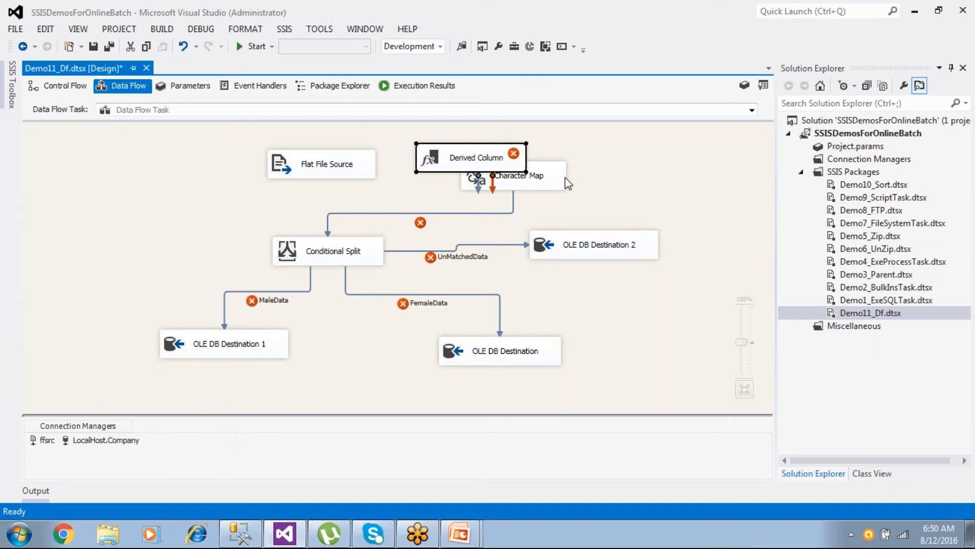
{"action": "left_click_drag", "start_coordinate": [553, 184], "coordinate": [616, 202]}
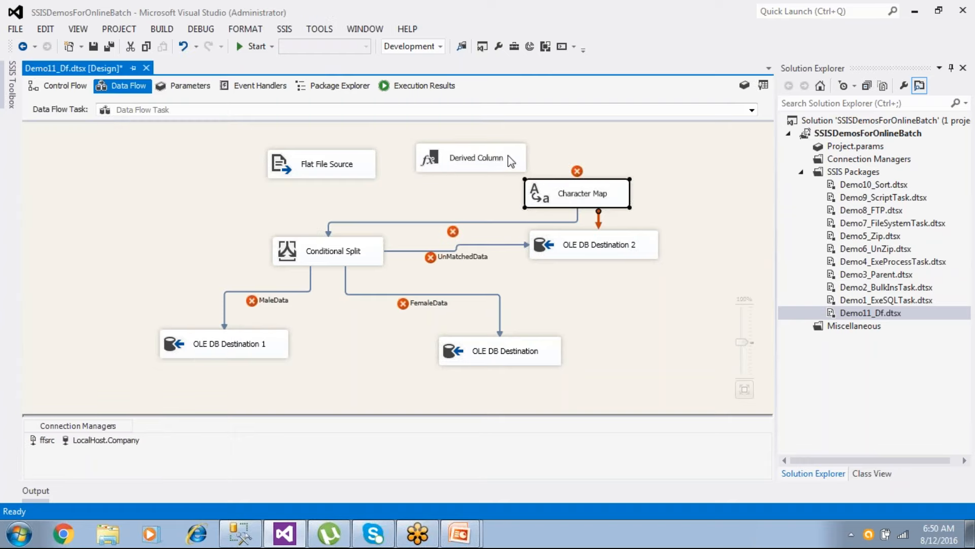
- Connect the Flat File Source output to the Derived Column transformation
{"action": "left_click", "coordinate": [365, 172]}
{"action": "left_click_drag", "start_coordinate": [328, 195], "coordinate": [462, 164]}
{"action": "left_click", "coordinate": [473, 169]}
- In the Derived Column editor, add the GENDER column as an expression and set it to Replace 'GENDER'
{"action": "double_click", "coordinate": [474, 170]}
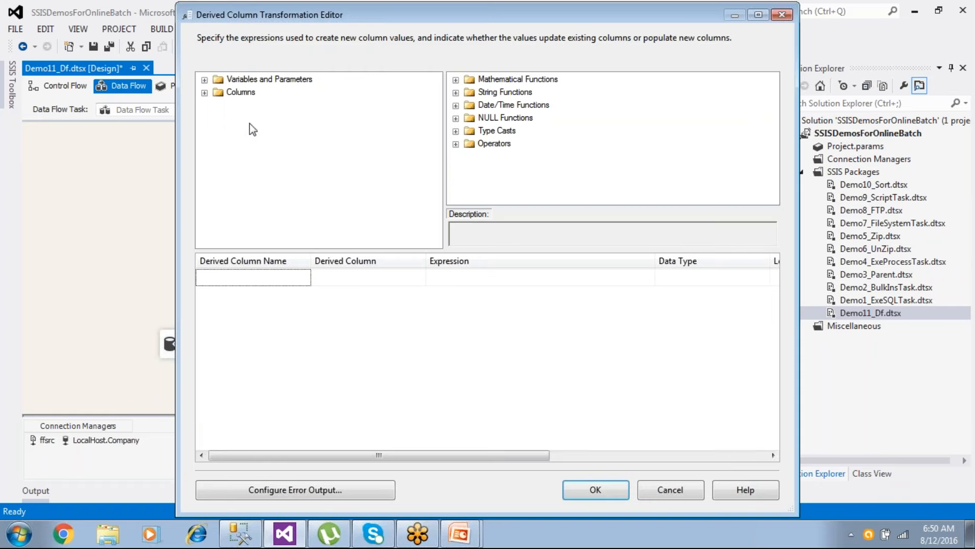
{"action": "left_click", "coordinate": [204, 93]}
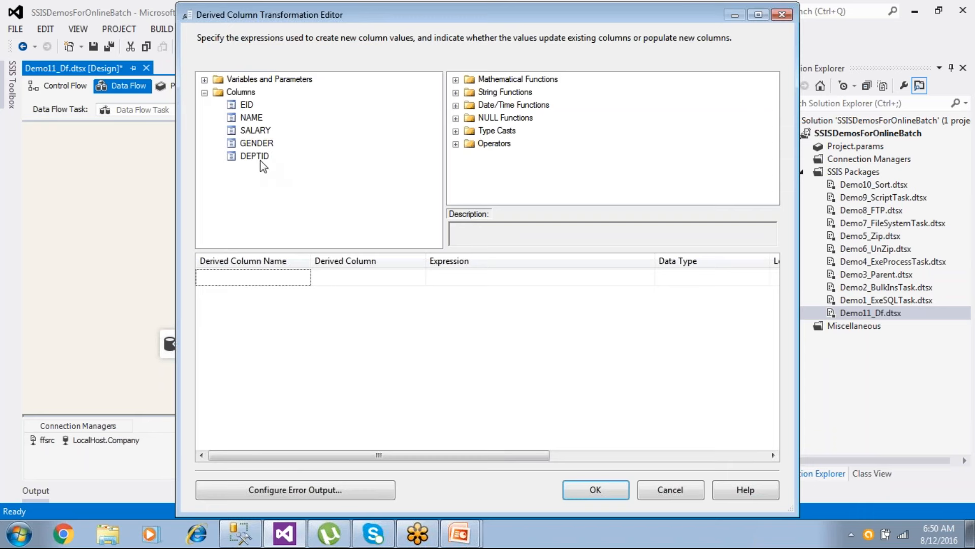
{"action": "left_click_drag", "start_coordinate": [262, 146], "coordinate": [269, 284]}
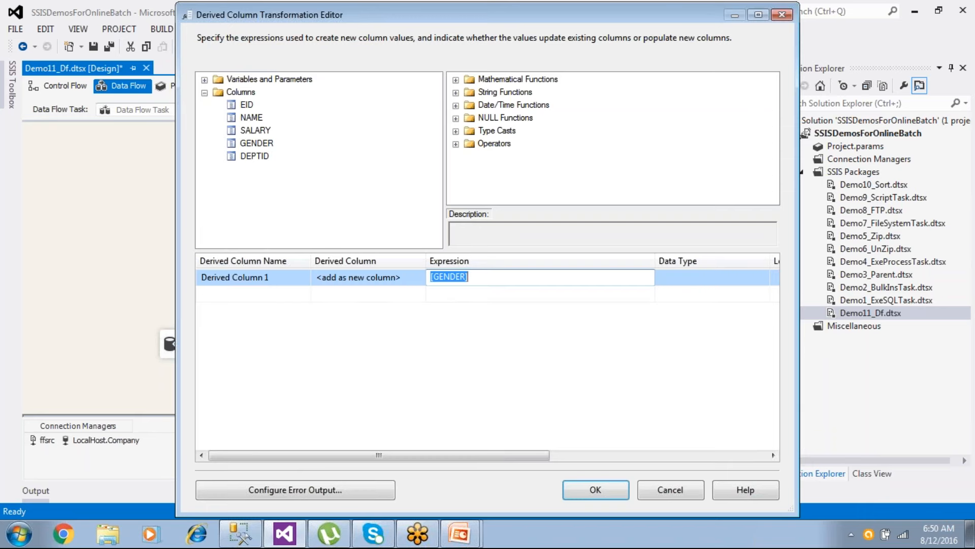
{"action": "left_click", "coordinate": [353, 279]}
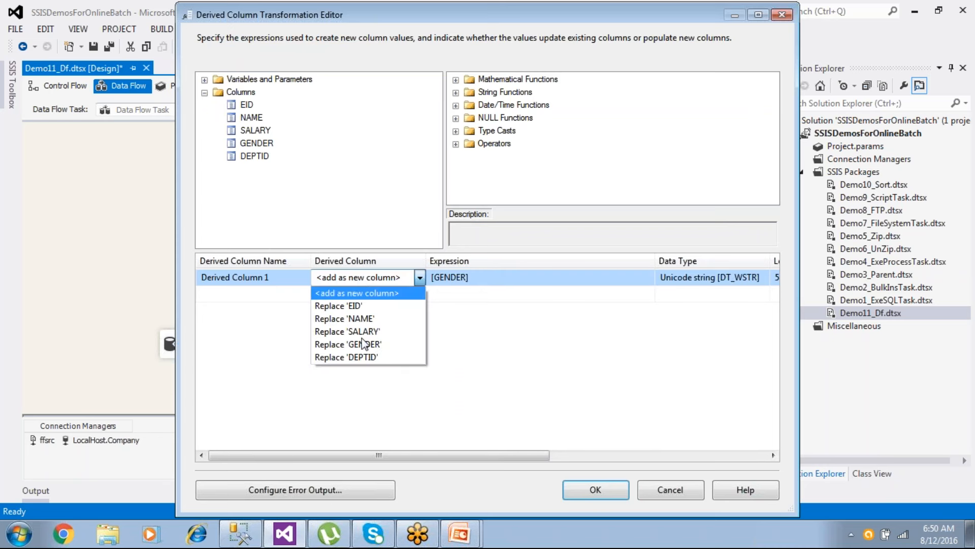
{"action": "left_click", "coordinate": [355, 344]}
- Use the TRIM string function to make the derived column's expression TRIM(GENDER) and accept the transformation settings
{"action": "left_click", "coordinate": [478, 276]}
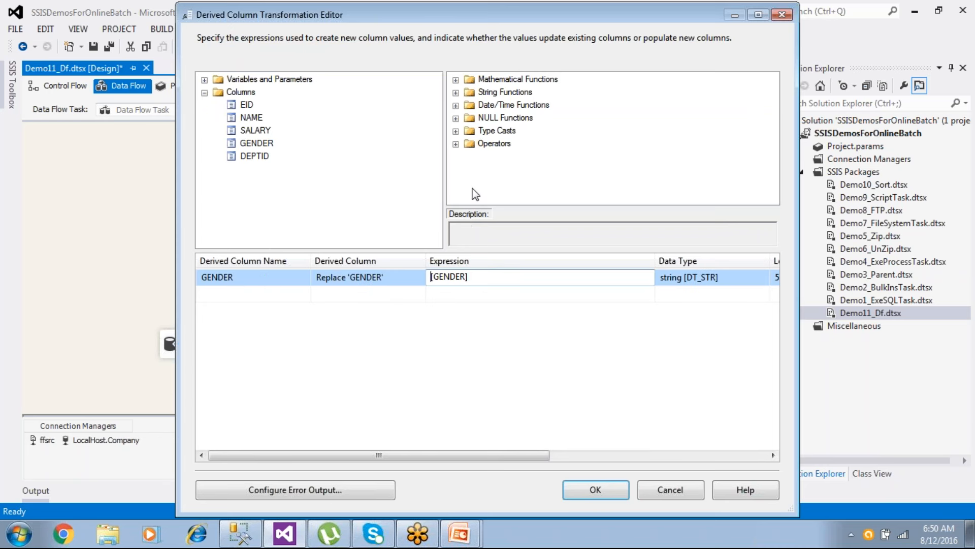
{"action": "left_click", "coordinate": [456, 92]}
{"action": "left_click", "coordinate": [506, 107]}
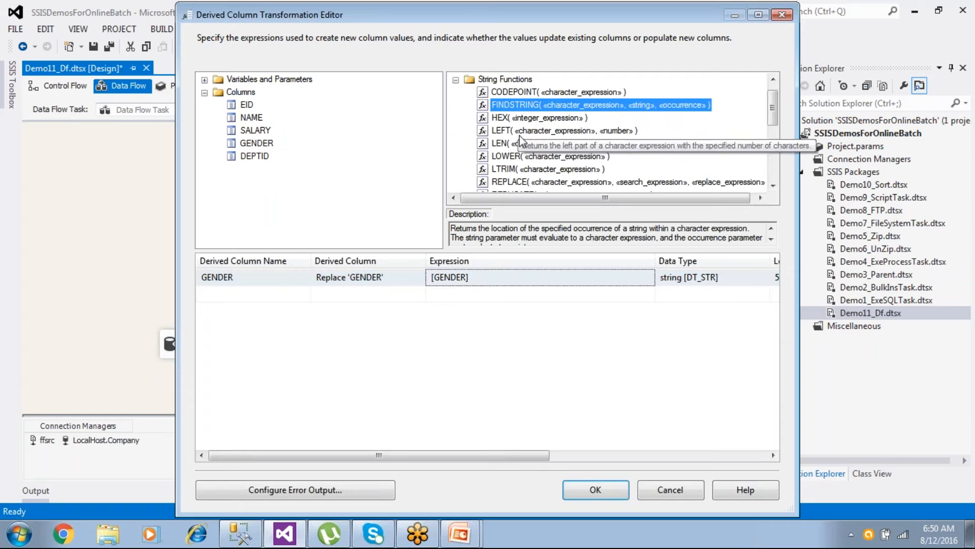
{"action": "scroll", "coordinate": [519, 134], "scroll_direction": "down", "scroll_amount": 1}
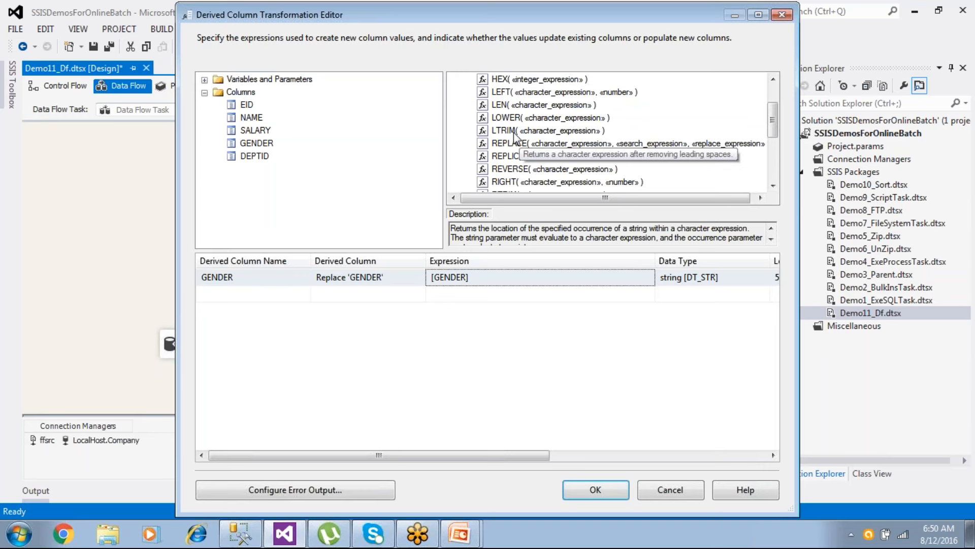
{"action": "left_click", "coordinate": [514, 131]}
{"action": "scroll", "coordinate": [513, 167], "scroll_direction": "down", "scroll_amount": 2}
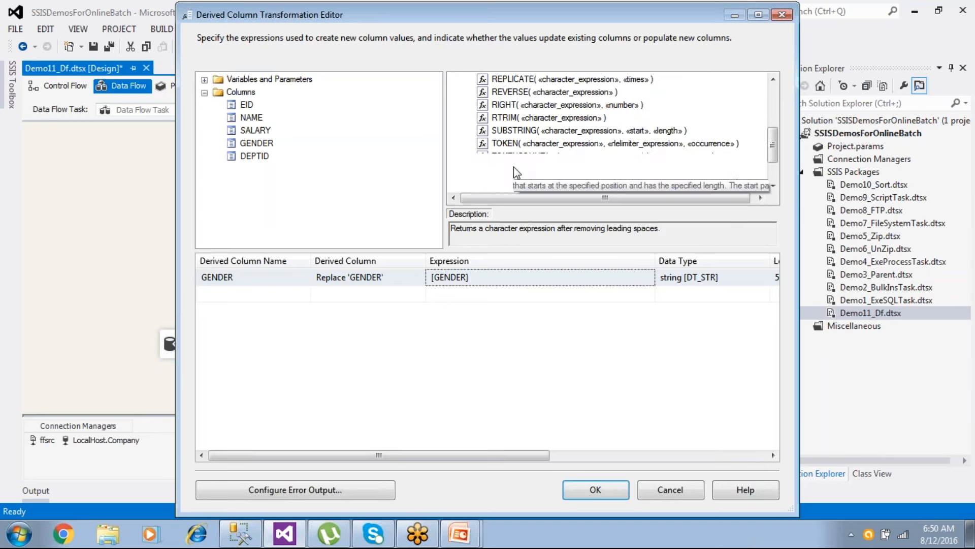
{"action": "left_click", "coordinate": [520, 170]}
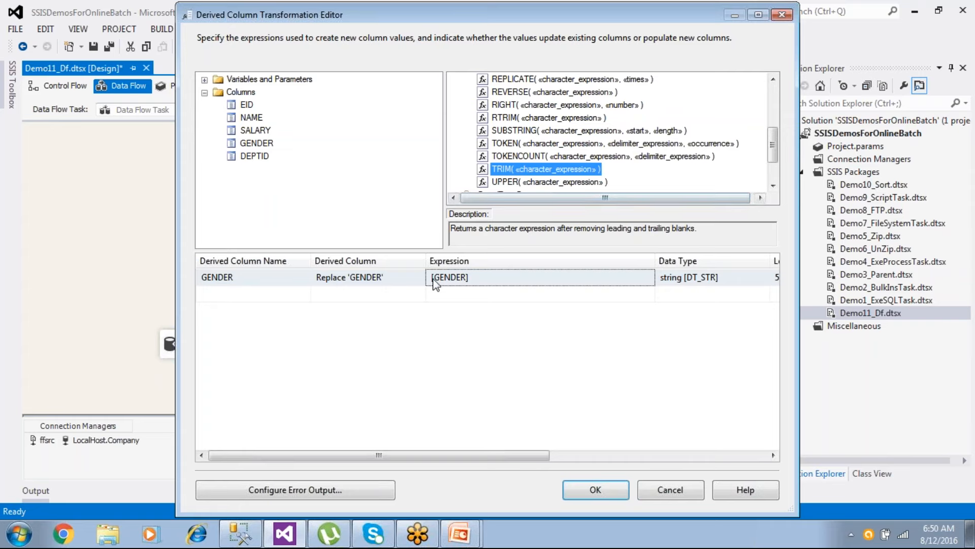
{"action": "left_click_drag", "start_coordinate": [508, 169], "coordinate": [524, 277]}
{"action": "left_click", "coordinate": [547, 277]}
{"action": "key", "text": "BackSpace"}
{"action": "key", "text": "BackSpace"}
{"action": "key", "text": "BackSpace"}
{"action": "key", "text": "BackSpace"}
{"action": "key", "text": "BackSpace"}
{"action": "key", "text": "BackSpace"}
{"action": "key", "text": "BackSpace"}
{"action": "key", "text": "BackSpace"}
{"action": "key", "text": "BackSpace"}
{"action": "key", "text": "BackSpace"}
{"action": "key", "text": "BackSpace"}
{"action": "key", "text": "BackSpace"}
{"action": "key", "text": "BackSpace"}
{"action": "key", "text": "BackSpace"}
{"action": "key", "text": "BackSpace"}
{"action": "key", "text": "BackSpace"}
{"action": "key", "text": "BackSpace"}
{"action": "key", "text": "BackSpace"}
{"action": "key", "text": "BackSpace"}
{"action": "key", "text": "BackSpace"}
{"action": "key", "text": "BackSpace"}
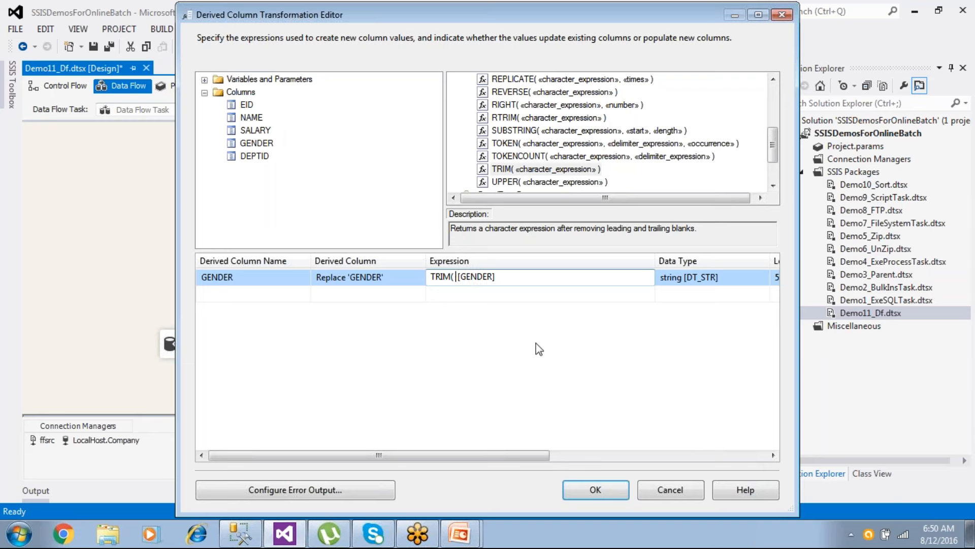
{"action": "key", "text": "BackSpace"}
{"action": "key", "text": "BackSpace"}
{"action": "key", "text": "Delete"}
{"action": "key", "text": "Right"}
{"action": "key", "text": "Delete"}
{"action": "type", "text": ")"}
{"action": "left_click", "coordinate": [404, 390]}
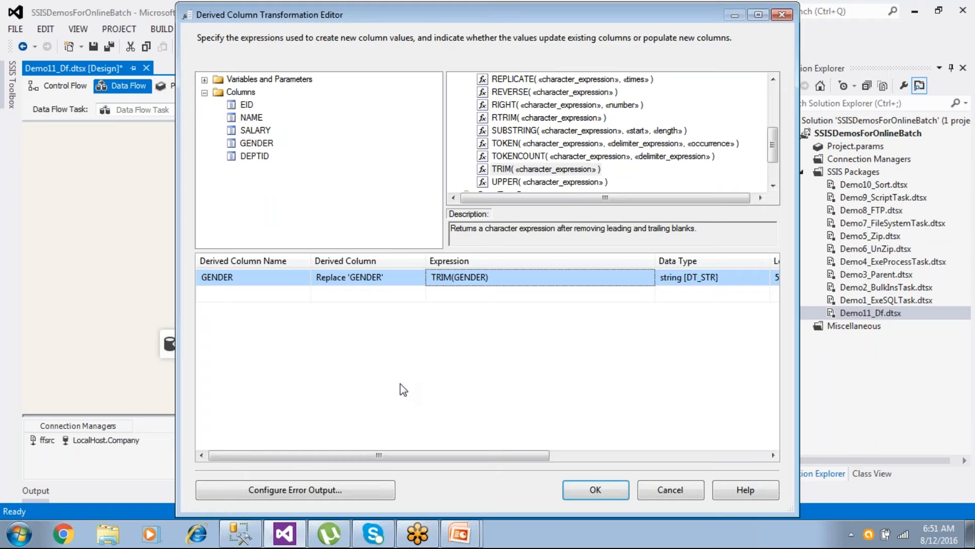
{"action": "left_click", "coordinate": [590, 491]}
- Connect the Derived Column output to the Character Map and save the package
{"action": "left_click_drag", "start_coordinate": [480, 192], "coordinate": [572, 199]}
{"action": "left_click", "coordinate": [657, 191]}
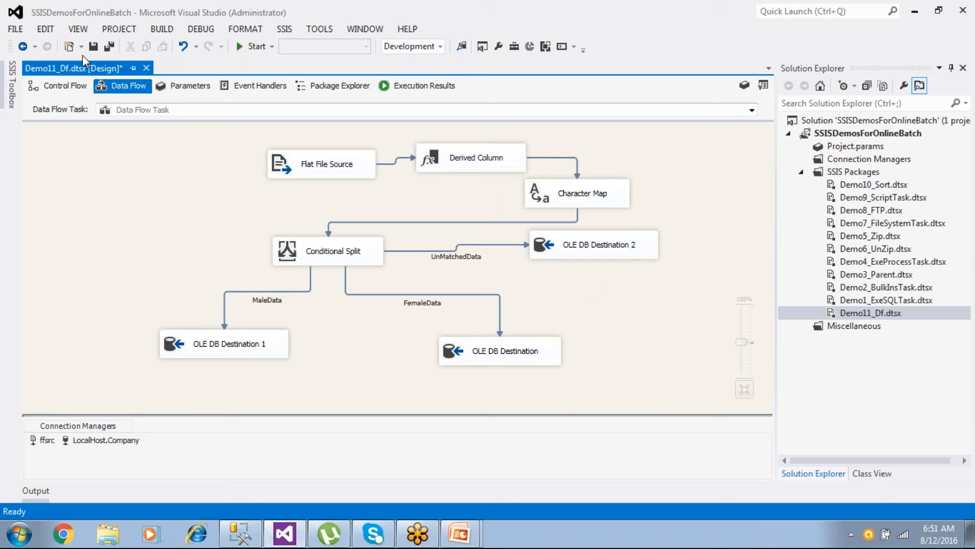
{"action": "left_click", "coordinate": [93, 46]}
- Execute the whole table-clearing script in SQL Server Management Studio and run the Demo11_Df package in Visual Studio
{"action": "key", "text": "alt+Tab"}
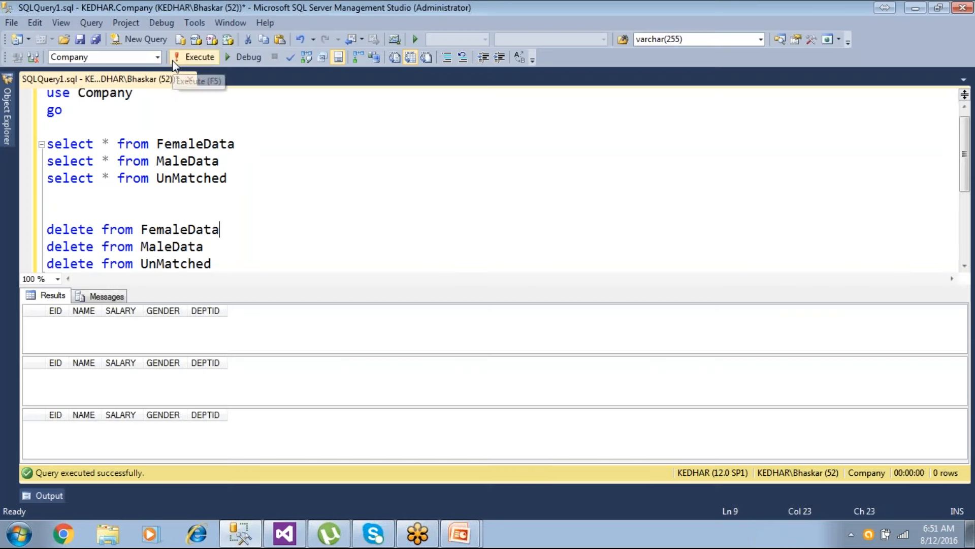
{"action": "left_click", "coordinate": [202, 58]}
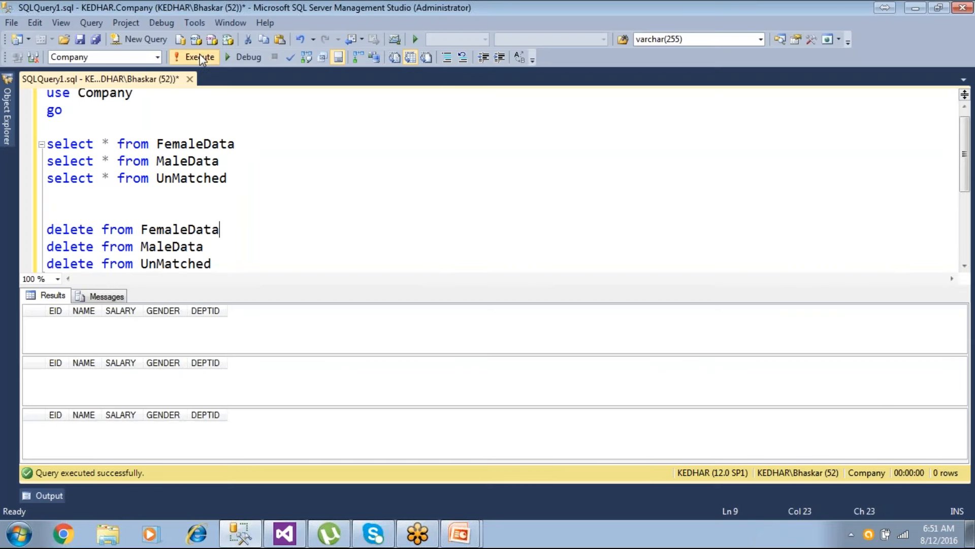
{"action": "key", "text": "alt+Tab"}
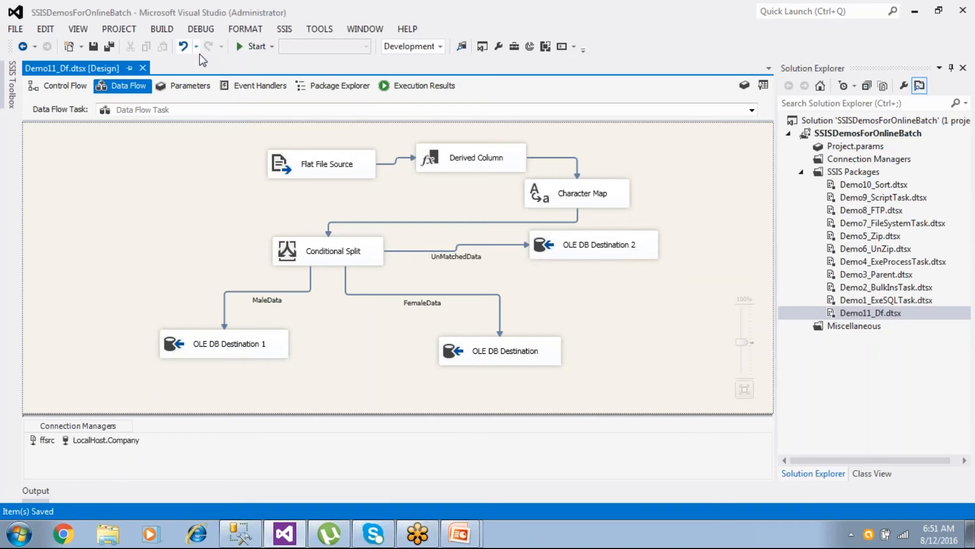
{"action": "left_click", "coordinate": [244, 46]}
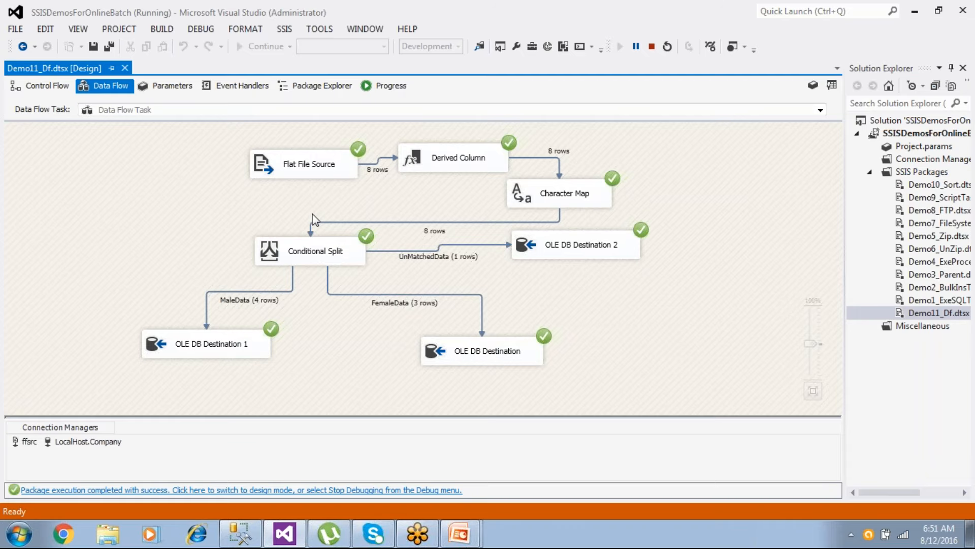
- Switch back to SQL Server Management Studio and run only the select query on FemaleData
{"action": "key", "text": "alt+Tab"}
{"action": "left_click", "coordinate": [272, 151]}
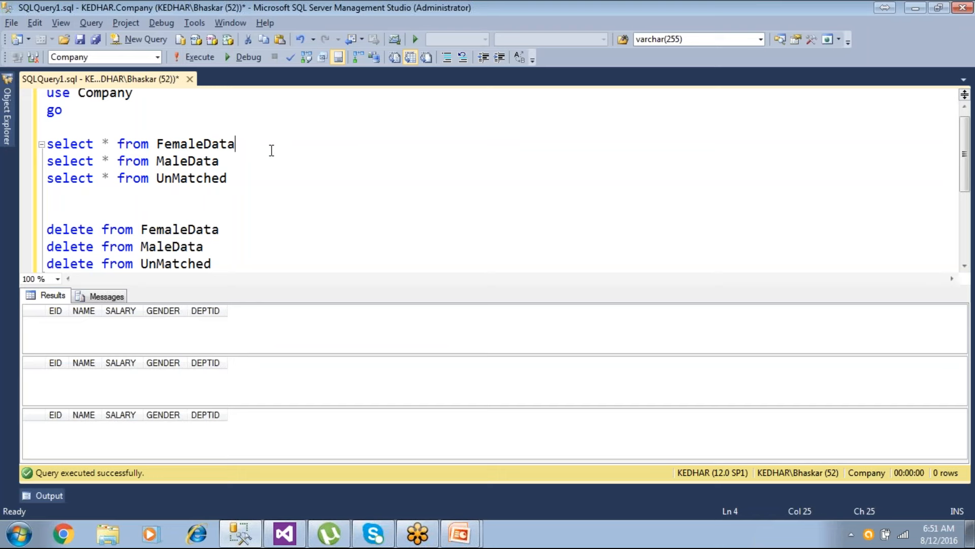
{"action": "key", "text": "shift+Home"}
{"action": "key", "text": "F5"}
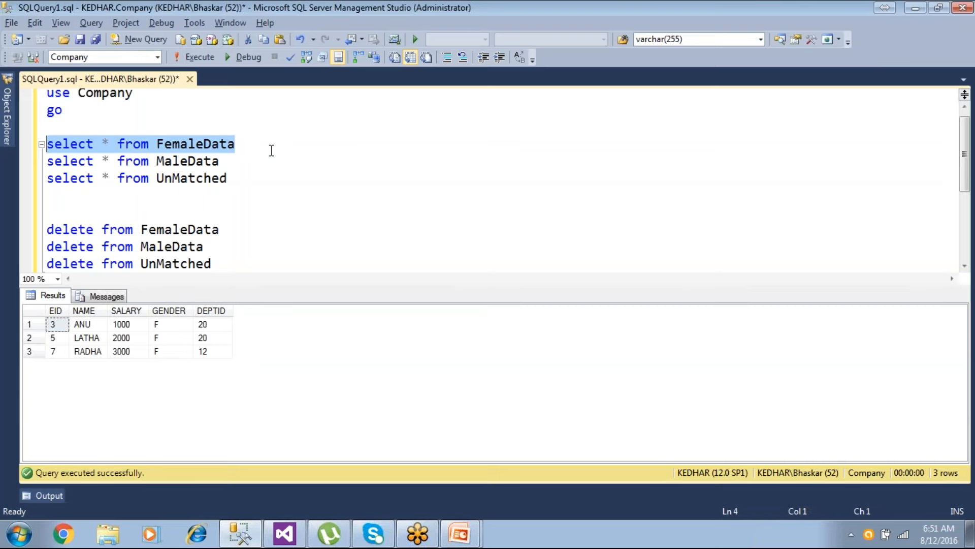
- Run the select query on MaleData by itself and the select query on UnMatched by itself
{"action": "key", "text": "Down"}
{"action": "key", "text": "shift+Down"}
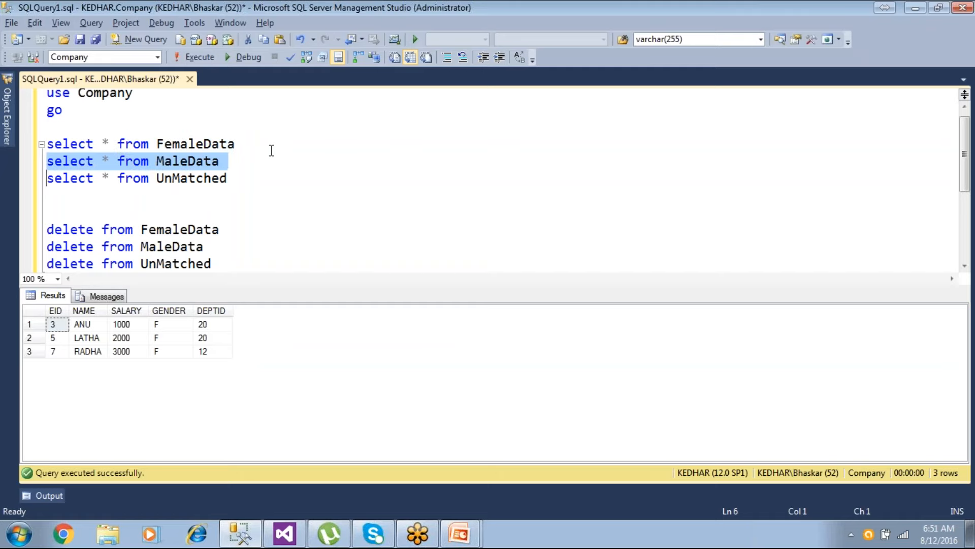
{"action": "key", "text": "F5"}
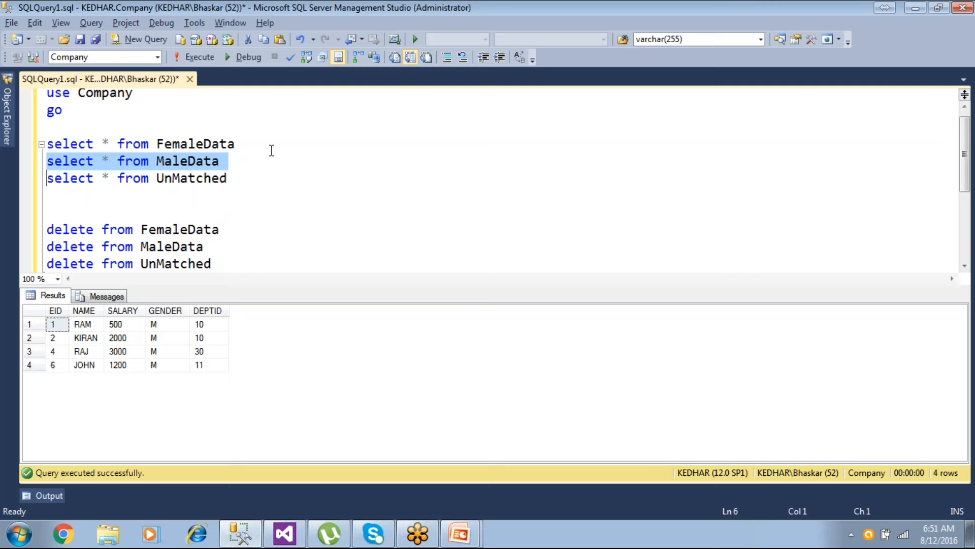
{"action": "key", "text": "Down"}
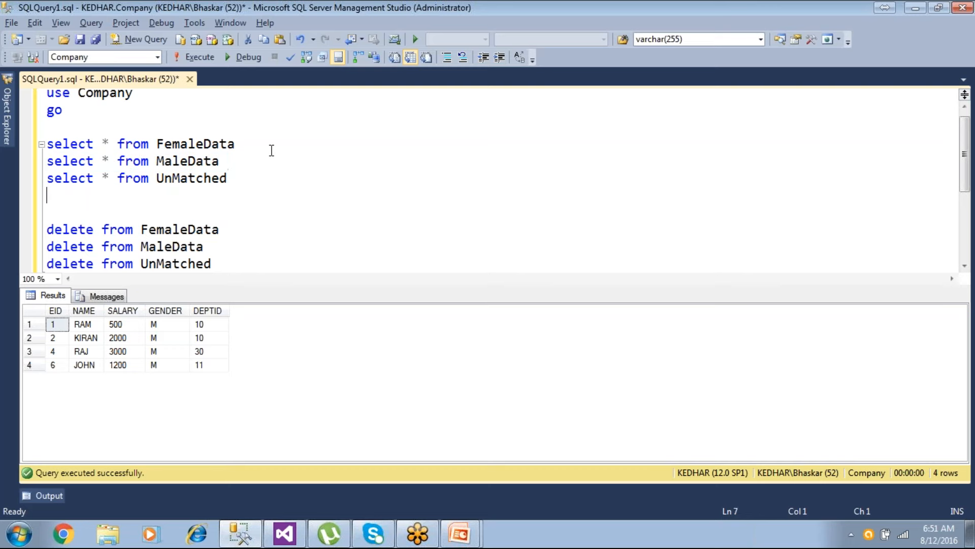
{"action": "key", "text": "shift+Up"}
{"action": "key", "text": "F5"}
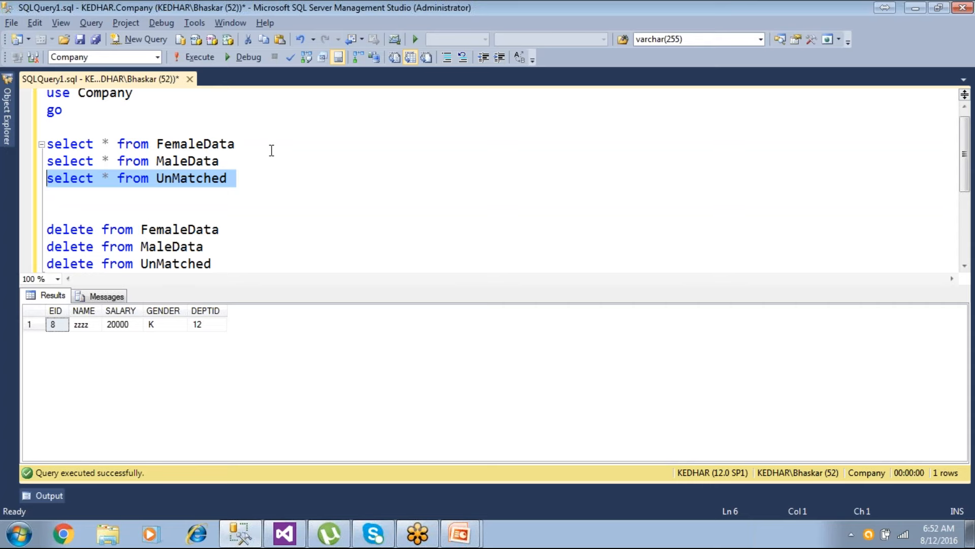
- Switch to Visual Studio, end the package run, and add NAME to the Derived Column transformation as Replace 'NAME'
{"action": "key", "text": "alt+Tab"}
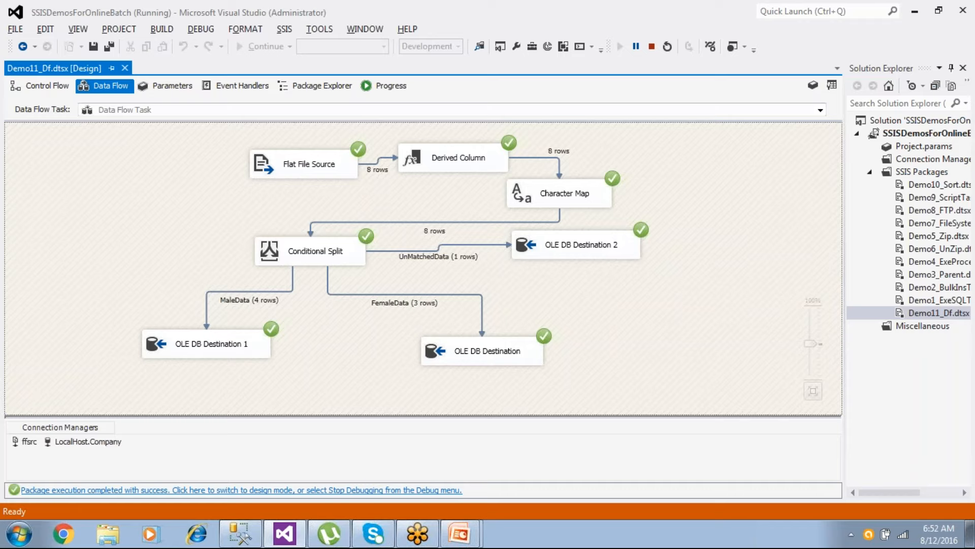
{"action": "left_click", "coordinate": [378, 490]}
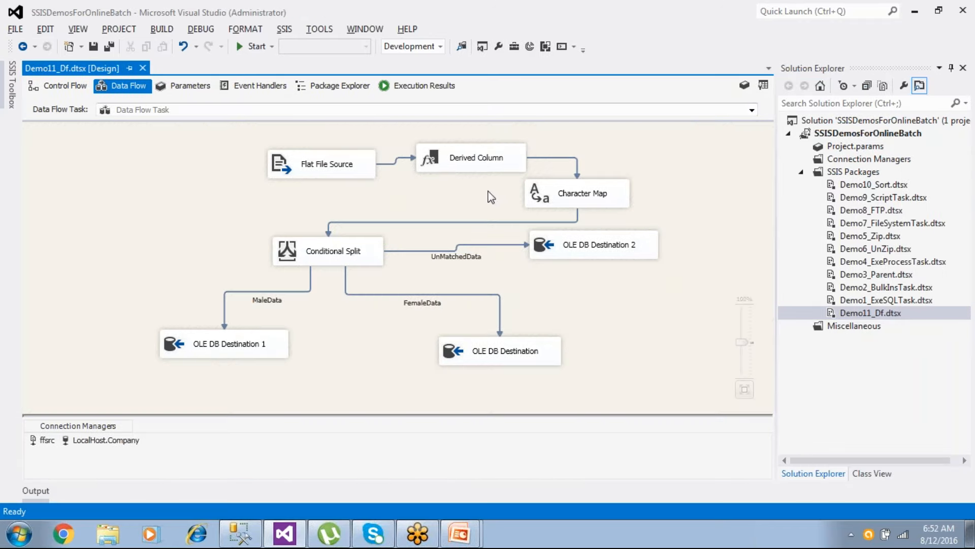
{"action": "double_click", "coordinate": [490, 161]}
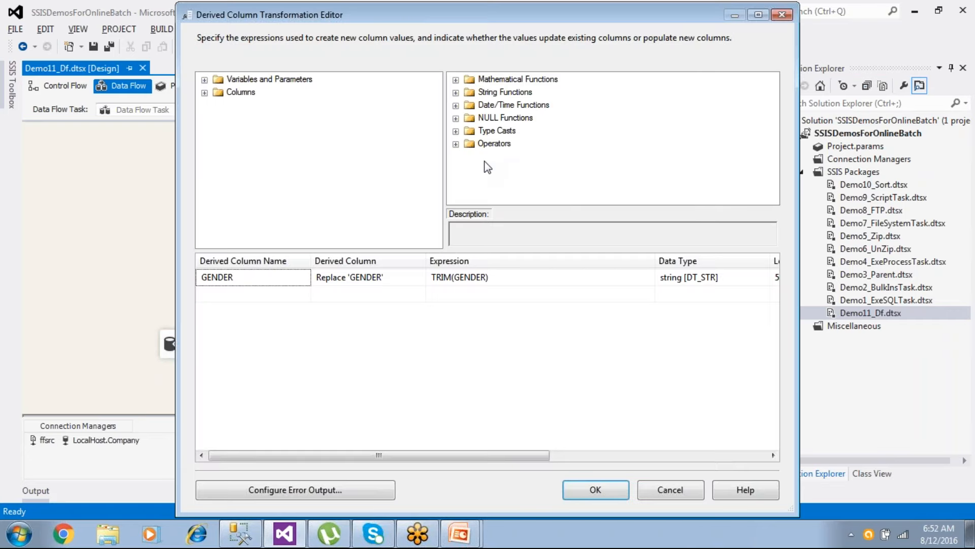
{"action": "left_click", "coordinate": [204, 93]}
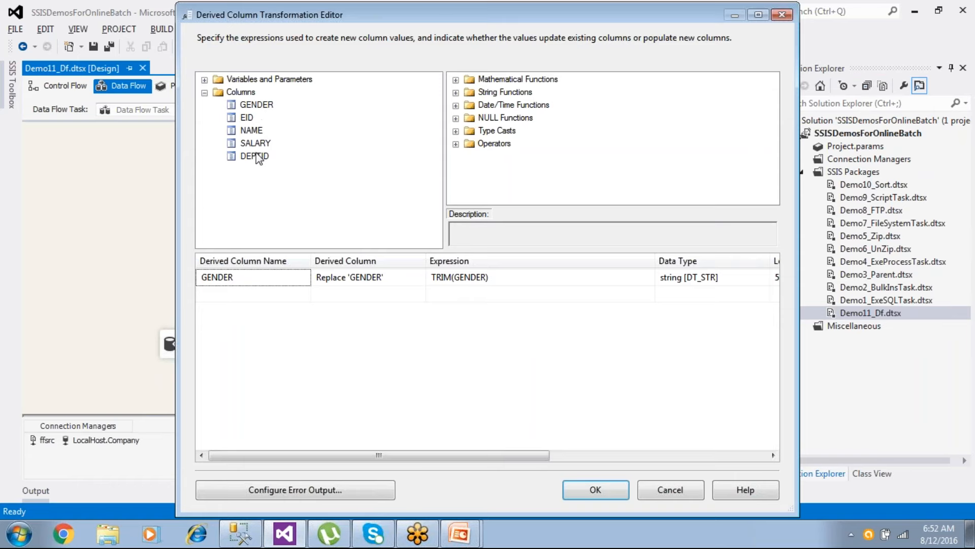
{"action": "left_click", "coordinate": [254, 132]}
{"action": "left_click_drag", "start_coordinate": [254, 133], "coordinate": [334, 295]}
{"action": "left_click", "coordinate": [334, 297]}
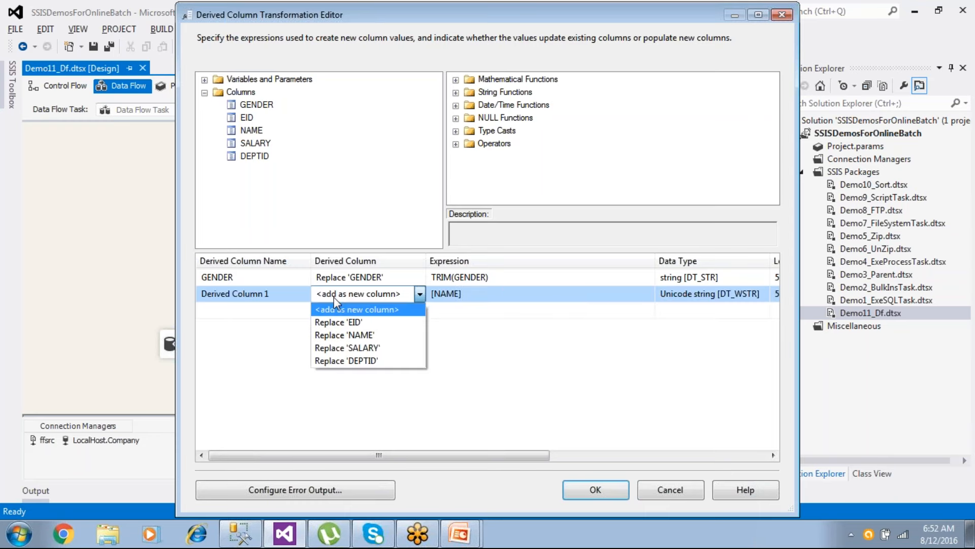
{"action": "left_click", "coordinate": [343, 336]}
- Set the NAME row's expression to TRIM([NAME]), accept the Derived Column settings and save the package
{"action": "left_click", "coordinate": [464, 296]}
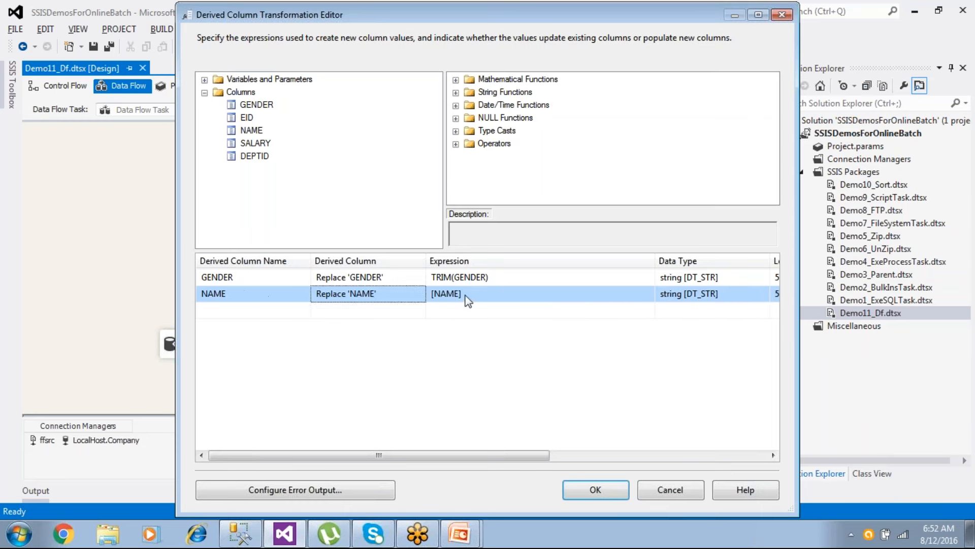
{"action": "left_click", "coordinate": [464, 296]}
{"action": "left_click", "coordinate": [431, 294]}
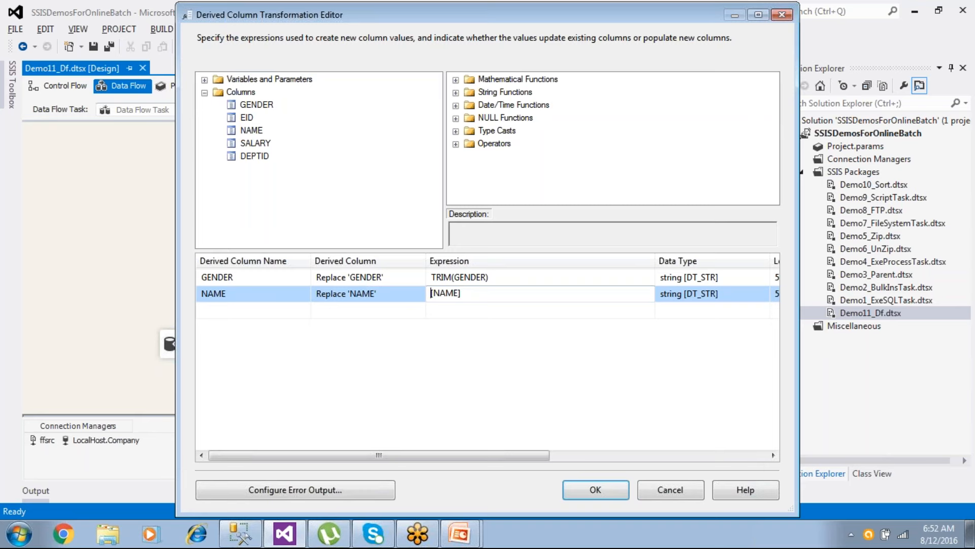
{"action": "type", "text": "TRIM([NAME])"}
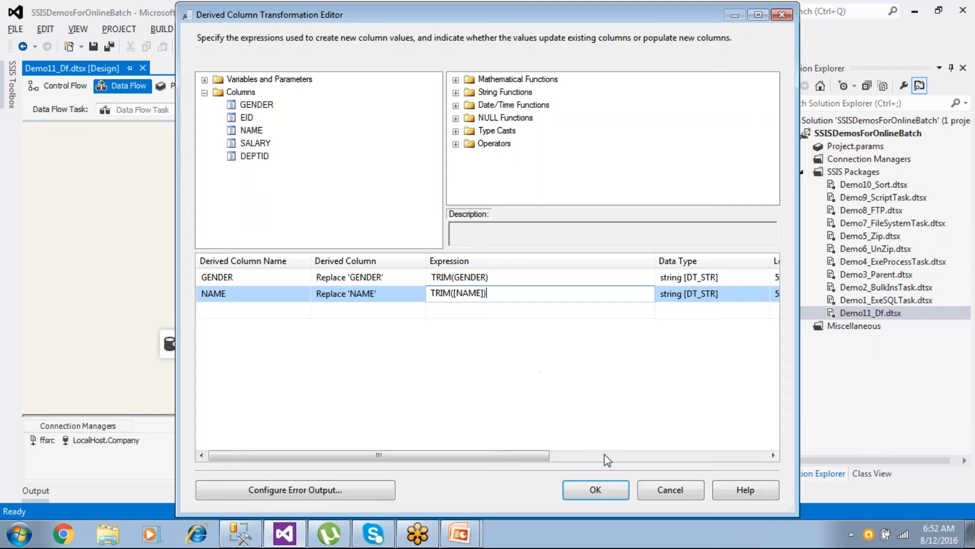
{"action": "left_click", "coordinate": [616, 490]}
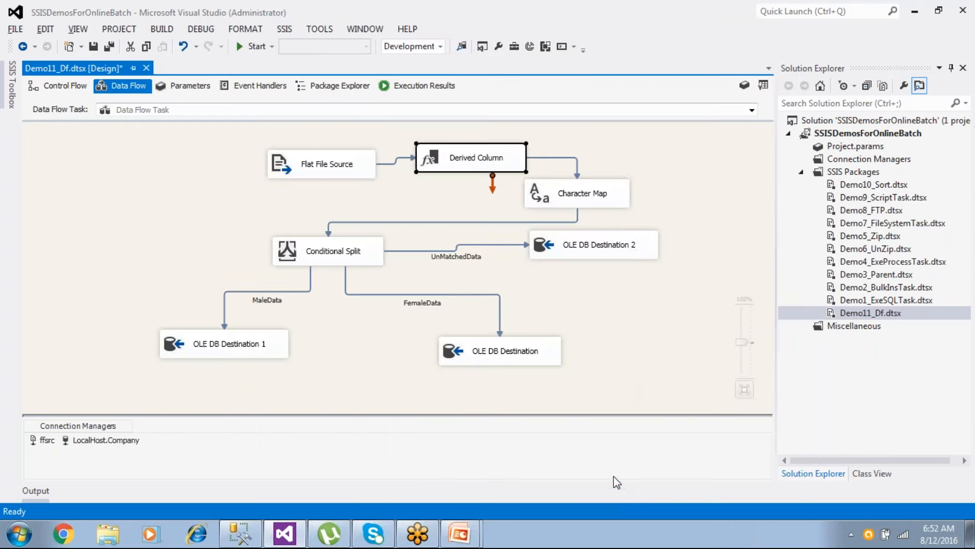
{"action": "left_click", "coordinate": [659, 359]}
{"action": "left_click", "coordinate": [93, 46]}
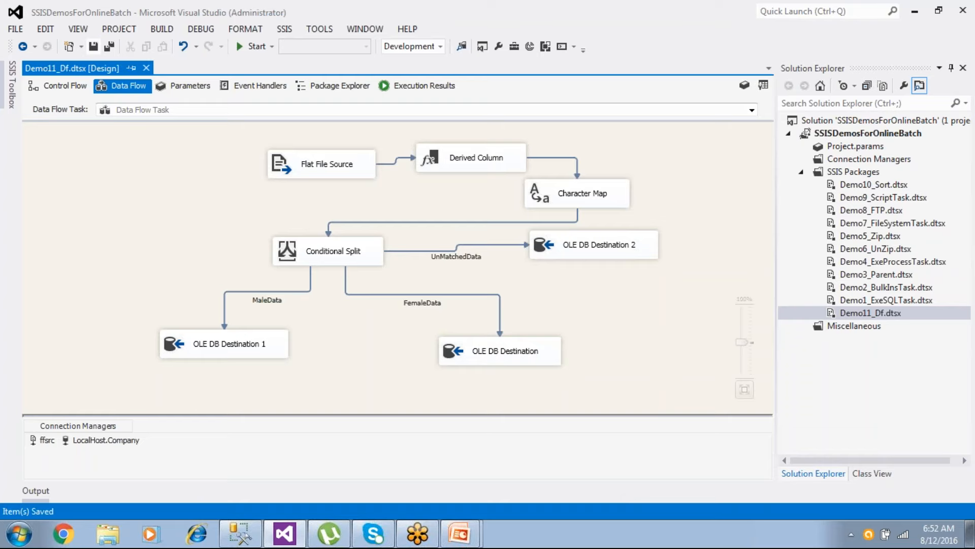
- Switch to SQL Server Management Studio and execute the whole script to query and clear the FemaleData, MaleData and UnMatched tables
{"action": "key", "text": "alt+Tab"}
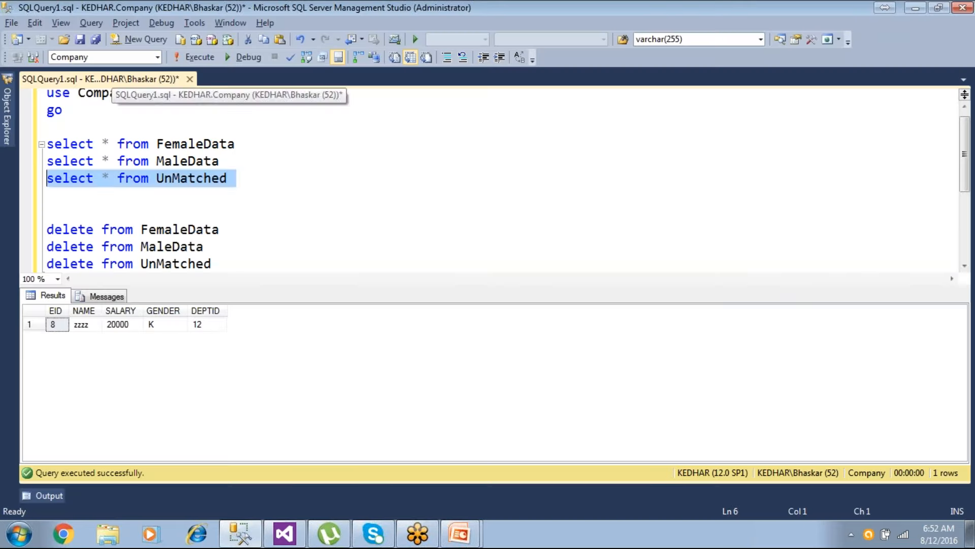
{"action": "left_click", "coordinate": [283, 216]}
{"action": "key", "text": "F5"}
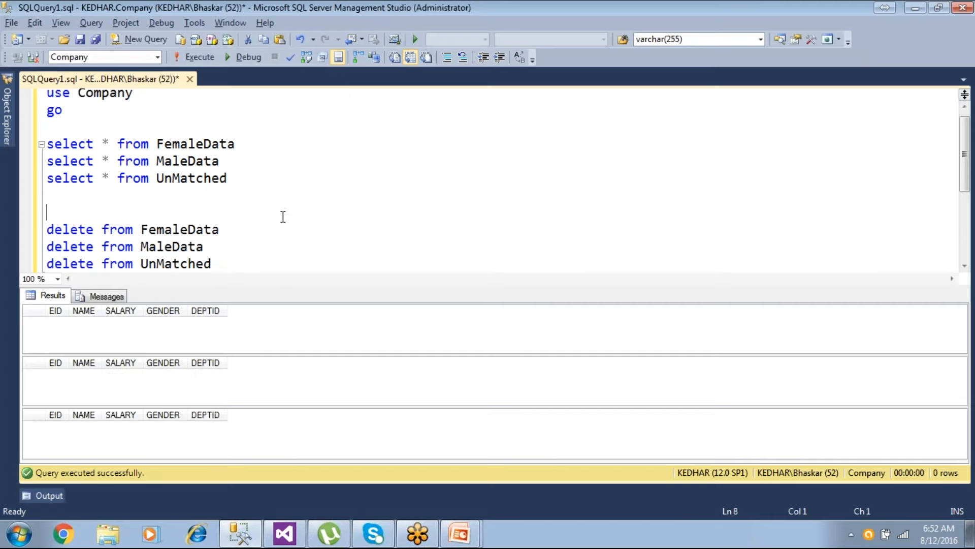
{"action": "key", "text": "F5"}
- Switch to Visual Studio, run the Demo11_Df.dtsx package and return it to design mode
{"action": "key", "text": "alt+Tab"}
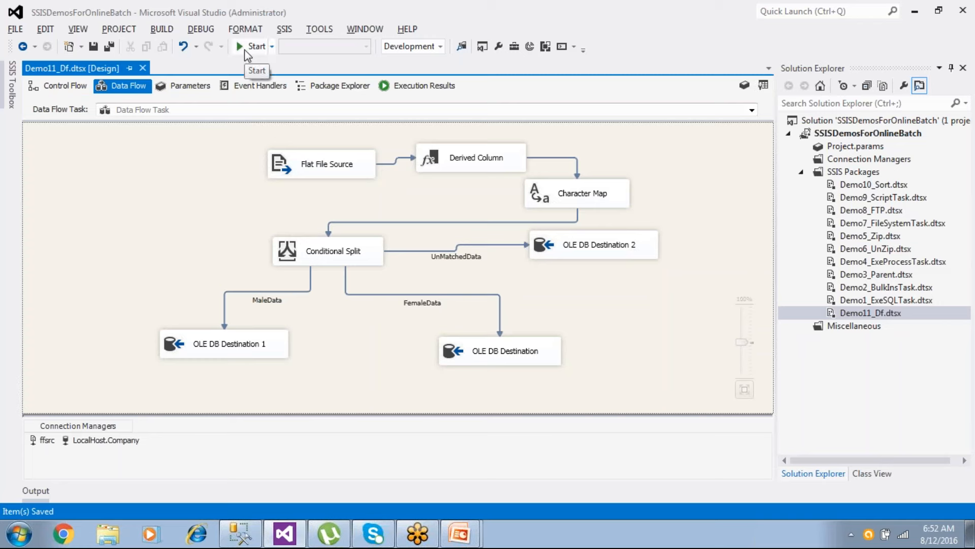
{"action": "key", "text": "alt+Tab"}
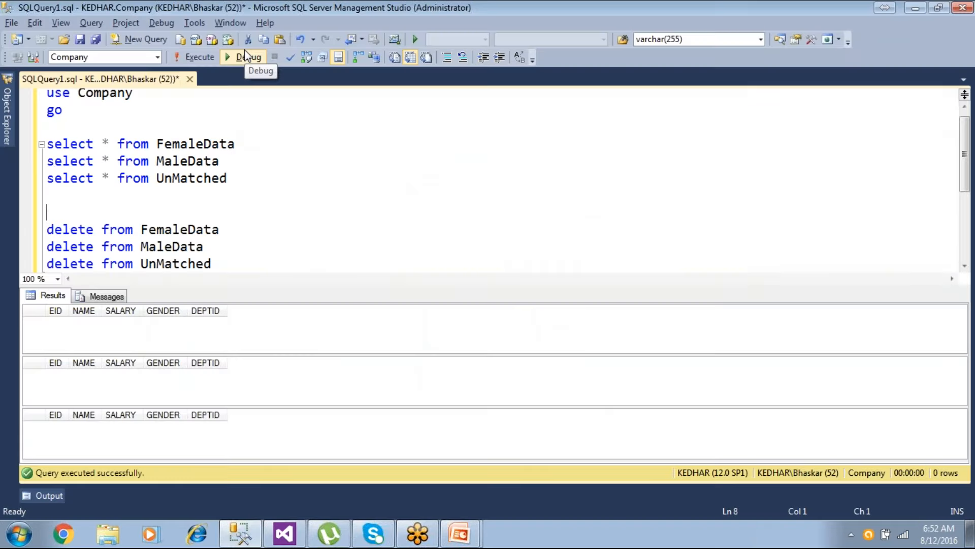
{"action": "key", "text": "alt+Tab"}
{"action": "left_click", "coordinate": [246, 49]}
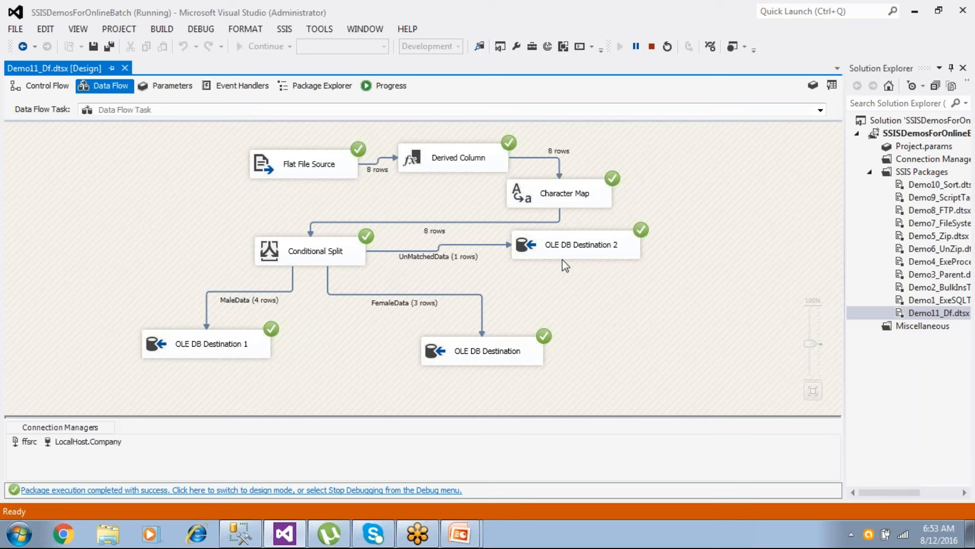
{"action": "left_click", "coordinate": [445, 490]}
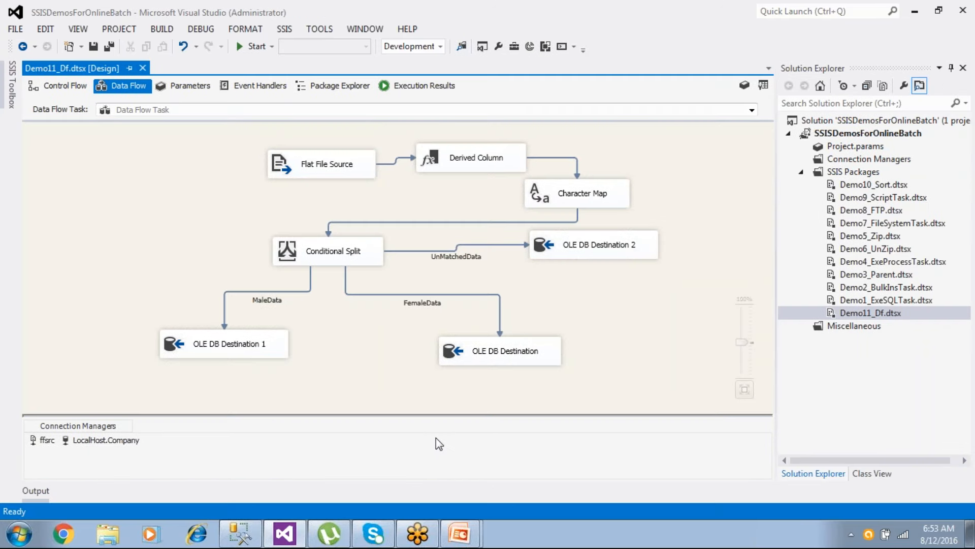
- Switch to SQL Server Management Studio and run only the three select statements to check the loaded FemaleData, MaleData and UnMatched rows
{"action": "key", "text": "alt+Tab"}
{"action": "left_click_drag", "start_coordinate": [249, 182], "coordinate": [27, 148]}
{"action": "key", "text": "F5"}
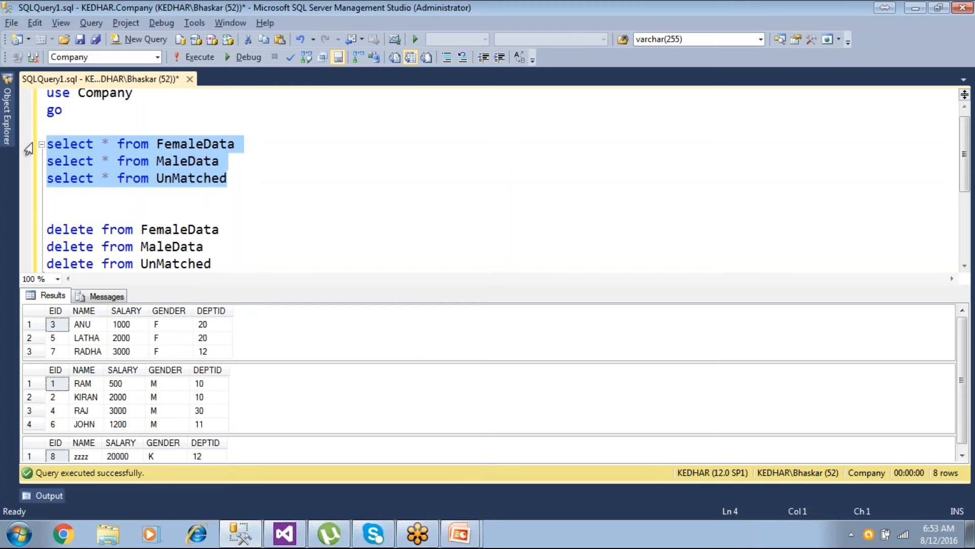
- Remove the "delete from UnMatched" statement from the end of the script
{"action": "left_click", "coordinate": [223, 264]}
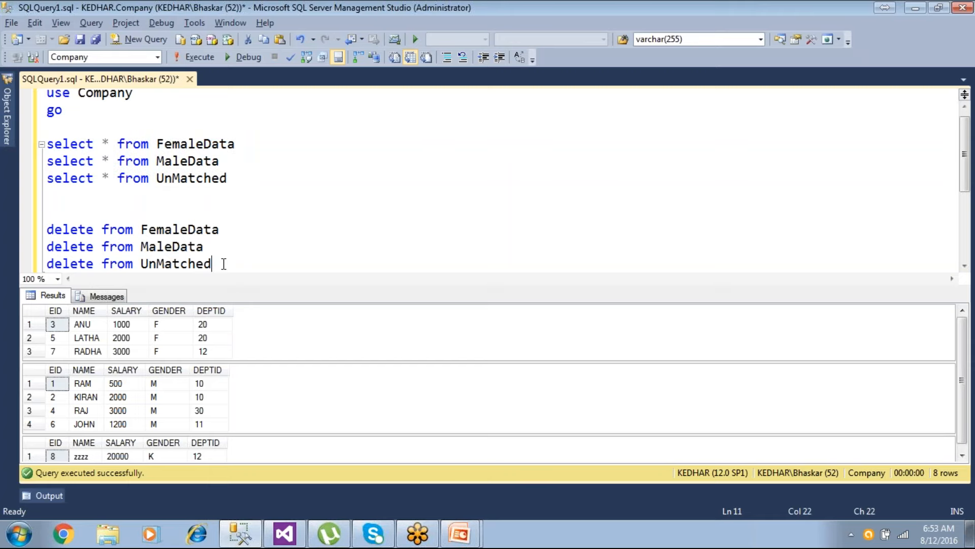
{"action": "key", "text": "shift+Home"}
{"action": "key", "text": "BackSpace"}
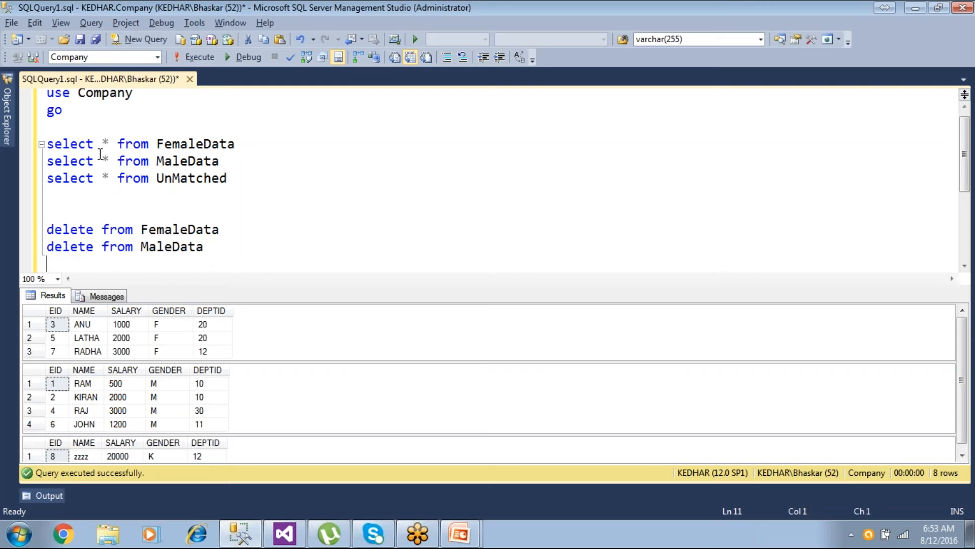
- Change the UnMatched select statement into "drop table UnMatched" and execute only that statement
{"action": "left_click", "coordinate": [152, 182]}
{"action": "key", "text": "shift+Home"}
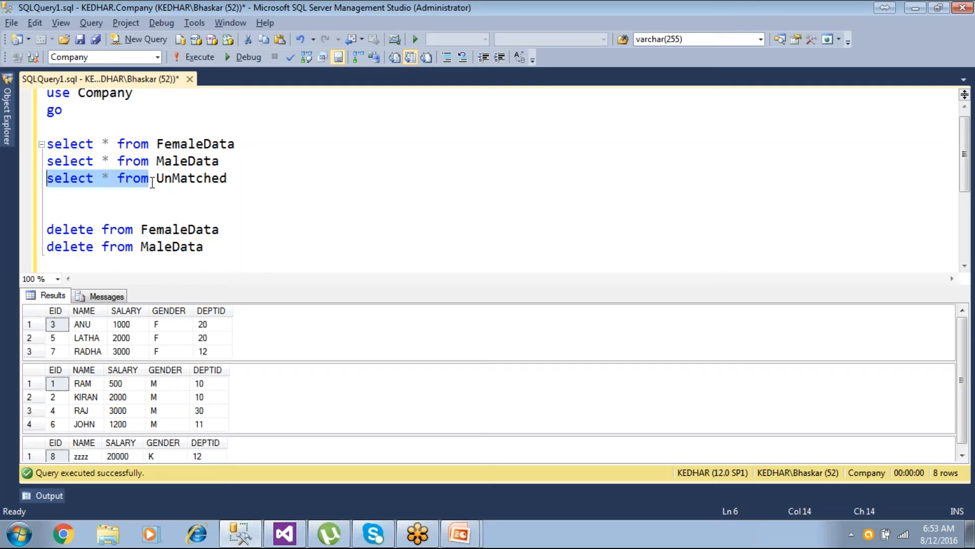
{"action": "type", "text": "drop "}
{"action": "type", "text": "table"}
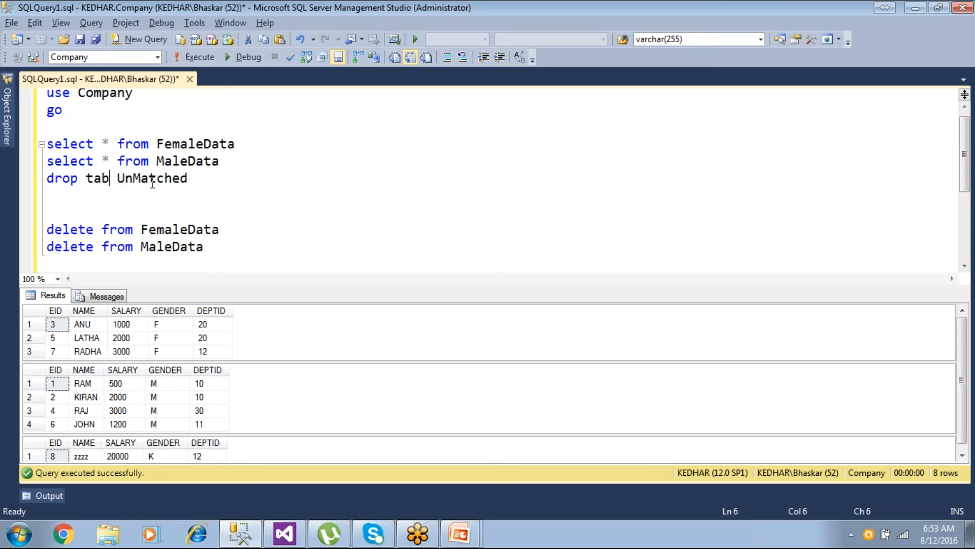
{"action": "key", "text": "Home"}
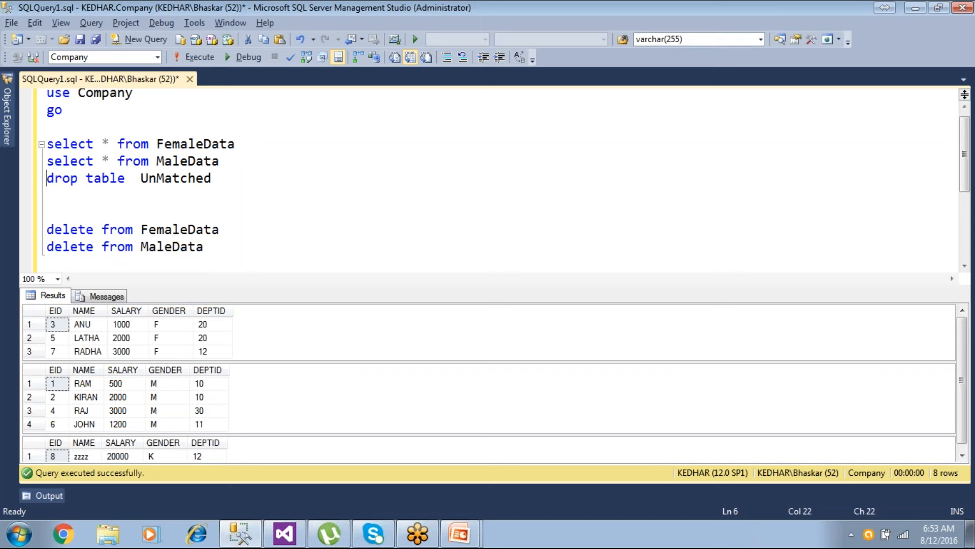
{"action": "key", "text": "shift+End"}
{"action": "key", "text": "F5"}
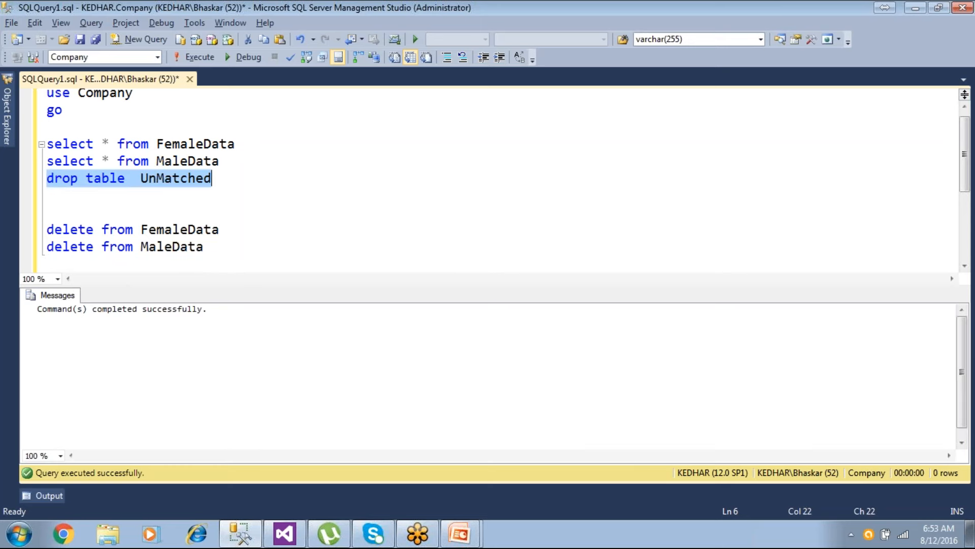
- Remove the drop table statement and execute the remaining script to clear FemaleData and MaleData
{"action": "key", "text": "Delete"}
{"action": "key", "text": "F5"}
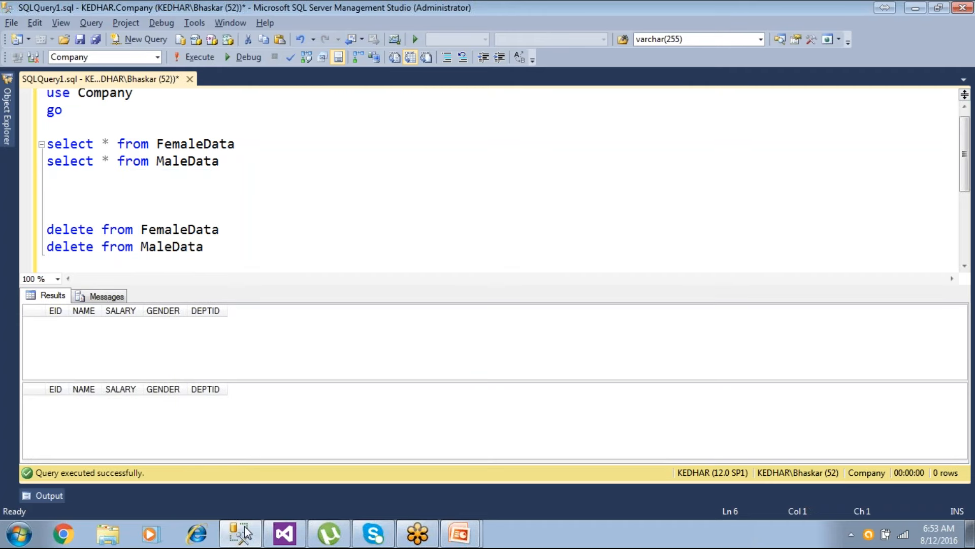
- Switch to Visual Studio and delete OLE DB Destination 2 from the data flow
{"action": "left_click", "coordinate": [284, 532]}
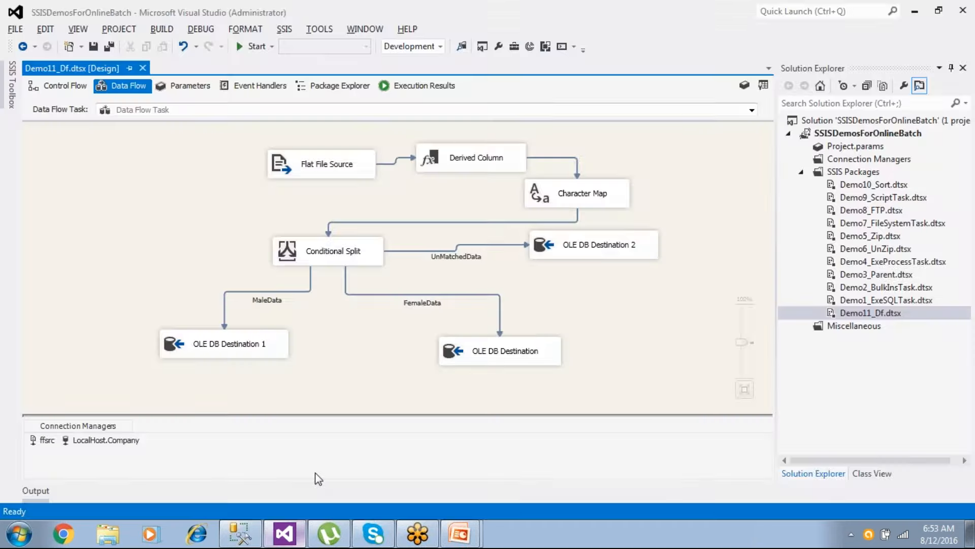
{"action": "left_click", "coordinate": [558, 259]}
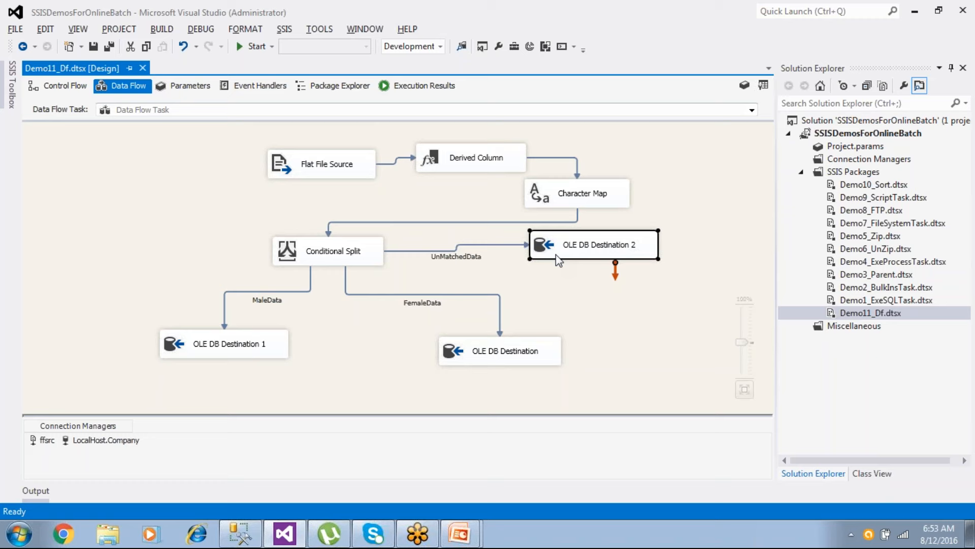
{"action": "key", "text": "Delete"}
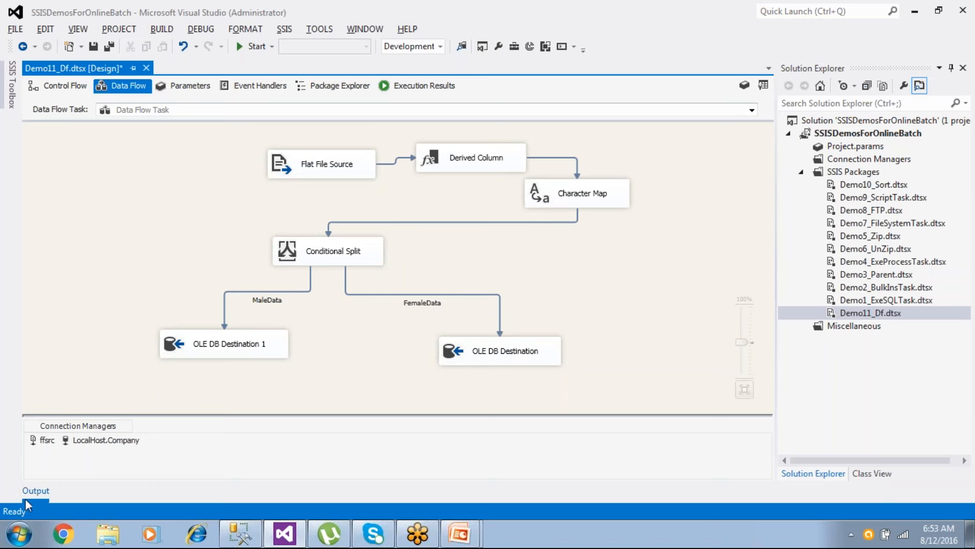
- Add an Excel Destination to the data flow and connect the Conditional Split's UnMatchedData output to it
{"action": "left_click", "coordinate": [13, 102]}
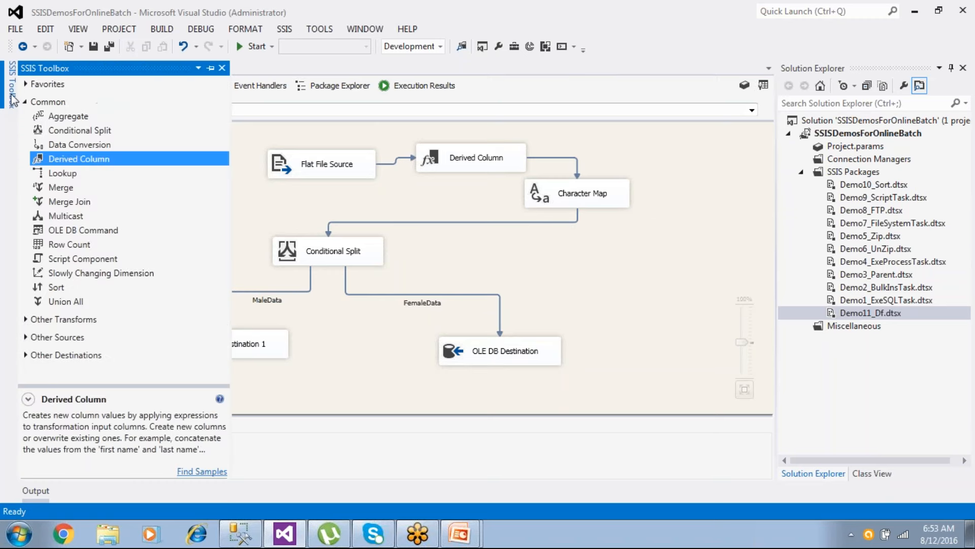
{"action": "left_click", "coordinate": [23, 102]}
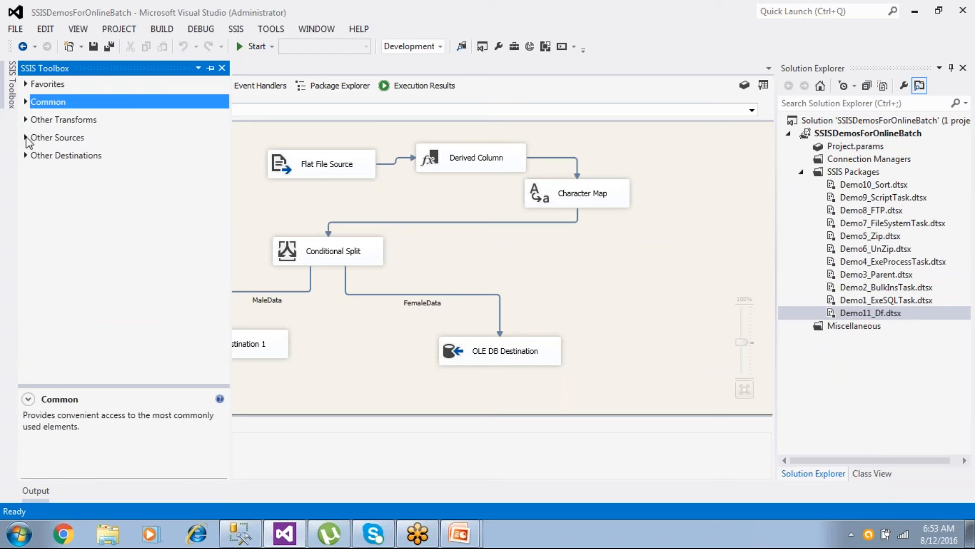
{"action": "left_click", "coordinate": [25, 155]}
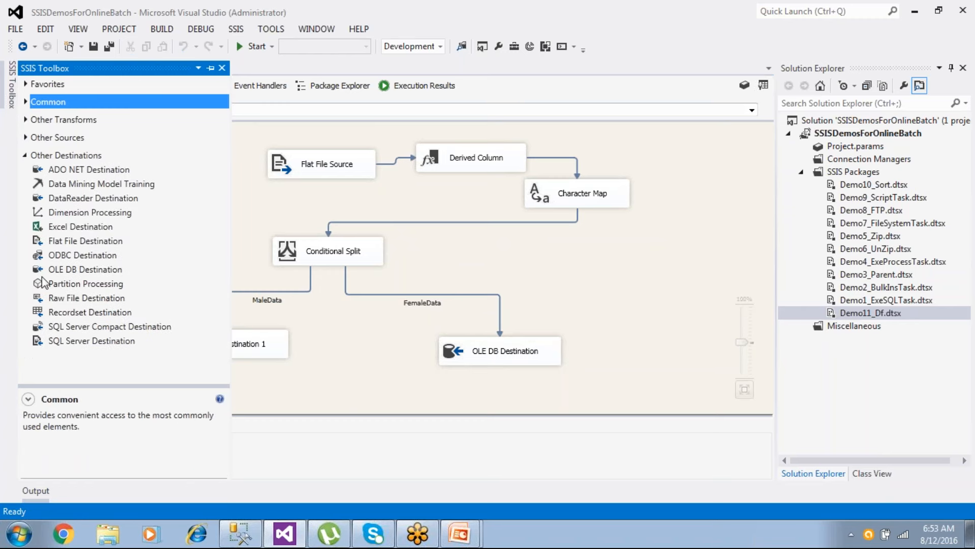
{"action": "left_click_drag", "start_coordinate": [70, 227], "coordinate": [524, 264]}
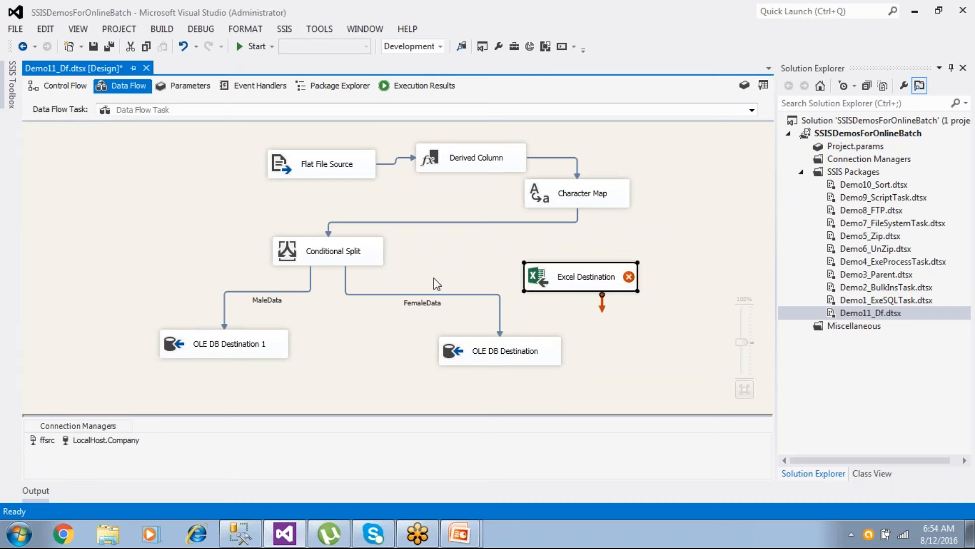
{"action": "left_click", "coordinate": [370, 250]}
{"action": "left_click_drag", "start_coordinate": [336, 280], "coordinate": [563, 290]}
- Begin a new Excel connection manager for the Excel Destination and browse to the folder D:\INDIA for its file
{"action": "double_click", "coordinate": [586, 277]}
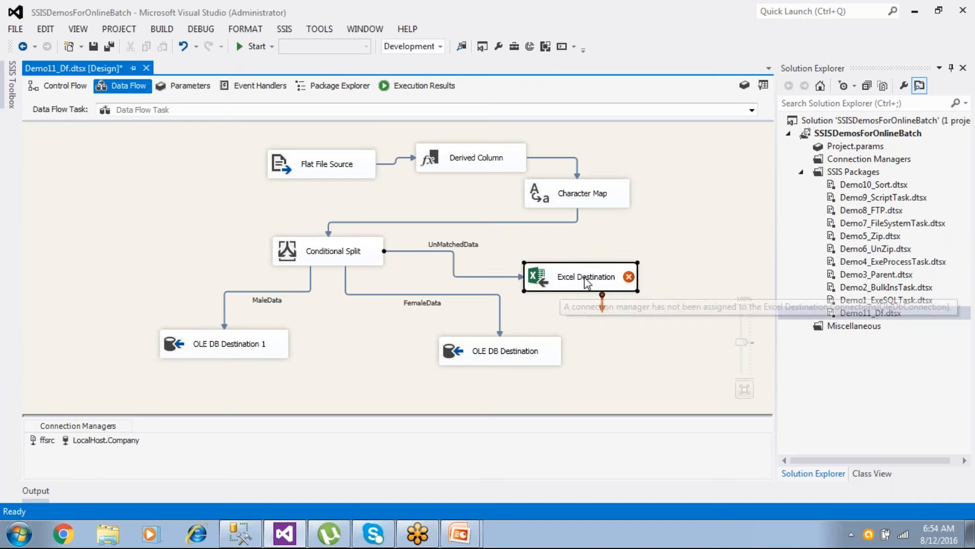
{"action": "left_click", "coordinate": [686, 176]}
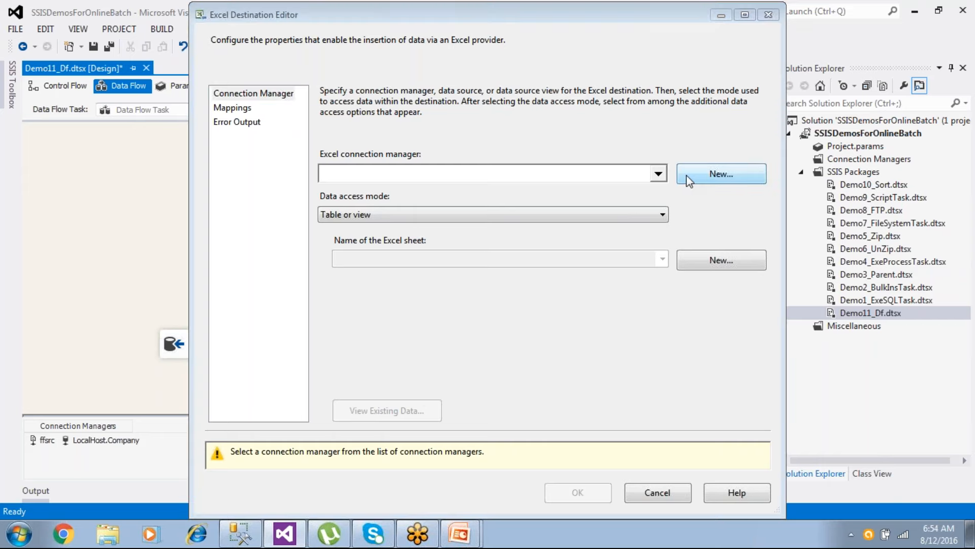
{"action": "left_click", "coordinate": [676, 217]}
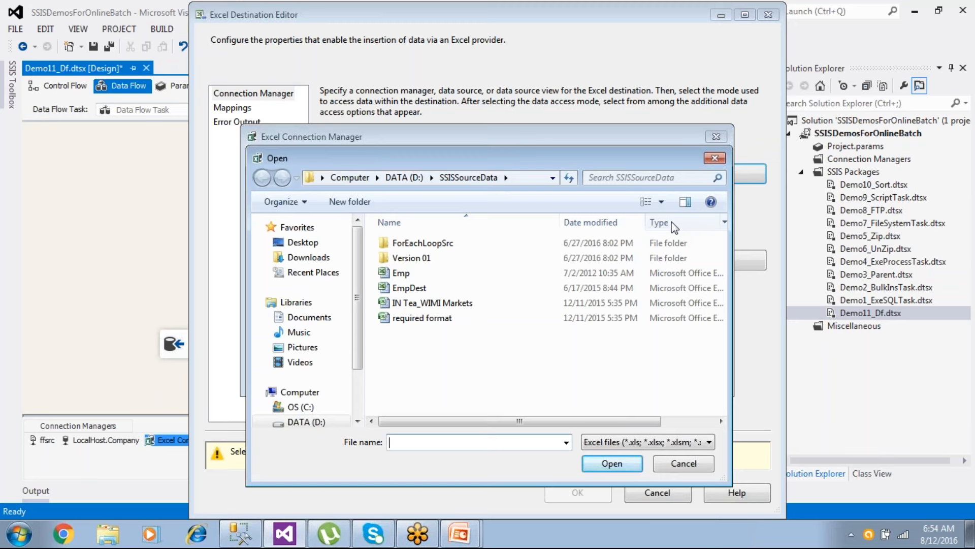
{"action": "left_click", "coordinate": [399, 181]}
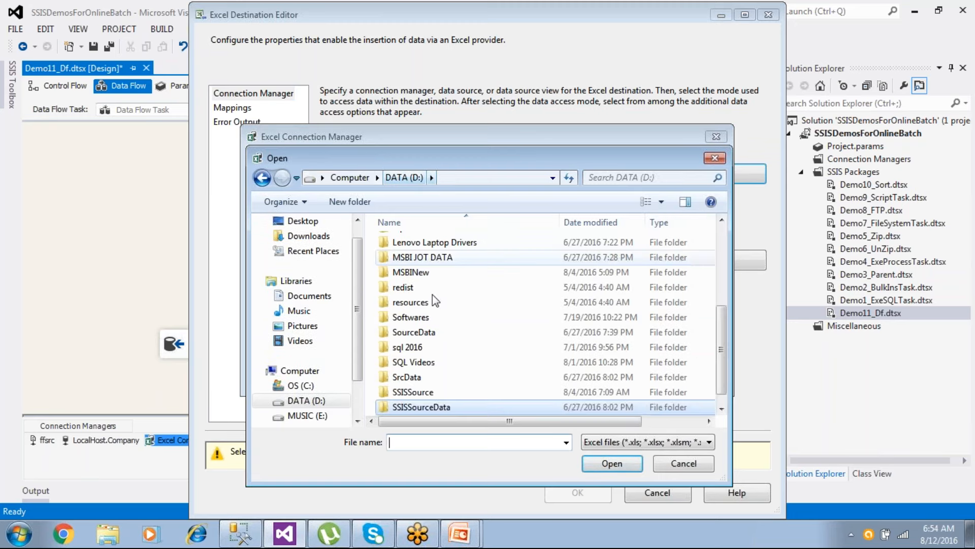
{"action": "left_click", "coordinate": [724, 245]}
{"action": "double_click", "coordinate": [425, 258]}
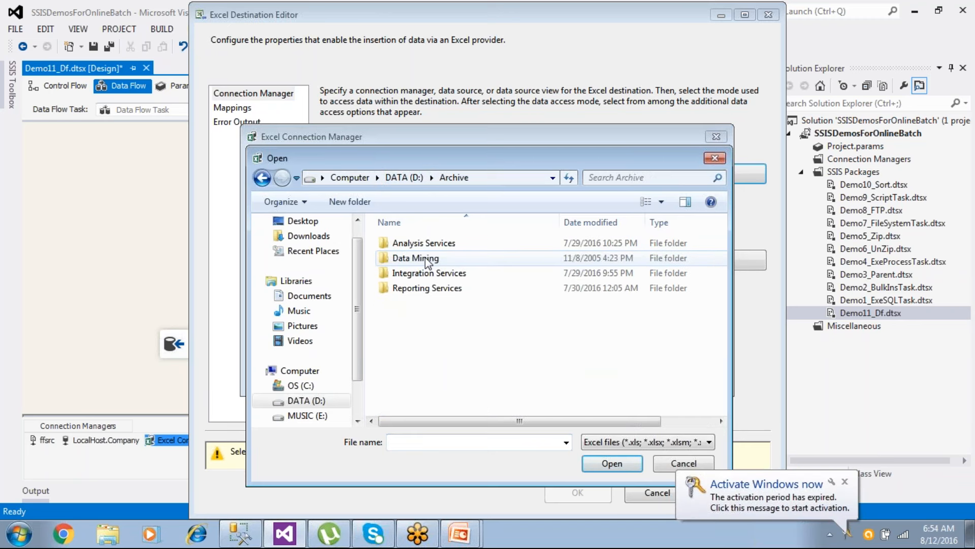
{"action": "left_click", "coordinate": [262, 178]}
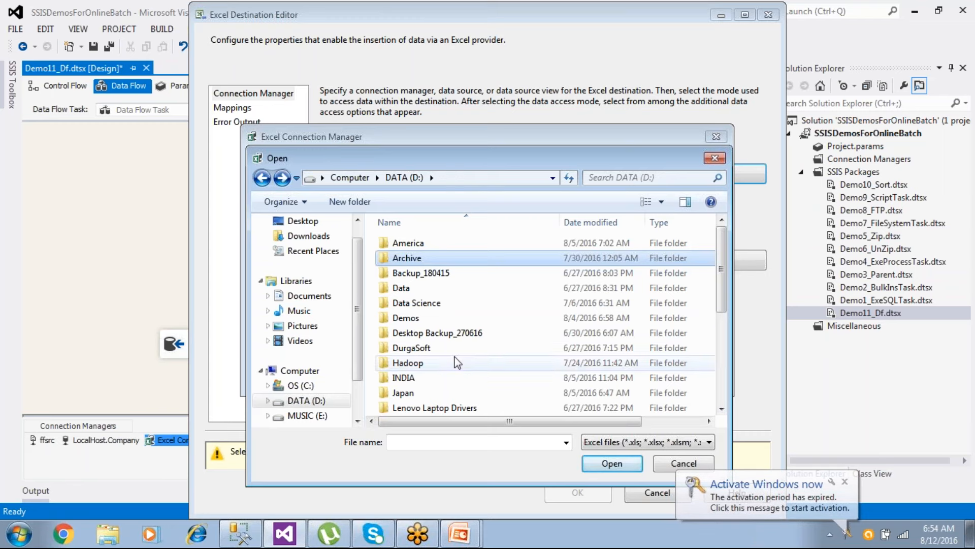
{"action": "double_click", "coordinate": [422, 378]}
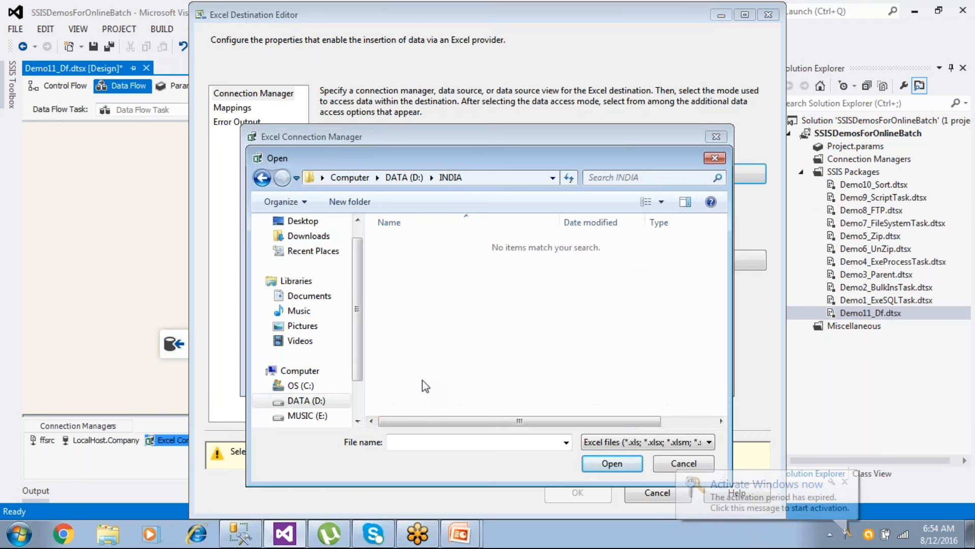
- Set the connection's Excel file name to Emp in D:\INDIA and create the connection manager
{"action": "left_click", "coordinate": [415, 444]}
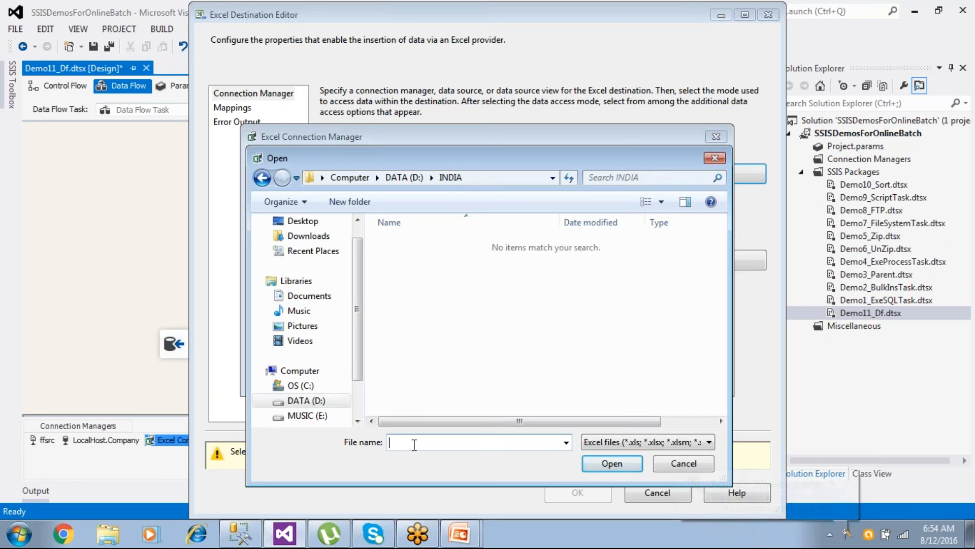
{"action": "type", "text": "Emp"}
{"action": "type", "text": "lo"}
{"action": "key", "text": "BackSpace"}
{"action": "key", "text": "BackSpace"}
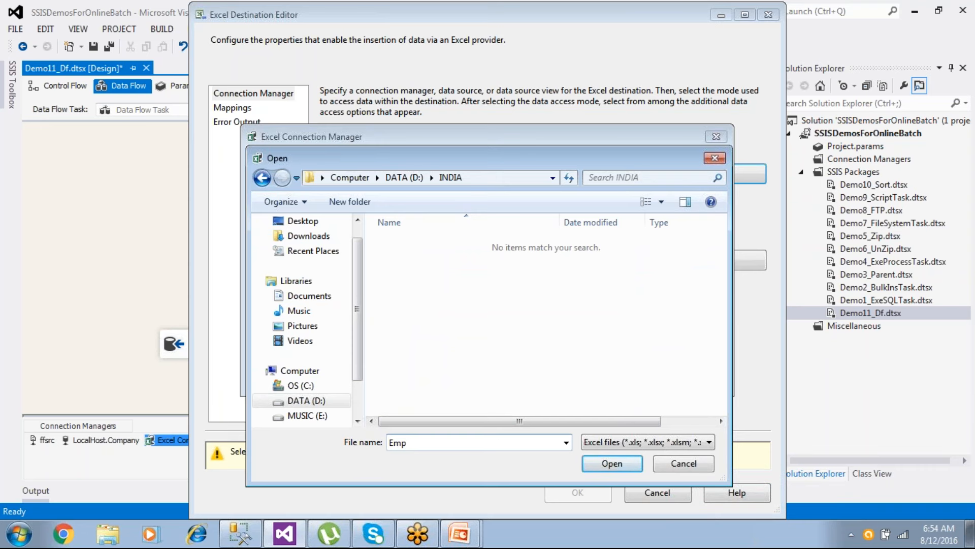
{"action": "left_click", "coordinate": [622, 464]}
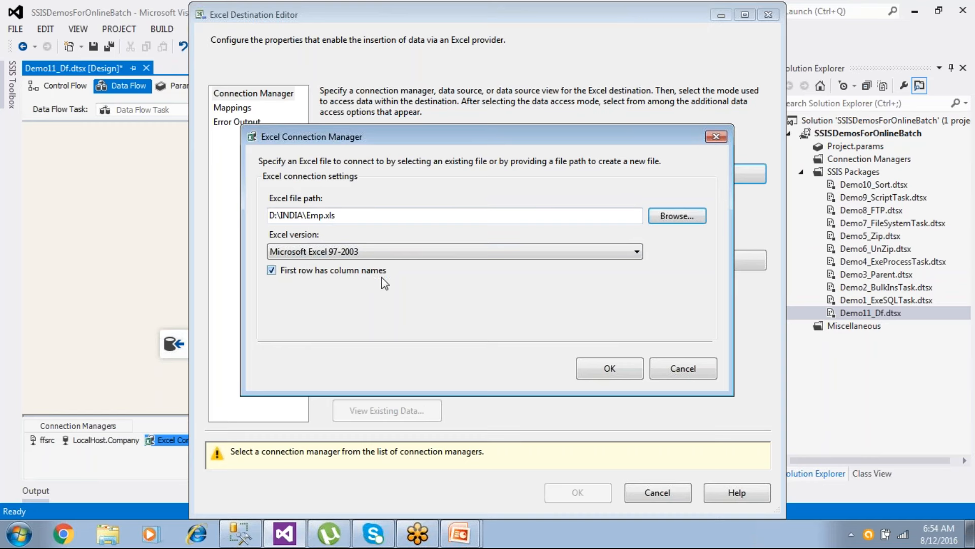
{"action": "left_click", "coordinate": [610, 368]}
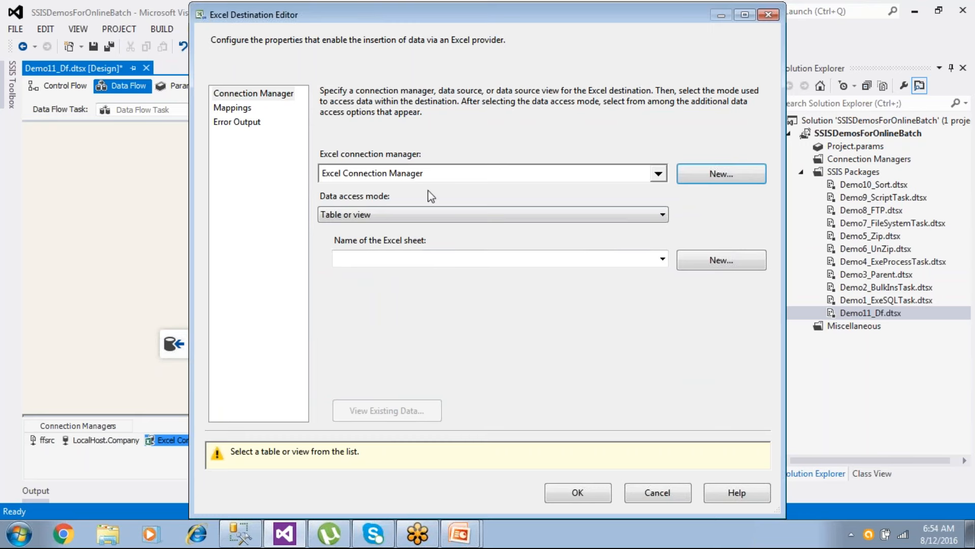
- Start a new Excel sheet for the destination and rename the table in its CREATE TABLE statement to UnMatchedData
{"action": "left_click", "coordinate": [719, 265]}
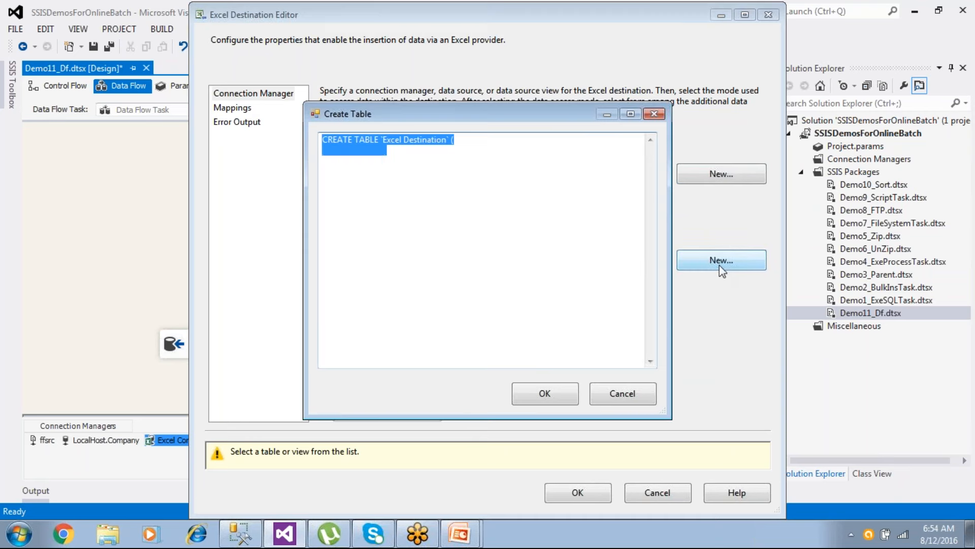
{"action": "left_click", "coordinate": [384, 139]}
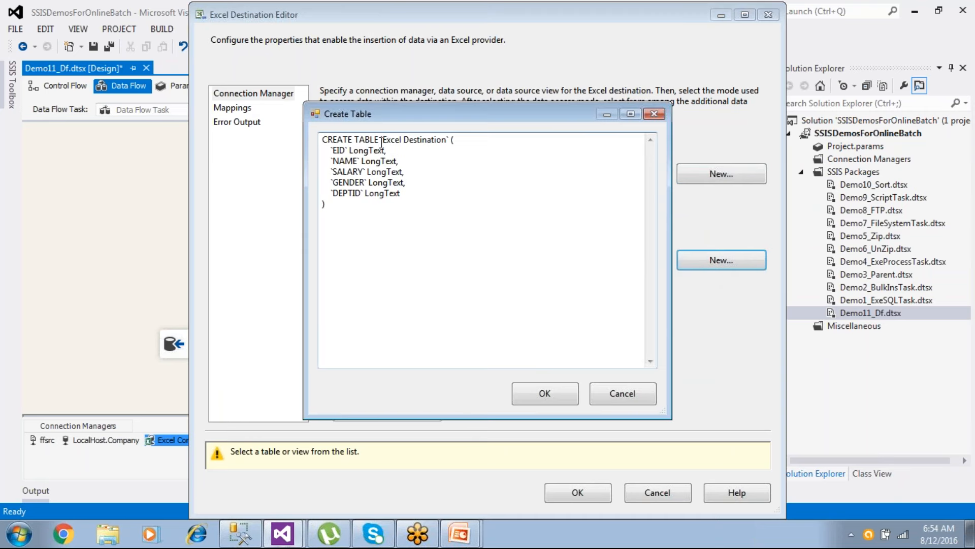
{"action": "left_click_drag", "start_coordinate": [424, 144], "coordinate": [442, 144]}
{"action": "key", "text": "Delete"}
{"action": "key", "text": "Delete"}
{"action": "type", "text": "UnMatchedData"}
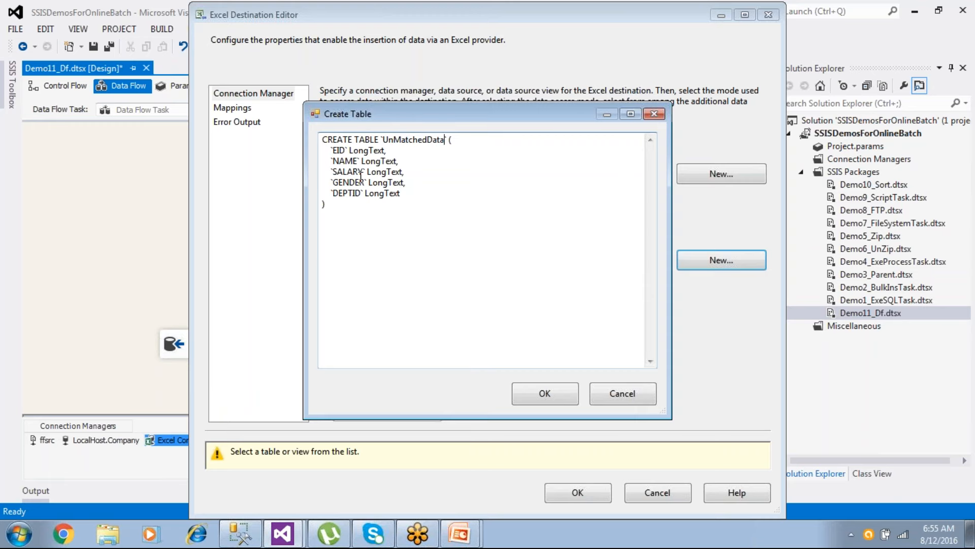
- Create the UnMatchedData sheet and select UnMatchedData$ as the Excel Destination's sheet
{"action": "left_click", "coordinate": [529, 395]}
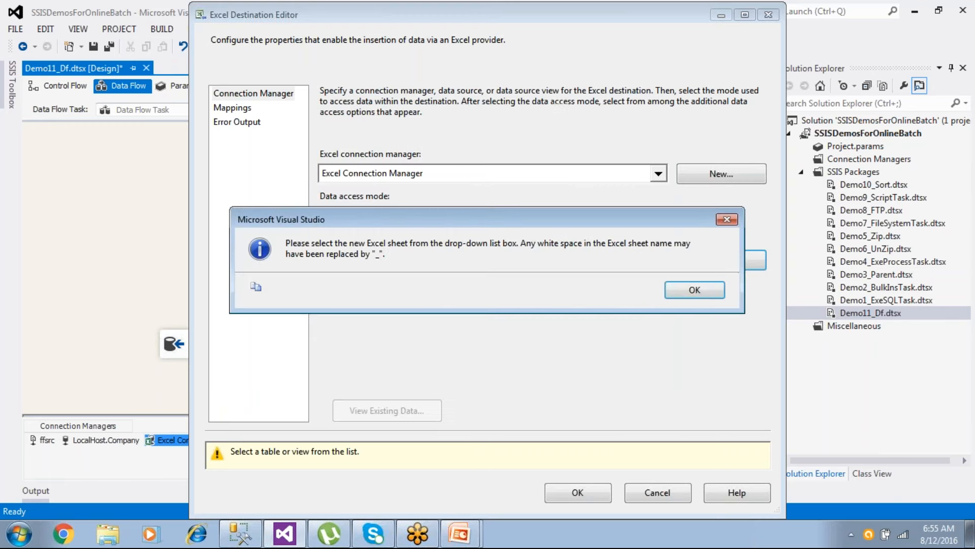
{"action": "left_click", "coordinate": [679, 291]}
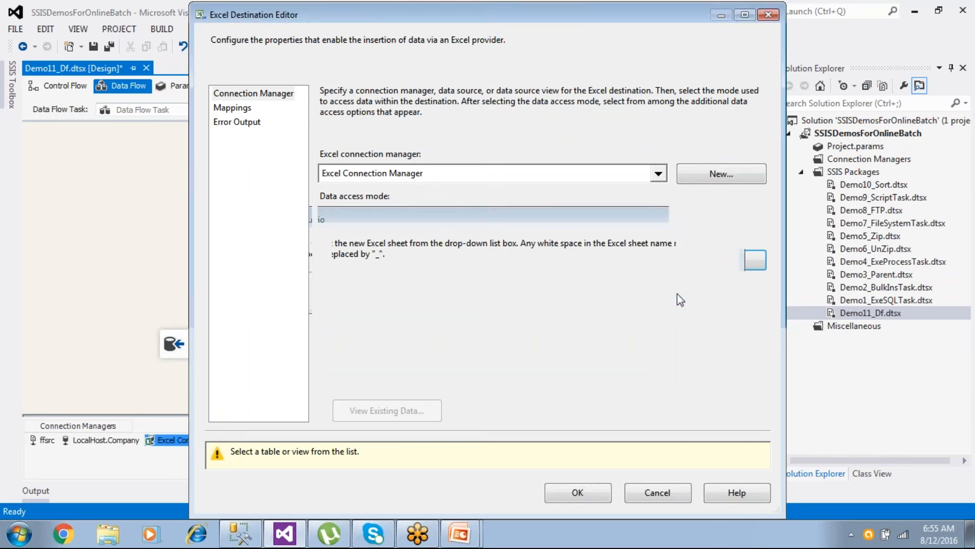
{"action": "left_click", "coordinate": [662, 260]}
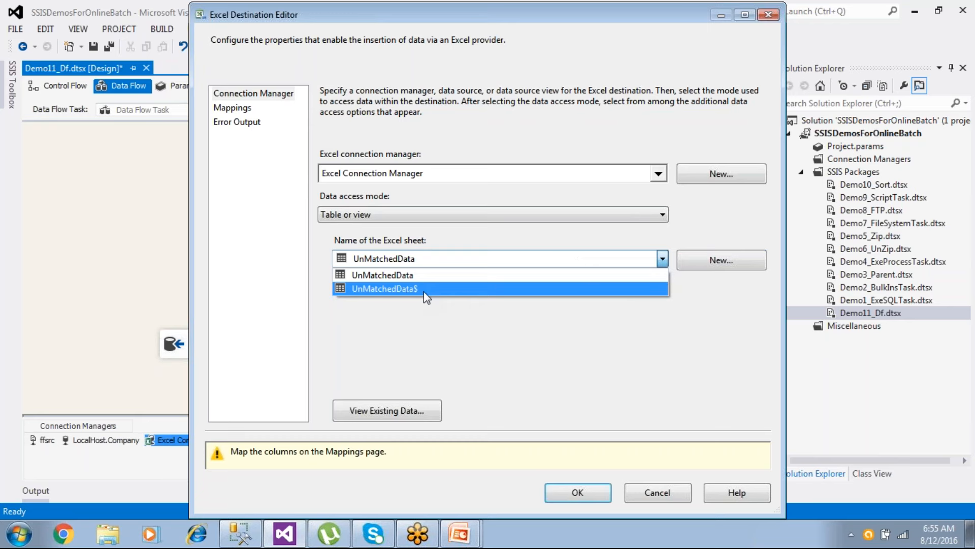
{"action": "left_click", "coordinate": [423, 289]}
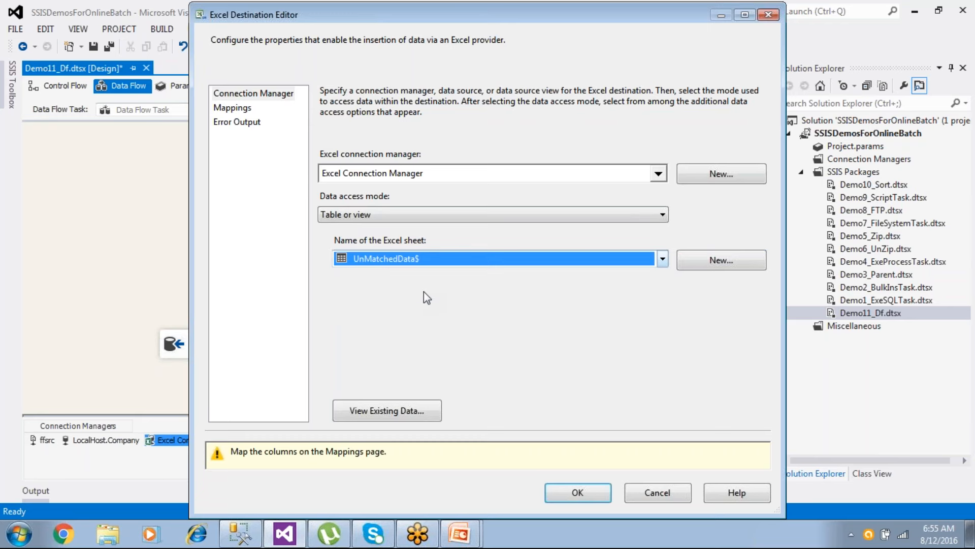
- Accept the Excel Destination's automatic column mappings and save the package
{"action": "left_click", "coordinate": [235, 110]}
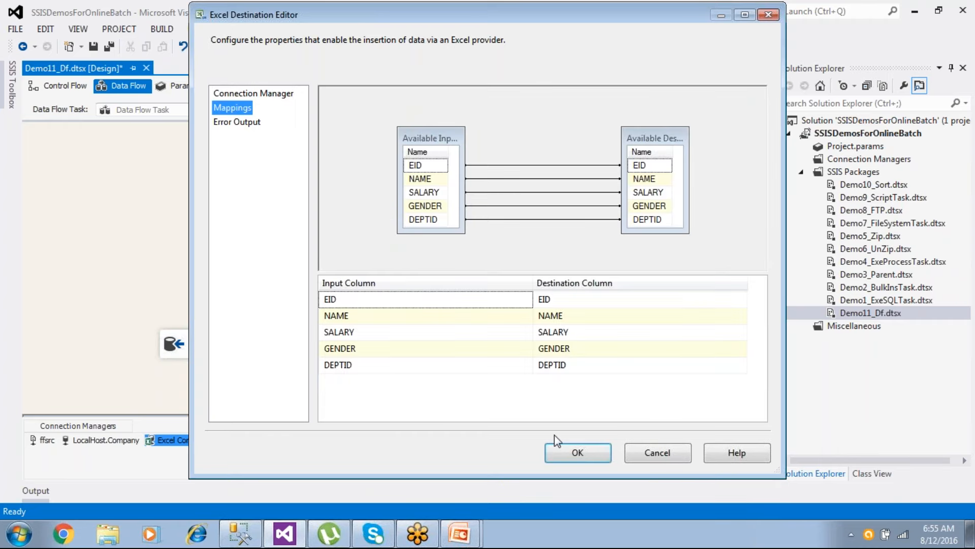
{"action": "left_click", "coordinate": [560, 456]}
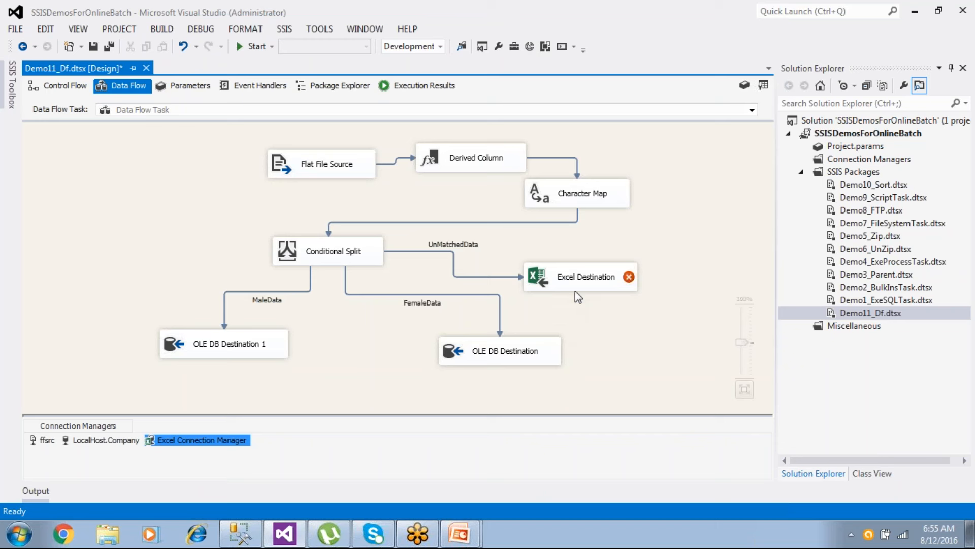
{"action": "mouse_move", "coordinate": [625, 282]}
{"action": "mouse_move", "coordinate": [592, 282]}
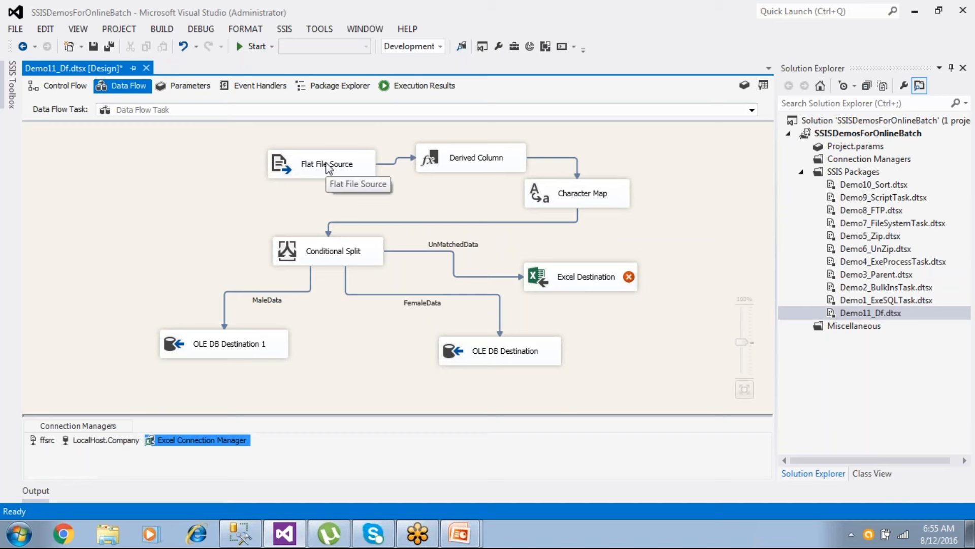
{"action": "left_click", "coordinate": [327, 167]}
{"action": "left_click", "coordinate": [585, 287]}
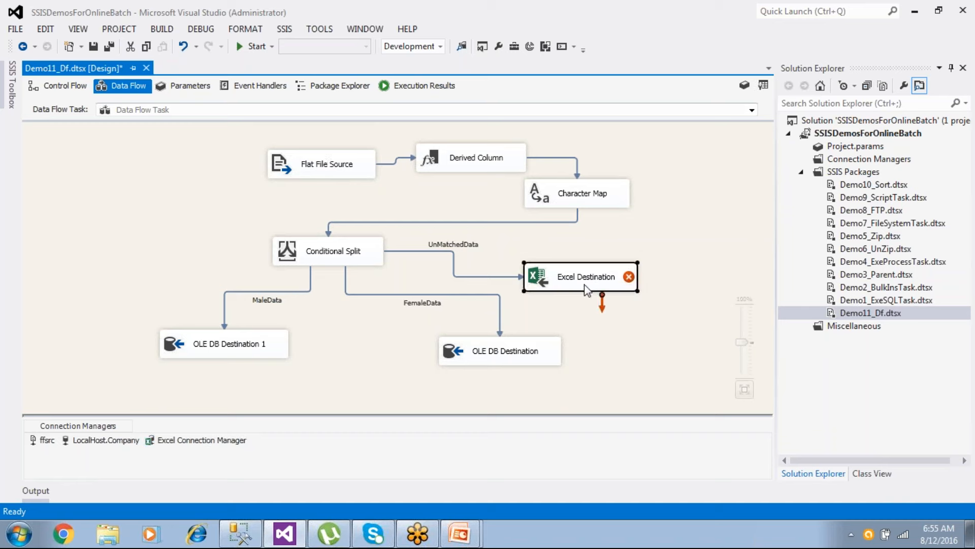
{"action": "key", "text": "ctrl+s"}
{"action": "left_click", "coordinate": [354, 176]}
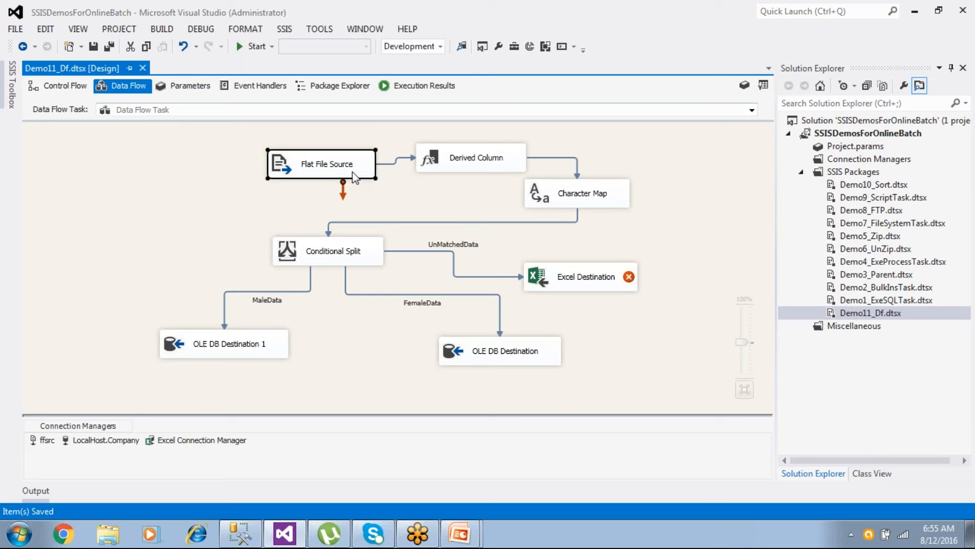
- Delete the UnMatchedData path to the Excel Destination and add a Data Conversion transformation beside the Conditional Split
{"action": "left_click", "coordinate": [446, 252]}
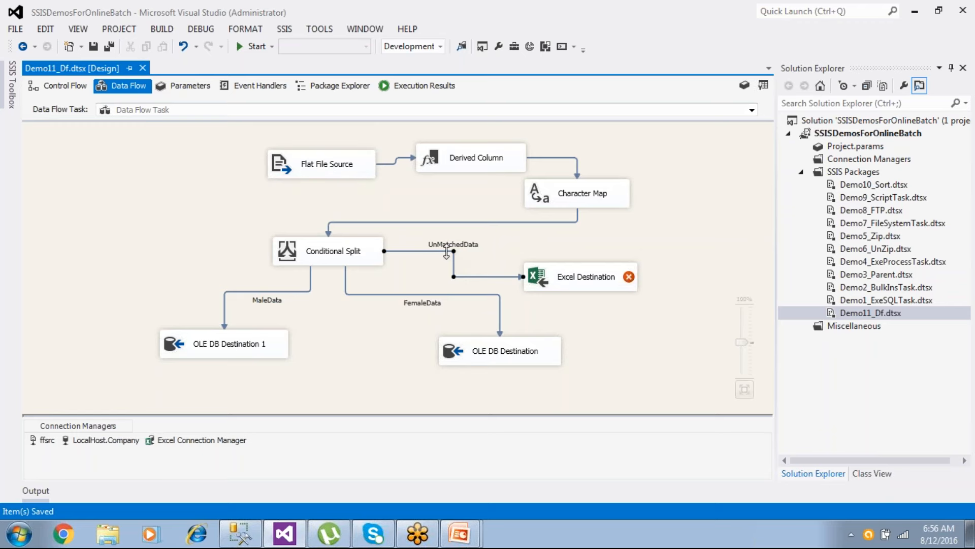
{"action": "key", "text": "Delete"}
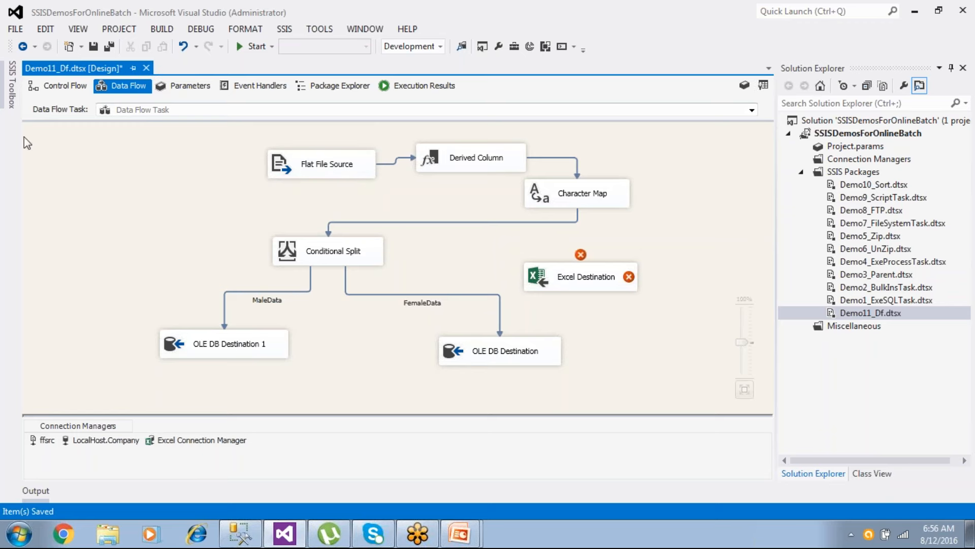
{"action": "left_click", "coordinate": [15, 96]}
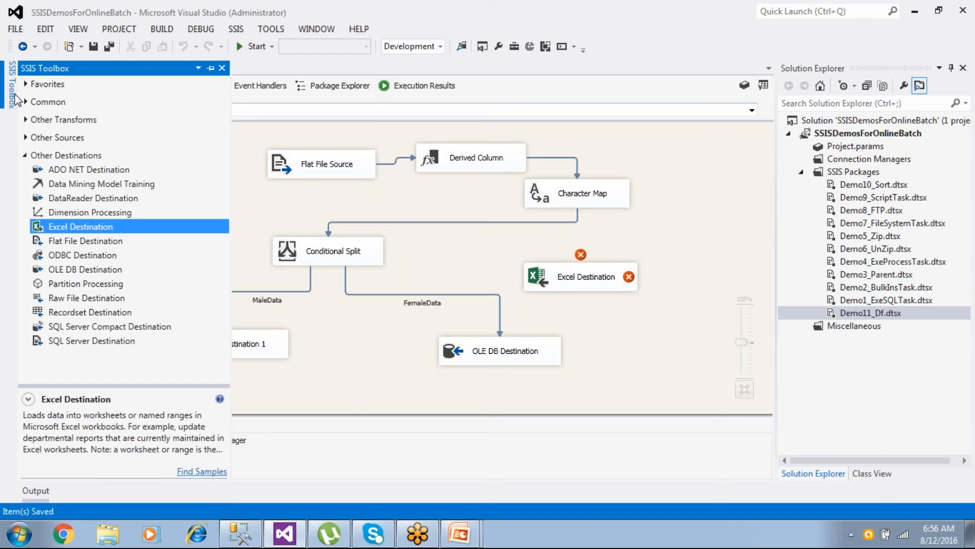
{"action": "left_click", "coordinate": [25, 156]}
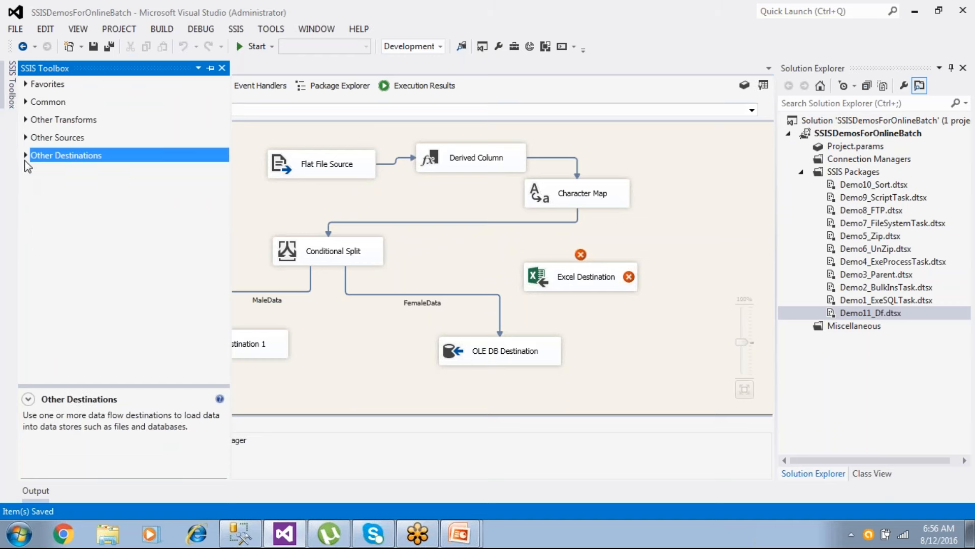
{"action": "left_click", "coordinate": [26, 103]}
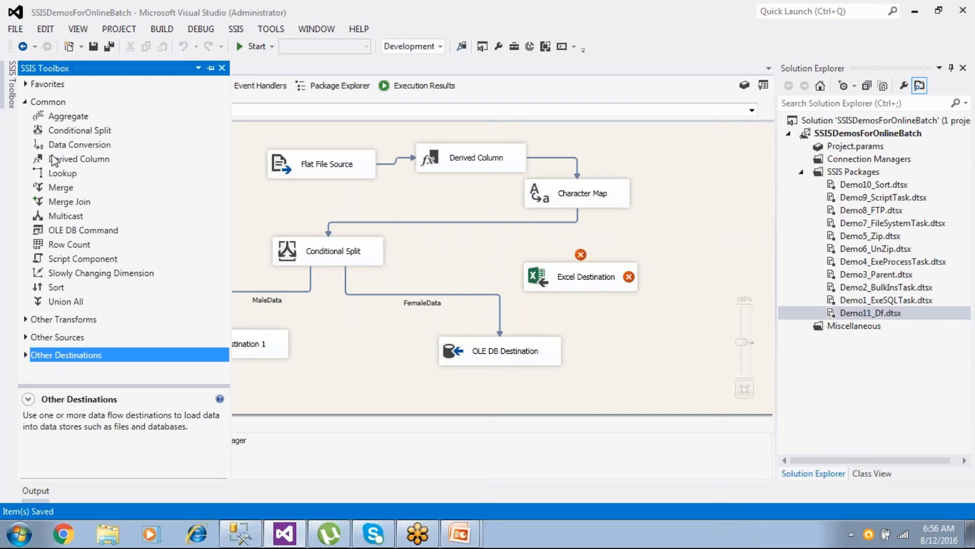
{"action": "left_click", "coordinate": [73, 147]}
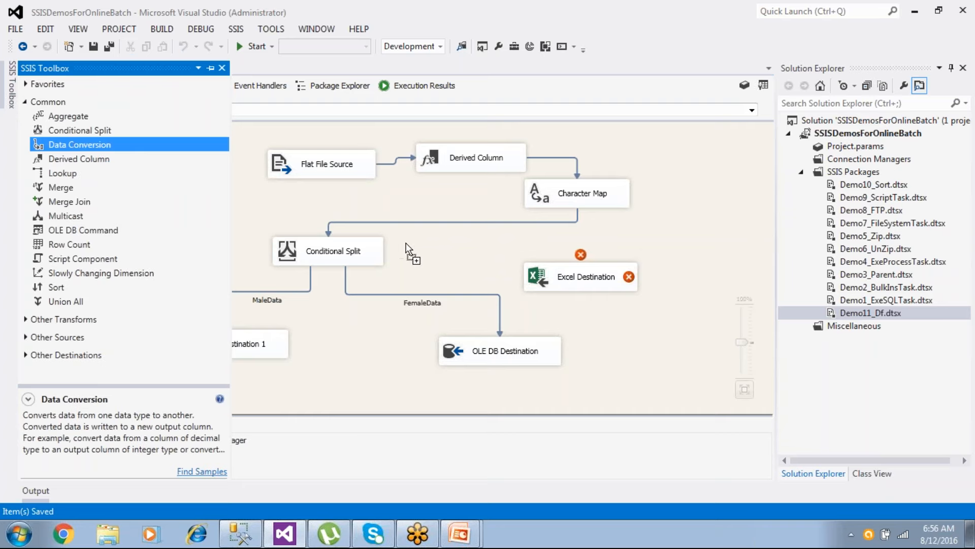
{"action": "left_click_drag", "start_coordinate": [406, 247], "coordinate": [407, 249]}
- Rearrange the Excel Destination, both OLE DB destinations and the Data Conversion to make room on the data flow canvas
{"action": "left_click", "coordinate": [584, 277]}
{"action": "left_click_drag", "start_coordinate": [584, 277], "coordinate": [629, 295]}
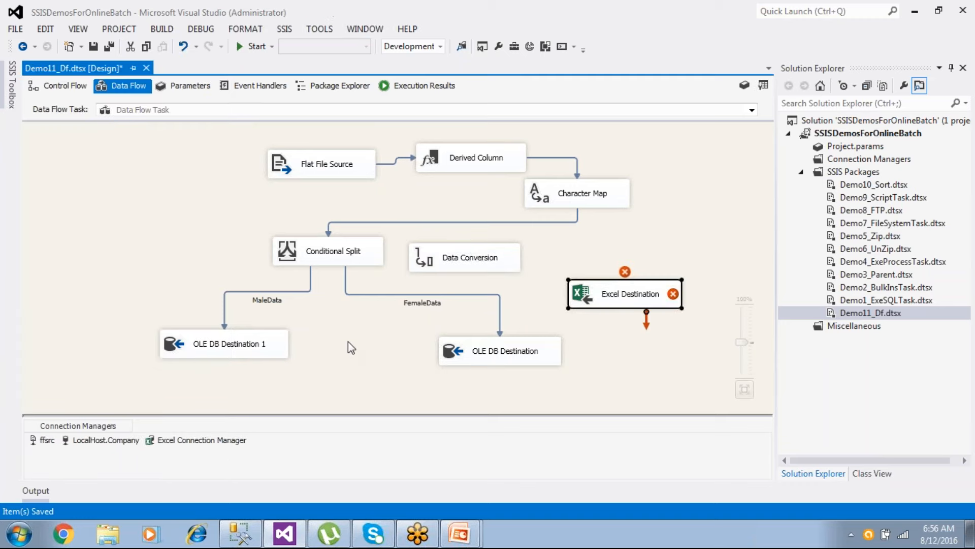
{"action": "left_click_drag", "start_coordinate": [232, 348], "coordinate": [209, 360]}
{"action": "left_click_drag", "start_coordinate": [495, 354], "coordinate": [454, 365]}
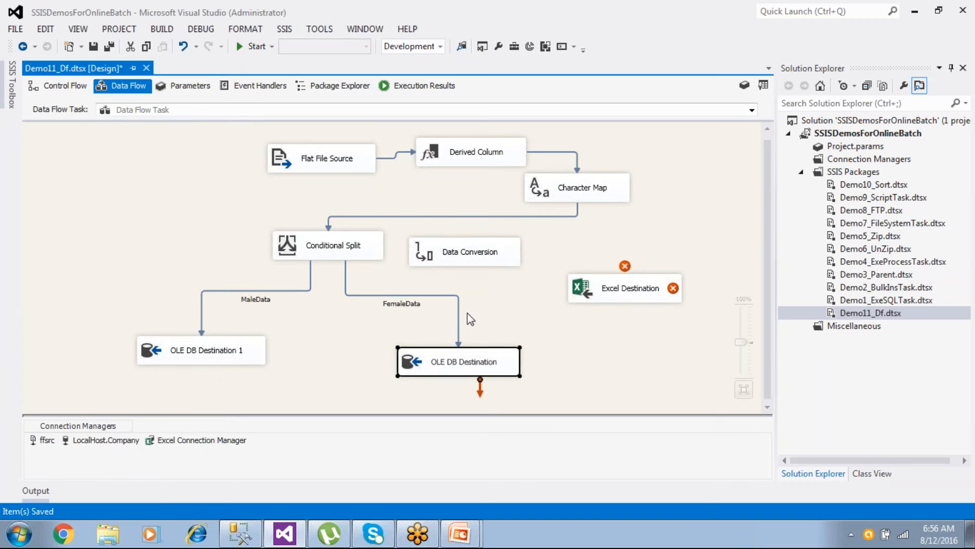
{"action": "left_click_drag", "start_coordinate": [454, 264], "coordinate": [473, 265]}
- Connect the Conditional Split's UnMatchedData output to the Data Conversion and select all its input columns for conversion
{"action": "left_click", "coordinate": [350, 249]}
{"action": "left_click_drag", "start_coordinate": [336, 274], "coordinate": [450, 254]}
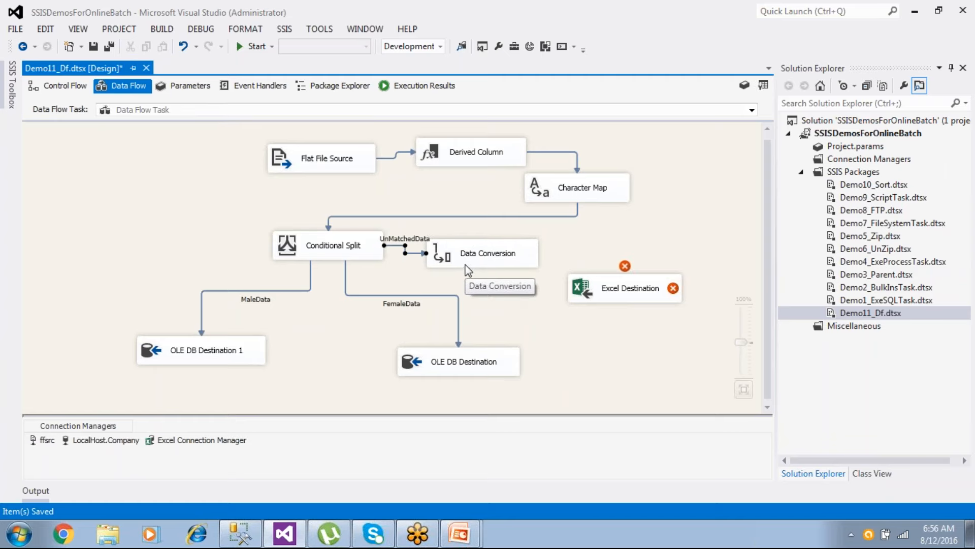
{"action": "double_click", "coordinate": [504, 263]}
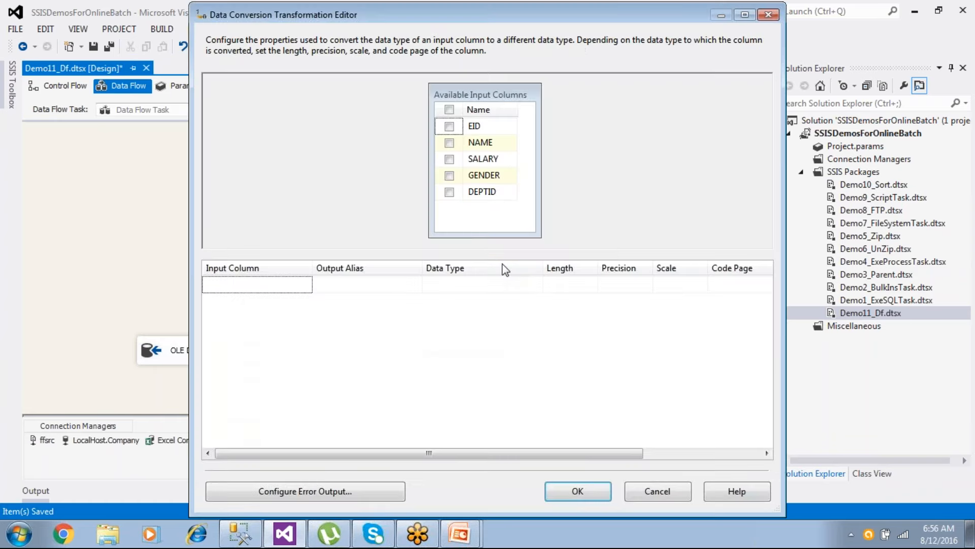
{"action": "left_click", "coordinate": [449, 110]}
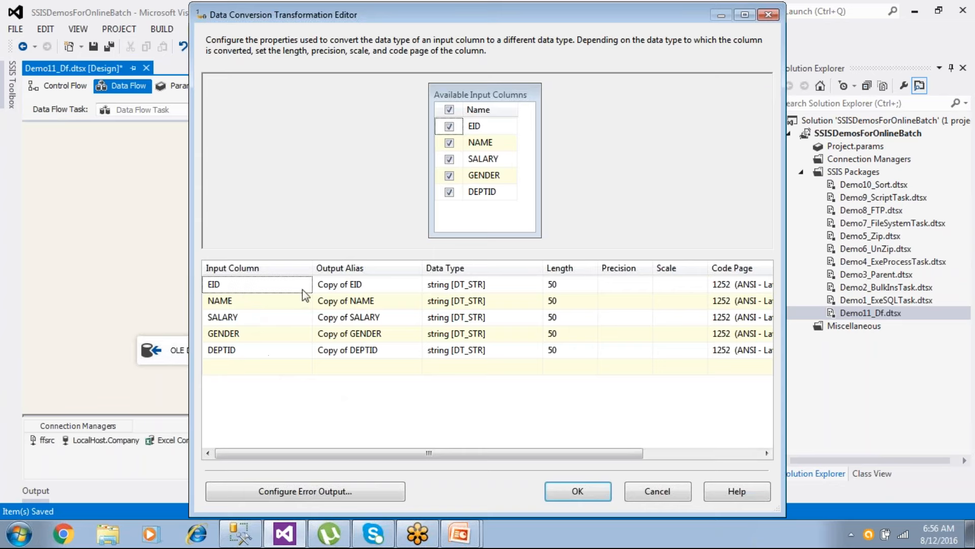
- Widen the Data Type column and set the EID and NAME data types to Unicode string [DT_WSTR]
{"action": "left_click", "coordinate": [468, 285]}
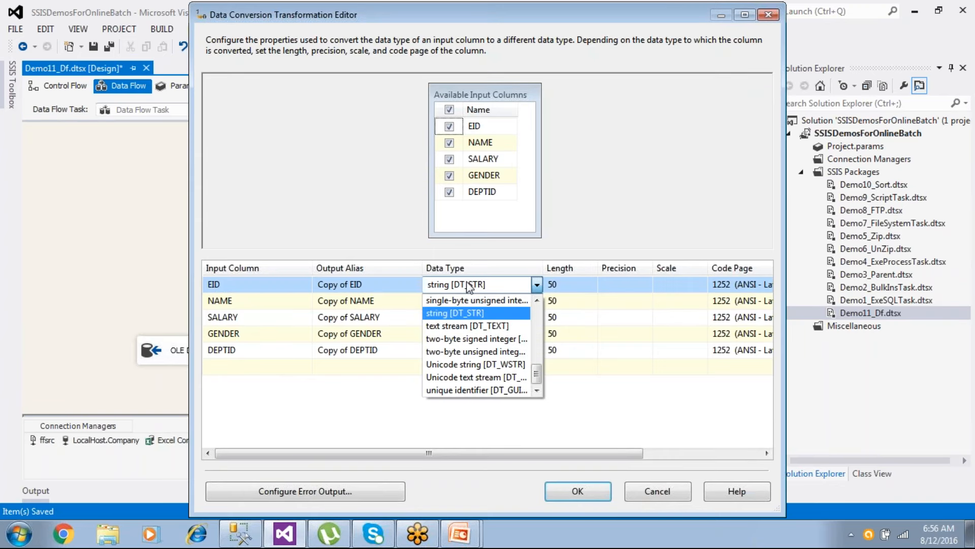
{"action": "left_click", "coordinate": [477, 377]}
{"action": "left_click_drag", "start_coordinate": [545, 266], "coordinate": [597, 266]}
{"action": "left_click", "coordinate": [561, 285]}
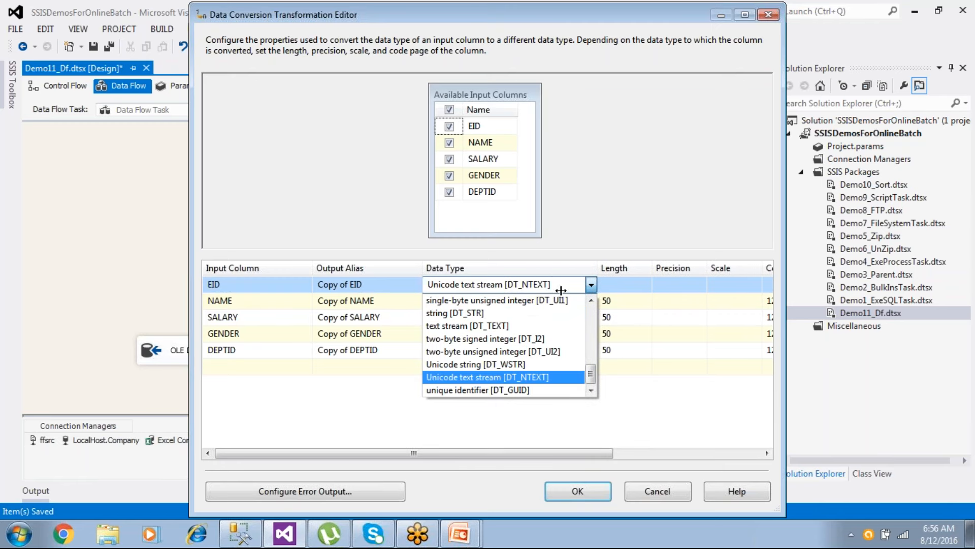
{"action": "left_click", "coordinate": [515, 364]}
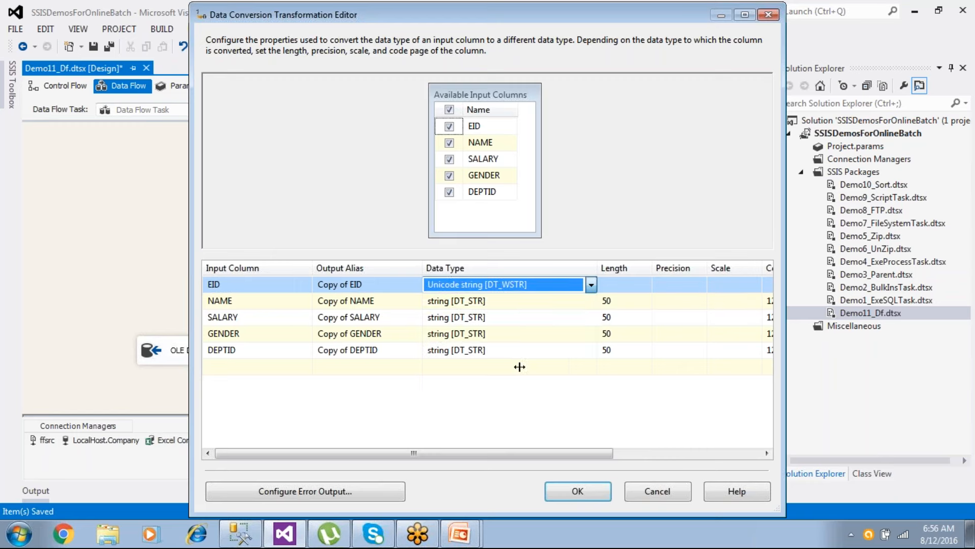
{"action": "left_click", "coordinate": [523, 302]}
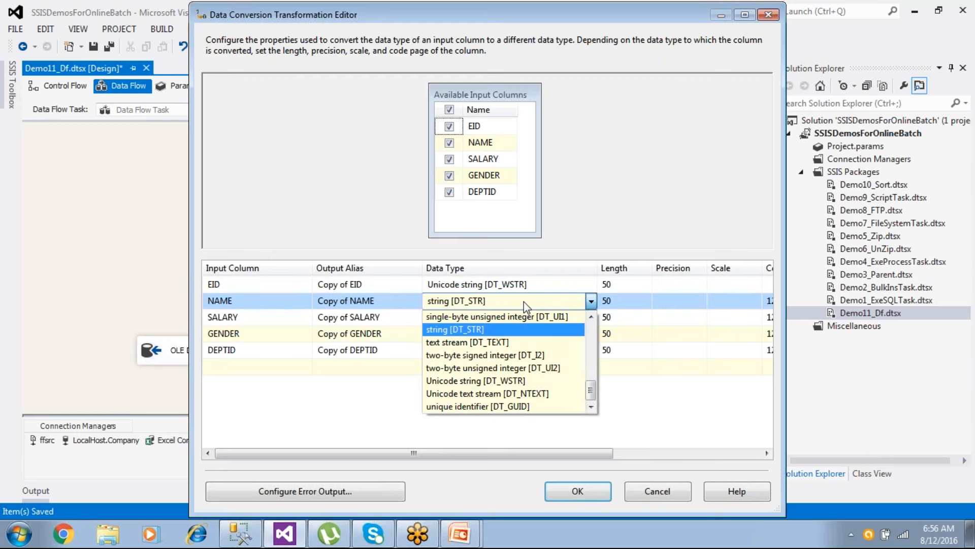
{"action": "left_click", "coordinate": [523, 381]}
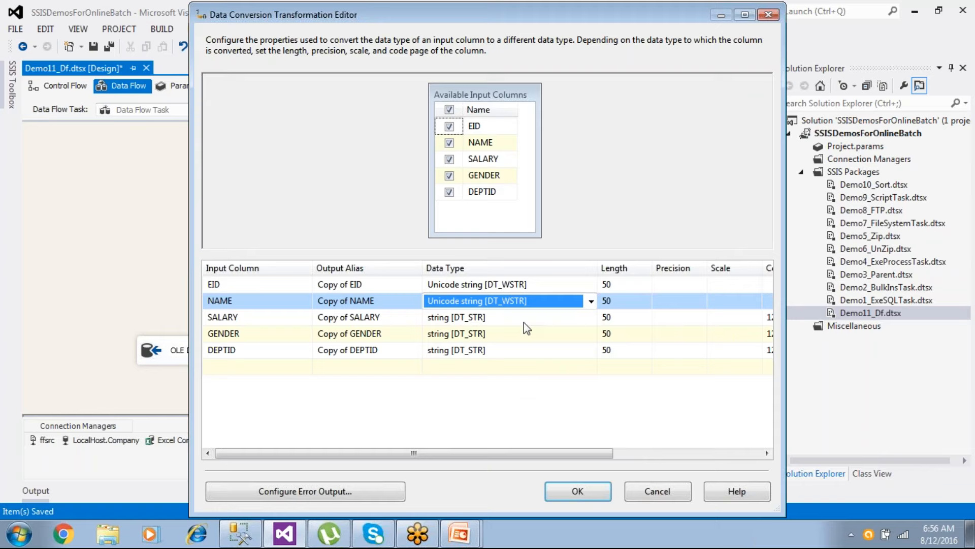
- Set the SALARY, GENDER and DEPTID data types to Unicode string [DT_WSTR] and confirm the Data Conversion settings
{"action": "left_click", "coordinate": [524, 322]}
{"action": "left_click", "coordinate": [526, 325]}
{"action": "left_click", "coordinate": [522, 397]}
{"action": "left_click", "coordinate": [522, 335]}
{"action": "left_click", "coordinate": [521, 336]}
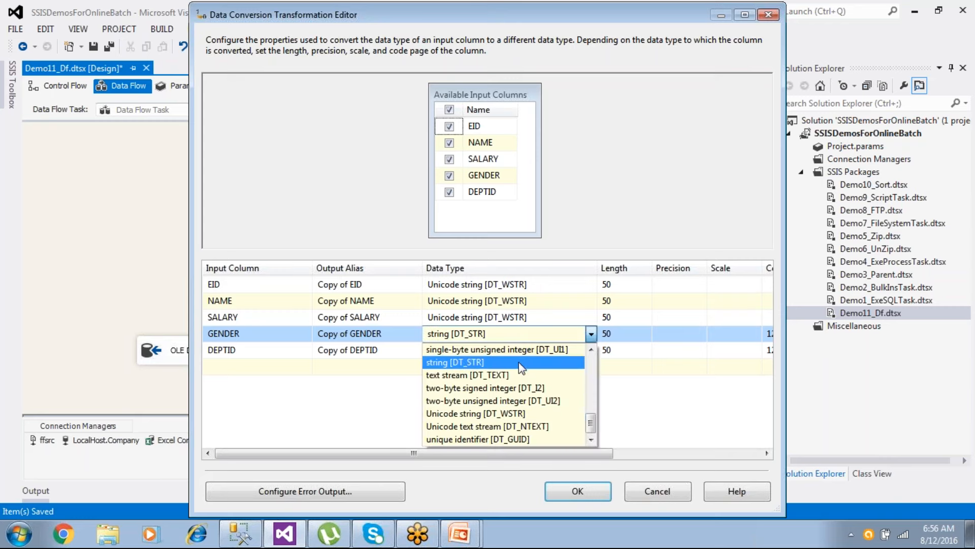
{"action": "left_click", "coordinate": [521, 414]}
{"action": "left_click", "coordinate": [519, 353]}
{"action": "left_click", "coordinate": [519, 353]}
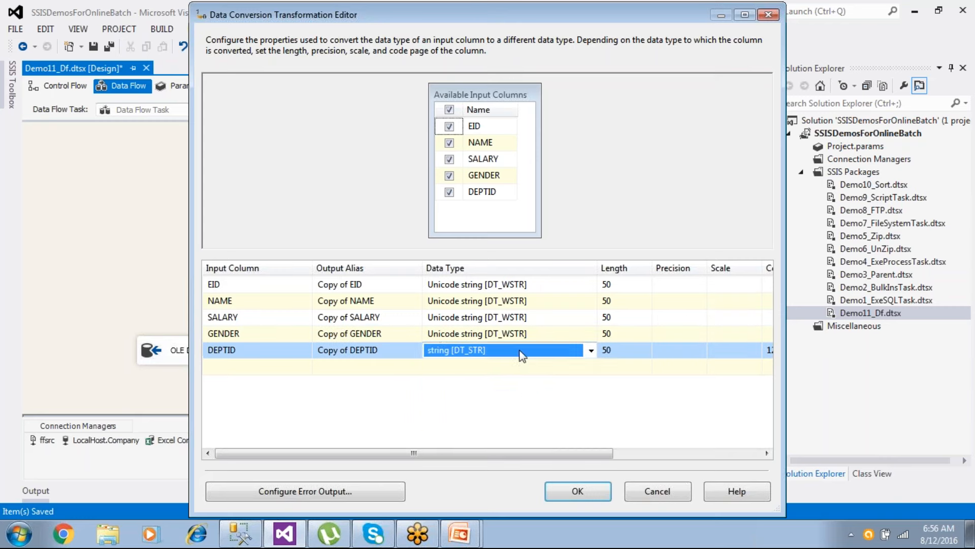
{"action": "left_click", "coordinate": [518, 429]}
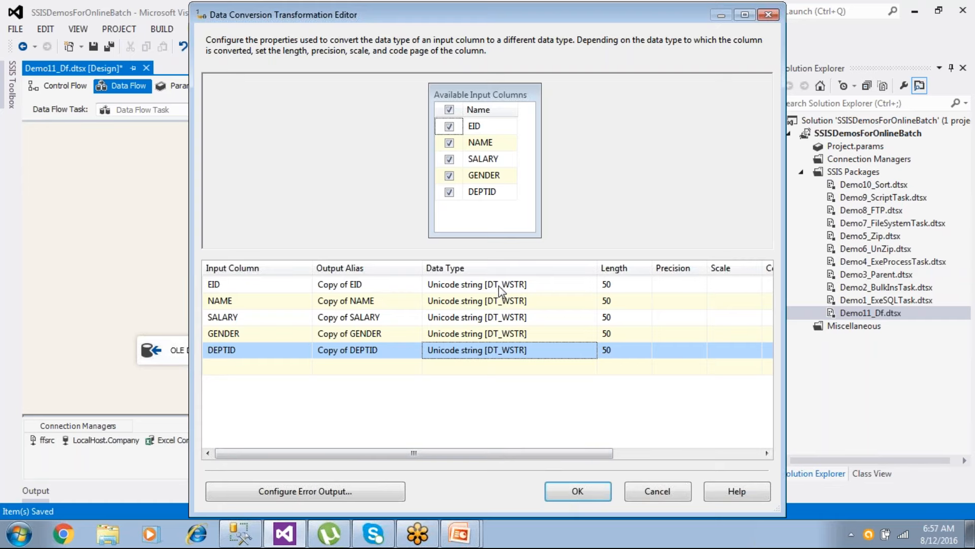
{"action": "left_click", "coordinate": [574, 490]}
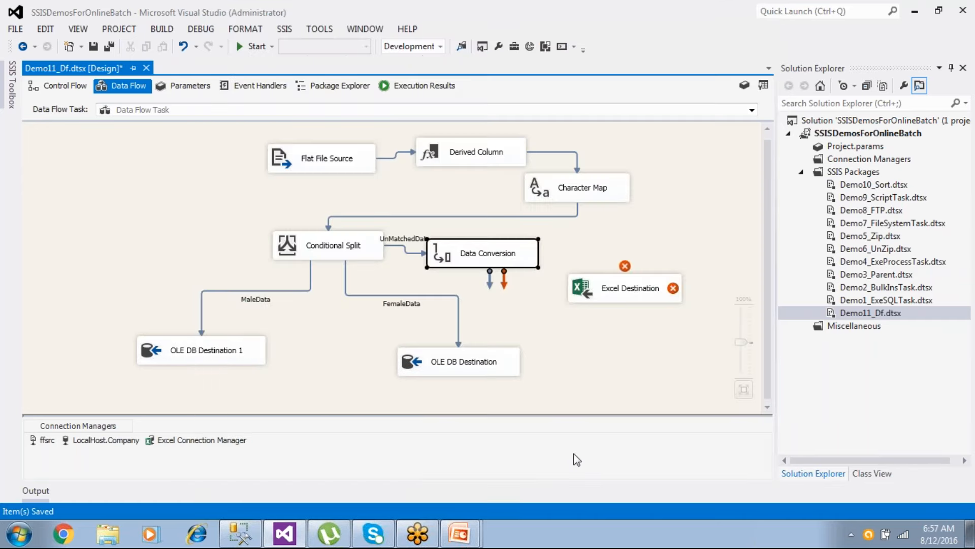
- Connect the Data Conversion's output to the Excel Destination and open the destination's column mappings
{"action": "left_click_drag", "start_coordinate": [489, 282], "coordinate": [628, 303]}
{"action": "double_click", "coordinate": [644, 299]}
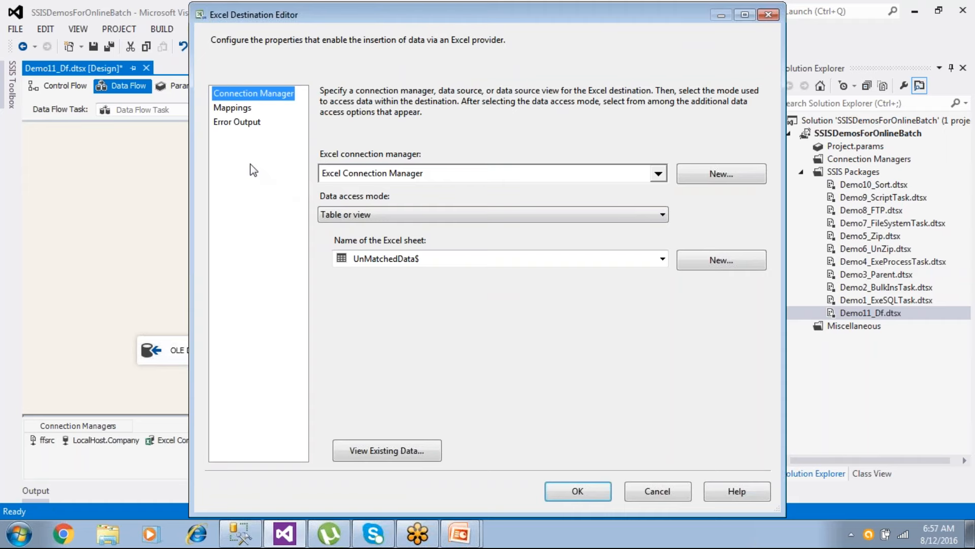
{"action": "left_click", "coordinate": [239, 108]}
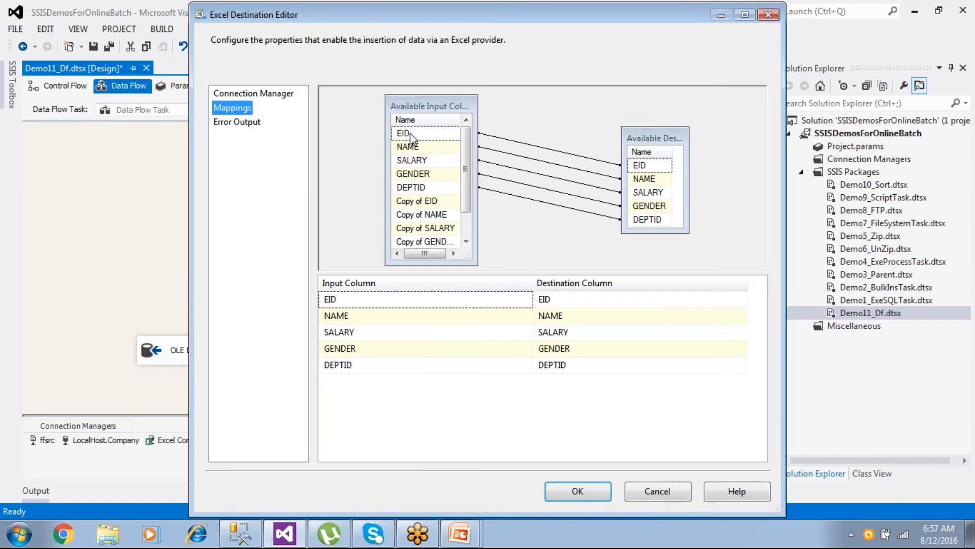
- Map Copy of EID to the EID destination column and Copy of NAME to NAME
{"action": "left_click", "coordinate": [374, 296]}
{"action": "left_click", "coordinate": [368, 299]}
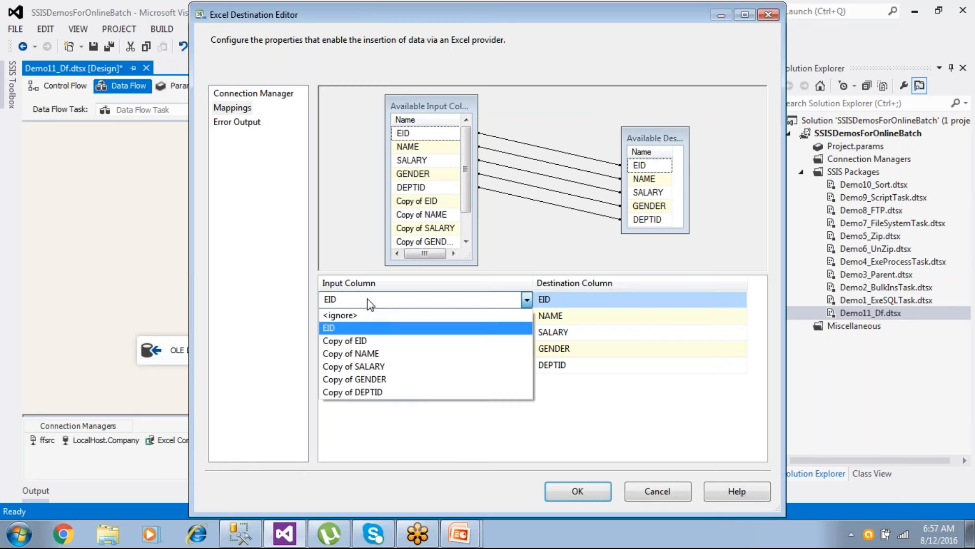
{"action": "left_click", "coordinate": [358, 342]}
{"action": "left_click", "coordinate": [359, 316]}
{"action": "left_click", "coordinate": [360, 317]}
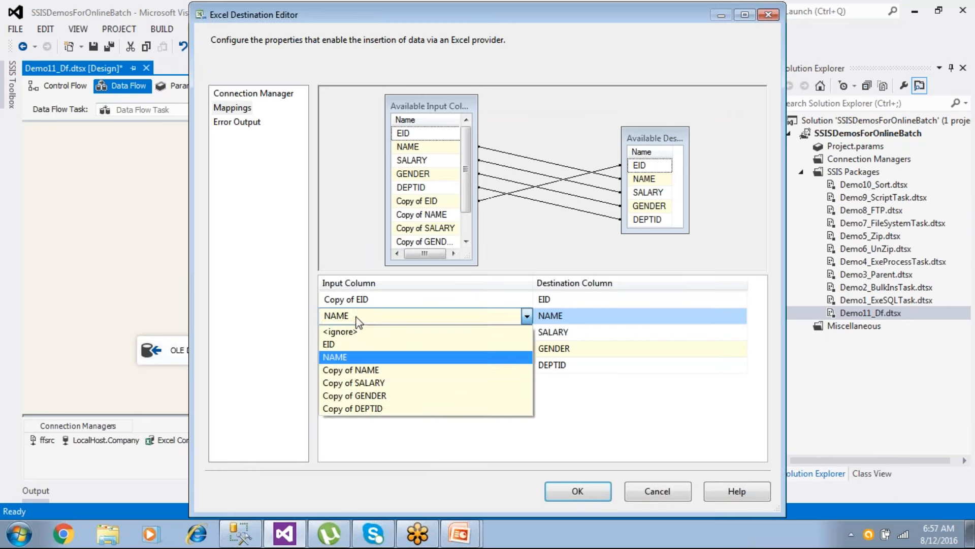
{"action": "left_click", "coordinate": [355, 370]}
- Map Copy of SALARY, Copy of GENDER and Copy of DEPTID to the SALARY, GENDER and DEPTID destination columns
{"action": "left_click", "coordinate": [355, 336]}
{"action": "left_click", "coordinate": [355, 335]}
{"action": "left_click", "coordinate": [365, 401]}
{"action": "left_click", "coordinate": [368, 350]}
{"action": "left_click", "coordinate": [368, 350]}
{"action": "left_click", "coordinate": [365, 428]}
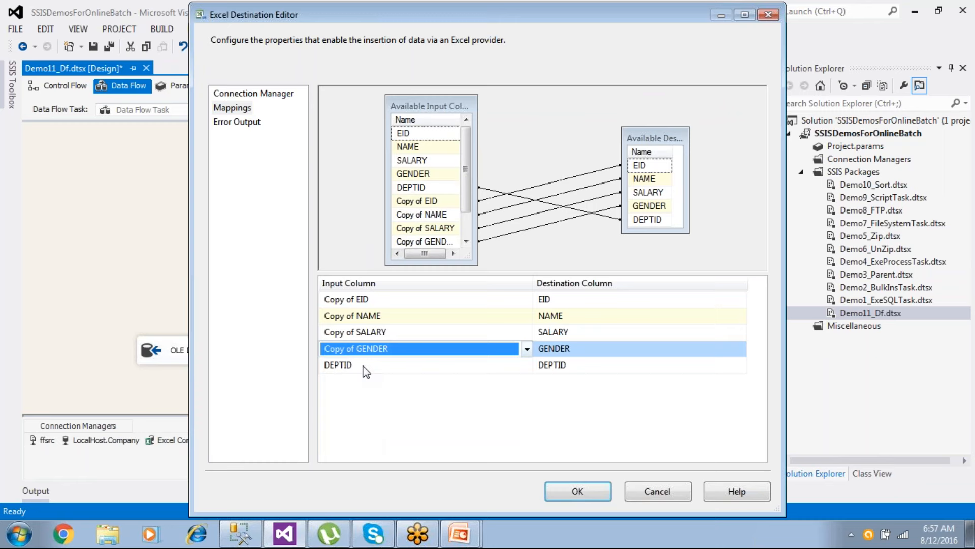
{"action": "left_click", "coordinate": [364, 365]}
{"action": "left_click", "coordinate": [364, 365]}
{"action": "left_click", "coordinate": [368, 457]}
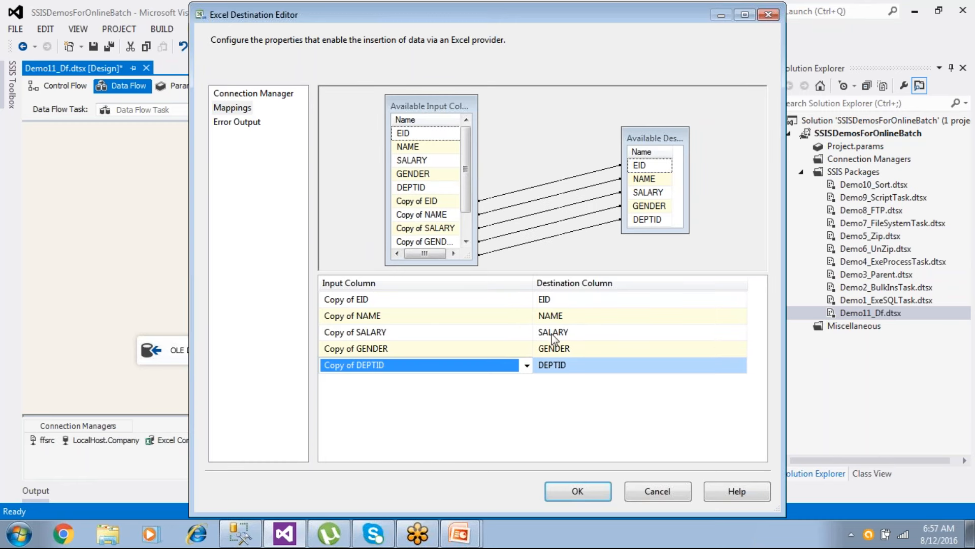
- Confirm the Excel Destination column mappings and save the Demo11_Df package
{"action": "left_click_drag", "start_coordinate": [651, 133], "coordinate": [650, 175]}
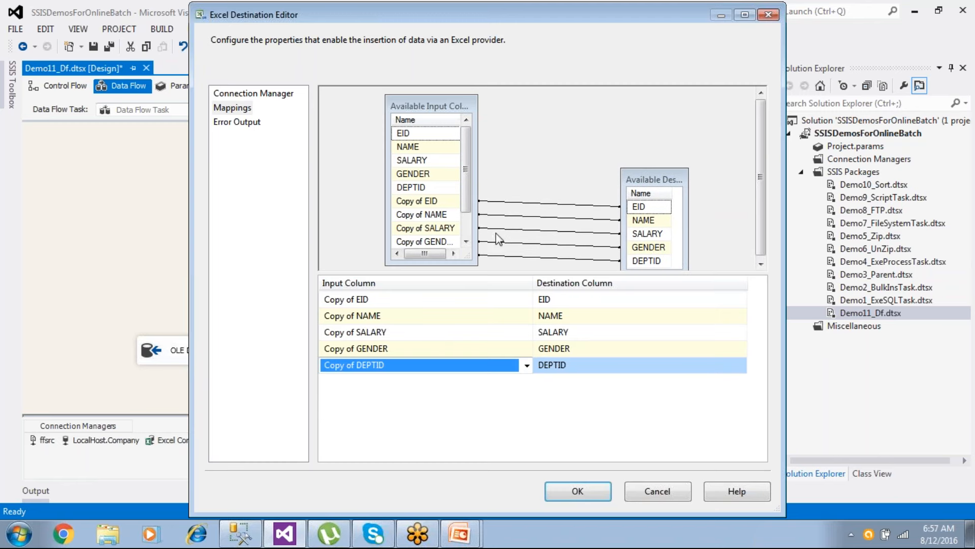
{"action": "left_click", "coordinate": [592, 492]}
{"action": "left_click", "coordinate": [635, 245]}
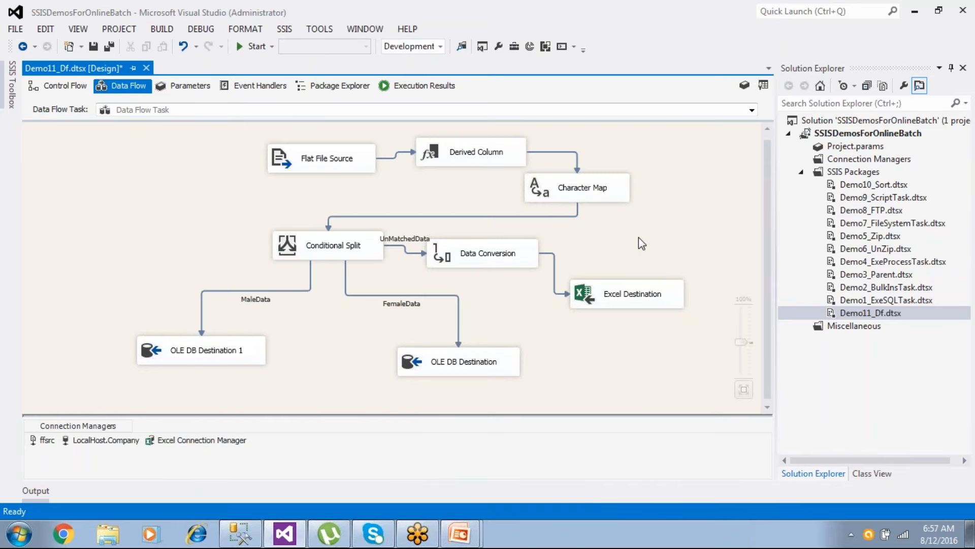
{"action": "key", "text": "ctrl+s"}
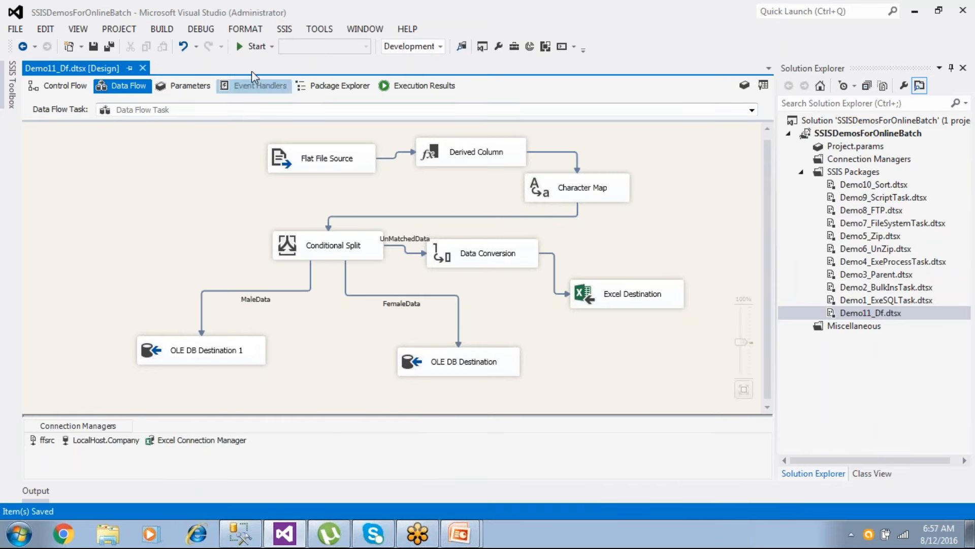
- Run the Demo11_Df package, switch to SQL Server Management Studio and re-run the FemaleData and MaleData queries
{"action": "left_click", "coordinate": [241, 534]}
{"action": "left_click", "coordinate": [283, 249]}
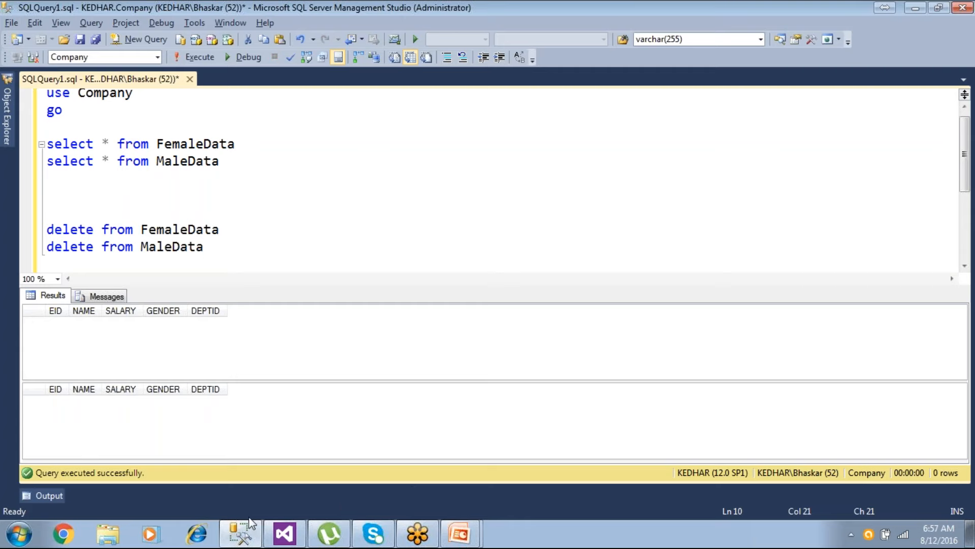
{"action": "left_click", "coordinate": [282, 542]}
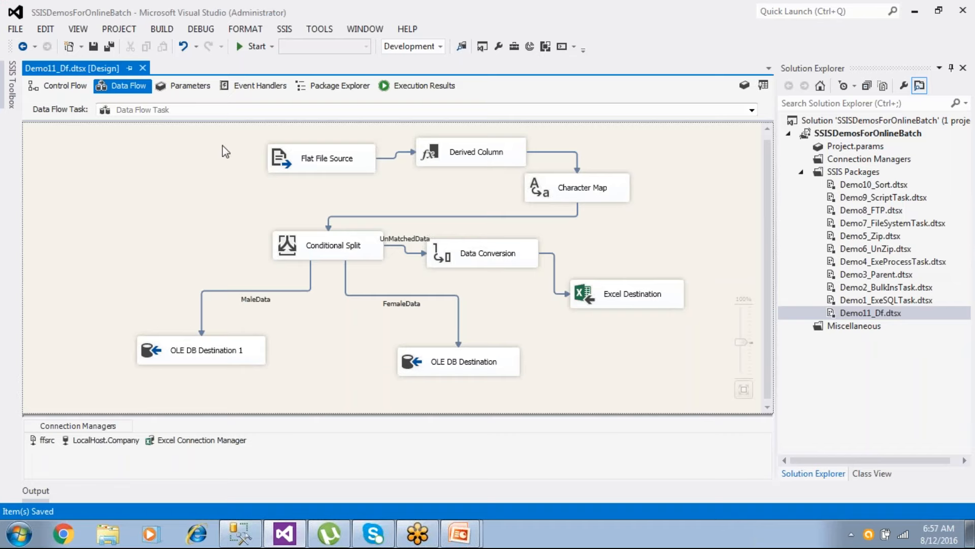
{"action": "left_click", "coordinate": [257, 46]}
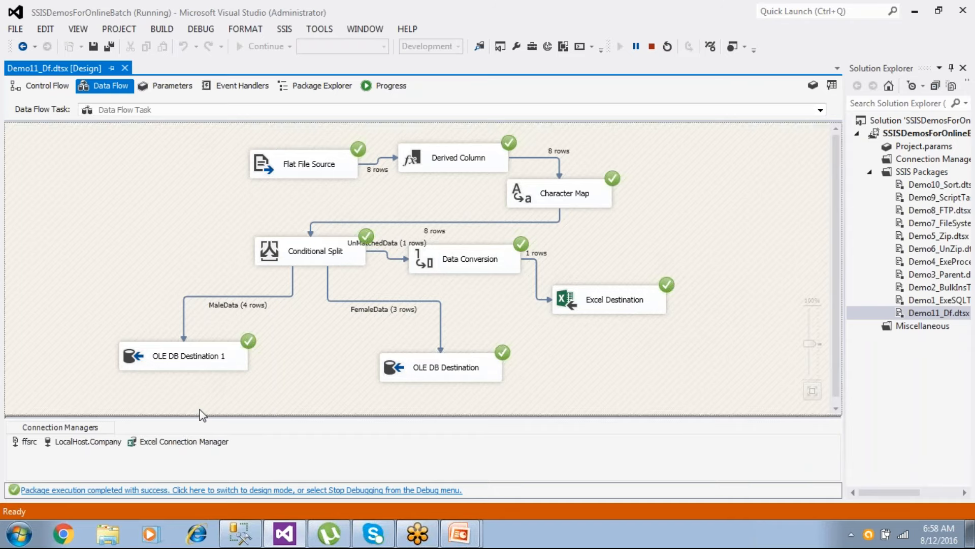
{"action": "key", "text": "alt+Tab"}
{"action": "key", "text": "F5"}
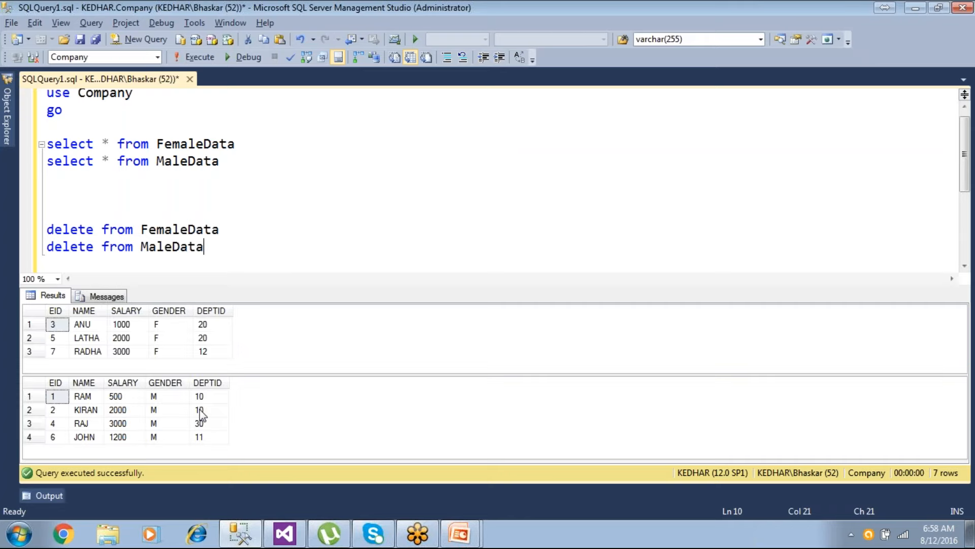
- Open the Emp workbook in D:\INDIA from Windows Explorer, examine the rows on the UnMatchedData sheet, and close both windows
{"action": "key", "text": "super+e"}
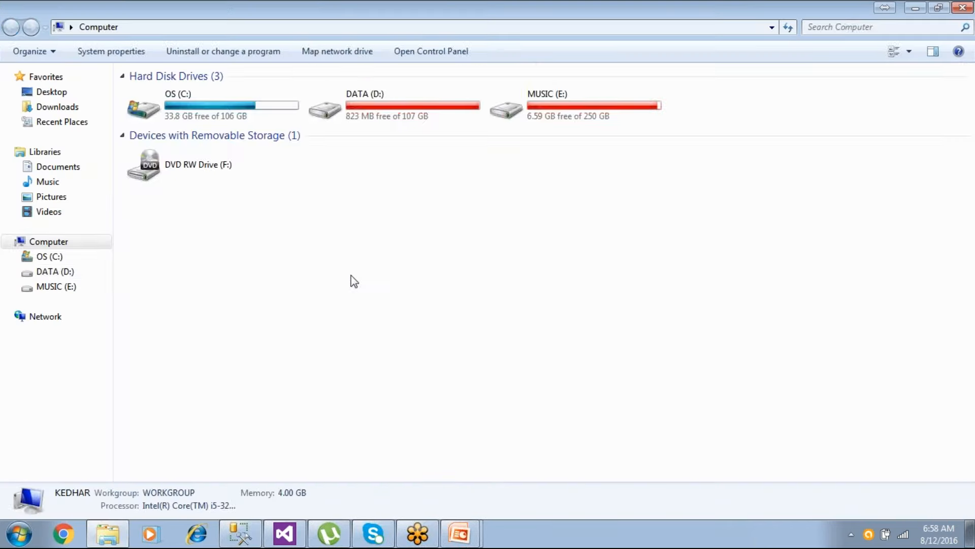
{"action": "double_click", "coordinate": [404, 110]}
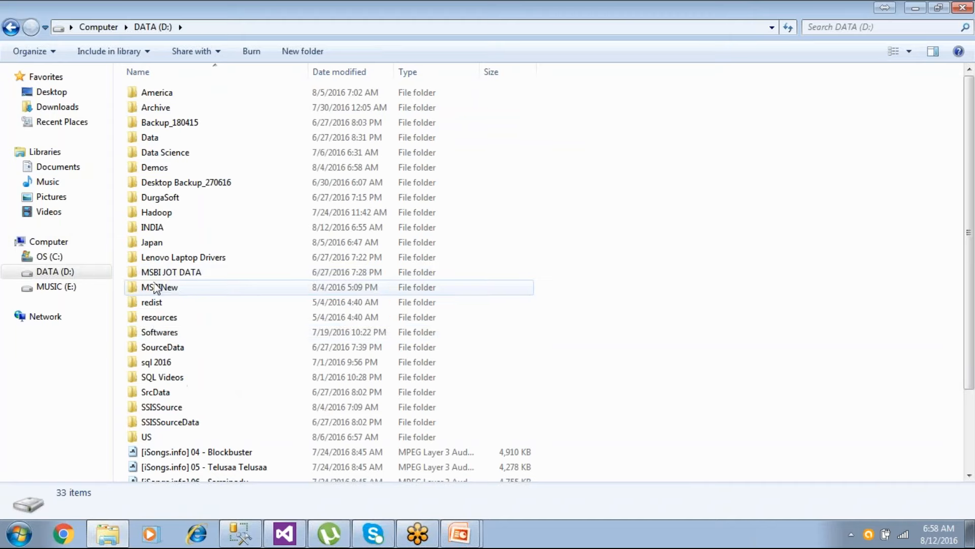
{"action": "double_click", "coordinate": [152, 227]}
{"action": "double_click", "coordinate": [150, 95]}
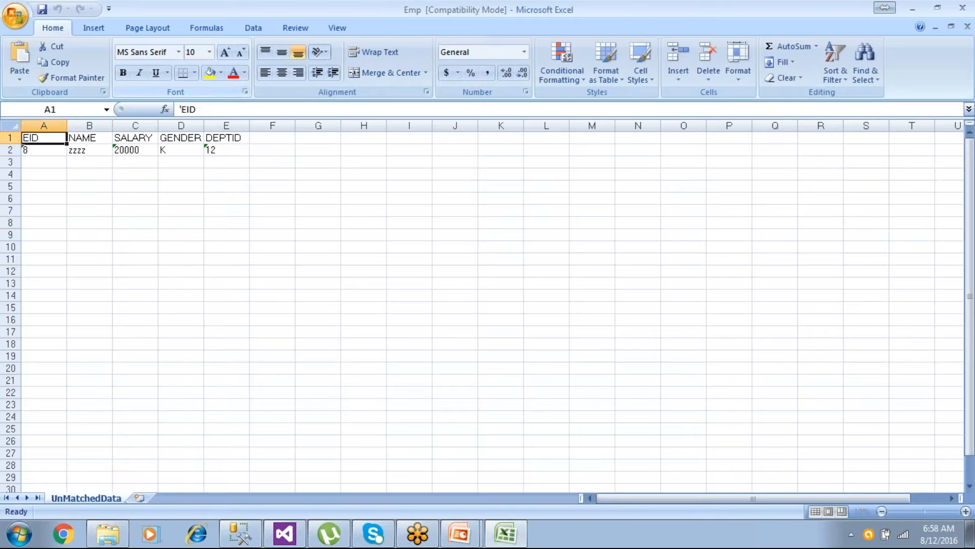
{"action": "left_click", "coordinate": [146, 226]}
{"action": "left_click", "coordinate": [181, 148]}
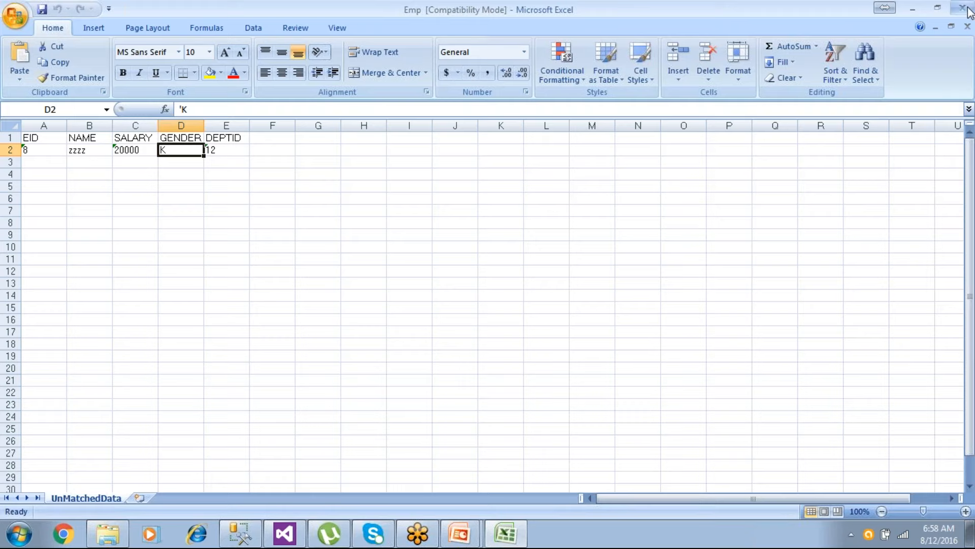
{"action": "left_click", "coordinate": [962, 8]}
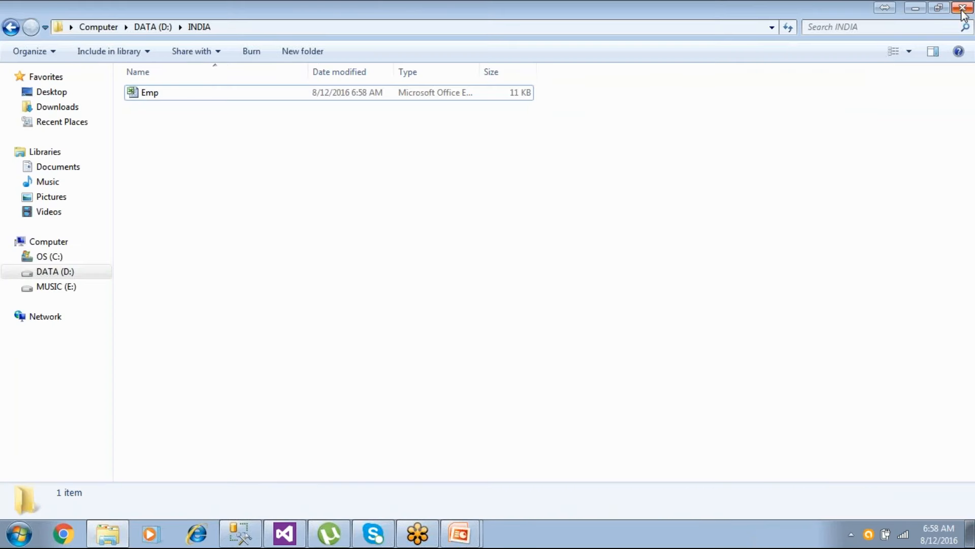
{"action": "left_click", "coordinate": [962, 8]}
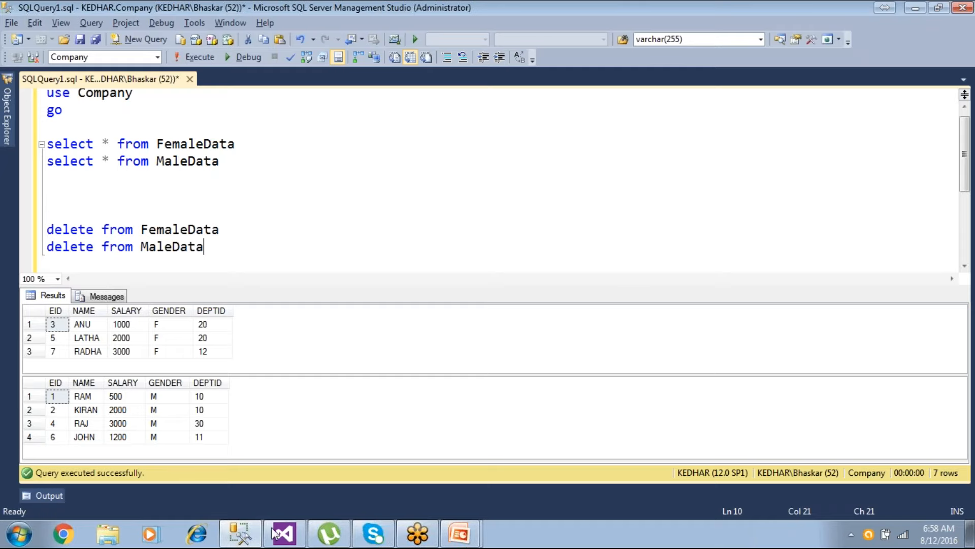
- Switch to PowerPoint and read the Derived Column Transformation slide
{"action": "left_click", "coordinate": [460, 540]}
{"action": "left_click", "coordinate": [481, 503]}
{"action": "key", "text": "alt+Tab"}
{"action": "key", "text": "alt+Tab"}
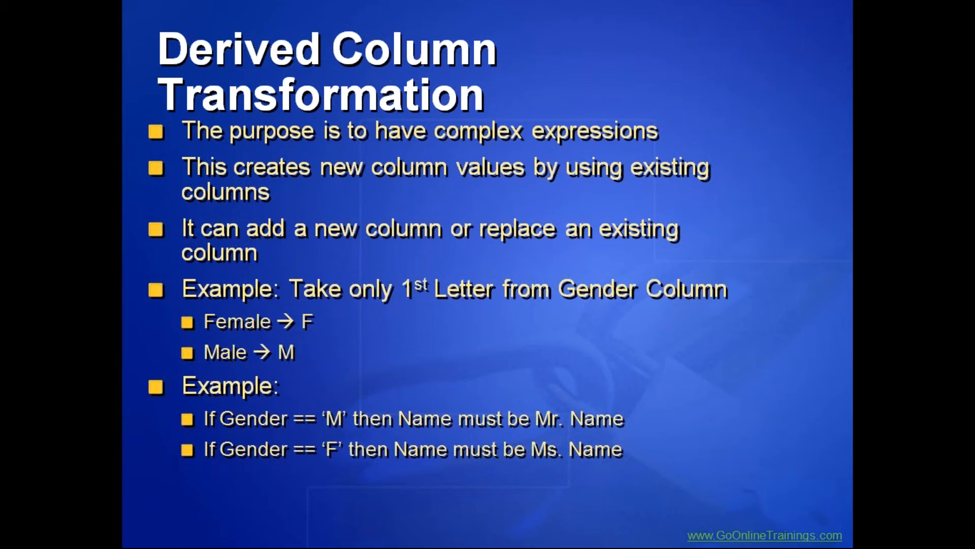
{"action": "key", "text": "alt+Tab"}
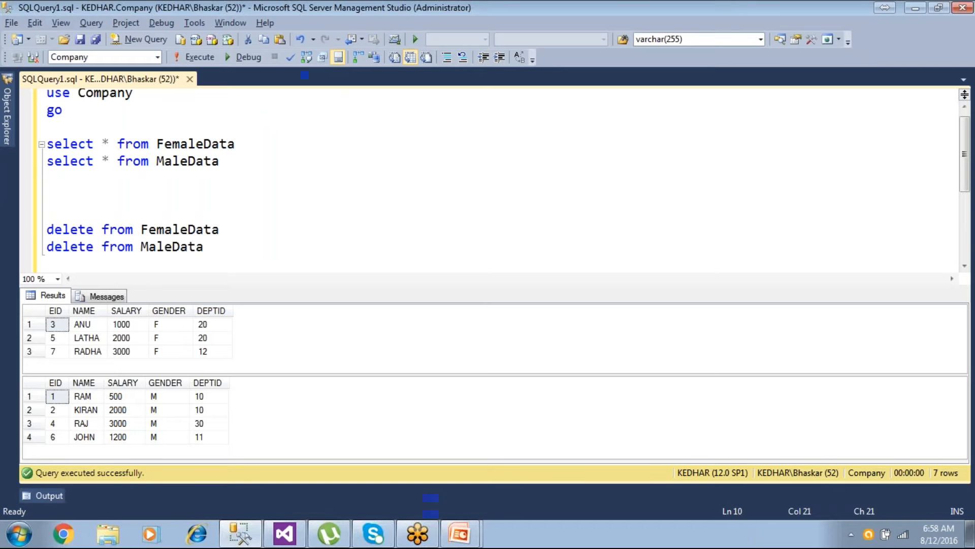
- Switch back to Visual Studio, return the package to design mode and apply Auto Layout to the data flow diagram
{"action": "left_click", "coordinate": [291, 537]}
{"action": "left_click", "coordinate": [331, 489]}
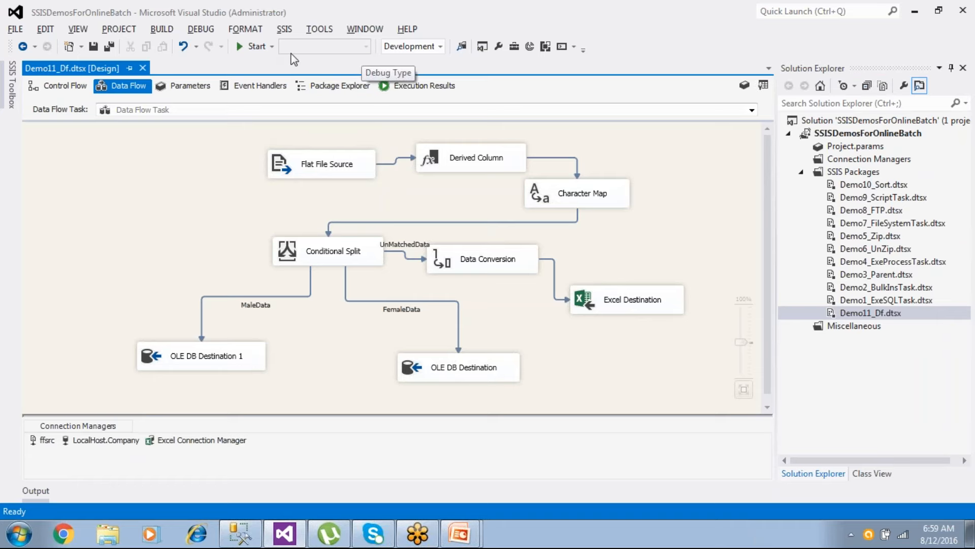
{"action": "left_click", "coordinate": [246, 30]}
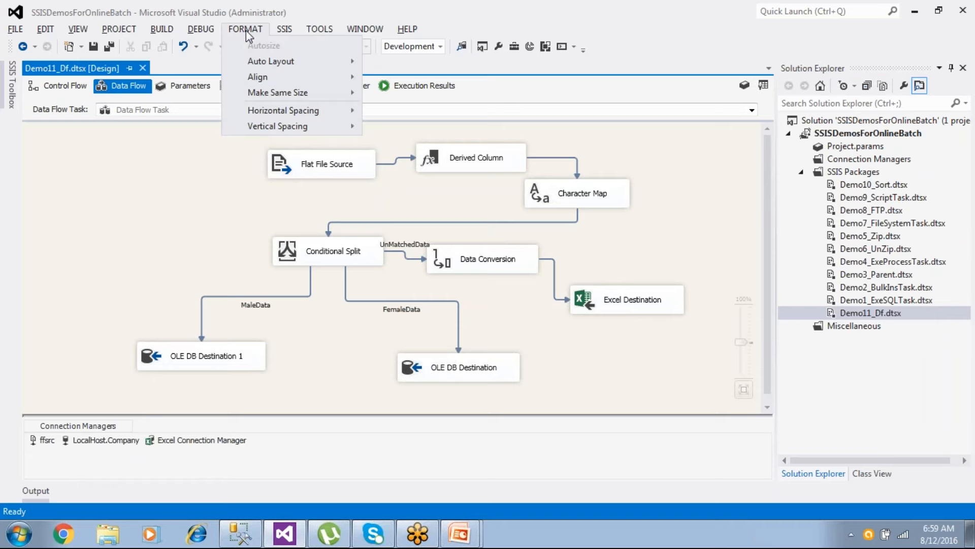
{"action": "mouse_move", "coordinate": [258, 65]}
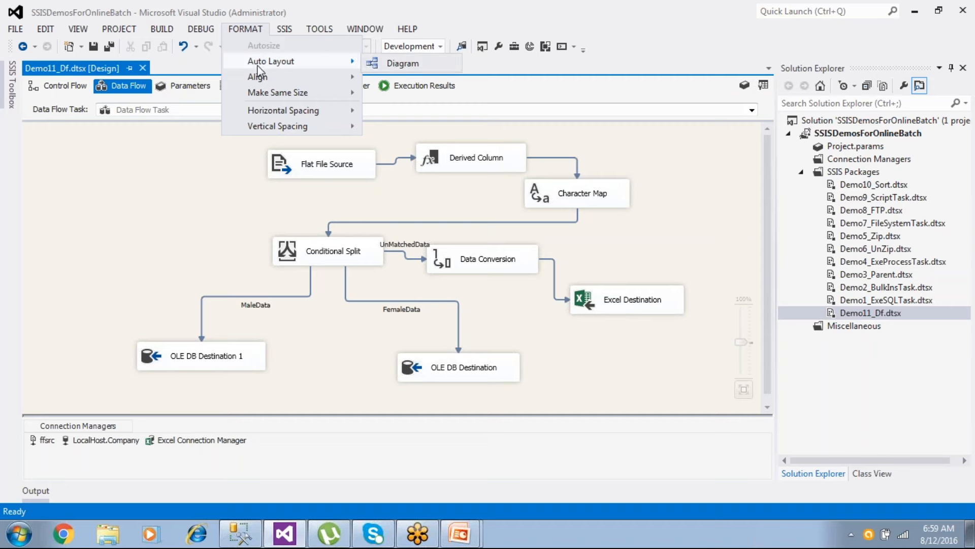
{"action": "left_click", "coordinate": [399, 65]}
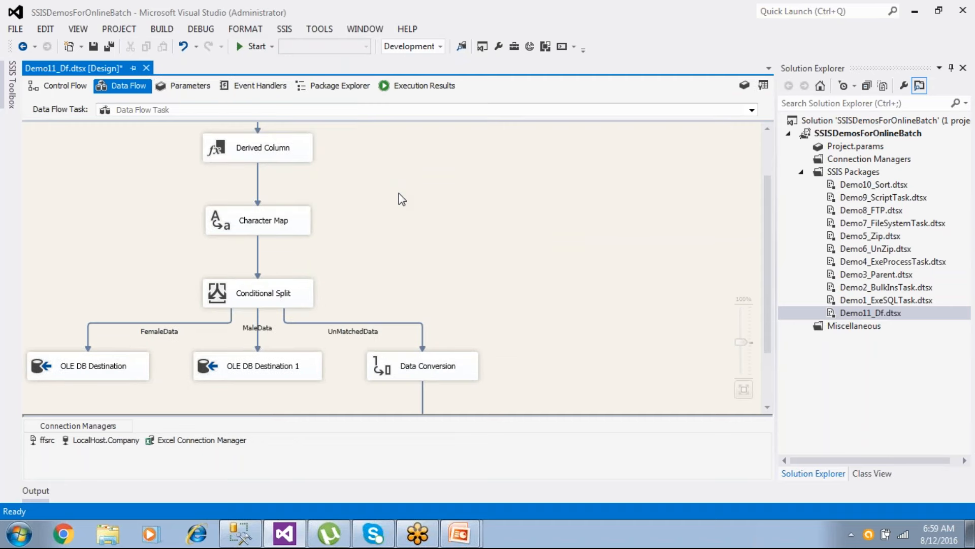
{"action": "scroll", "coordinate": [399, 195], "scroll_direction": "up", "scroll_amount": 3}
{"action": "scroll", "coordinate": [400, 200], "scroll_direction": "down", "scroll_amount": 6}
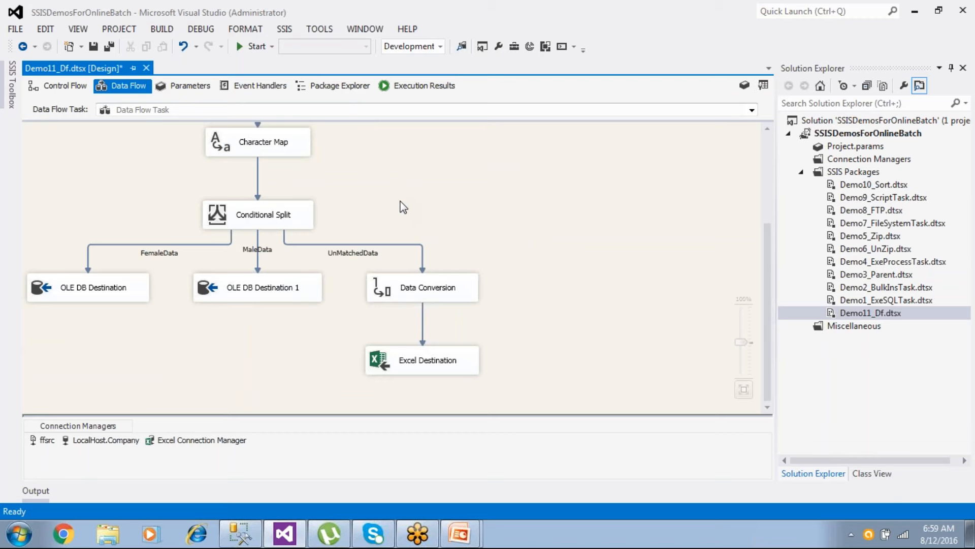
{"action": "scroll", "coordinate": [397, 276], "scroll_direction": "up", "scroll_amount": 3}
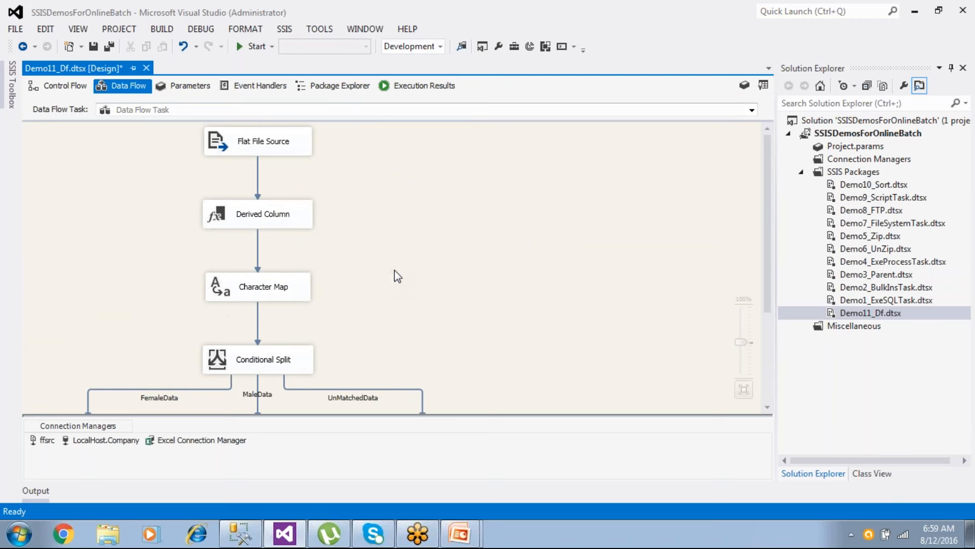
- Review the settings of the Derived Column, Character Map and Conditional Split transformations and the branches below the split
{"action": "double_click", "coordinate": [285, 222]}
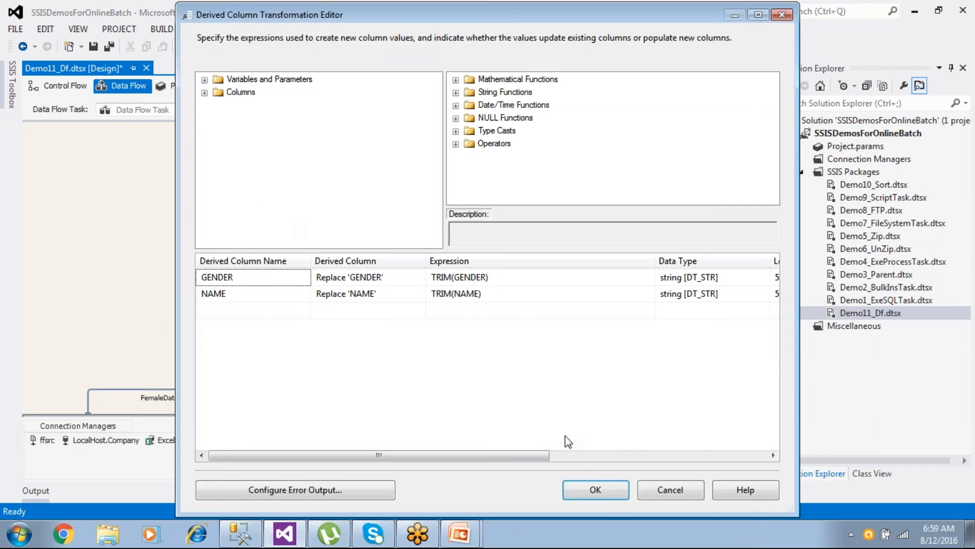
{"action": "left_click", "coordinate": [595, 488]}
{"action": "double_click", "coordinate": [301, 293]}
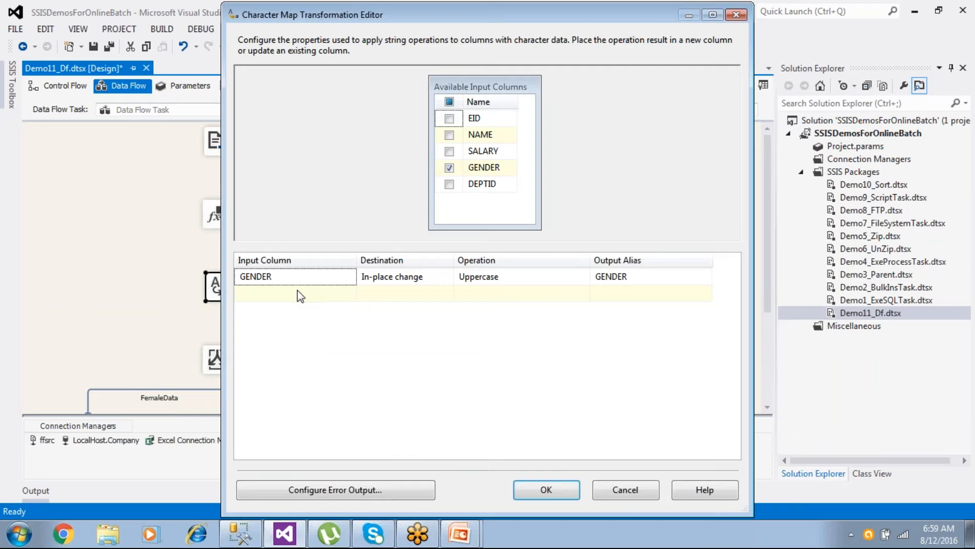
{"action": "left_click", "coordinate": [516, 488]}
{"action": "double_click", "coordinate": [303, 365]}
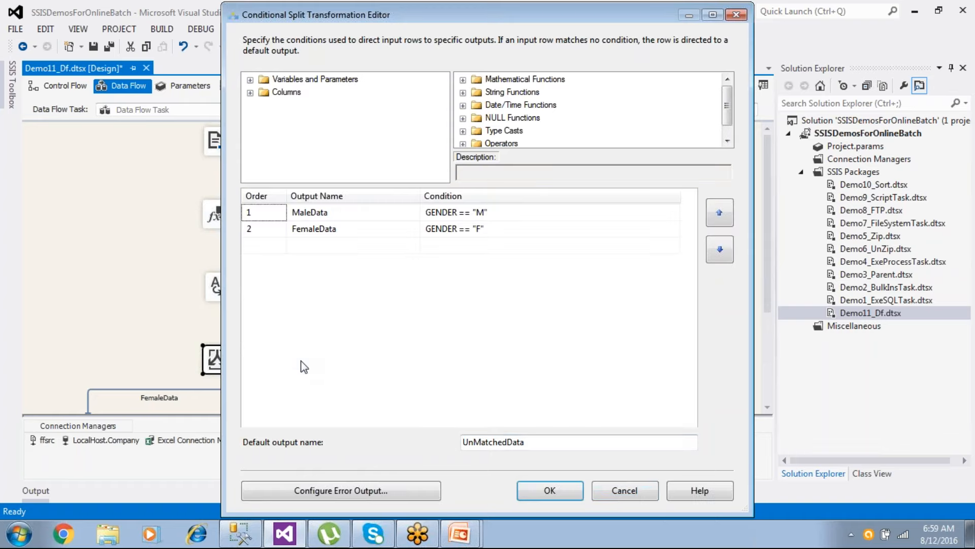
{"action": "left_click", "coordinate": [550, 490]}
{"action": "scroll", "coordinate": [519, 365], "scroll_direction": "down", "scroll_amount": 3}
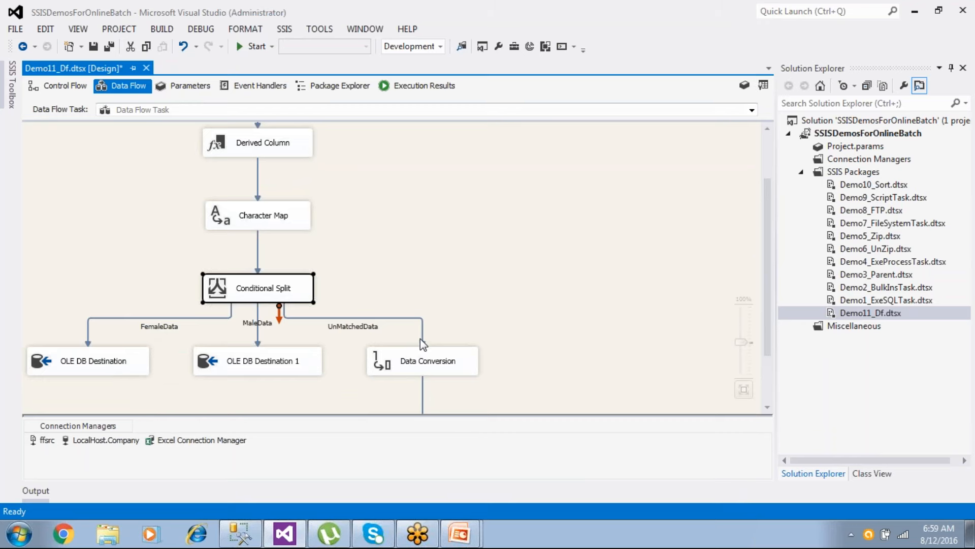
{"action": "scroll", "coordinate": [420, 338], "scroll_direction": "down", "scroll_amount": 2}
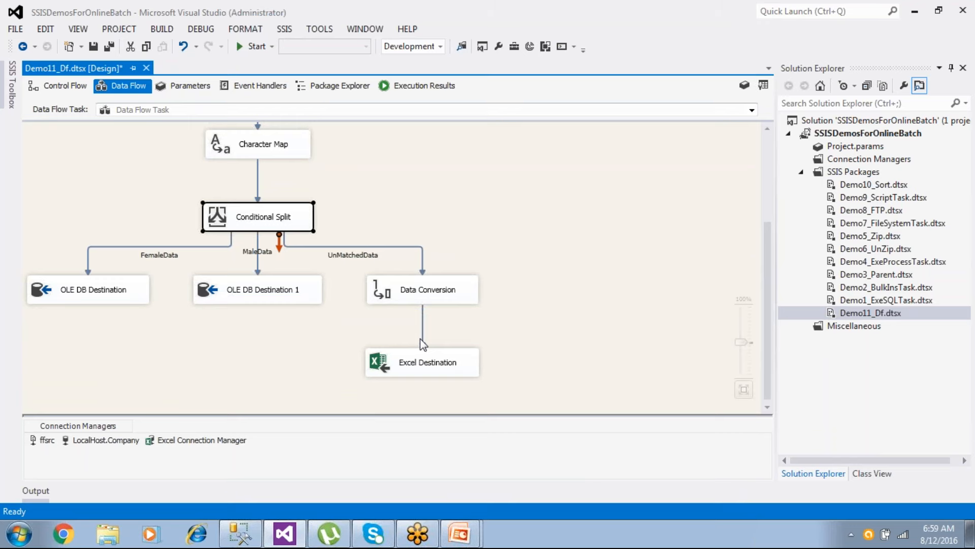
{"action": "scroll", "coordinate": [420, 339], "scroll_direction": "up", "scroll_amount": 3}
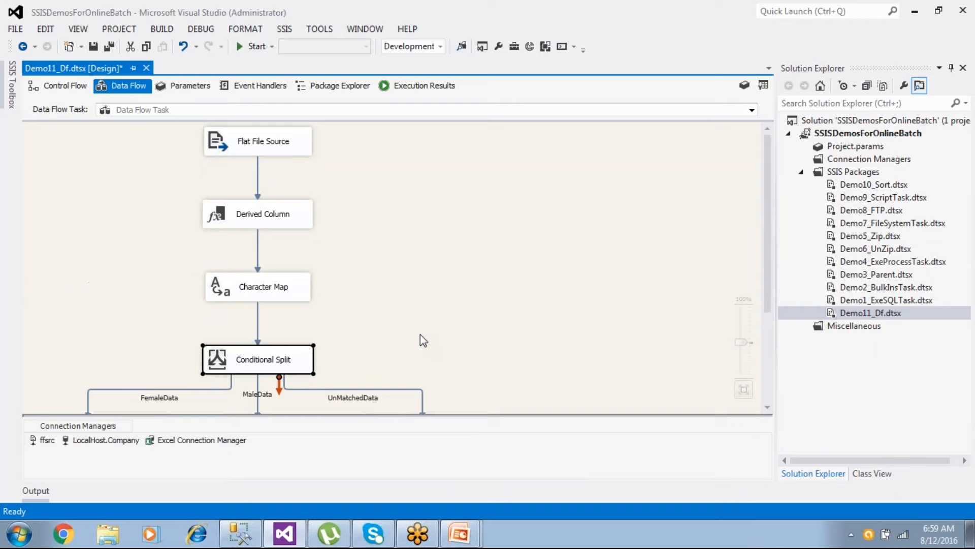
{"action": "double_click", "coordinate": [260, 217]}
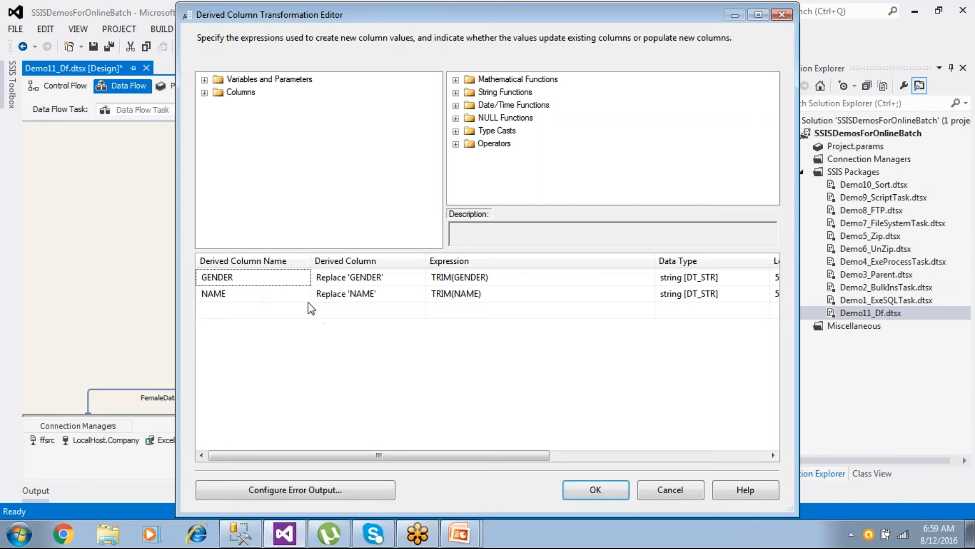
{"action": "left_click", "coordinate": [204, 93]}
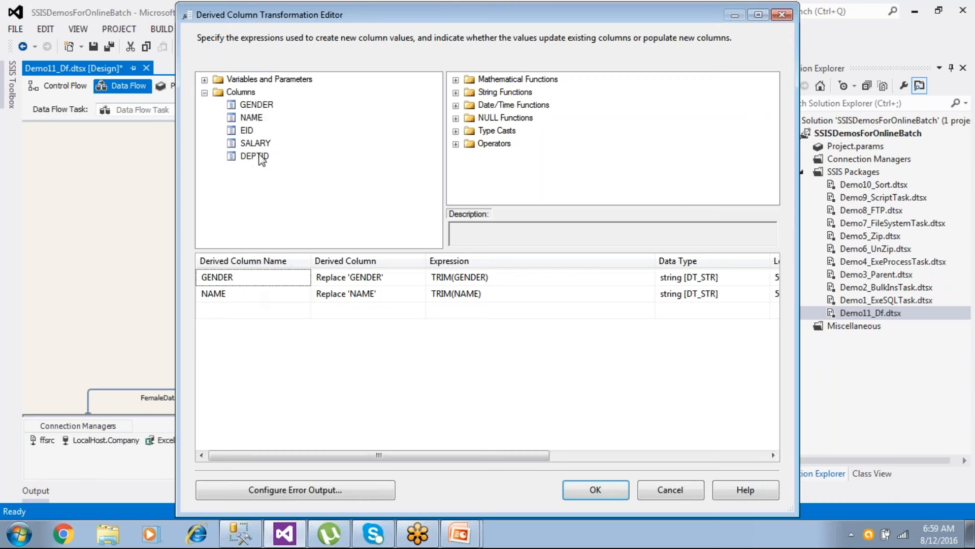
{"action": "left_click_drag", "start_coordinate": [252, 118], "coordinate": [343, 306]}
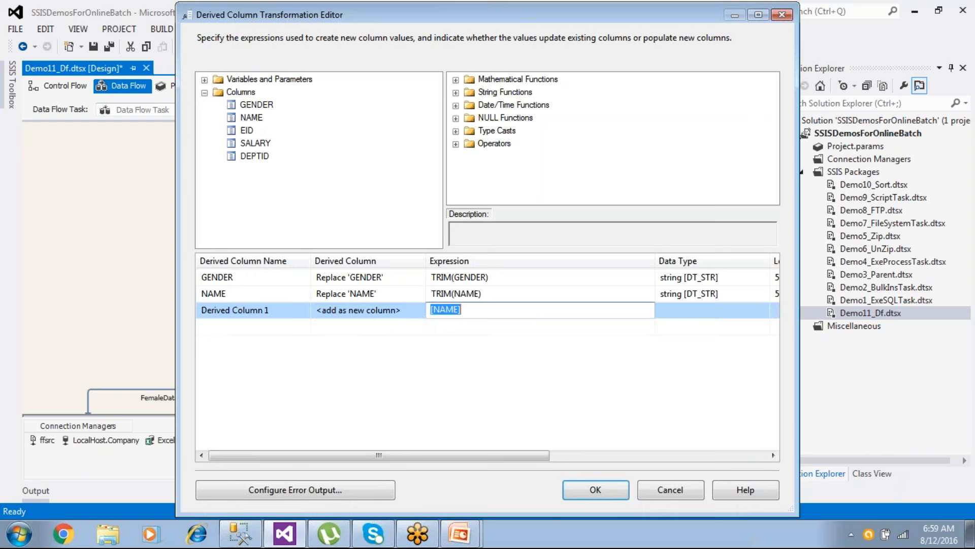
{"action": "left_click", "coordinate": [406, 315]}
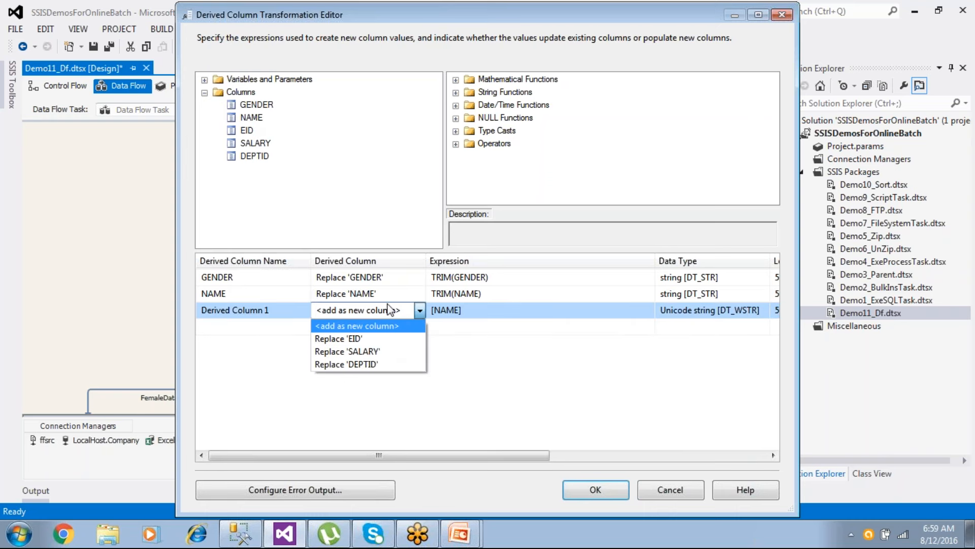
{"action": "left_click", "coordinate": [673, 492]}
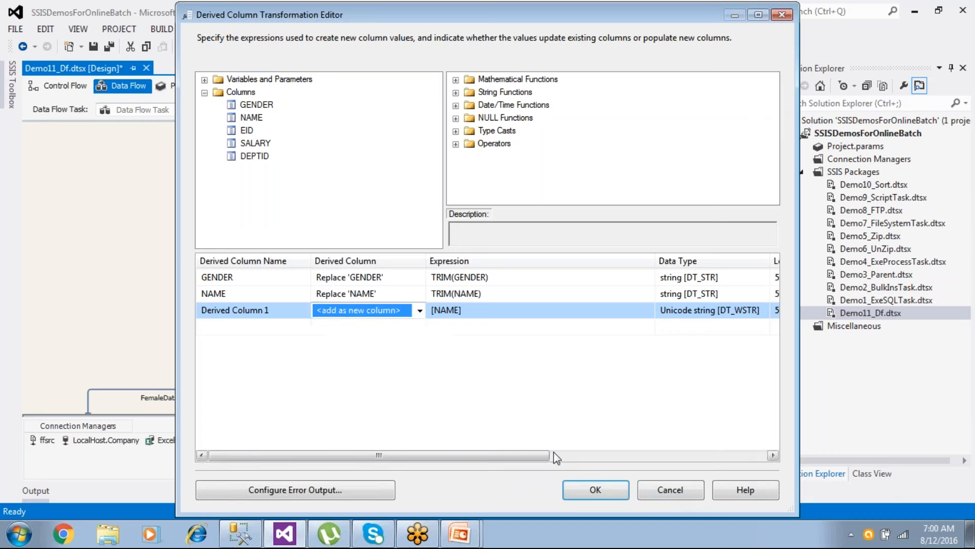
{"action": "left_click", "coordinate": [276, 309]}
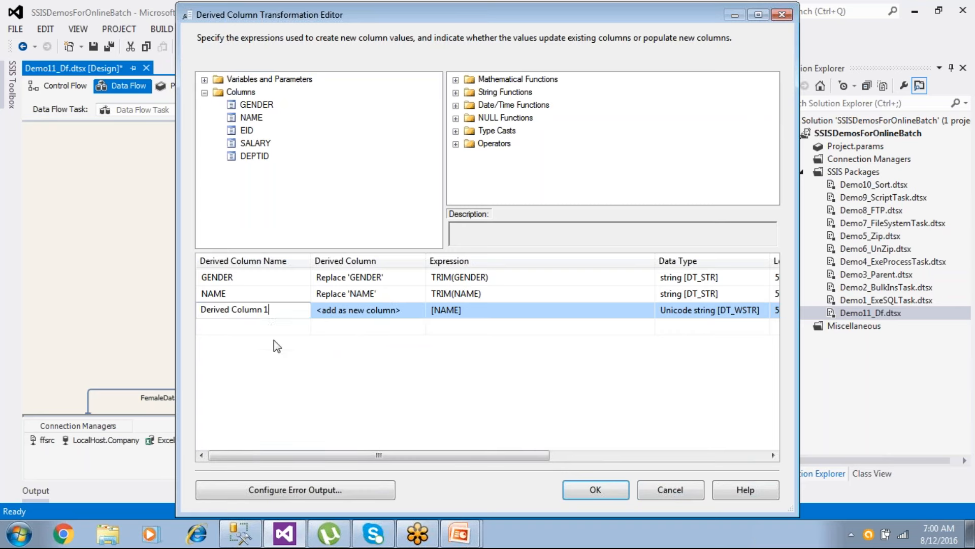
{"action": "left_click", "coordinate": [469, 313]}
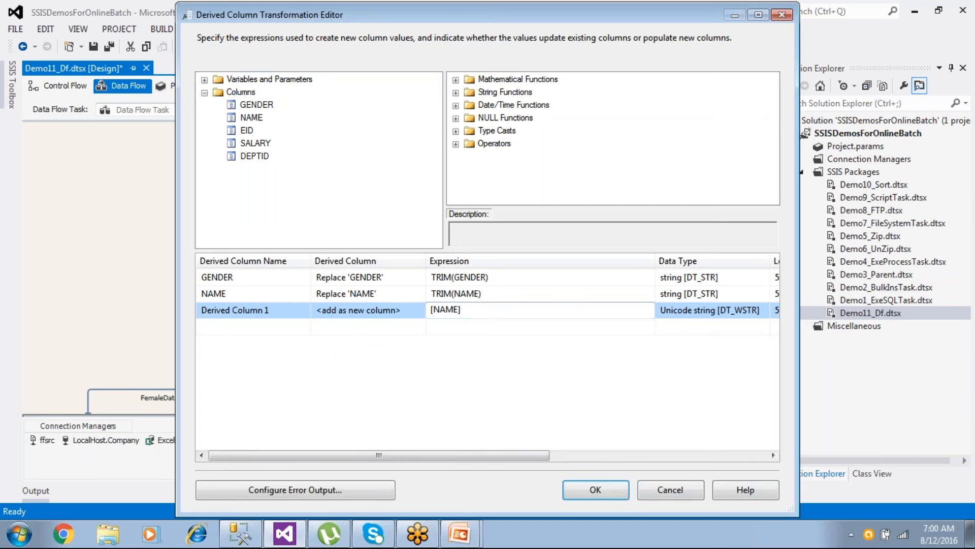
{"action": "left_click", "coordinate": [704, 314]}
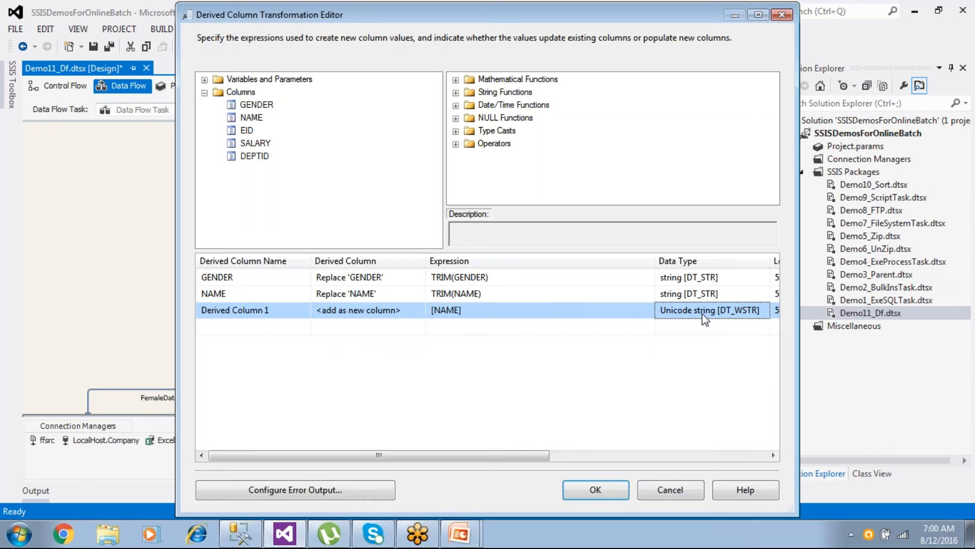
{"action": "key", "text": "Delete"}
{"action": "left_click", "coordinate": [523, 294]}
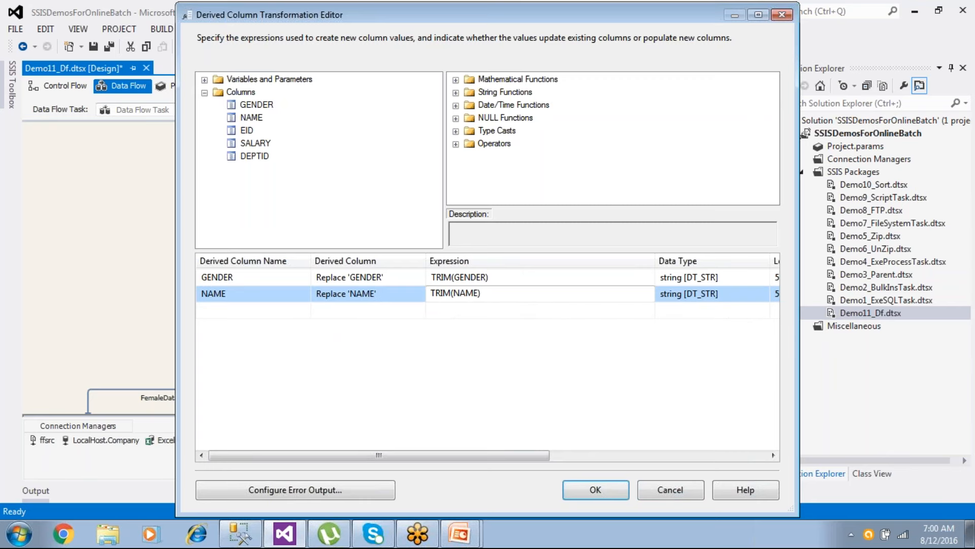
{"action": "key", "text": "BackSpace"}
{"action": "key", "text": "BackSpace"}
{"action": "key", "text": "BackSpace"}
{"action": "key", "text": "BackSpace"}
{"action": "key", "text": "BackSpace"}
{"action": "key", "text": "BackSpace"}
{"action": "key", "text": "BackSpace"}
{"action": "key", "text": "BackSpace"}
{"action": "key", "text": "BackSpace"}
{"action": "key", "text": "BackSpace"}
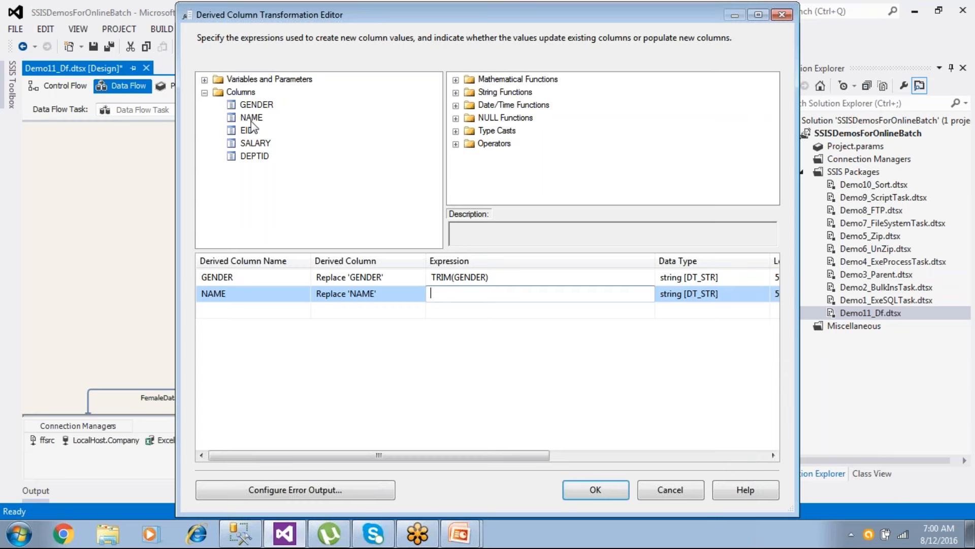
{"action": "left_click_drag", "start_coordinate": [252, 118], "coordinate": [434, 297]}
{"action": "left_click", "coordinate": [481, 292]}
{"action": "type", "text": "==\"\""}
{"action": "key", "text": "Left"}
{"action": "type", "text": "M"}
{"action": "left_click", "coordinate": [664, 490]}
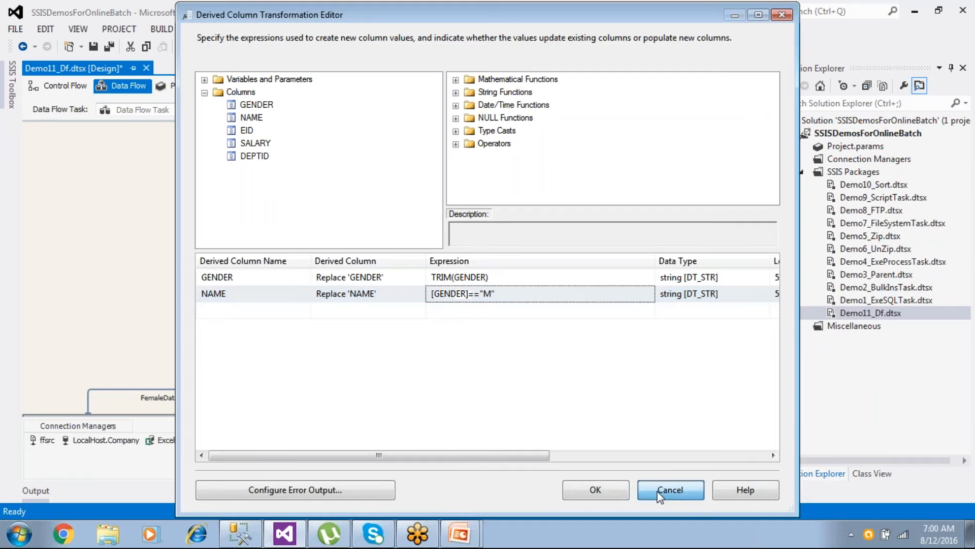
- Check the existing Derived Column expressions and delete the data path connecting Character Map to Conditional Split
{"action": "left_click", "coordinate": [277, 299]}
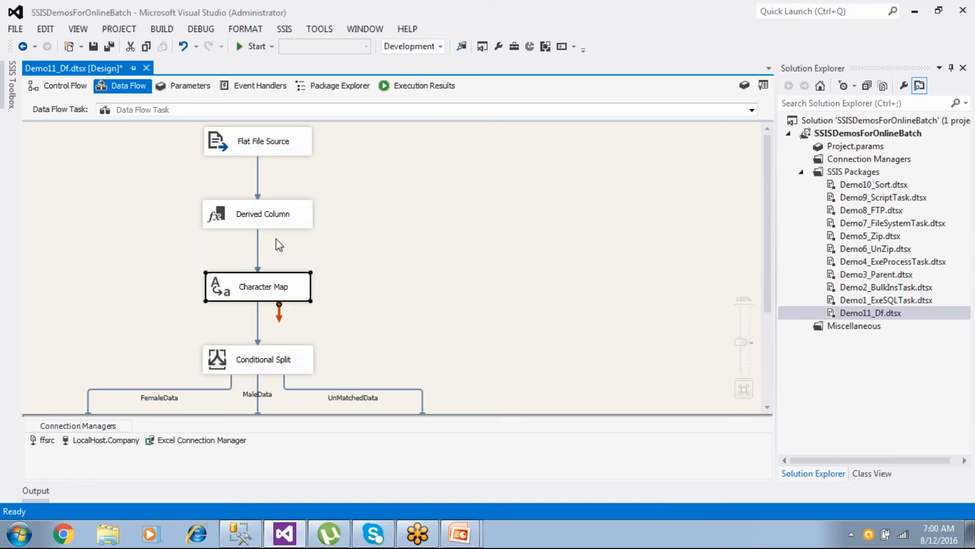
{"action": "left_click", "coordinate": [279, 218]}
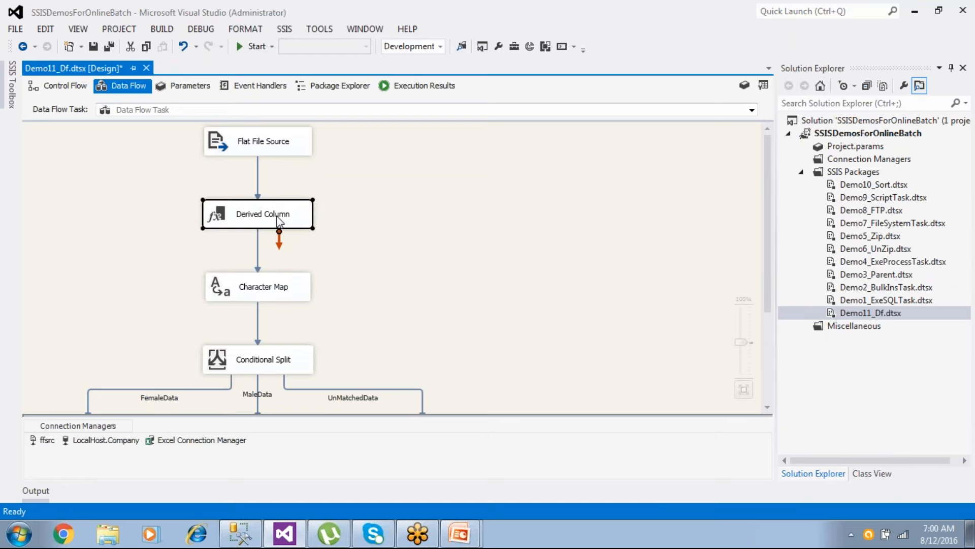
{"action": "left_click", "coordinate": [279, 288]}
{"action": "left_click", "coordinate": [272, 226]}
{"action": "double_click", "coordinate": [273, 226]}
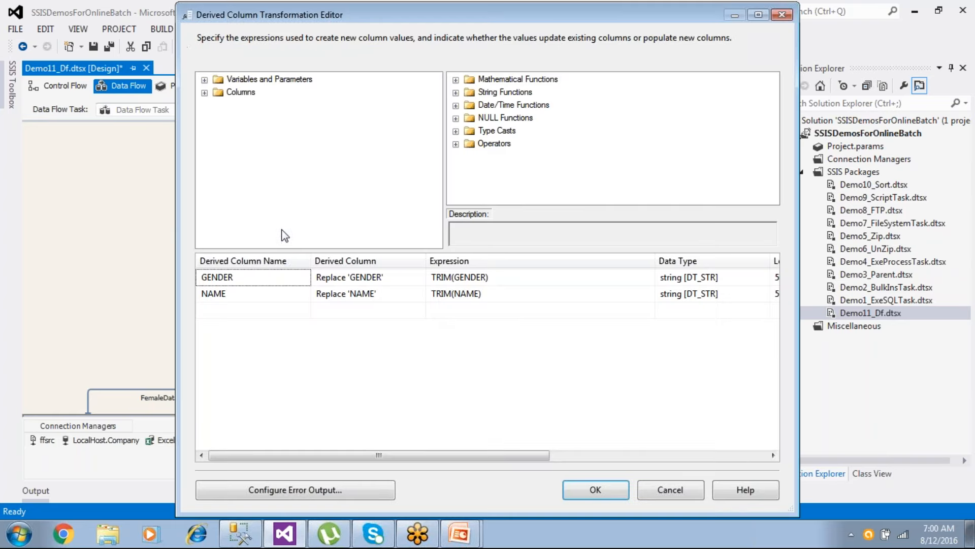
{"action": "left_click", "coordinate": [596, 488]}
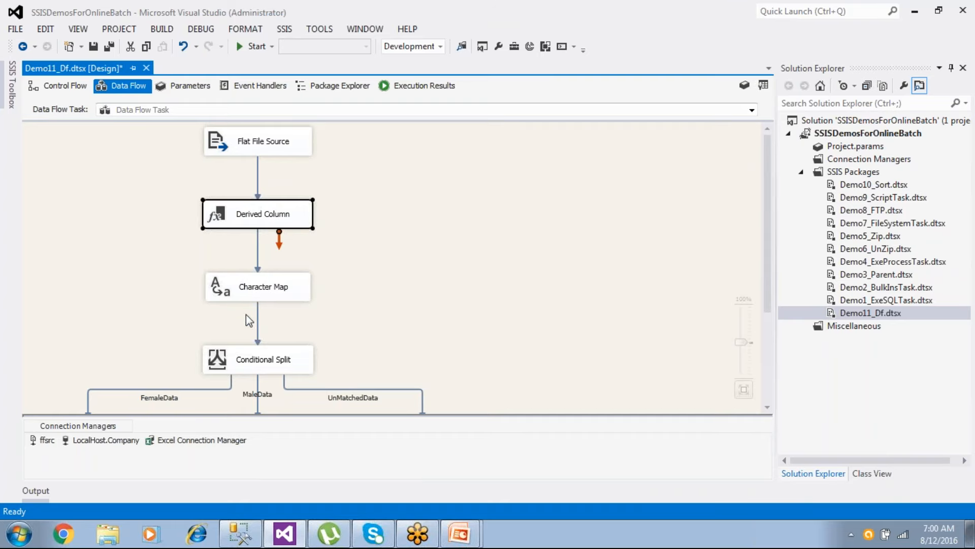
{"action": "left_click", "coordinate": [260, 337]}
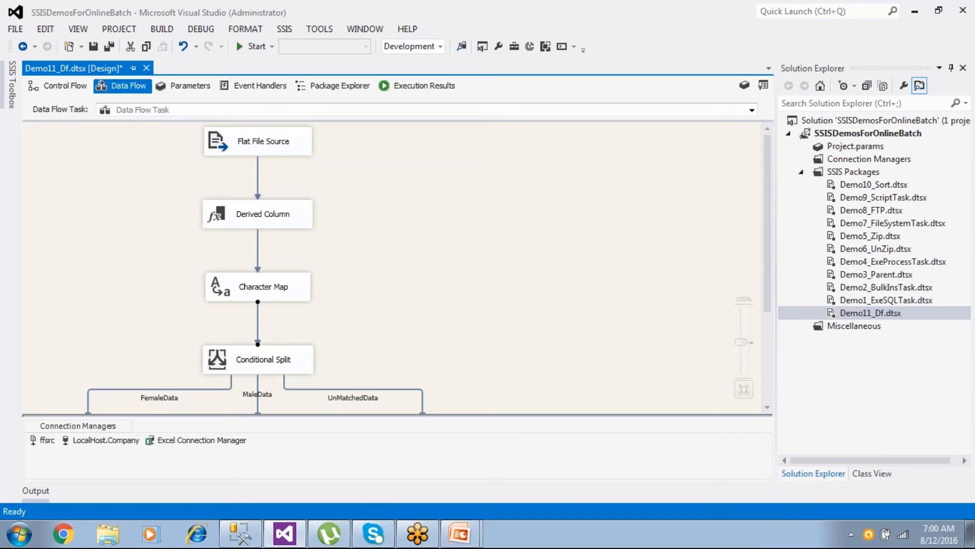
{"action": "key", "text": "Delete"}
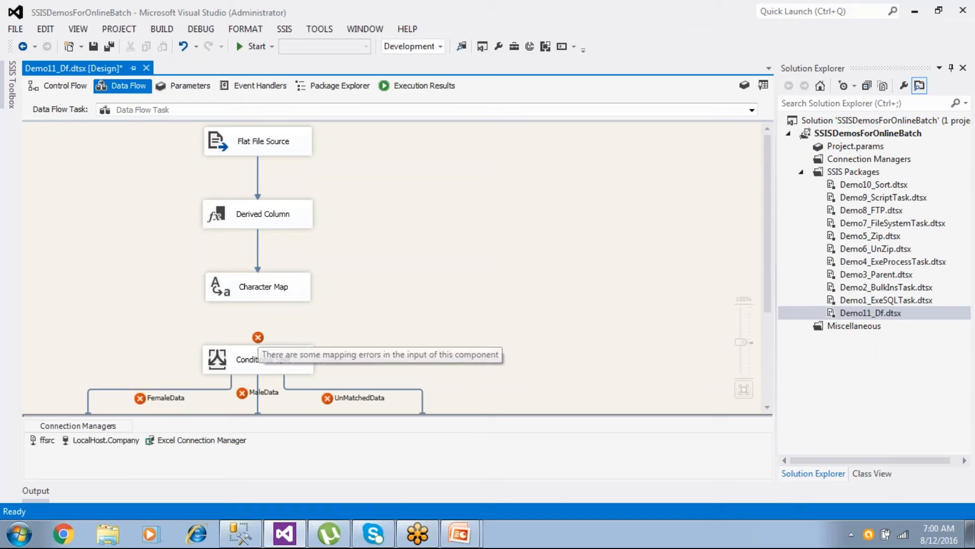
{"action": "left_click", "coordinate": [13, 95]}
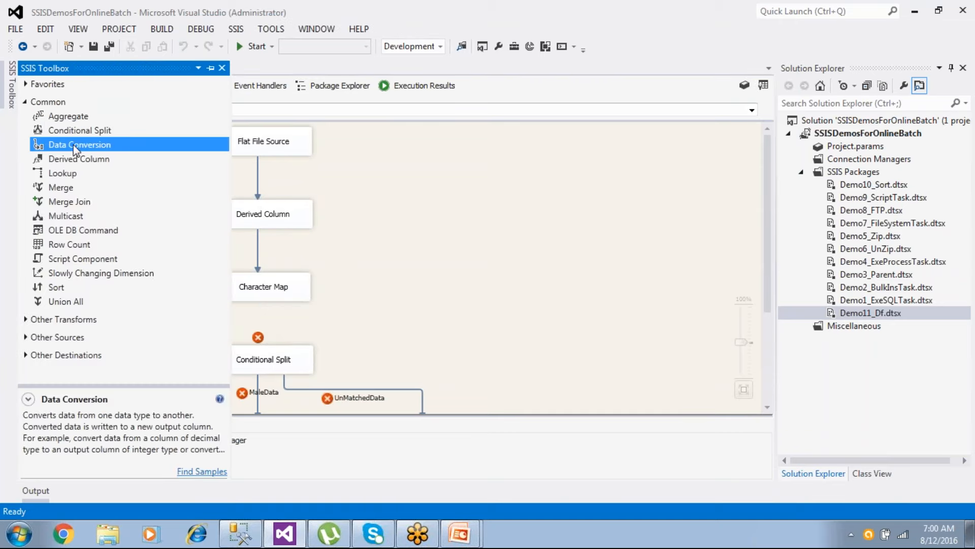
{"action": "left_click_drag", "start_coordinate": [75, 149], "coordinate": [368, 290]}
{"action": "left_click", "coordinate": [275, 277]}
{"action": "mouse_move", "coordinate": [266, 317]}
{"action": "left_mouse_down"}
{"action": "mouse_move", "coordinate": [371, 307]}
{"action": "mouse_move", "coordinate": [436, 327]}
{"action": "left_mouse_up"}
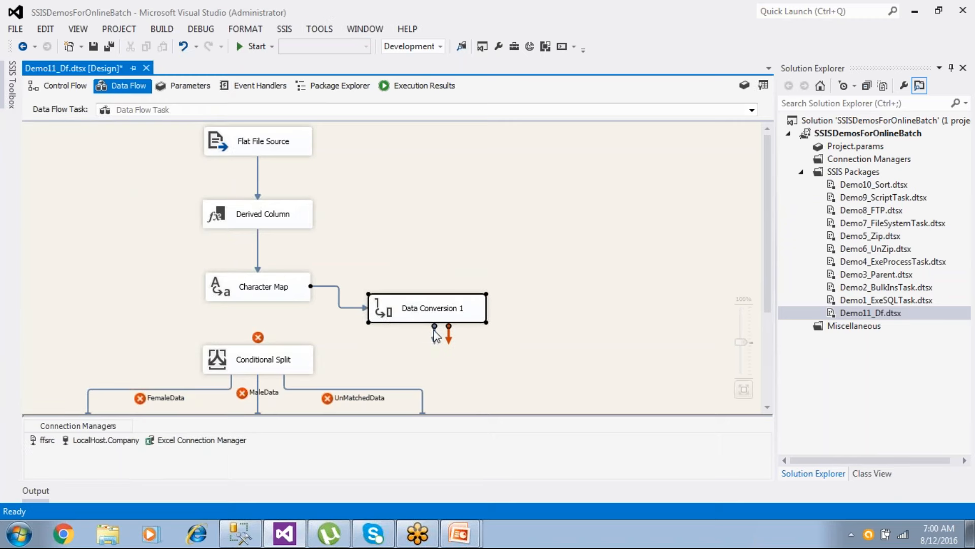
{"action": "double_click", "coordinate": [429, 309]}
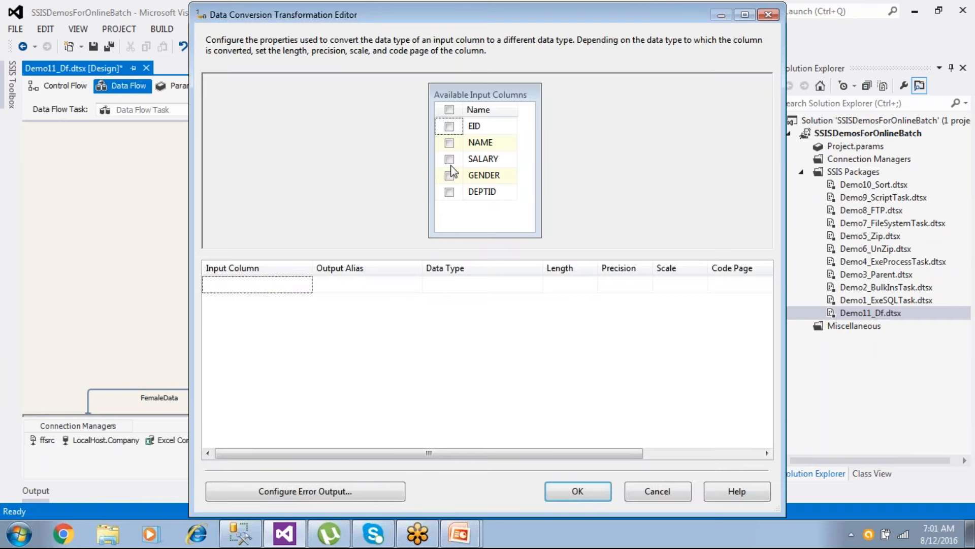
{"action": "left_click", "coordinate": [449, 143]}
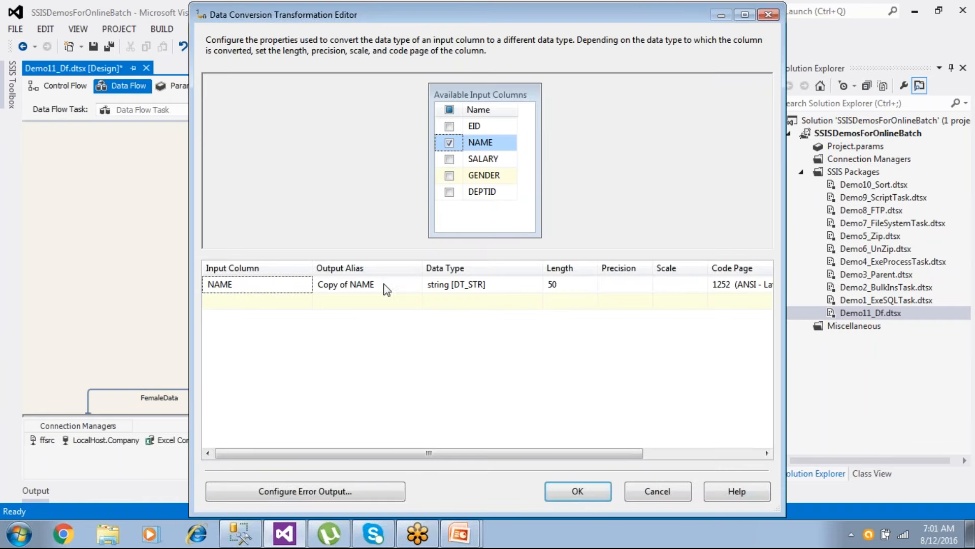
{"action": "left_click", "coordinate": [643, 492]}
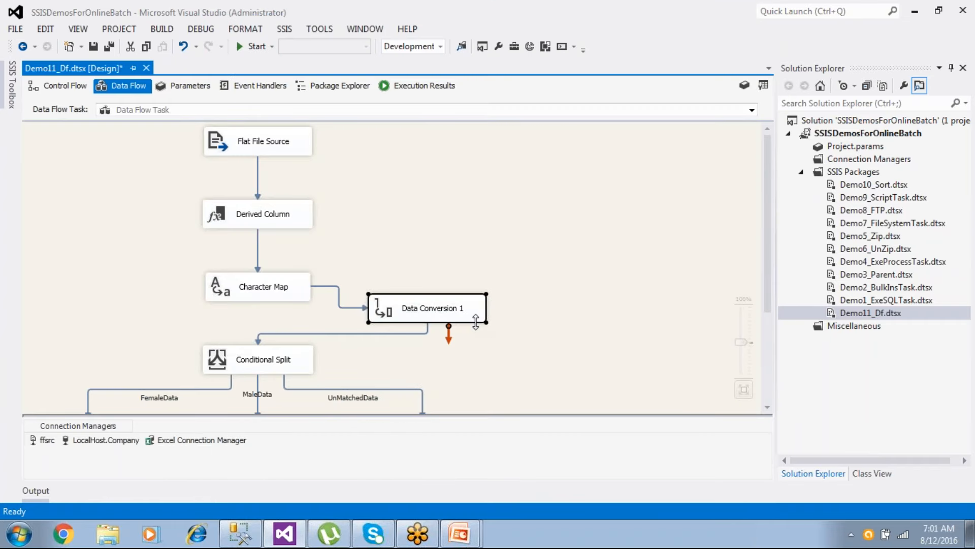
{"action": "scroll", "coordinate": [476, 321], "scroll_direction": "down", "scroll_amount": 3}
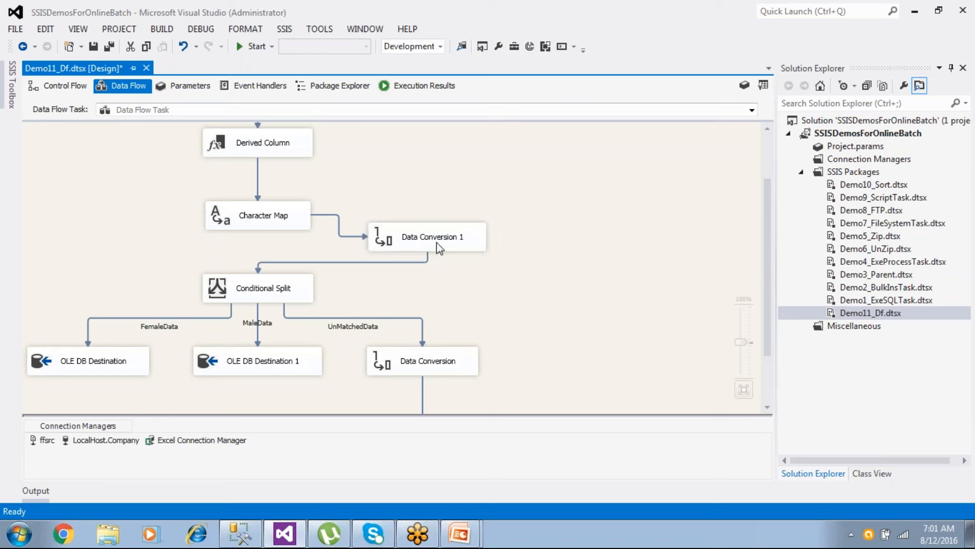
{"action": "key", "text": "Delete"}
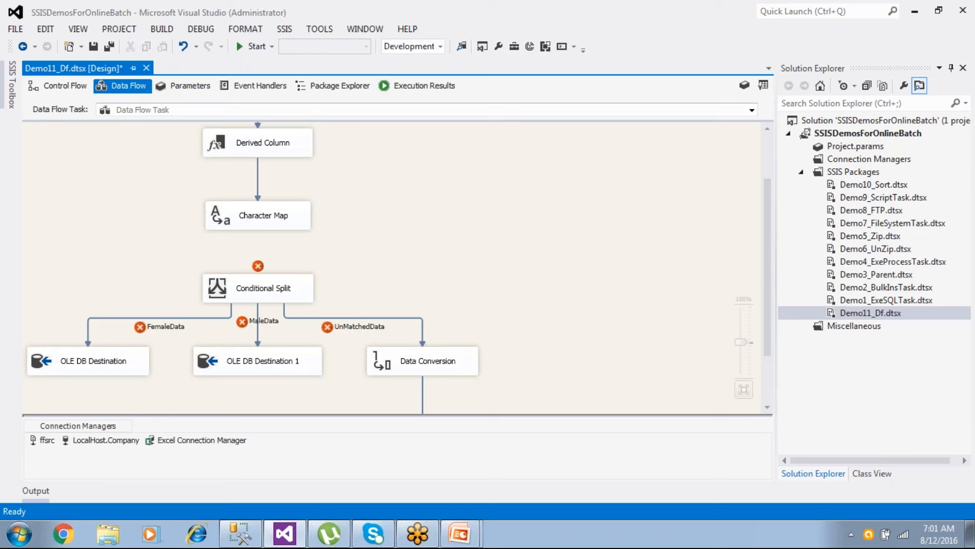
- Add a second Derived Column transformation and connect it between Character Map and Conditional Split
{"action": "left_click", "coordinate": [14, 97]}
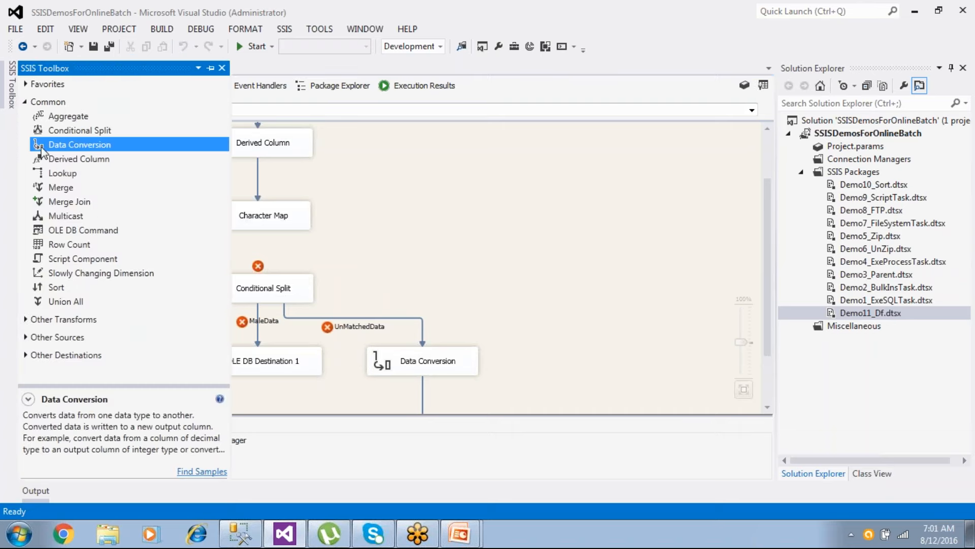
{"action": "left_click_drag", "start_coordinate": [63, 158], "coordinate": [473, 251]}
{"action": "left_click", "coordinate": [272, 214]}
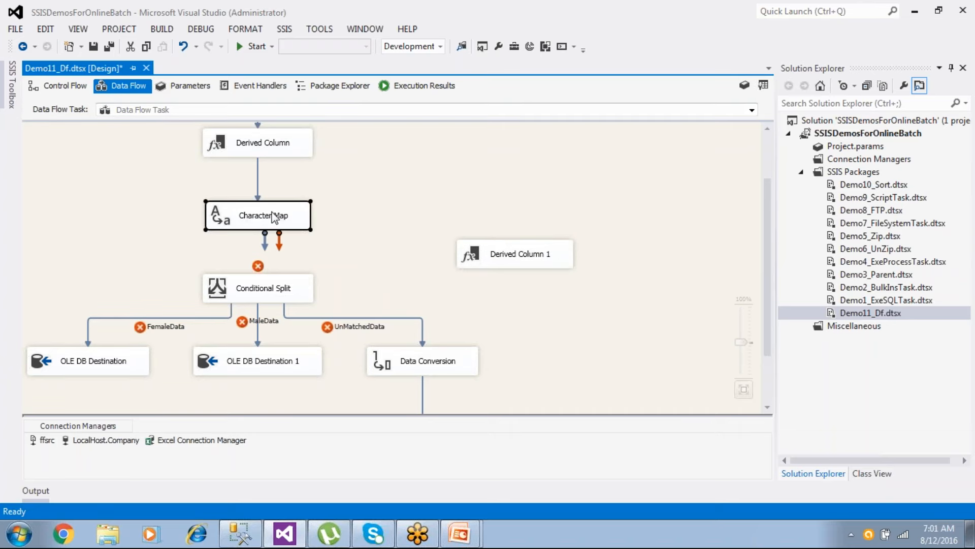
{"action": "left_click_drag", "start_coordinate": [264, 243], "coordinate": [291, 292]}
{"action": "left_click", "coordinate": [515, 262]}
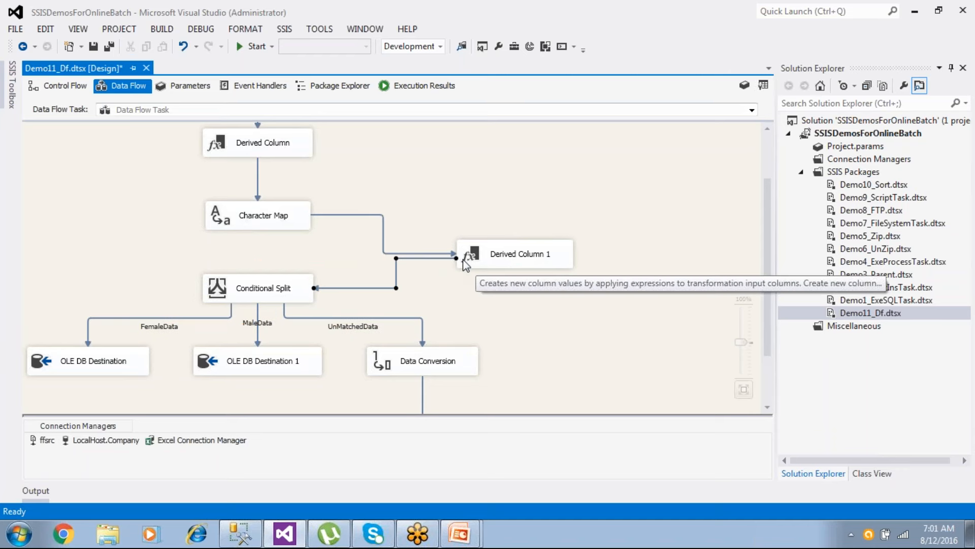
{"action": "left_click", "coordinate": [269, 222]}
{"action": "scroll", "coordinate": [270, 221], "scroll_direction": "up", "scroll_amount": 3}
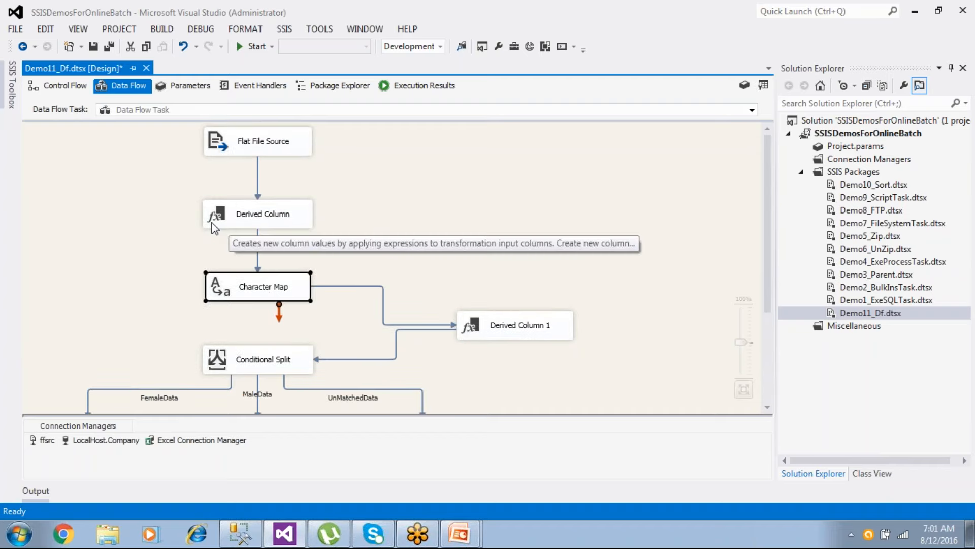
- Create a derived column row in the second Derived Column transformation and begin its expression with [GENDER]==
{"action": "double_click", "coordinate": [518, 326]}
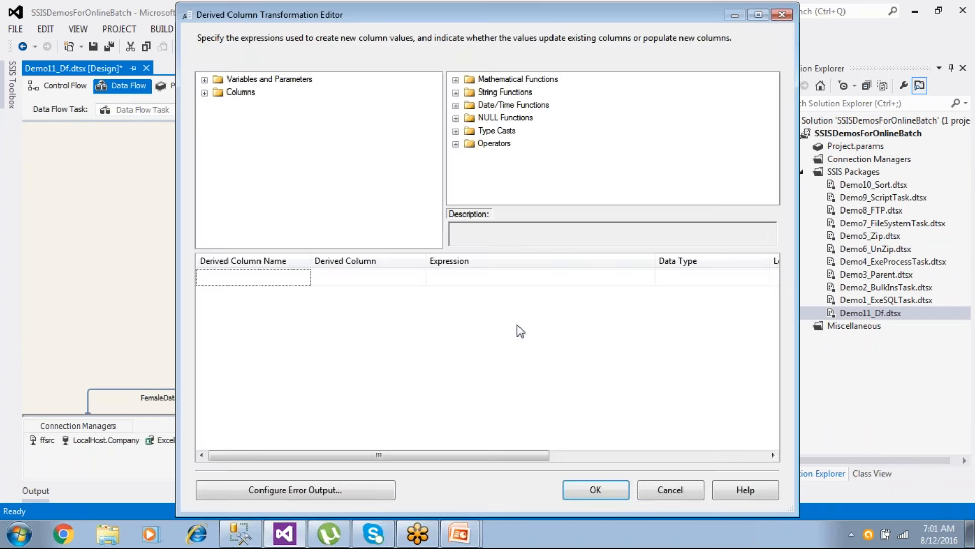
{"action": "left_click", "coordinate": [204, 92]}
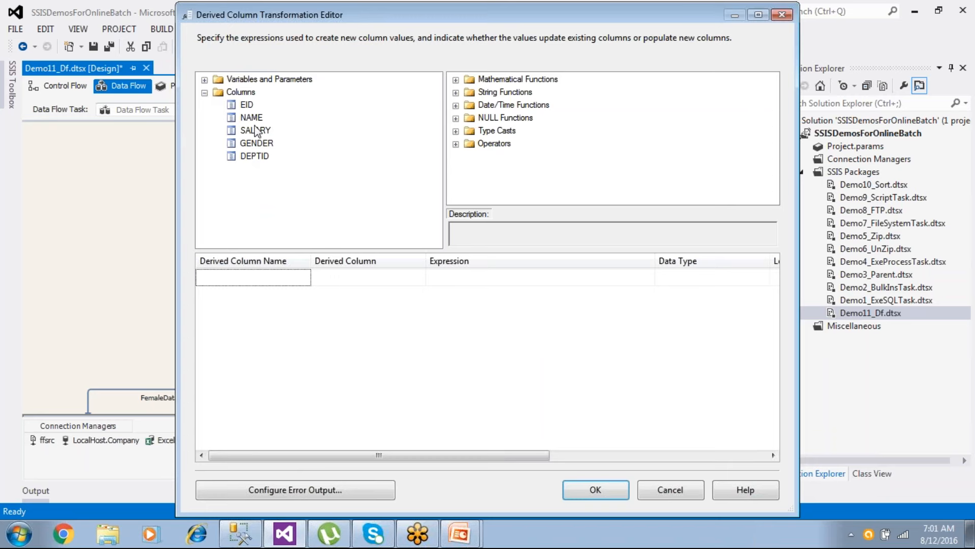
{"action": "left_click_drag", "start_coordinate": [253, 123], "coordinate": [328, 284]}
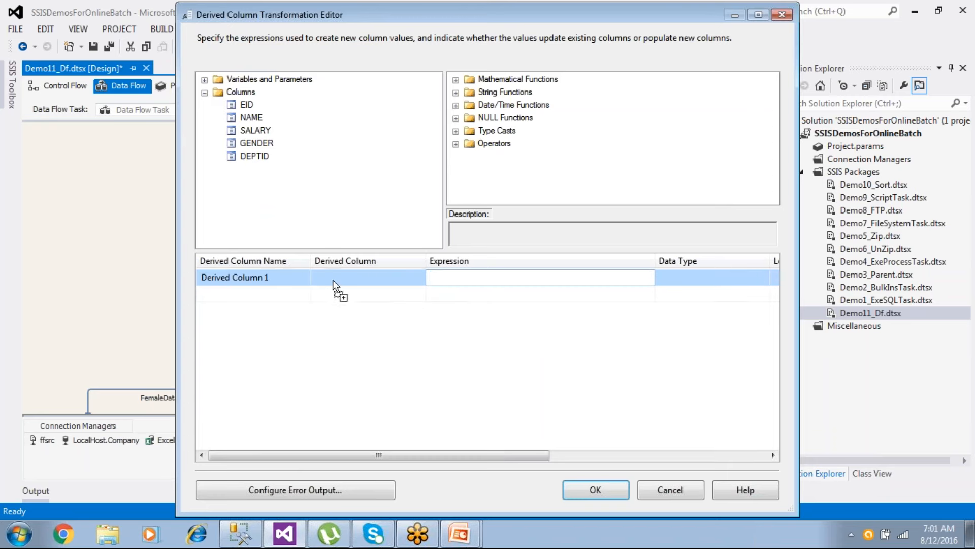
{"action": "left_click", "coordinate": [472, 281]}
{"action": "key", "text": "BackSpace"}
{"action": "key", "text": "BackSpace"}
{"action": "key", "text": "BackSpace"}
{"action": "key", "text": "BackSpace"}
{"action": "key", "text": "BackSpace"}
{"action": "key", "text": "BackSpace"}
{"action": "left_click_drag", "start_coordinate": [256, 144], "coordinate": [442, 280]}
{"action": "left_click", "coordinate": [470, 277]}
{"action": "type", "text": "=="}
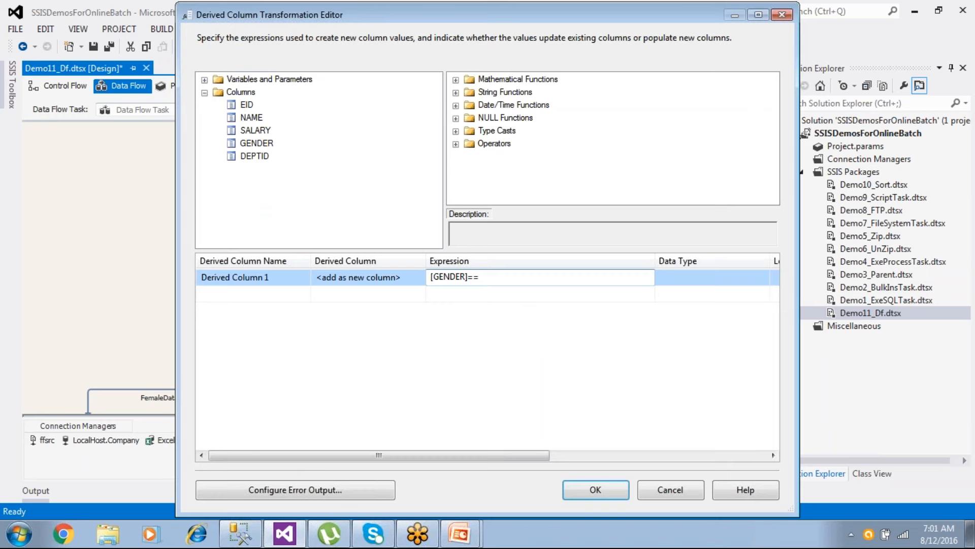
- Complete the derived column expression as [GENDER]=="M" ? "Mr." + [NAME] : "Ms." + [NAME]
{"action": "type", "text": "\"\""}
{"action": "key", "text": "Left"}
{"action": "type", "text": "M\" ? \"Mr"}
{"action": "type", "text": "\""}
{"action": "key", "text": "Left"}
{"action": "type", "text": "Mr.\" +"}
{"action": "left_click_drag", "start_coordinate": [257, 117], "coordinate": [541, 277]}
{"action": "type", "text": ":  \"Ms.\" +"}
{"action": "left_click_drag", "start_coordinate": [254, 117], "coordinate": [610, 278]}
{"action": "left_click", "coordinate": [482, 293]}
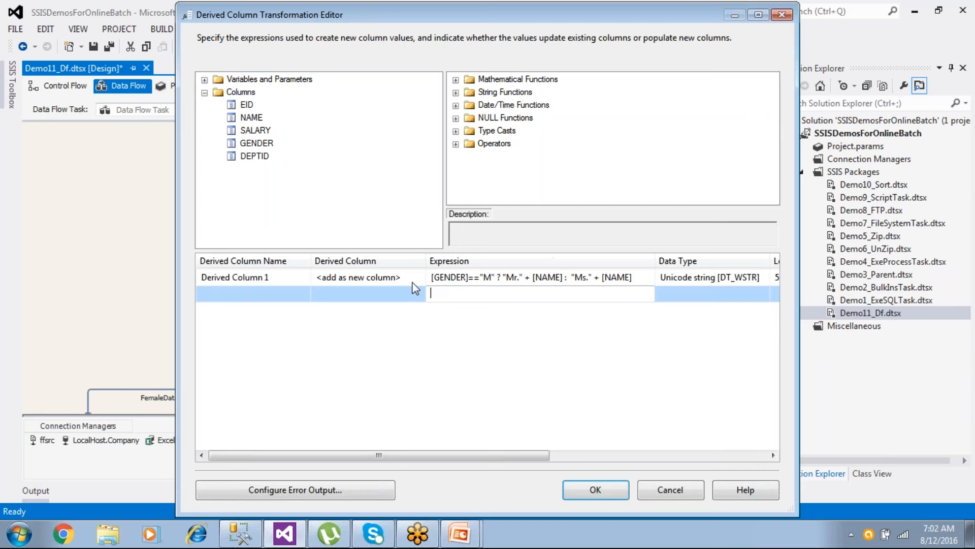
- Set the derived column to replace 'NAME', accept the transformation settings and save the package
{"action": "left_click", "coordinate": [414, 282]}
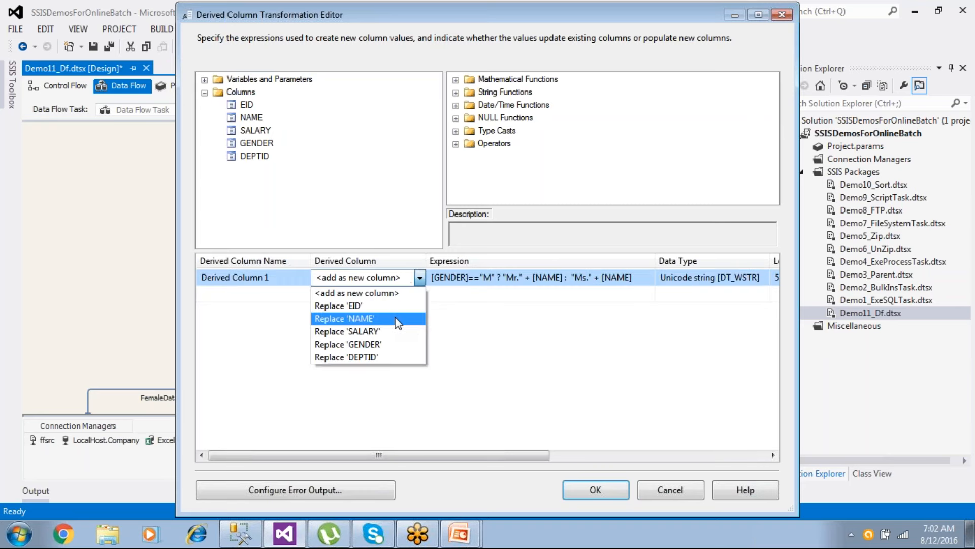
{"action": "left_click", "coordinate": [397, 319]}
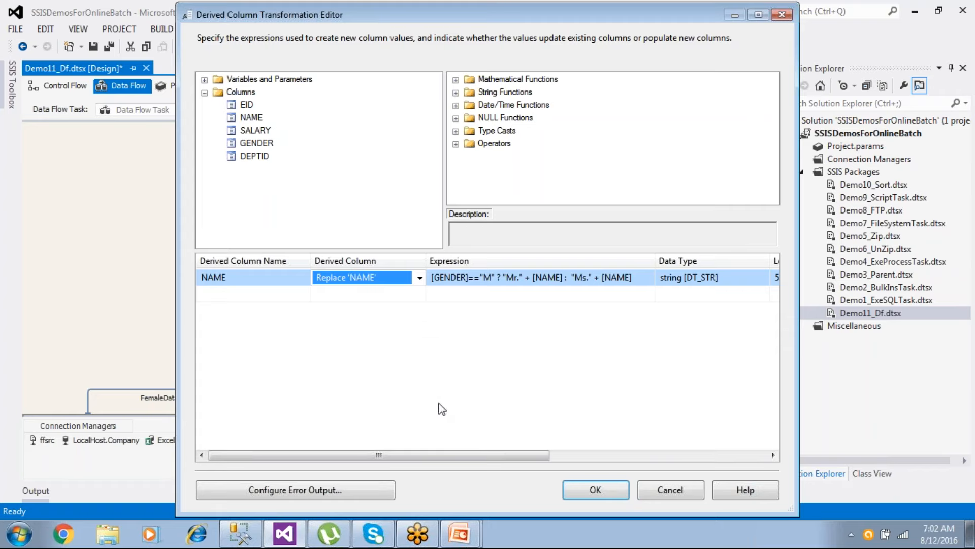
{"action": "left_click", "coordinate": [589, 487]}
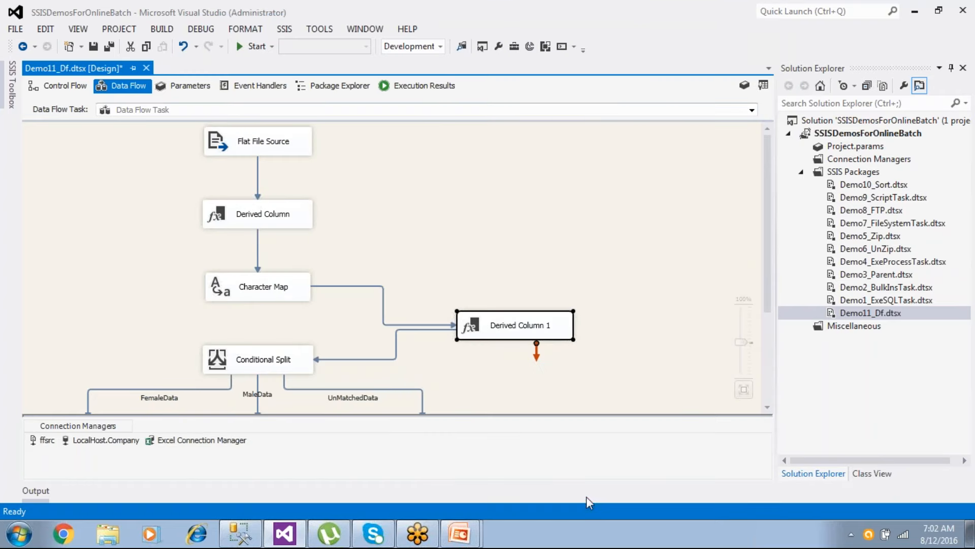
{"action": "left_click", "coordinate": [93, 46]}
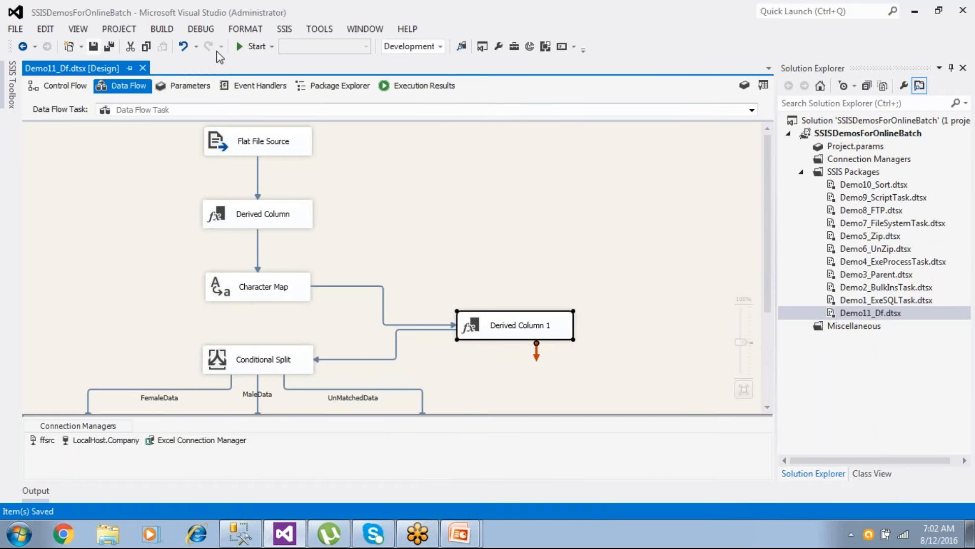
- Run the Demo11_Df package and return it to design mode once execution completes
{"action": "left_click", "coordinate": [256, 46]}
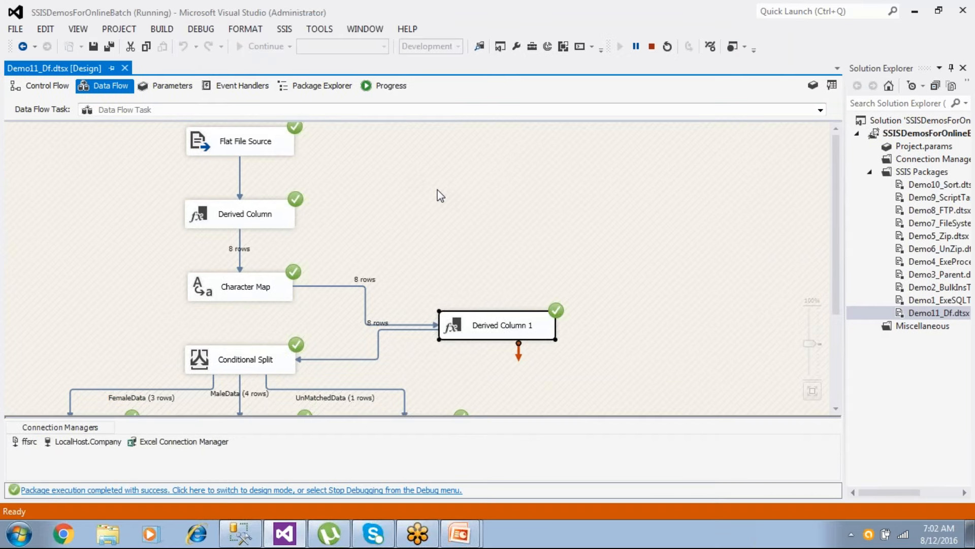
{"action": "scroll", "coordinate": [441, 195], "scroll_direction": "down", "scroll_amount": 3}
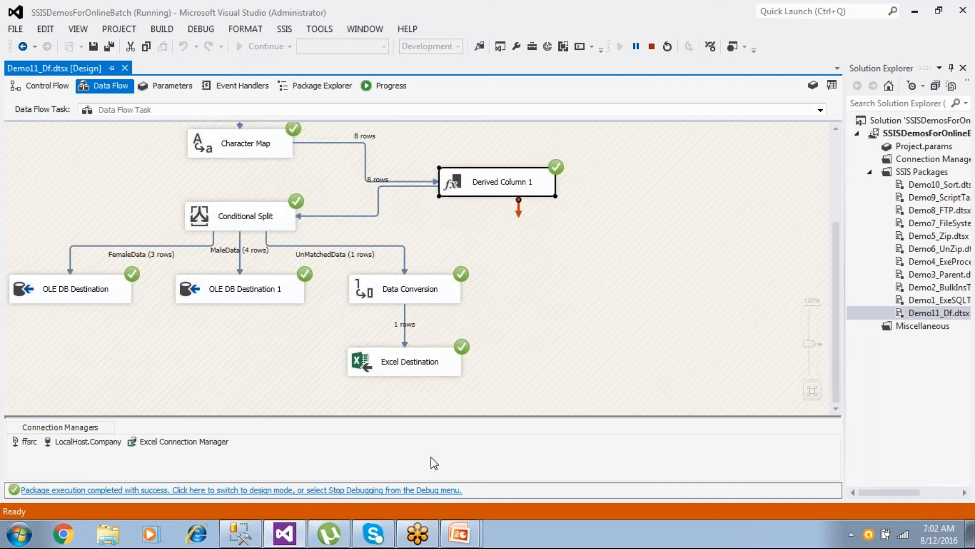
{"action": "left_click", "coordinate": [434, 489]}
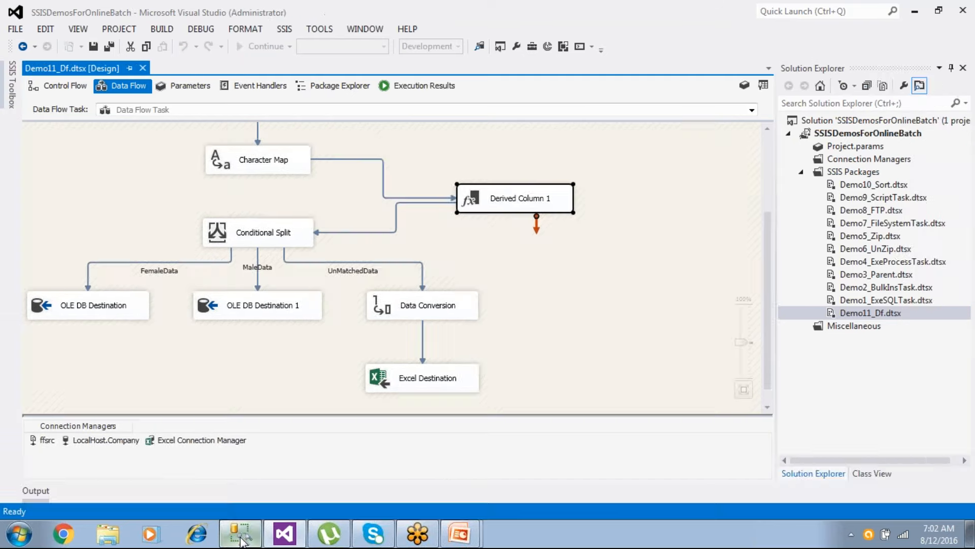
- Execute the script in SQL Server Management Studio to clear FemaleData and MaleData, and run the package again in Visual Studio
{"action": "key", "text": "alt+Tab"}
{"action": "key", "text": "F5"}
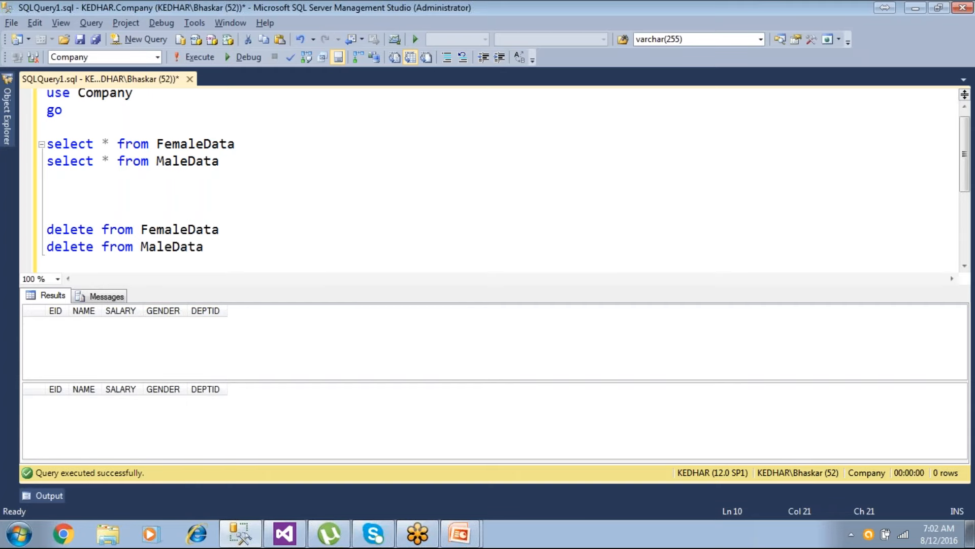
{"action": "key", "text": "alt+Tab"}
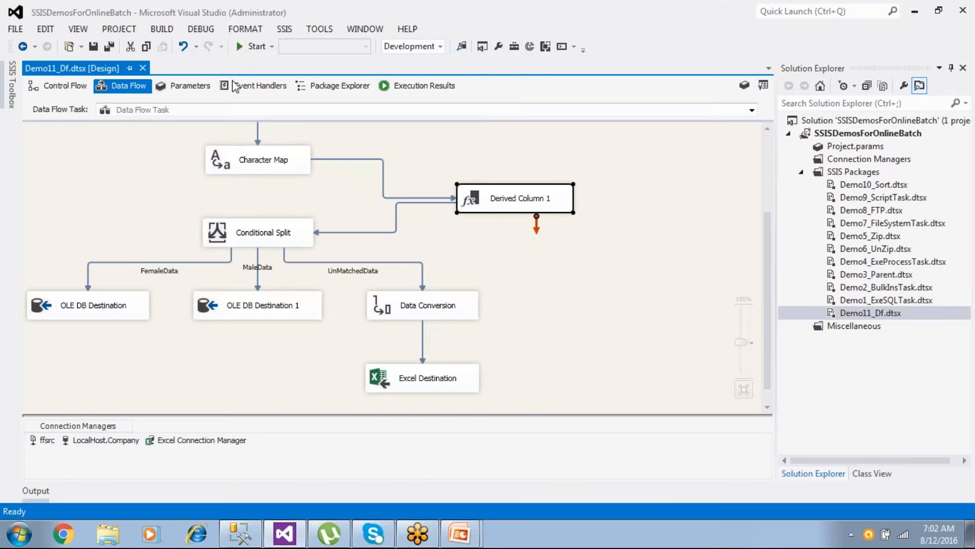
{"action": "left_click", "coordinate": [254, 46]}
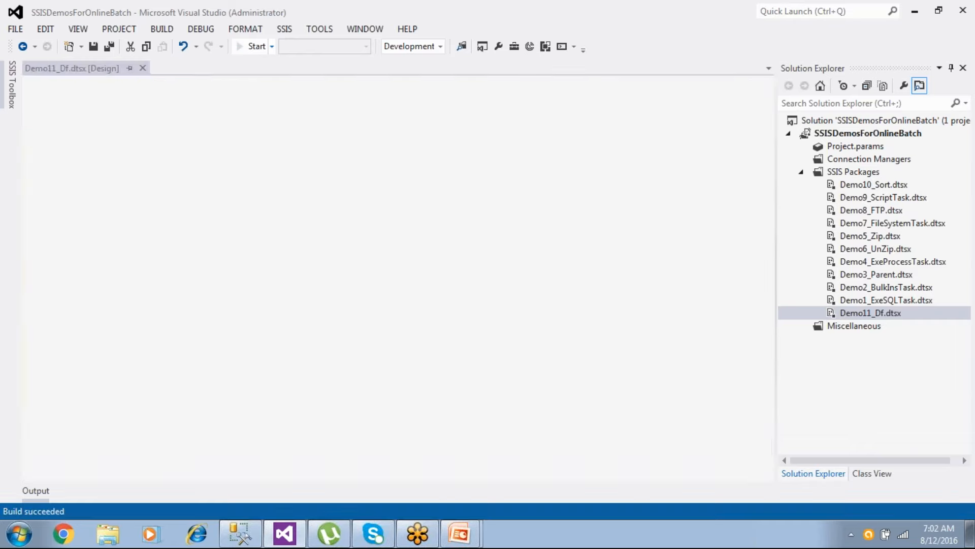
- Query FemaleData and MaleData in SQL Server Management Studio to check the loaded names, and return to the package's design mode in Visual Studio
{"action": "key", "text": "alt+Tab"}
{"action": "left_click_drag", "start_coordinate": [241, 178], "coordinate": [46, 144]}
{"action": "key", "text": "F5"}
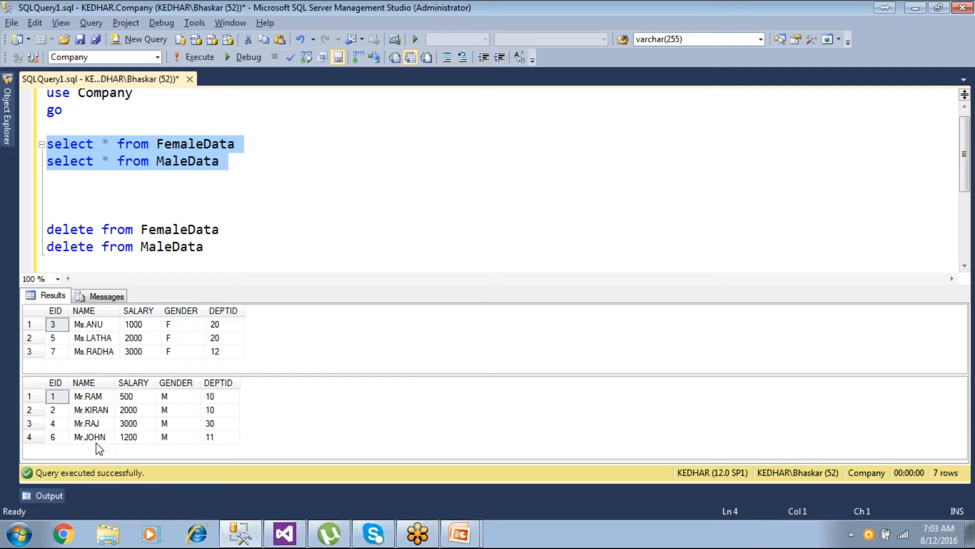
{"action": "key", "text": "alt+Tab"}
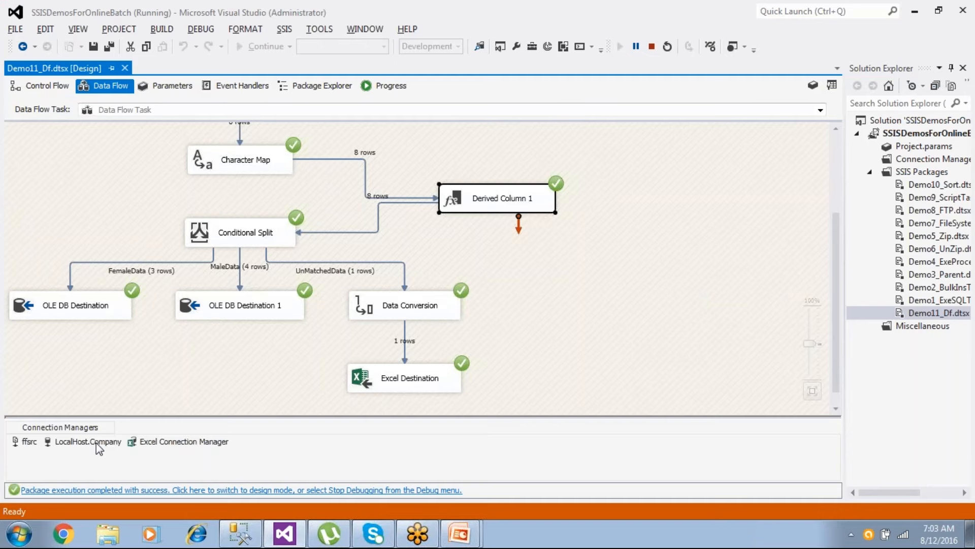
{"action": "left_click", "coordinate": [208, 490]}
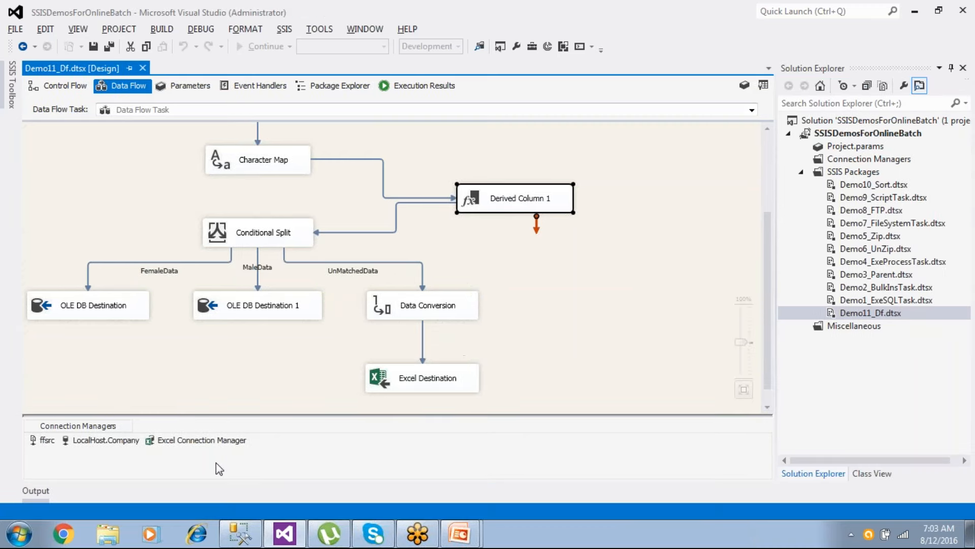
- Delete the OLE DB Destination 1 that receives the MaleData output
{"action": "left_click", "coordinate": [131, 306]}
{"action": "left_click", "coordinate": [270, 309]}
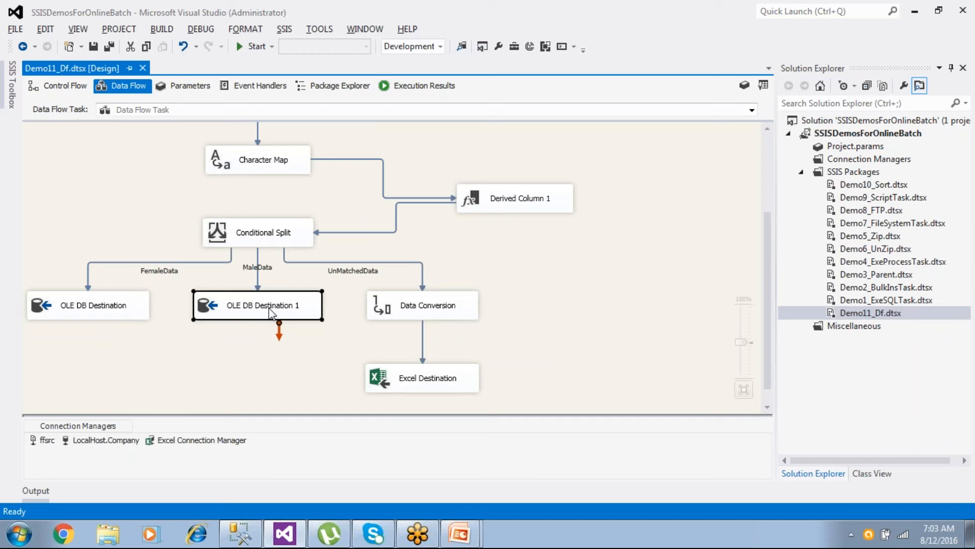
{"action": "key", "text": "Delete"}
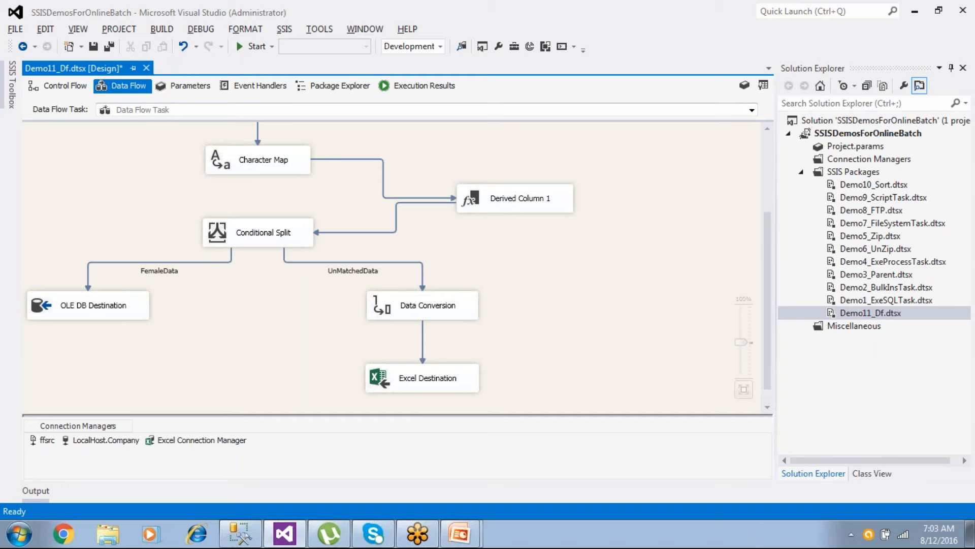
- Add a Raw File Destination below Conditional Split and connect the MaleData output to it
{"action": "left_click", "coordinate": [12, 99]}
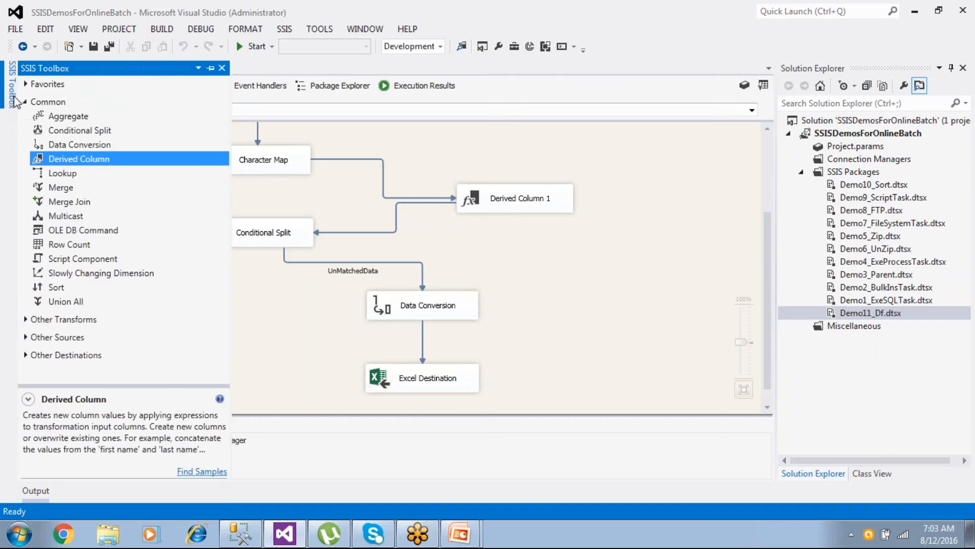
{"action": "left_click", "coordinate": [25, 102]}
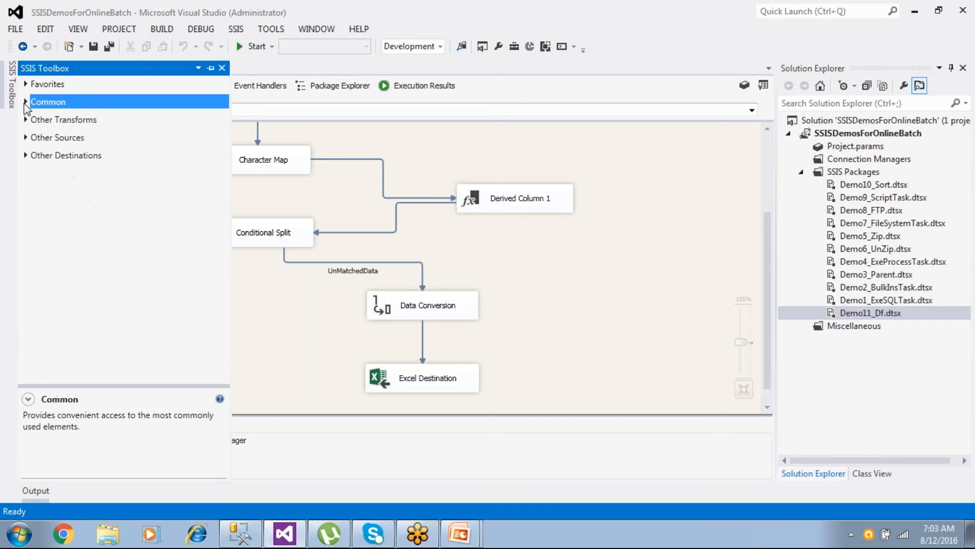
{"action": "left_click", "coordinate": [24, 155]}
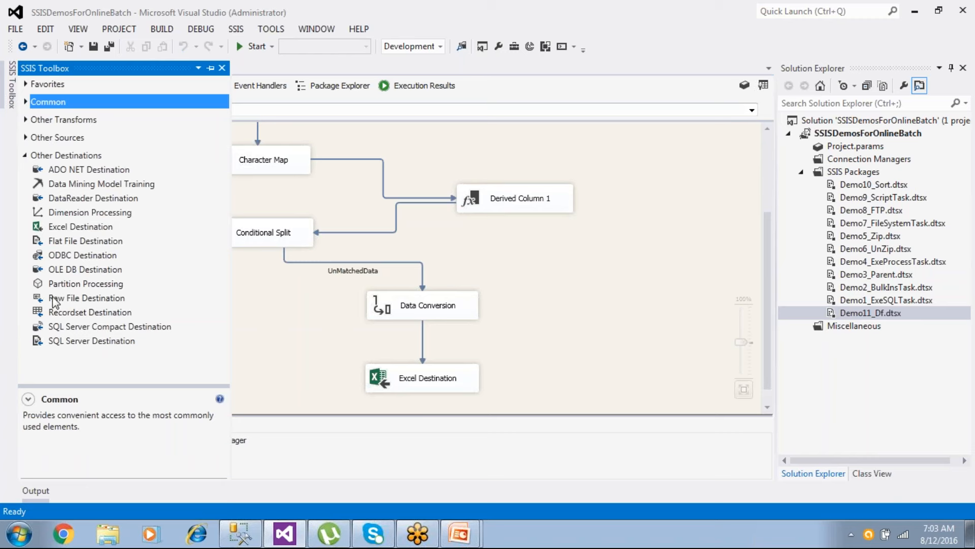
{"action": "left_click_drag", "start_coordinate": [57, 303], "coordinate": [256, 338]}
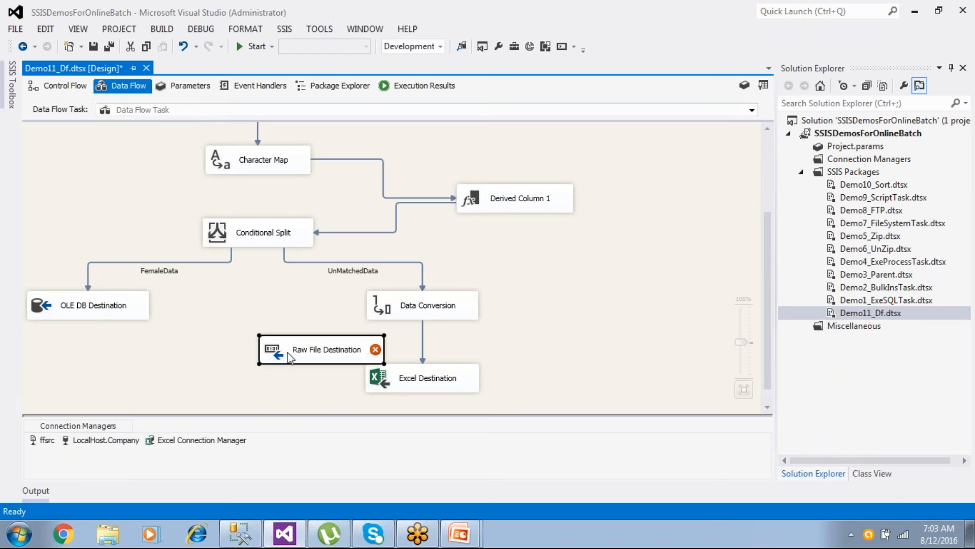
{"action": "left_click", "coordinate": [252, 241]}
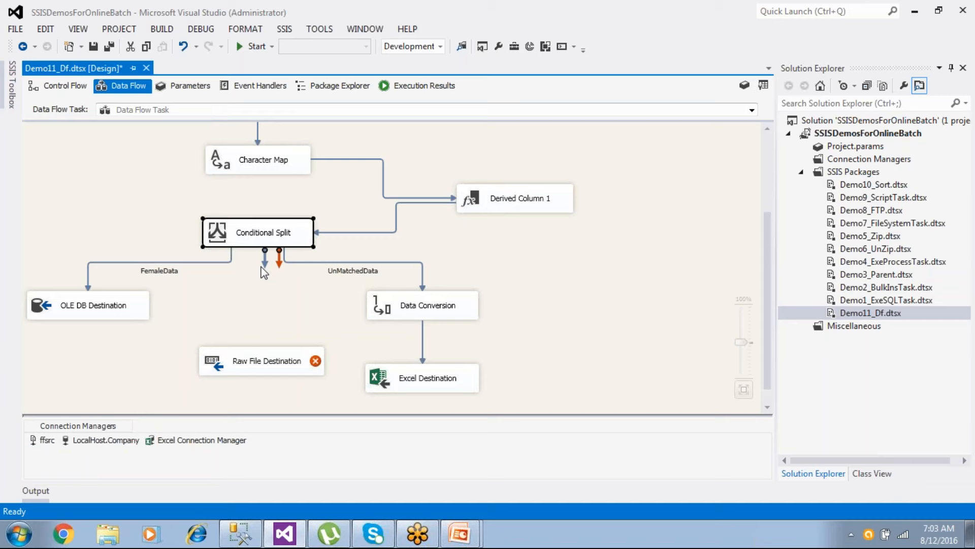
{"action": "left_click_drag", "start_coordinate": [265, 258], "coordinate": [256, 353]}
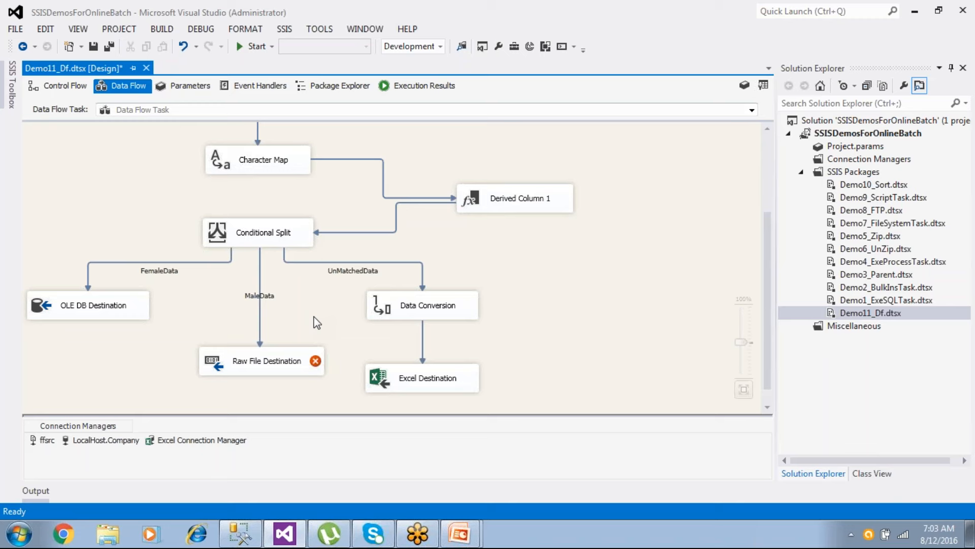
- Open the Raw File Destination's settings and keep File name as the access mode
{"action": "double_click", "coordinate": [286, 366]}
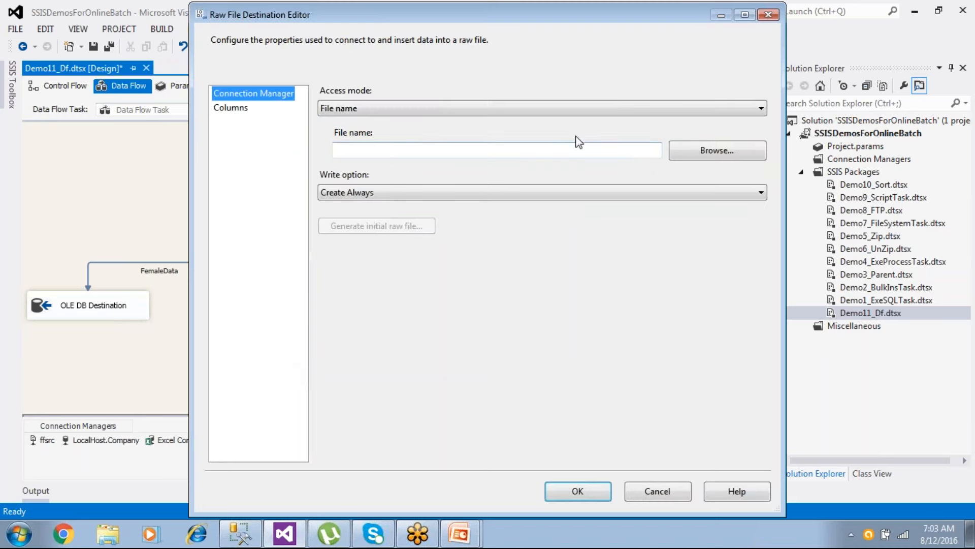
{"action": "left_click", "coordinate": [342, 108]}
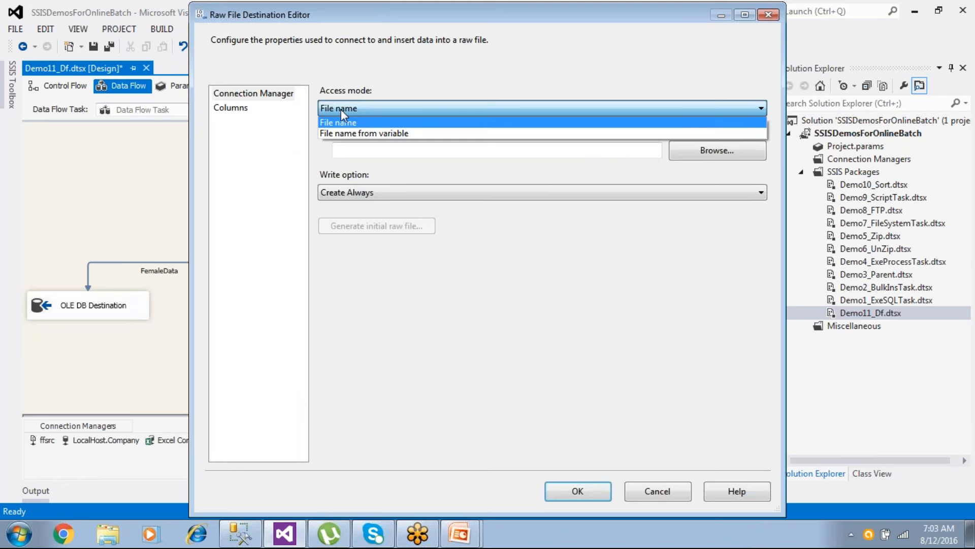
{"action": "left_click", "coordinate": [340, 109]}
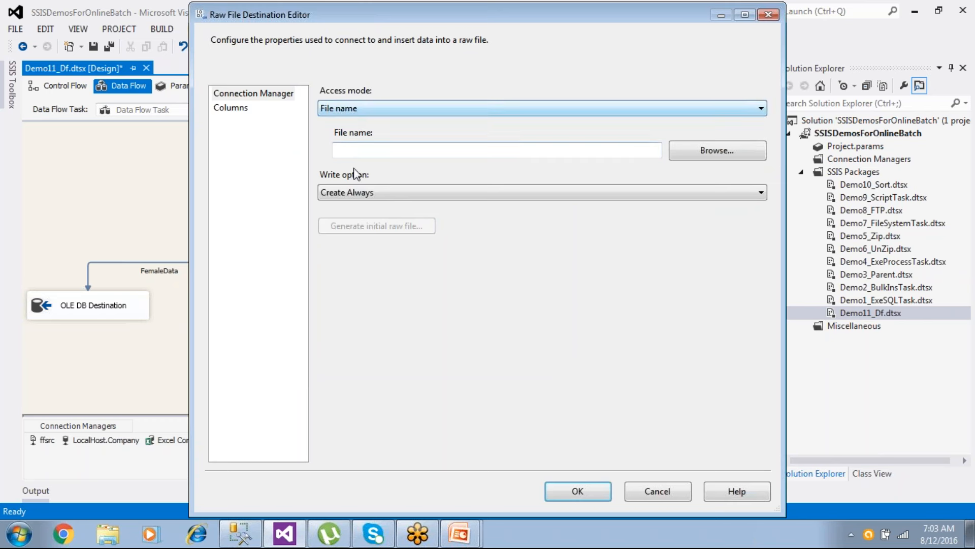
- Set the raw file's path to D:\INDIA\Emp.raw with the write option Create Always
{"action": "left_click", "coordinate": [358, 150]}
{"action": "type", "text": "D"}
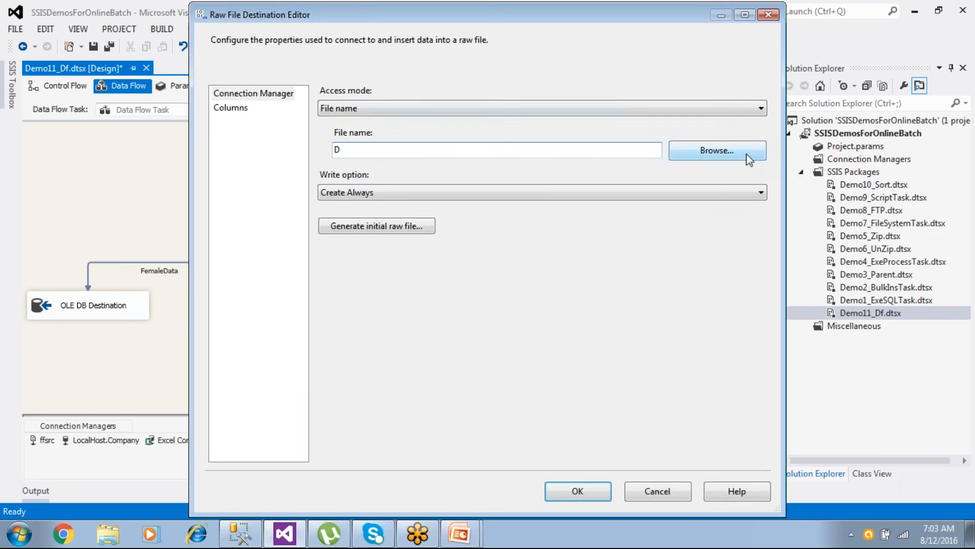
{"action": "left_click", "coordinate": [718, 152]}
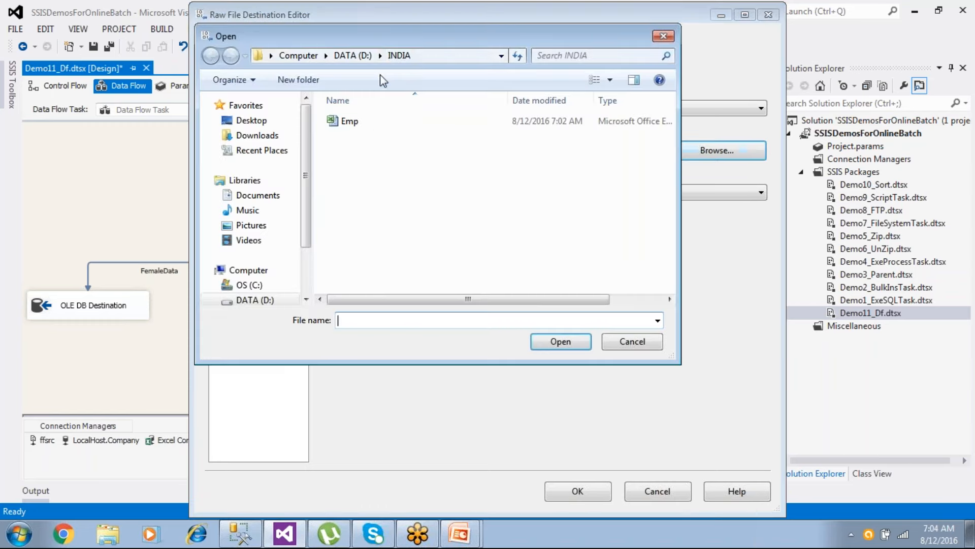
{"action": "left_click", "coordinate": [425, 56]}
{"action": "left_click", "coordinate": [367, 320]}
{"action": "type", "text": "Emp"}
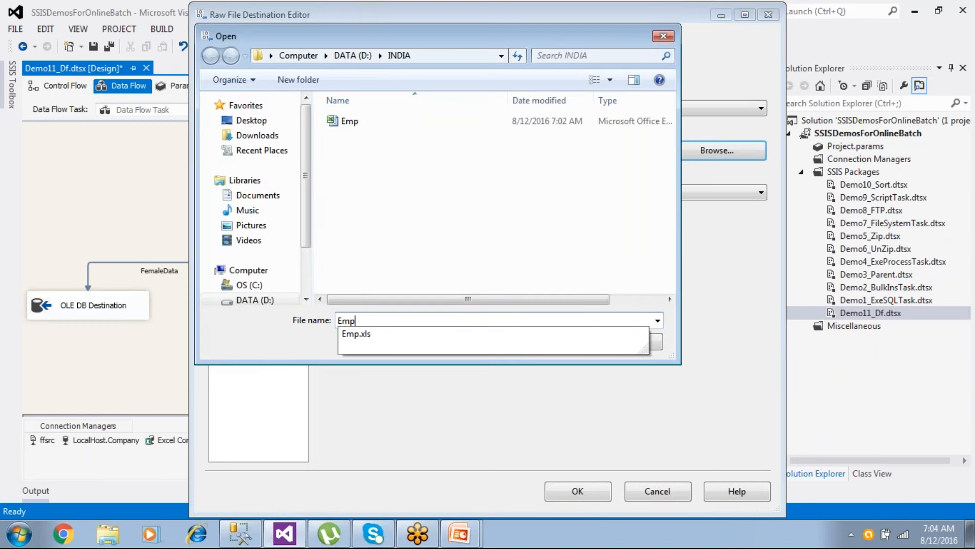
{"action": "type", "text": "R"}
{"action": "key", "text": "BackSpace"}
{"action": "type", "text": ".raw"}
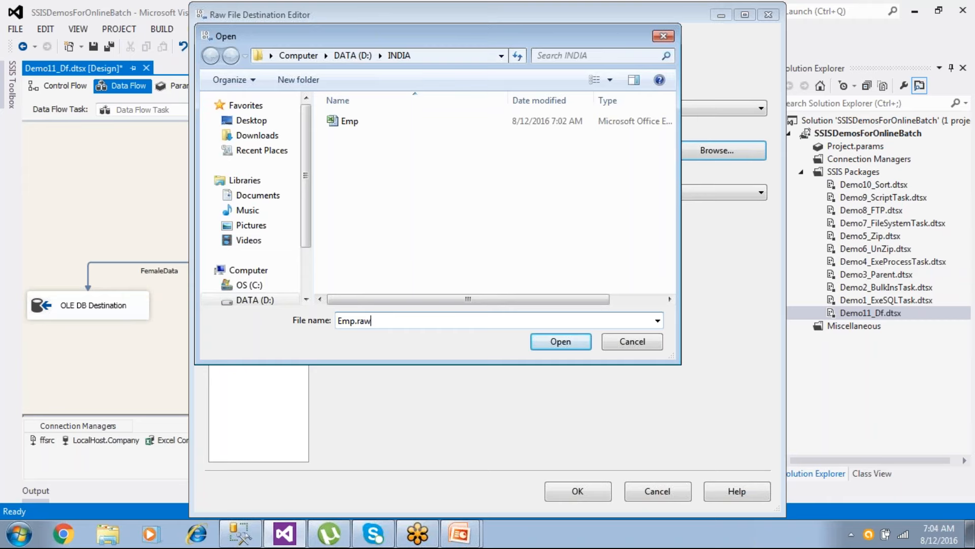
{"action": "left_click", "coordinate": [557, 346]}
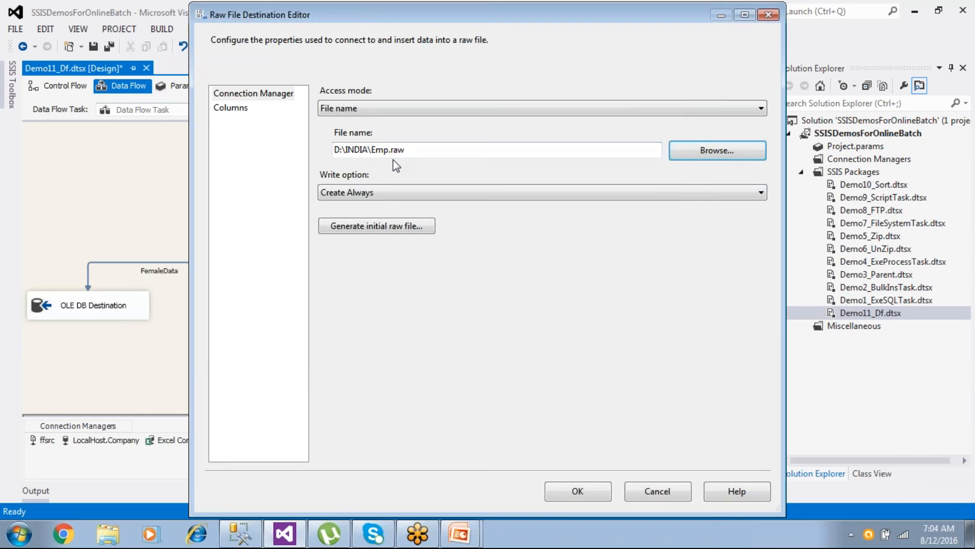
{"action": "left_click", "coordinate": [360, 192]}
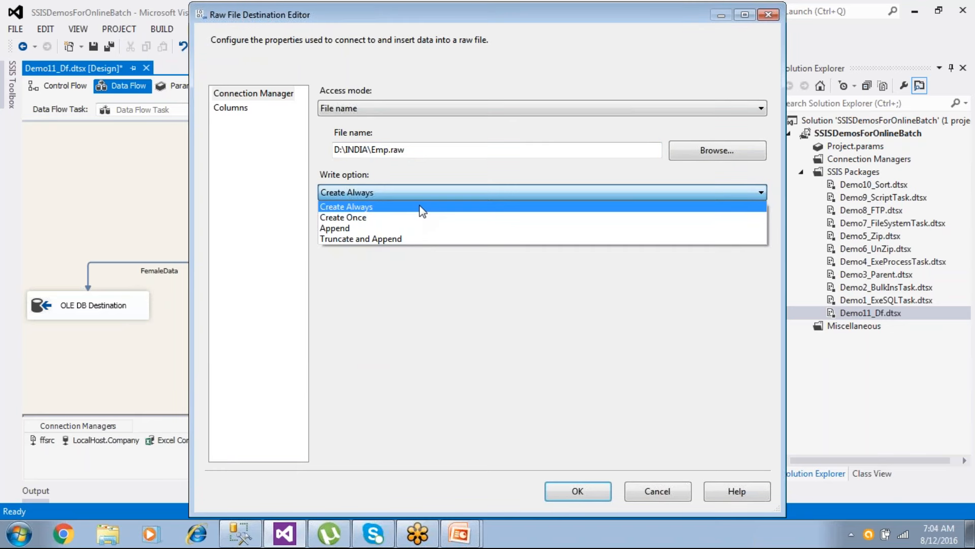
{"action": "left_click", "coordinate": [384, 207]}
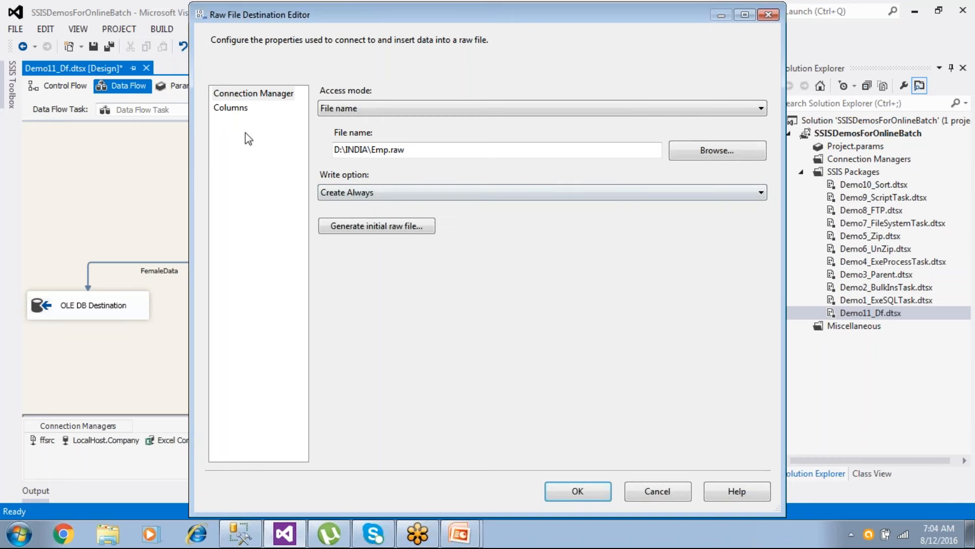
- Include the input columns EID, NAME, SALARY, GENDER and DEPTID in the raw file output
{"action": "left_click", "coordinate": [233, 110]}
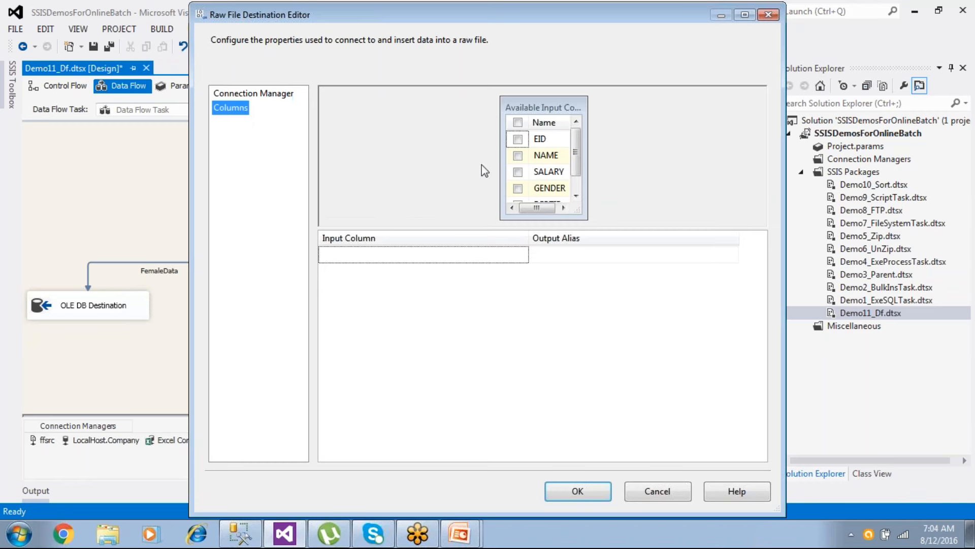
{"action": "left_click", "coordinate": [517, 139]}
{"action": "left_click", "coordinate": [518, 155]}
{"action": "left_click", "coordinate": [518, 171]}
{"action": "left_click", "coordinate": [517, 188]}
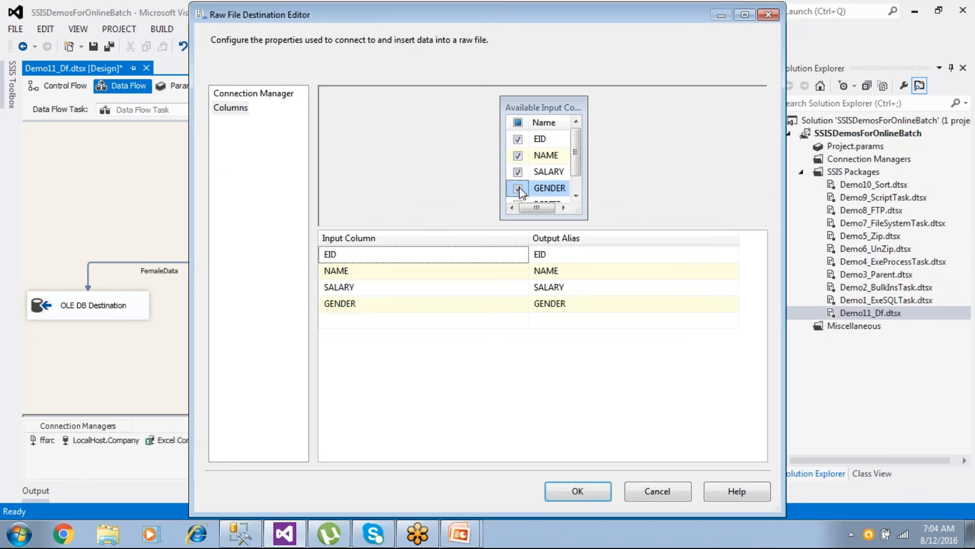
{"action": "left_click", "coordinate": [745, 16]}
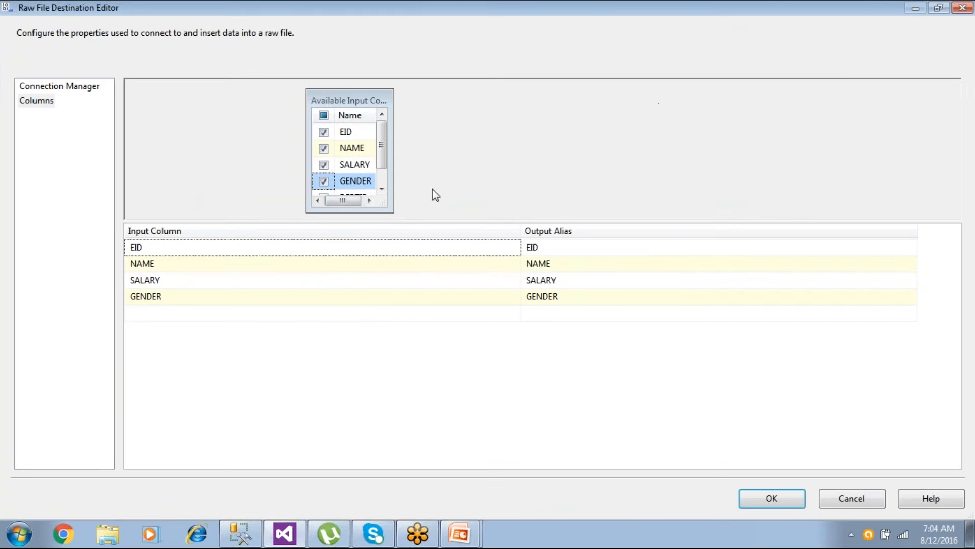
{"action": "left_click_drag", "start_coordinate": [450, 220], "coordinate": [447, 289]}
{"action": "left_click_drag", "start_coordinate": [387, 202], "coordinate": [461, 252]}
{"action": "left_click", "coordinate": [324, 197]}
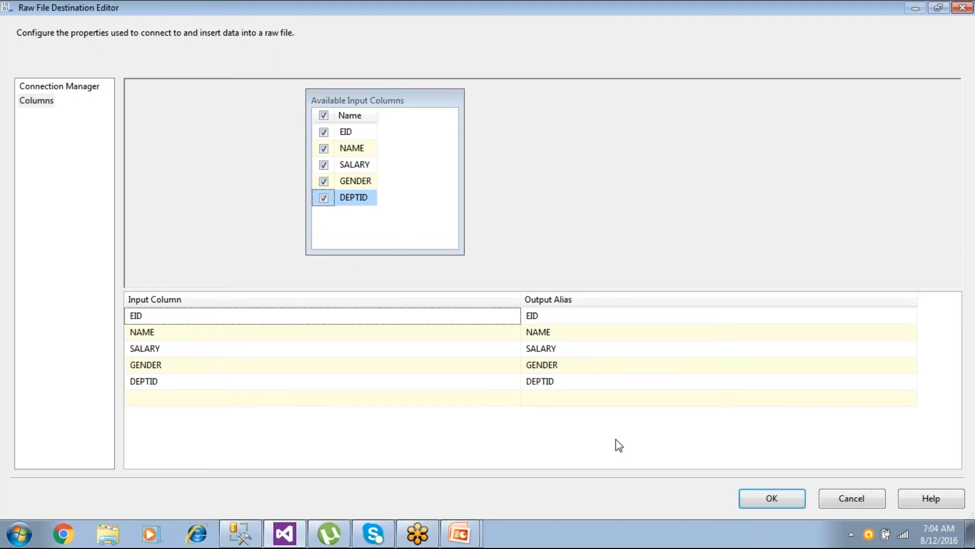
- Accept the Raw File Destination settings, save the package Demo11_Df.dtsx and run it
{"action": "left_click", "coordinate": [783, 501]}
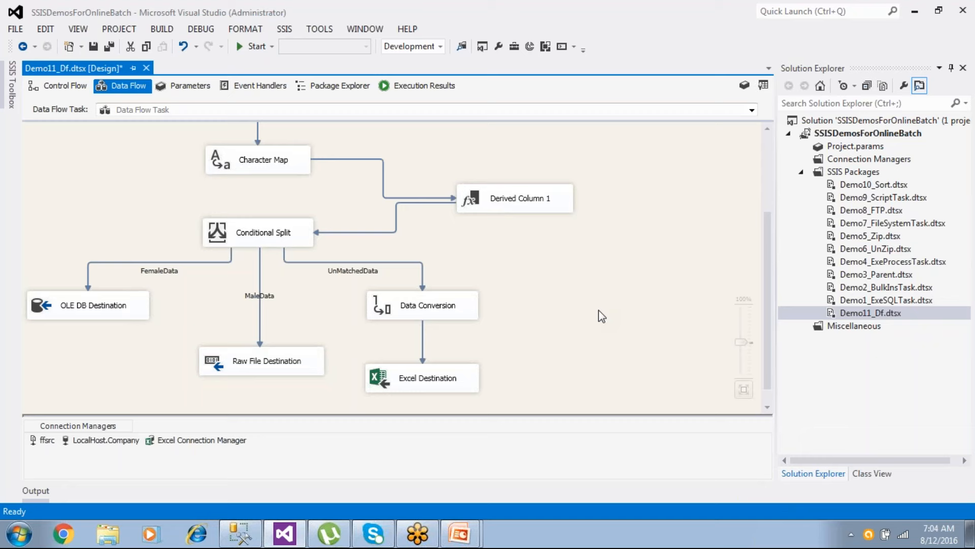
{"action": "key", "text": "ctrl+s"}
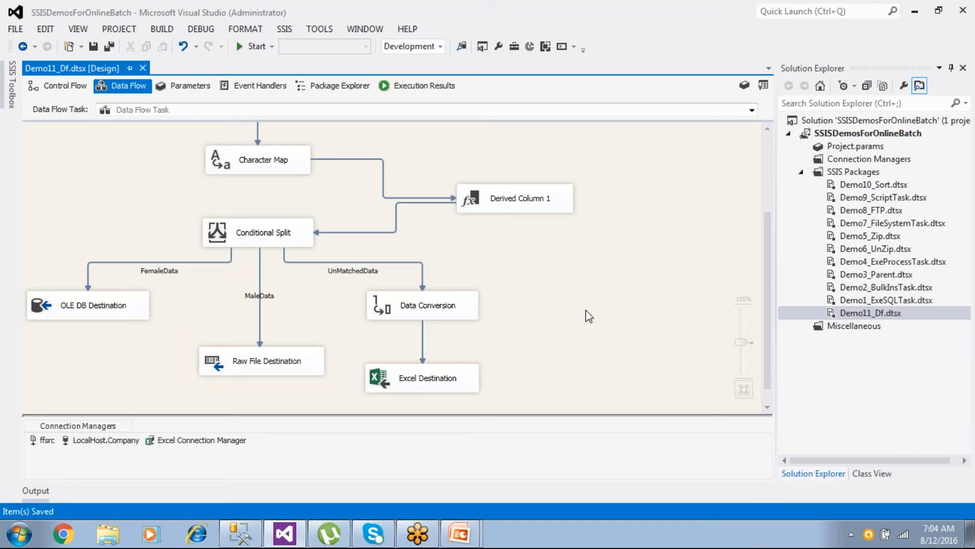
{"action": "left_click", "coordinate": [123, 314]}
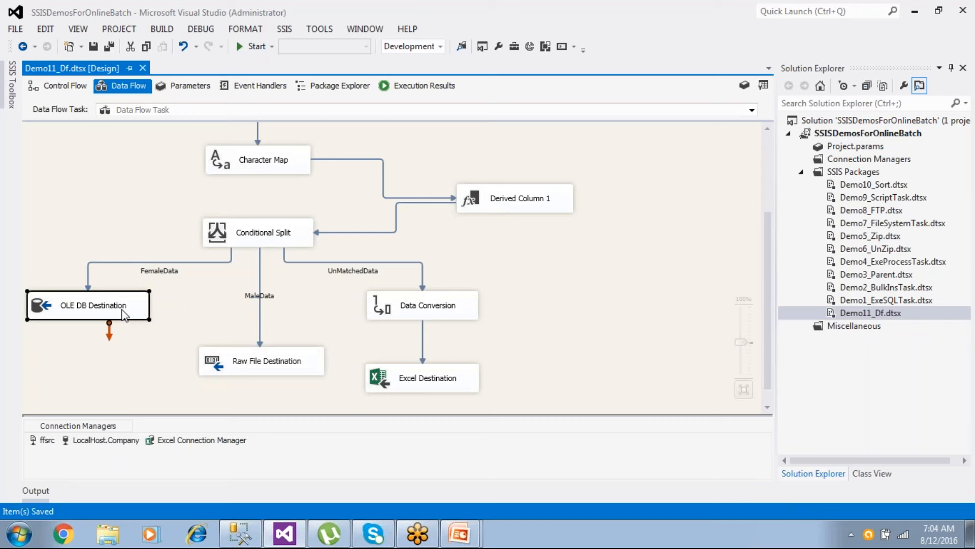
{"action": "left_click", "coordinate": [246, 361]}
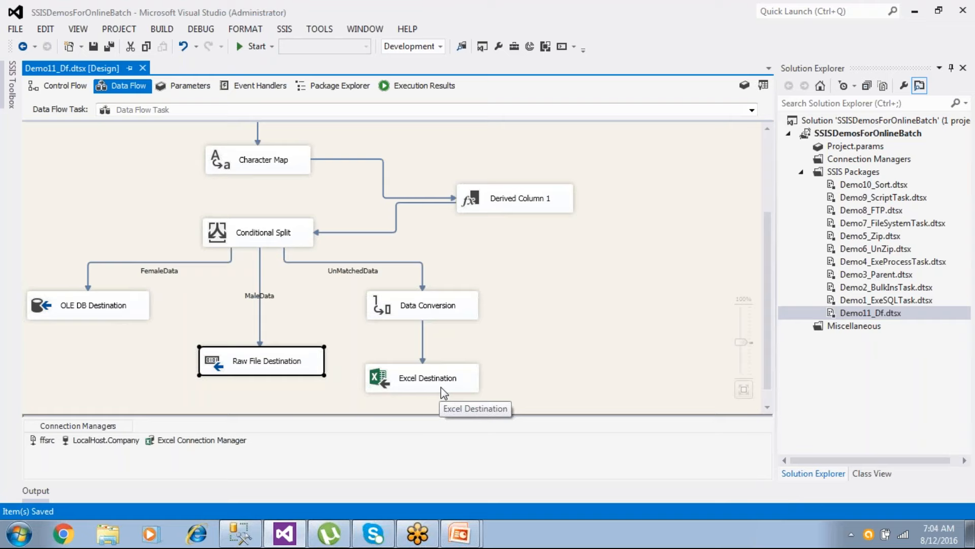
{"action": "left_click", "coordinate": [93, 46]}
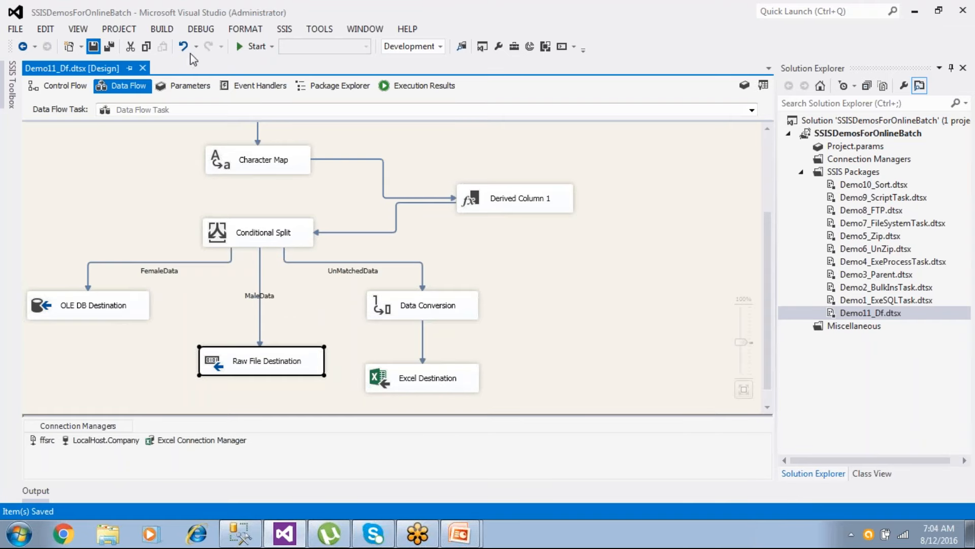
{"action": "left_click", "coordinate": [255, 46]}
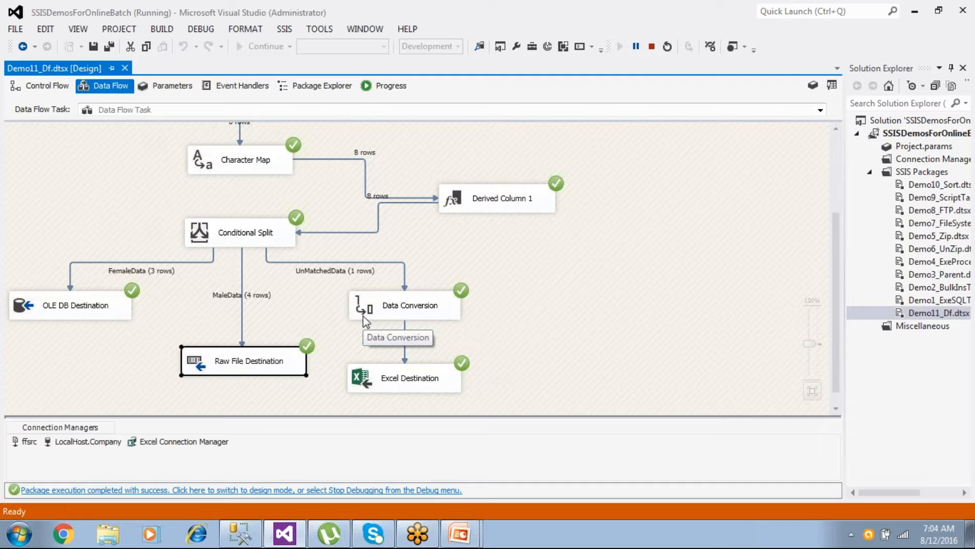
- Switch to SQL Server Management Studio and execute the query script for the FemaleData and MaleData tables
{"action": "key", "text": "alt+Tab"}
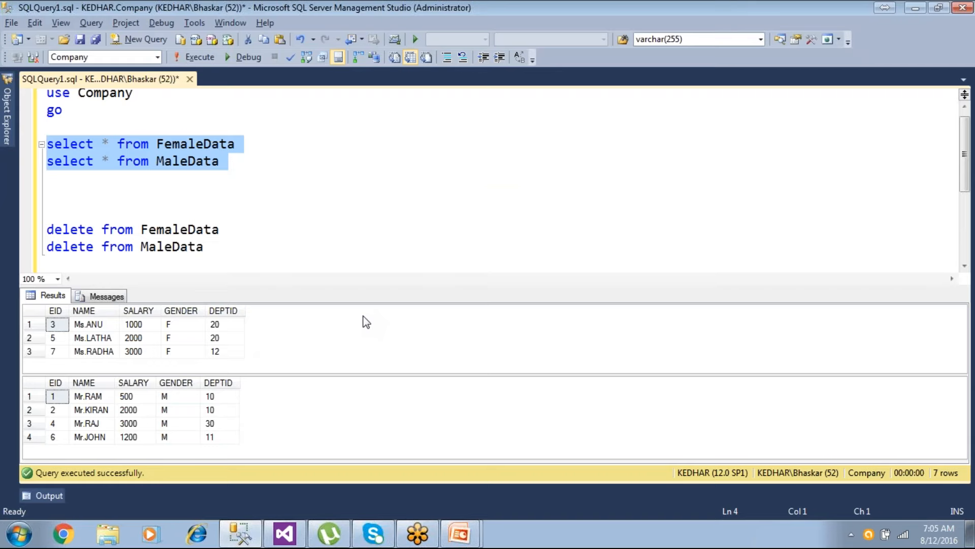
{"action": "left_click", "coordinate": [436, 225]}
{"action": "key", "text": "F5"}
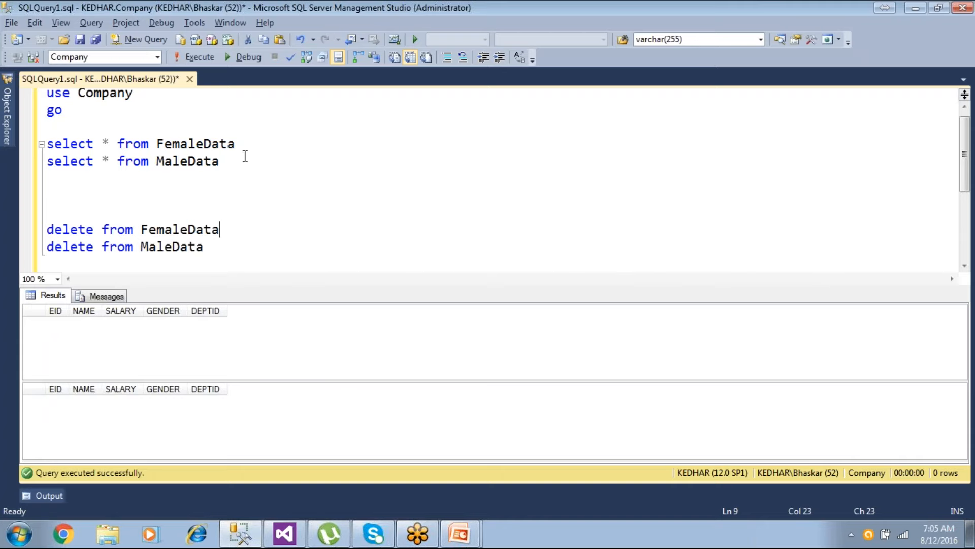
- Browse to the INDIA folder on drive D: in Windows Explorer to check the exported files
{"action": "key", "text": "alt+Tab"}
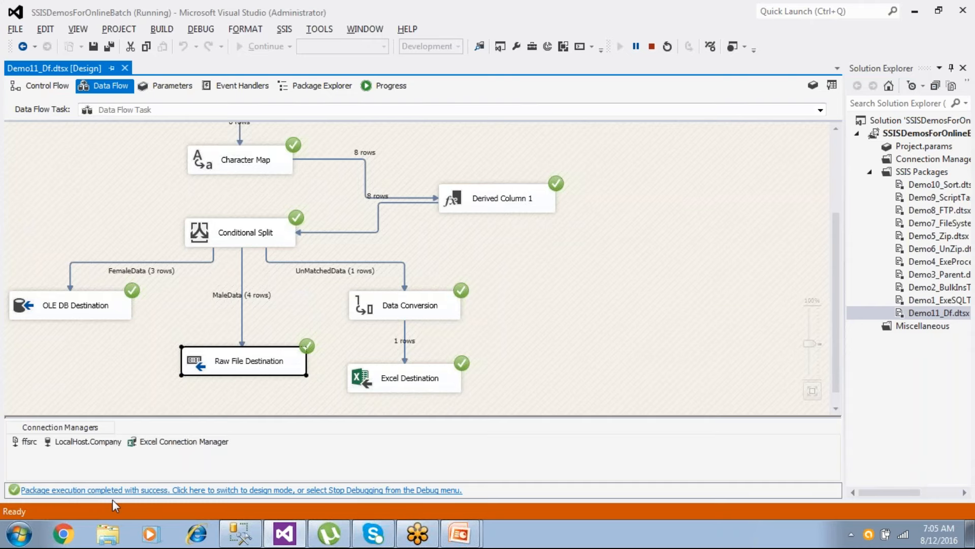
{"action": "key", "text": "super+e"}
{"action": "double_click", "coordinate": [368, 100]}
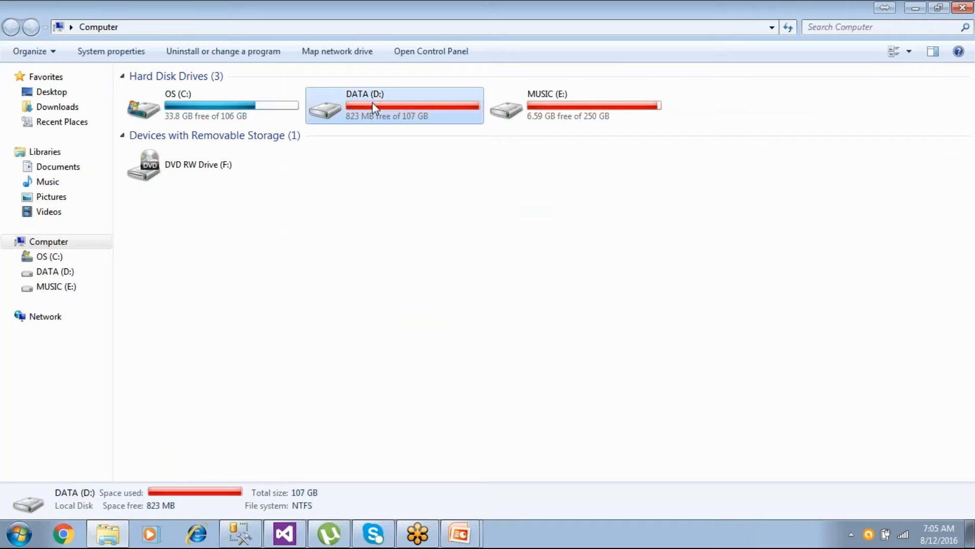
{"action": "double_click", "coordinate": [159, 229]}
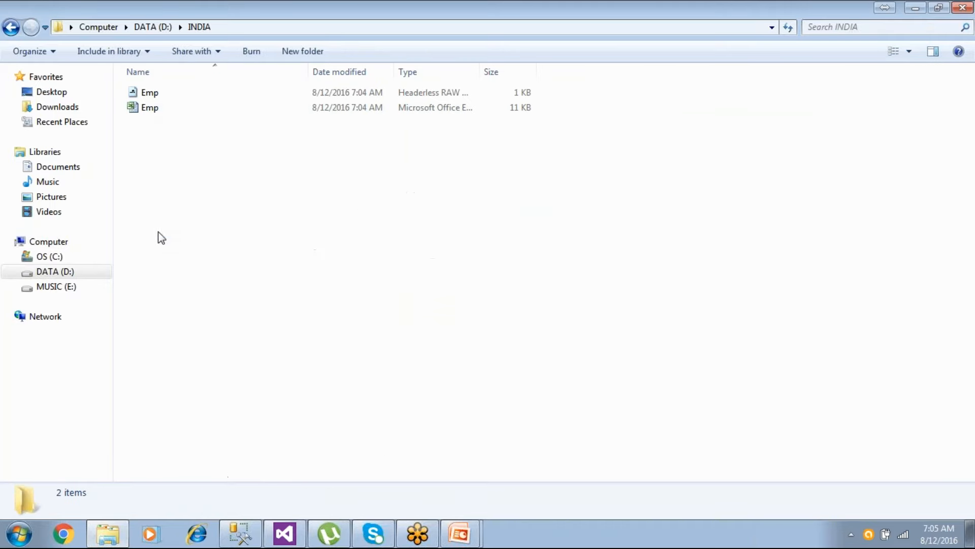
- Open the Emp.raw file with Notepad to examine its contents, and close it
{"action": "left_click", "coordinate": [149, 94]}
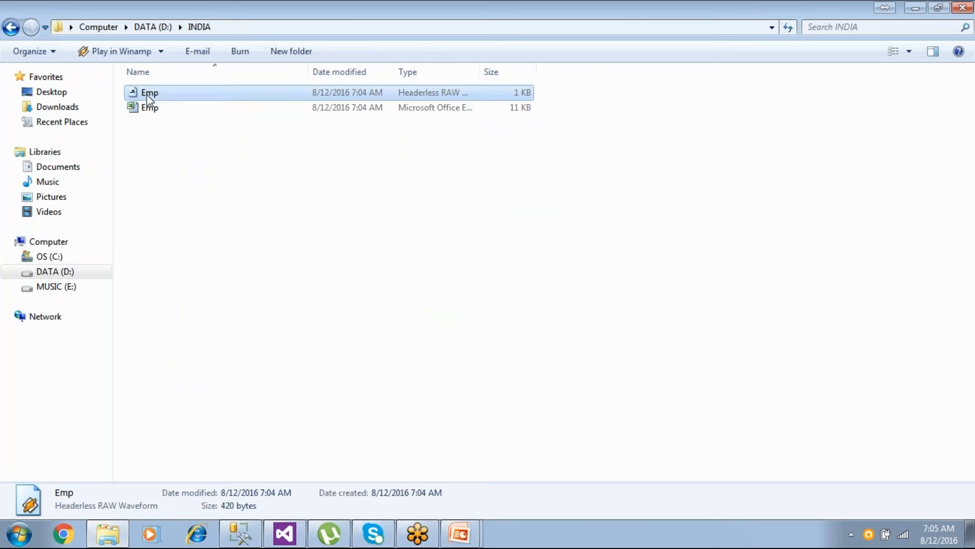
{"action": "right_click", "coordinate": [149, 98]}
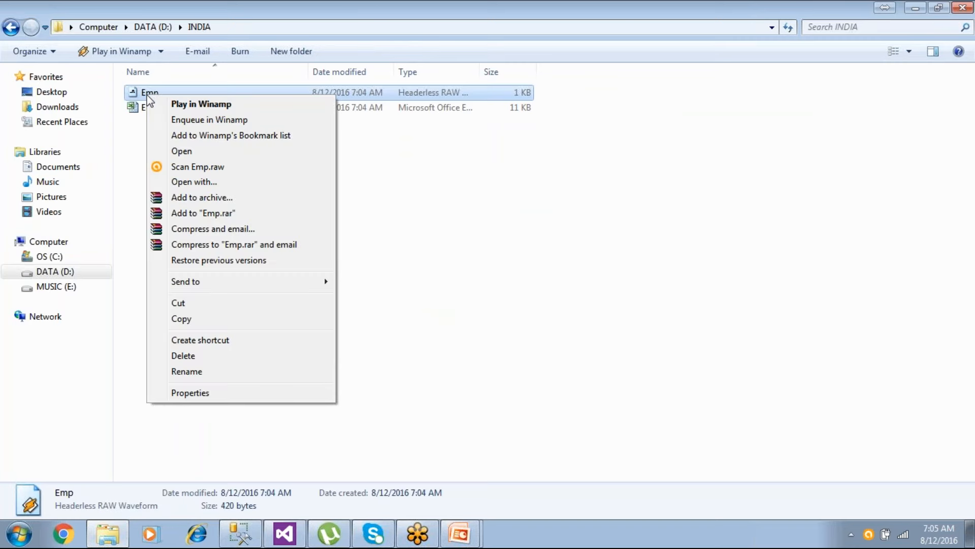
{"action": "left_click", "coordinate": [186, 182]}
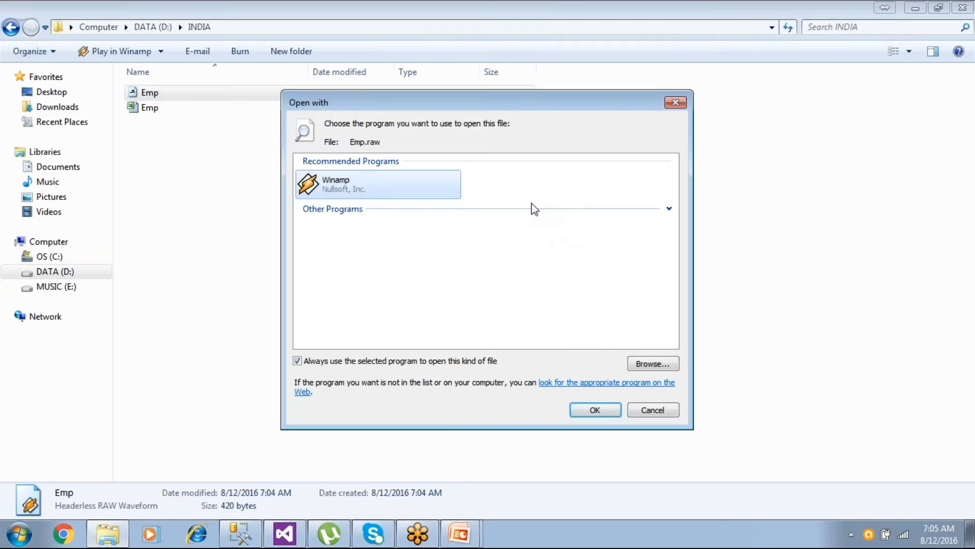
{"action": "left_click", "coordinate": [667, 209]}
{"action": "left_click", "coordinate": [503, 324]}
{"action": "left_click", "coordinate": [591, 410]}
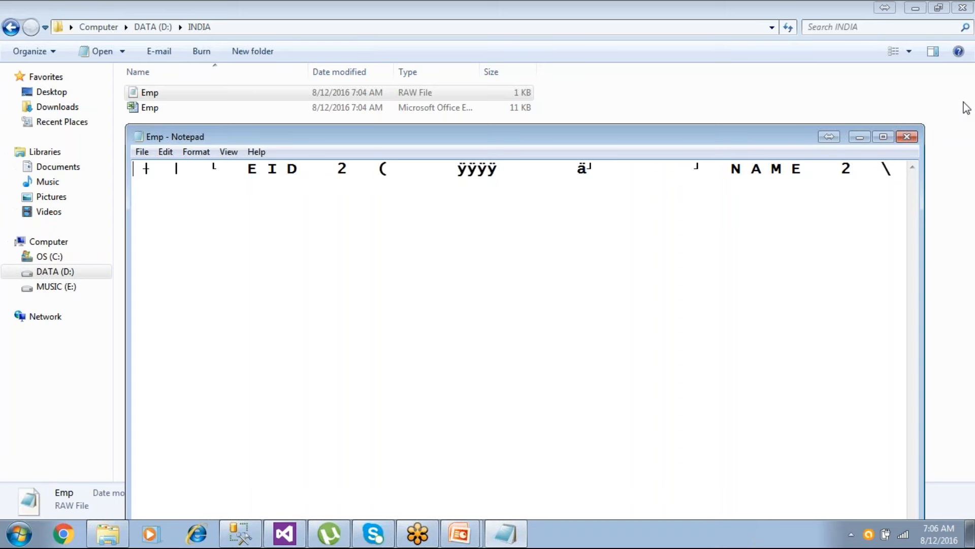
{"action": "left_click", "coordinate": [906, 141]}
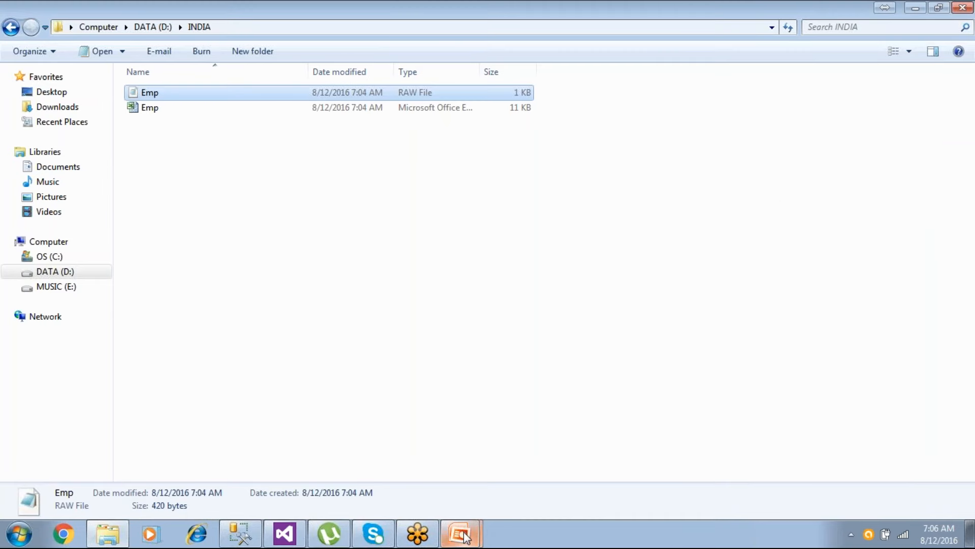
- Return to Visual Studio and switch the executed package back to design mode
{"action": "mouse_move", "coordinate": [284, 534]}
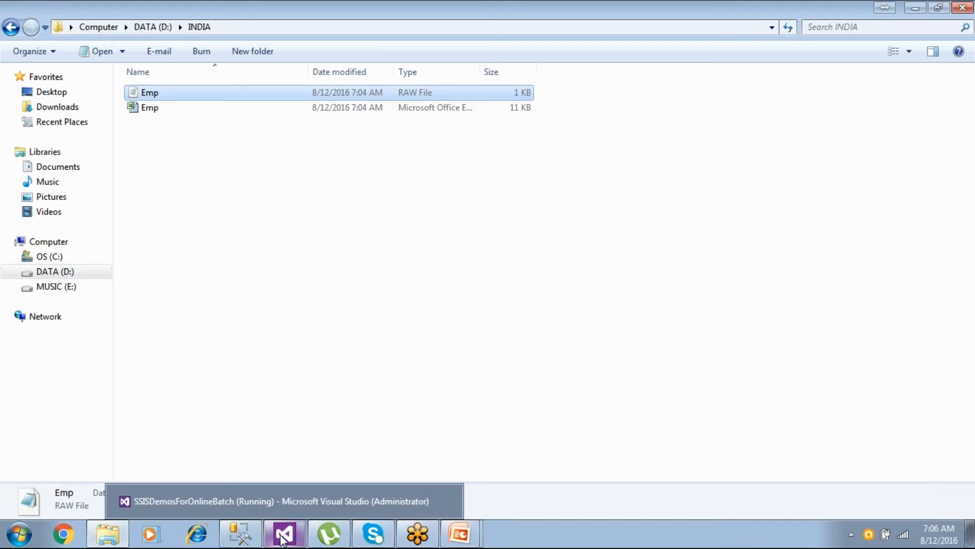
{"action": "left_click", "coordinate": [291, 501]}
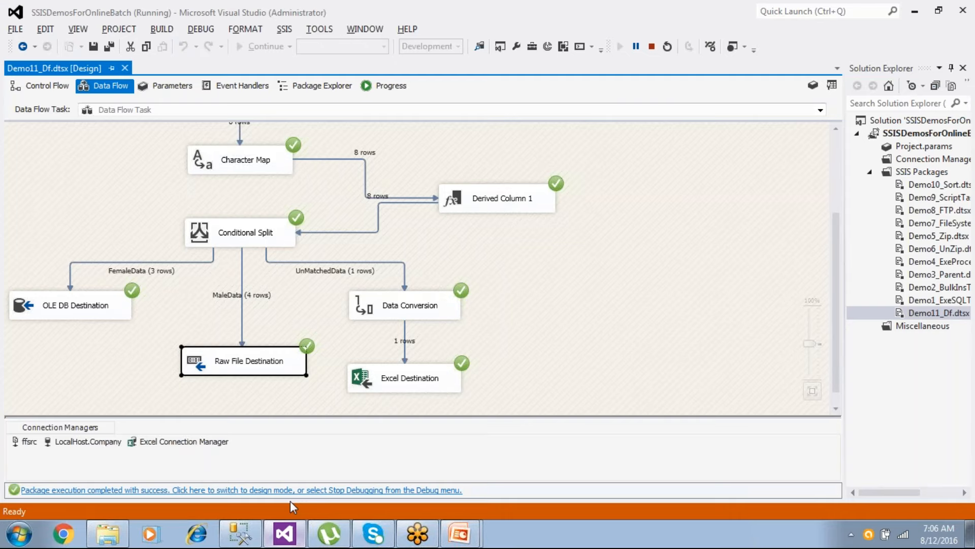
{"action": "left_click", "coordinate": [318, 491]}
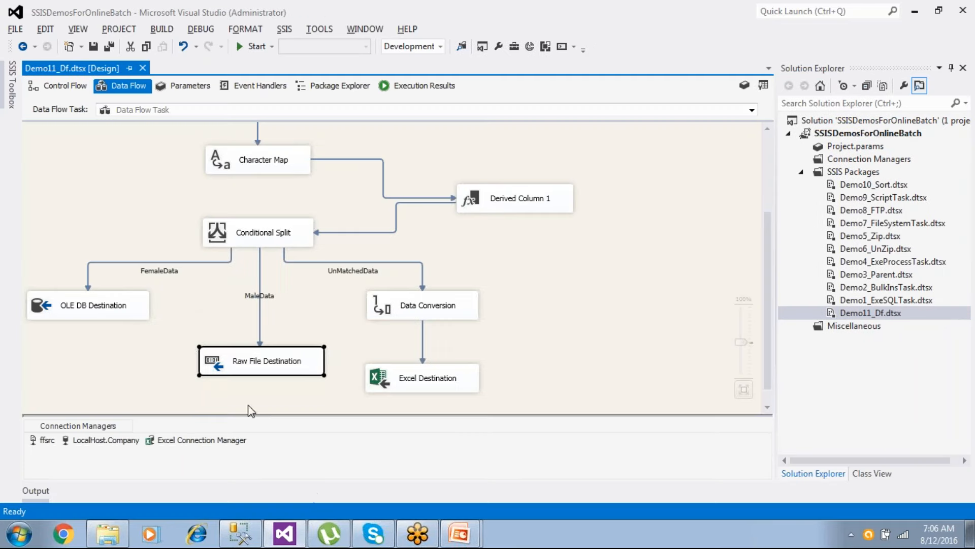
{"action": "left_click", "coordinate": [122, 315]}
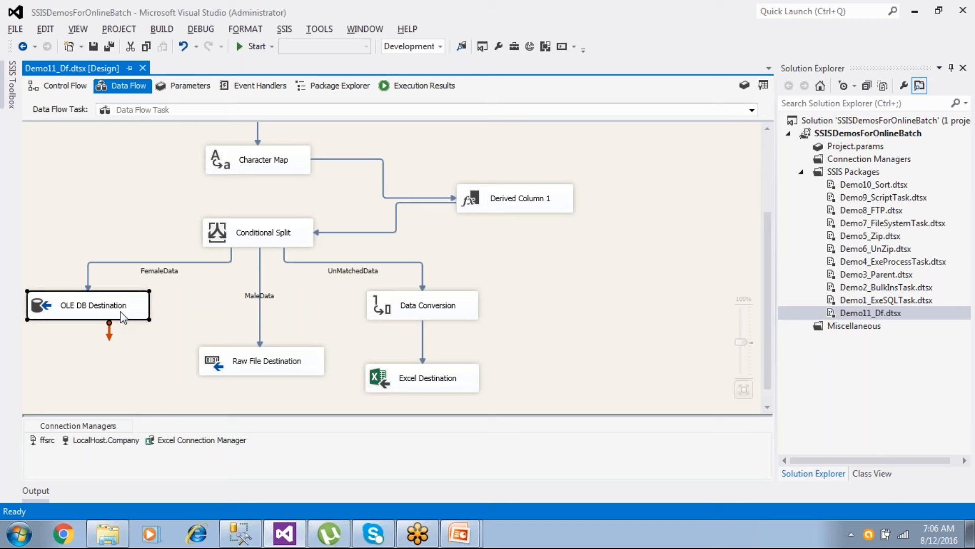
{"action": "mouse_move", "coordinate": [102, 310]}
{"action": "left_mouse_down"}
{"action": "mouse_move", "coordinate": [103, 330]}
{"action": "mouse_move", "coordinate": [111, 309]}
{"action": "left_mouse_up"}
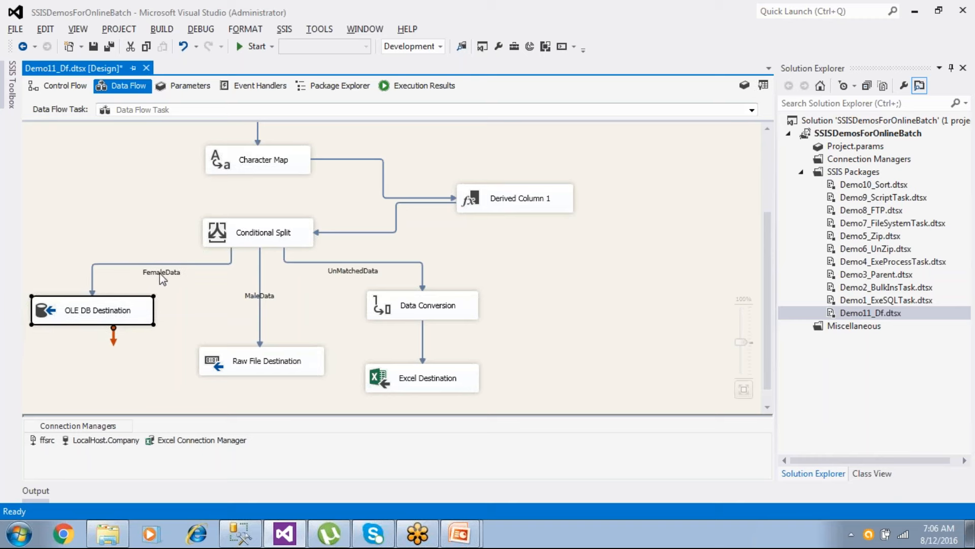
{"action": "left_click", "coordinate": [249, 231]}
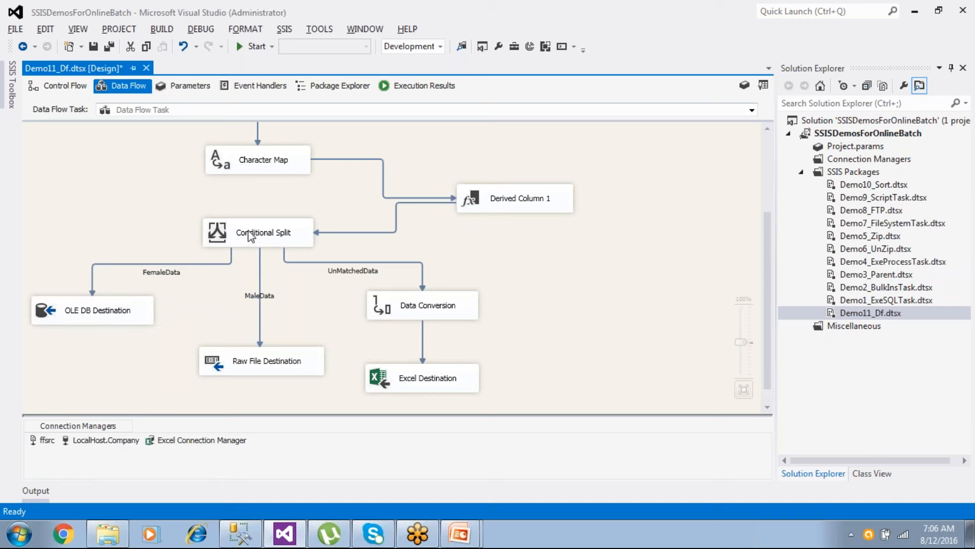
{"action": "left_click", "coordinate": [111, 316]}
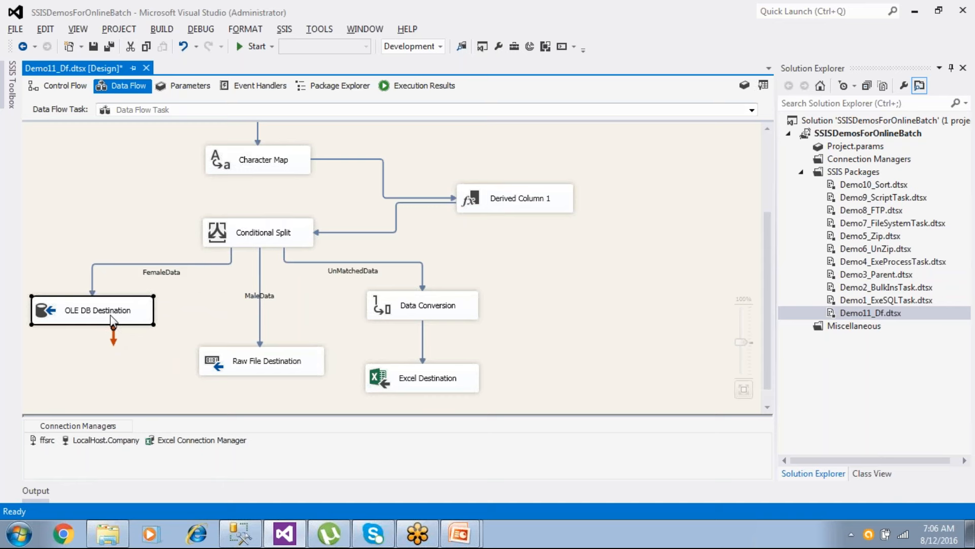
{"action": "left_click", "coordinate": [254, 236]}
{"action": "left_click", "coordinate": [240, 366]}
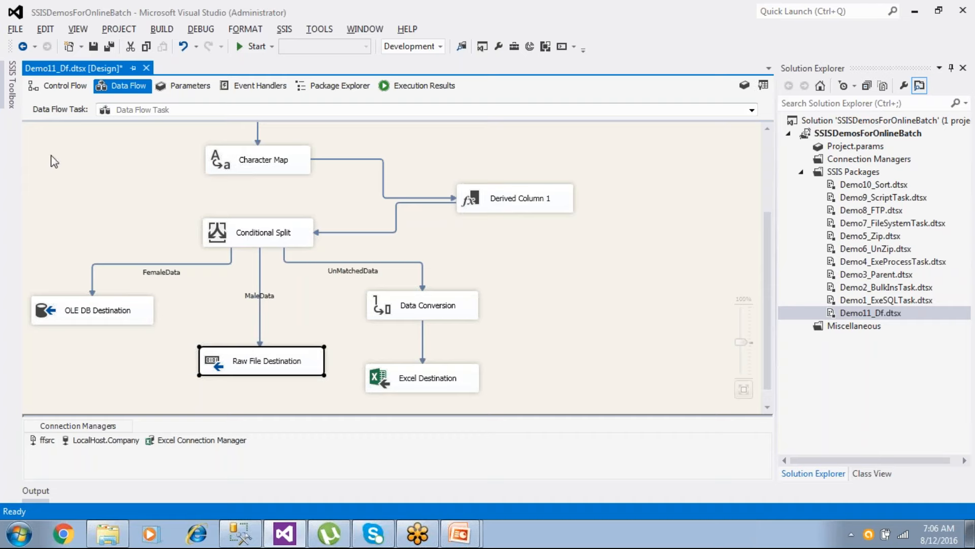
- Add a second OLE DB Destination to the data flow, below the existing OLE DB Destination
{"action": "left_click", "coordinate": [11, 83]}
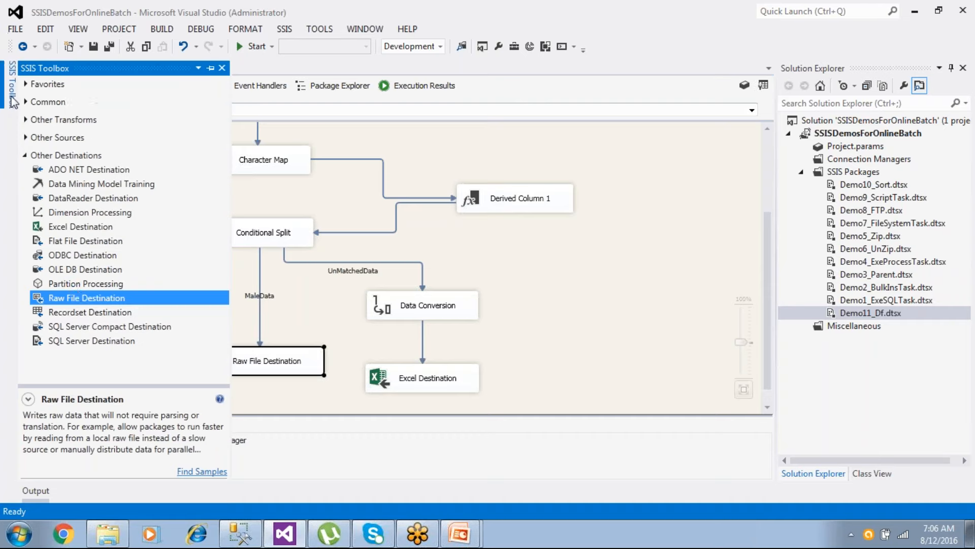
{"action": "left_click", "coordinate": [83, 298]}
{"action": "left_click", "coordinate": [74, 270]}
{"action": "left_click_drag", "start_coordinate": [73, 271], "coordinate": [53, 366]}
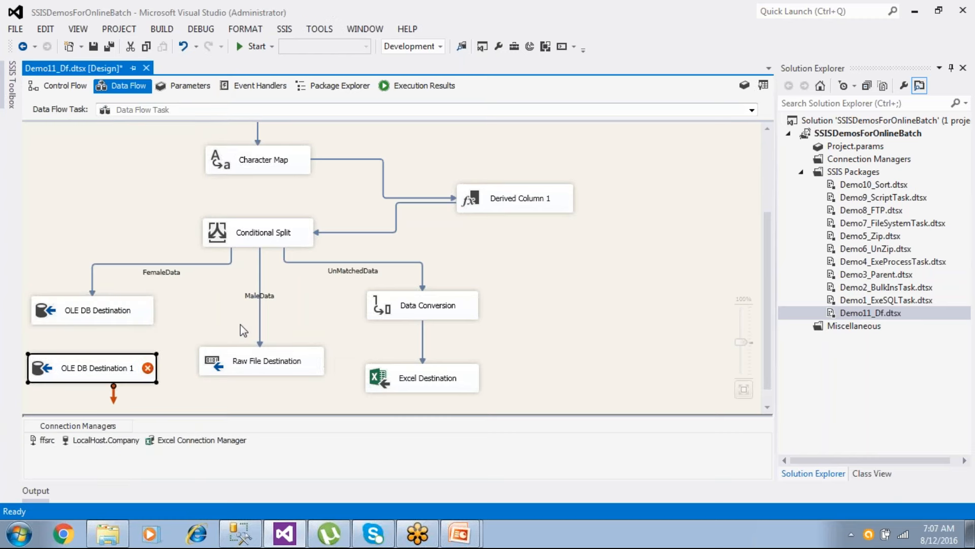
- Delete the MaleData path between Conditional Split and Raw File Destination
{"action": "left_click", "coordinate": [264, 231]}
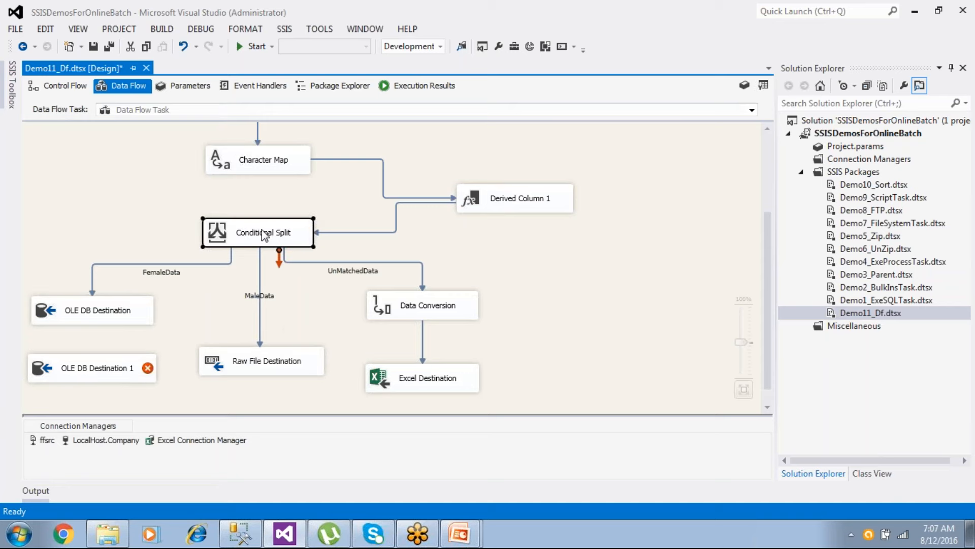
{"action": "left_click", "coordinate": [257, 314]}
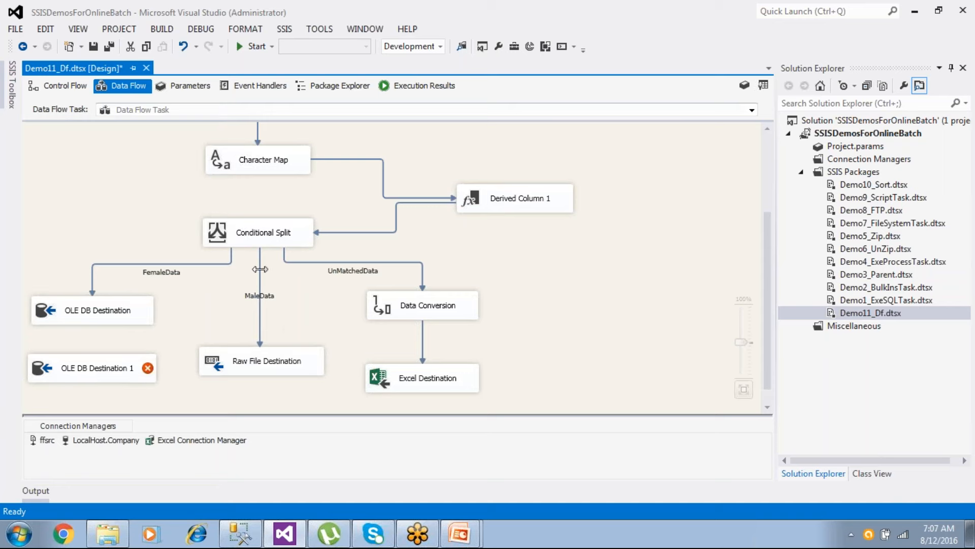
{"action": "left_click", "coordinate": [259, 365]}
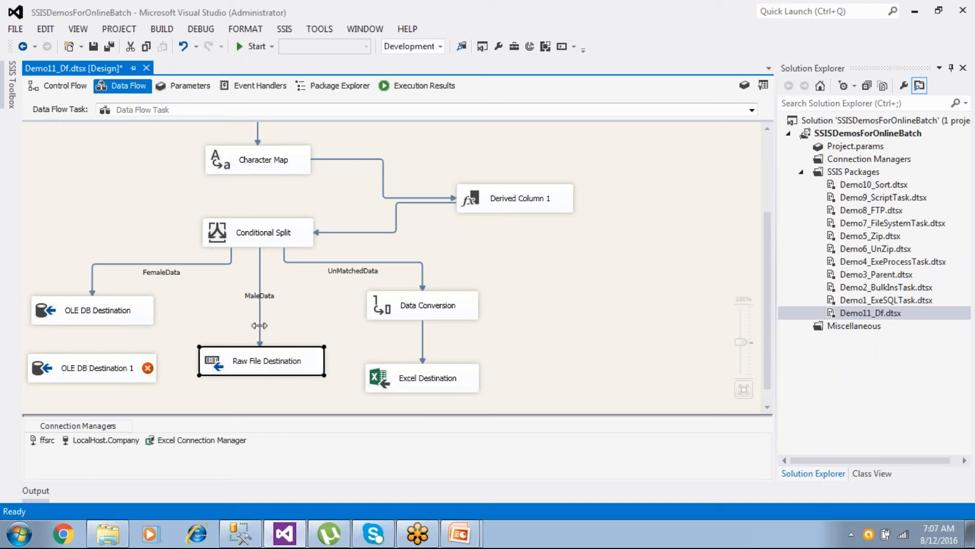
{"action": "left_click", "coordinate": [250, 401]}
{"action": "scroll", "coordinate": [251, 401], "scroll_direction": "down", "scroll_amount": 1}
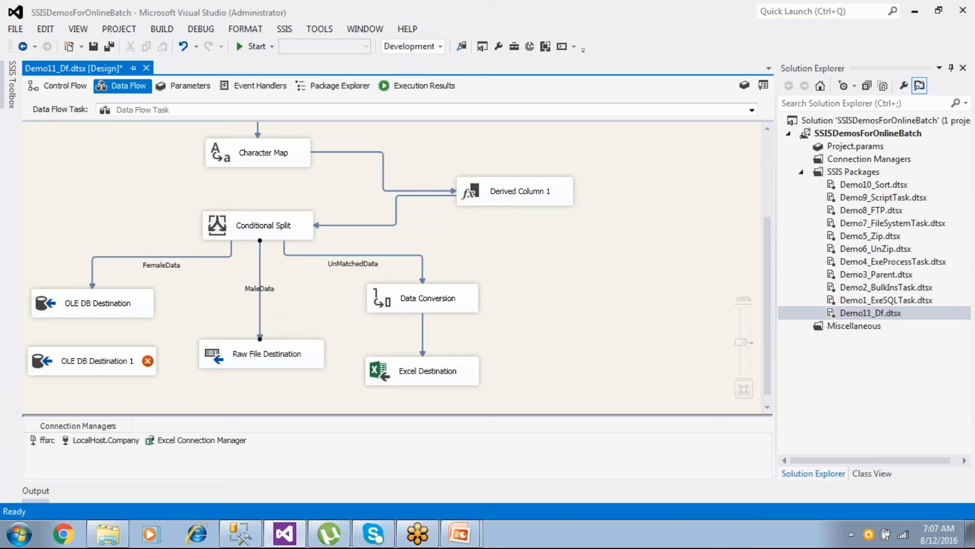
{"action": "key", "text": "Delete"}
- Try routing Conditional Split's MaleData output to the second OLE DB Destination, and remove that path
{"action": "left_click", "coordinate": [268, 224]}
{"action": "left_click_drag", "start_coordinate": [264, 252], "coordinate": [147, 358]}
{"action": "left_click", "coordinate": [279, 234]}
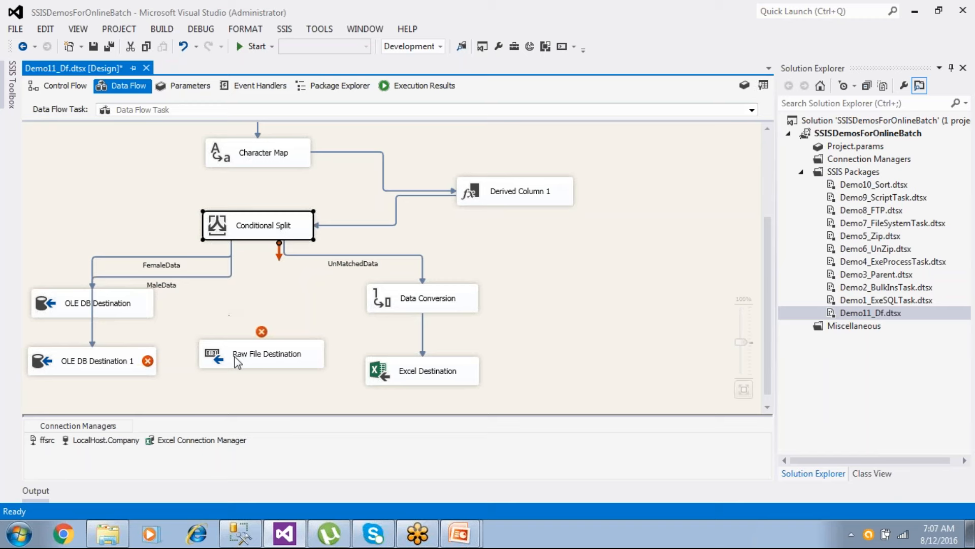
{"action": "left_click", "coordinate": [91, 341]}
{"action": "key", "text": "Delete"}
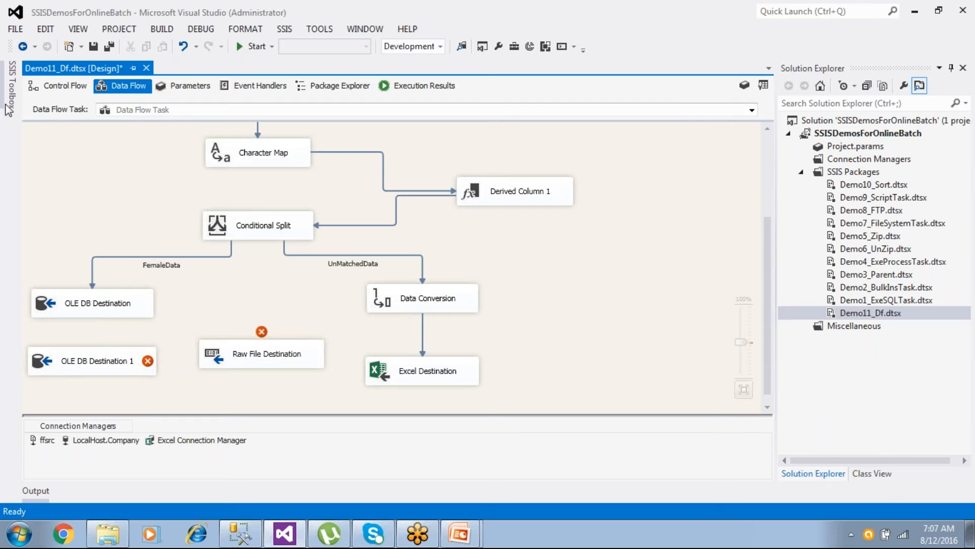
- Add a Multicast transformation between Conditional Split and Raw File Destination, and feed it Conditional Split's MaleData output
{"action": "left_click", "coordinate": [11, 86]}
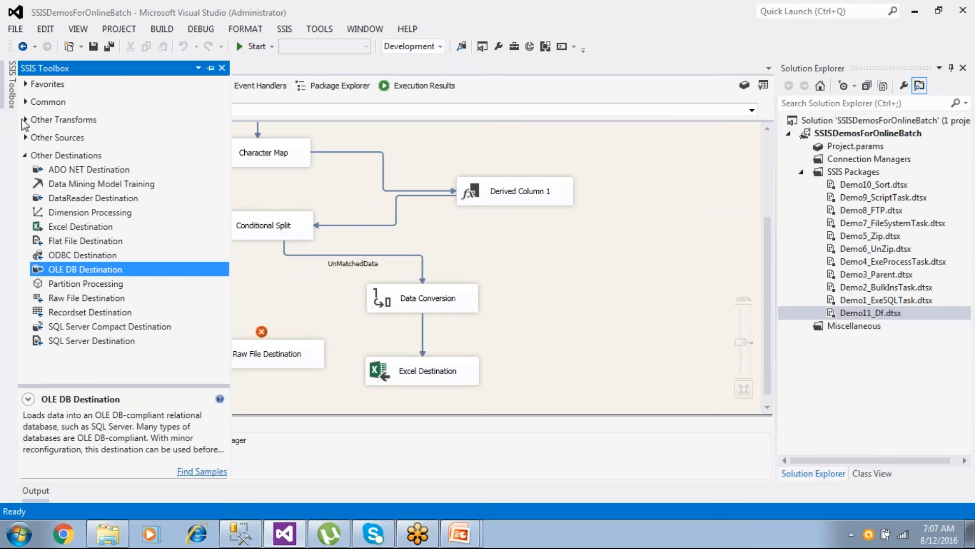
{"action": "left_click", "coordinate": [24, 157]}
{"action": "left_click", "coordinate": [28, 104]}
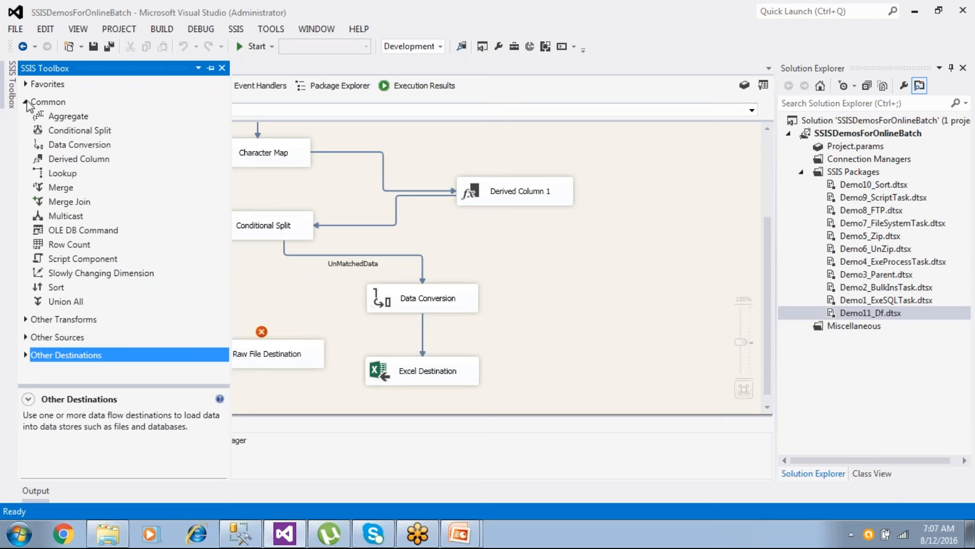
{"action": "left_click", "coordinate": [70, 215]}
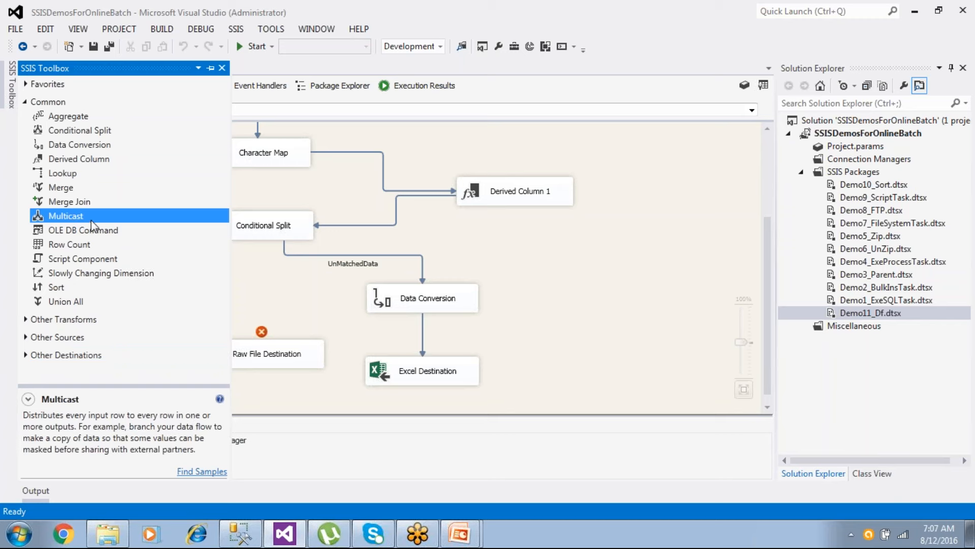
{"action": "left_click_drag", "start_coordinate": [91, 219], "coordinate": [269, 303]}
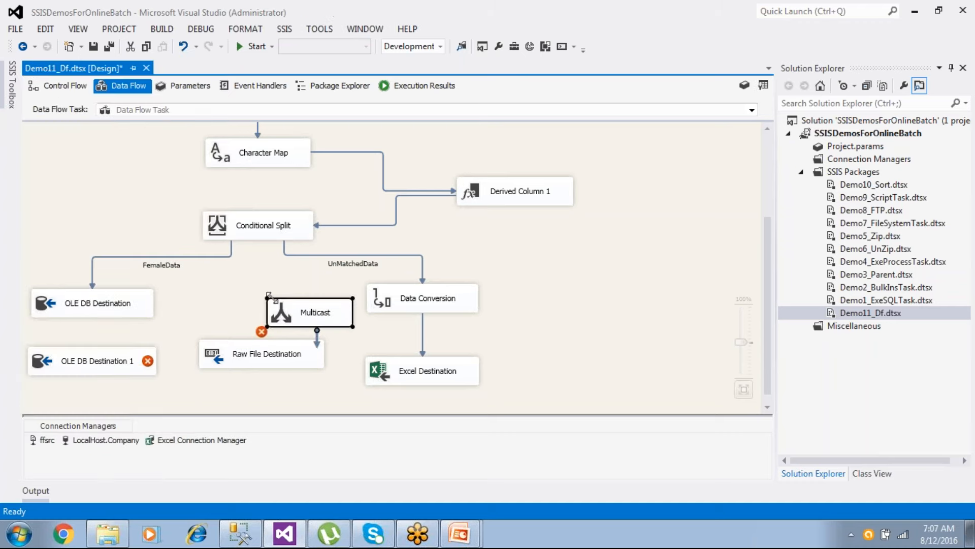
{"action": "left_click", "coordinate": [260, 235]}
{"action": "left_click_drag", "start_coordinate": [288, 297], "coordinate": [252, 293]}
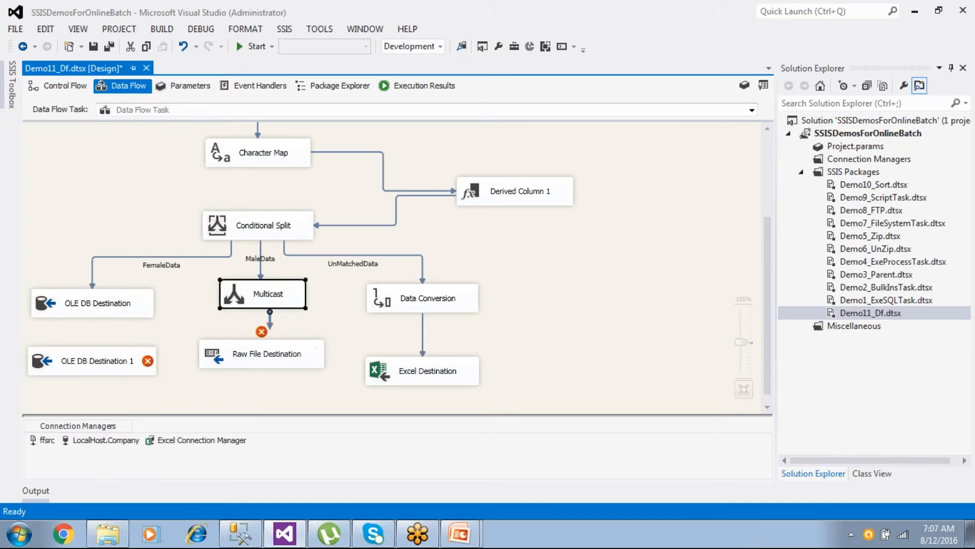
- View the Multicast's settings without changing them, and connect its outputs to Raw File Destination and OLE DB Destination 1
{"action": "double_click", "coordinate": [252, 292]}
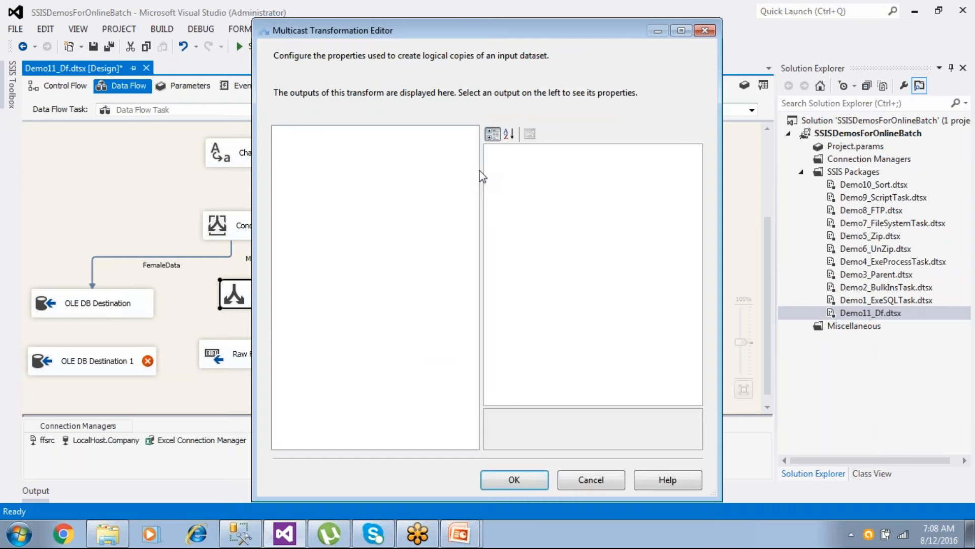
{"action": "key", "text": "Escape"}
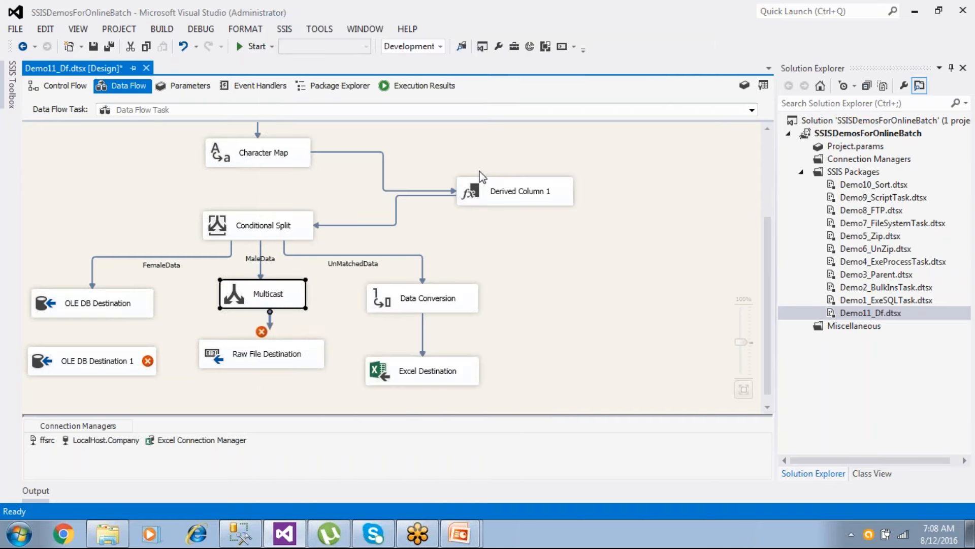
{"action": "left_click_drag", "start_coordinate": [269, 325], "coordinate": [310, 342]}
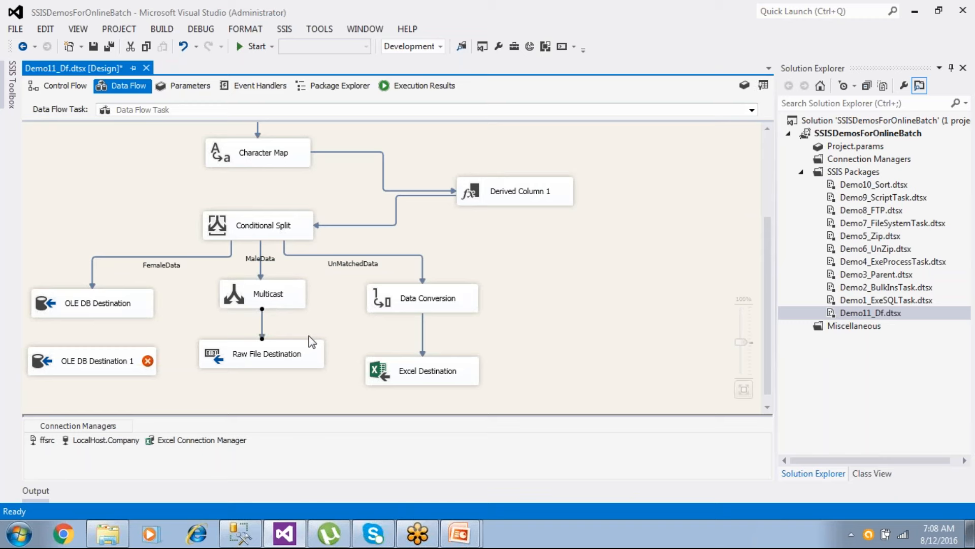
{"action": "left_click", "coordinate": [295, 303]}
{"action": "left_click_drag", "start_coordinate": [270, 326], "coordinate": [109, 364]}
- Set OLE DB Destination 1 to load the [dbo].[MaleData] table and accept the matching column mappings
{"action": "left_click", "coordinate": [109, 364]}
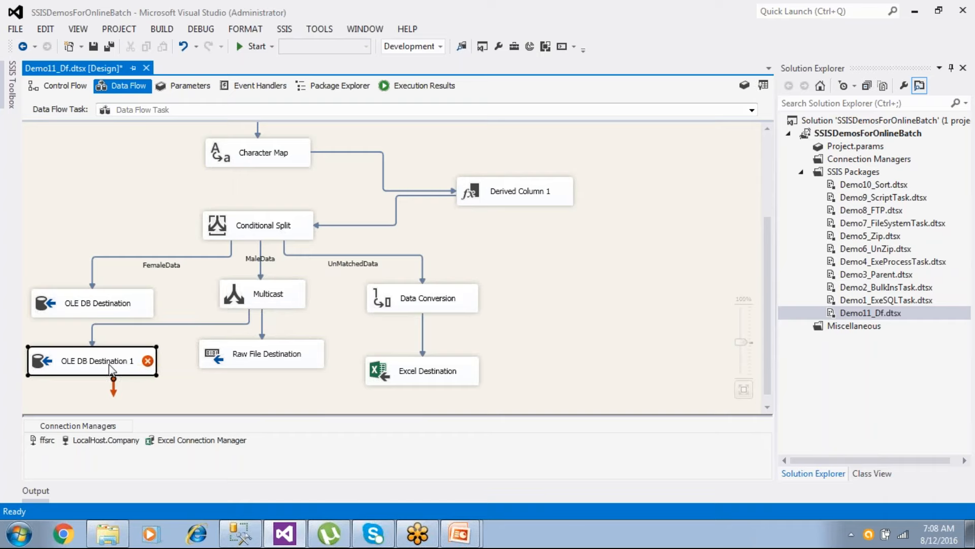
{"action": "double_click", "coordinate": [110, 365]}
{"action": "left_click", "coordinate": [663, 259]}
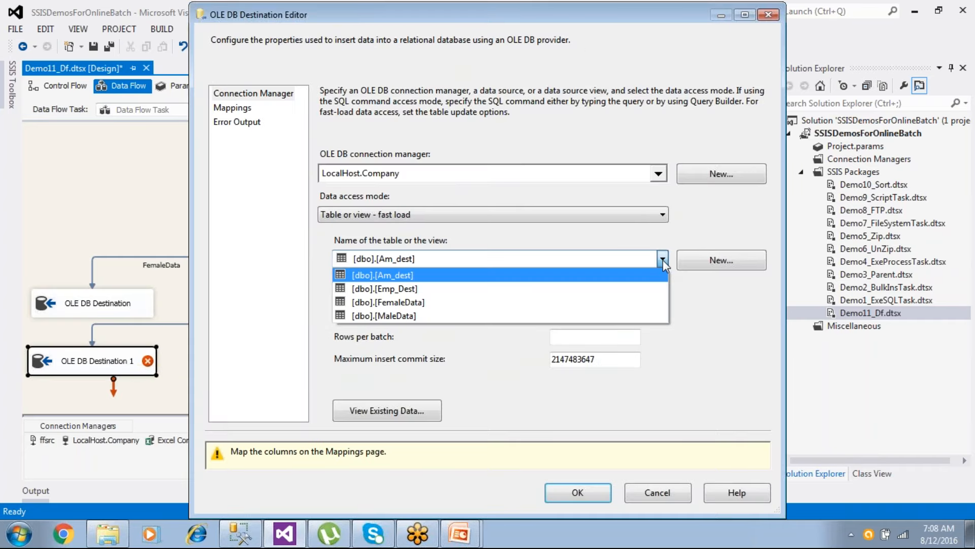
{"action": "left_click", "coordinate": [414, 316]}
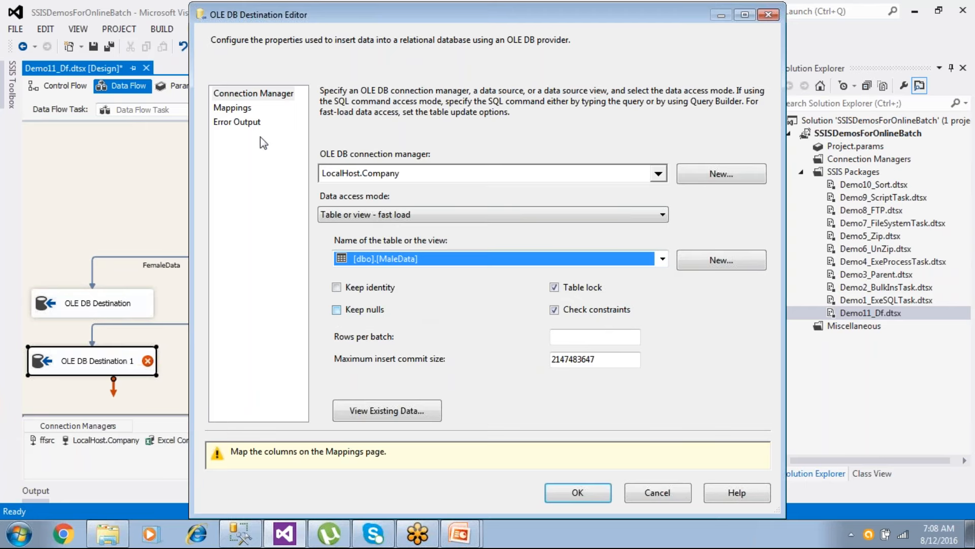
{"action": "left_click", "coordinate": [239, 110]}
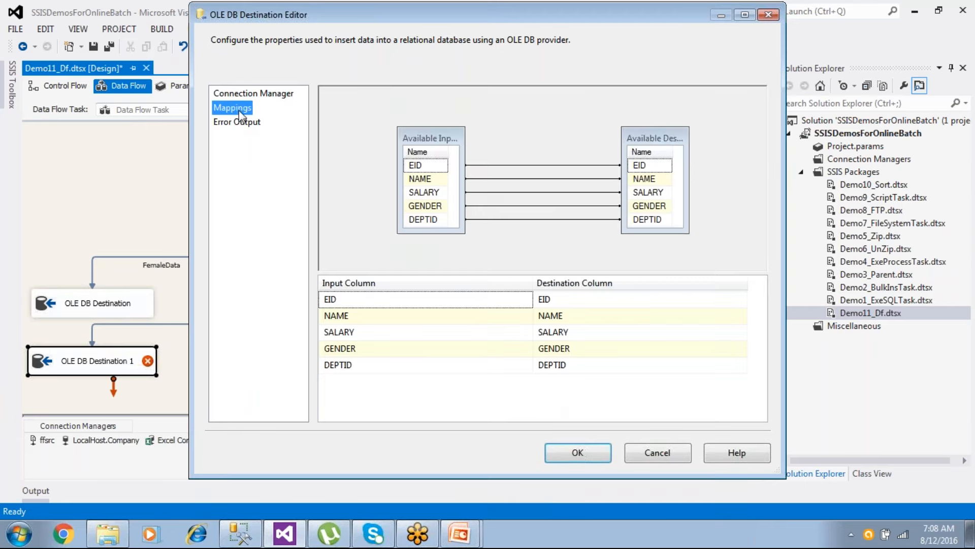
{"action": "left_click", "coordinate": [578, 452]}
- Save the package and arrange the whole data flow diagram with Auto Layout
{"action": "left_click_drag", "start_coordinate": [297, 358], "coordinate": [302, 366]}
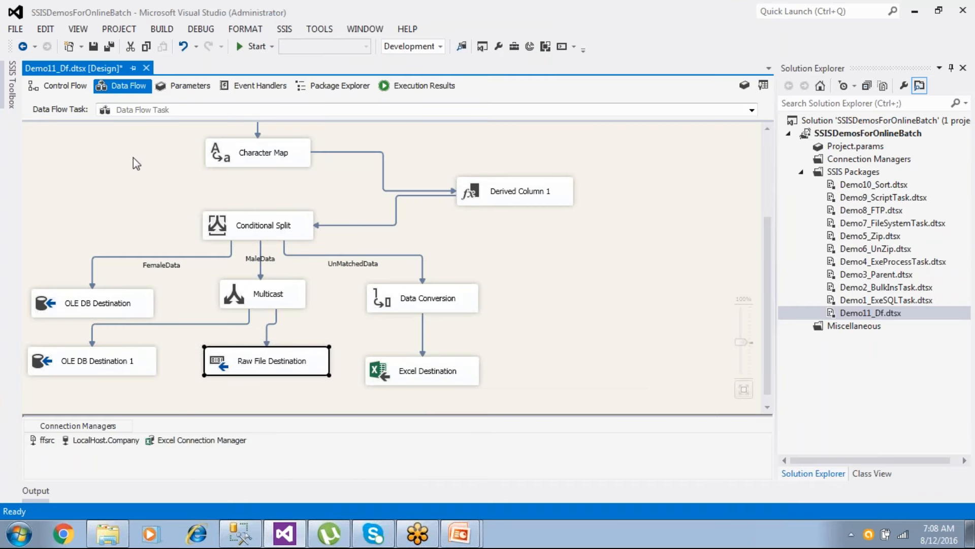
{"action": "left_click", "coordinate": [93, 47]}
{"action": "left_click", "coordinate": [246, 29]}
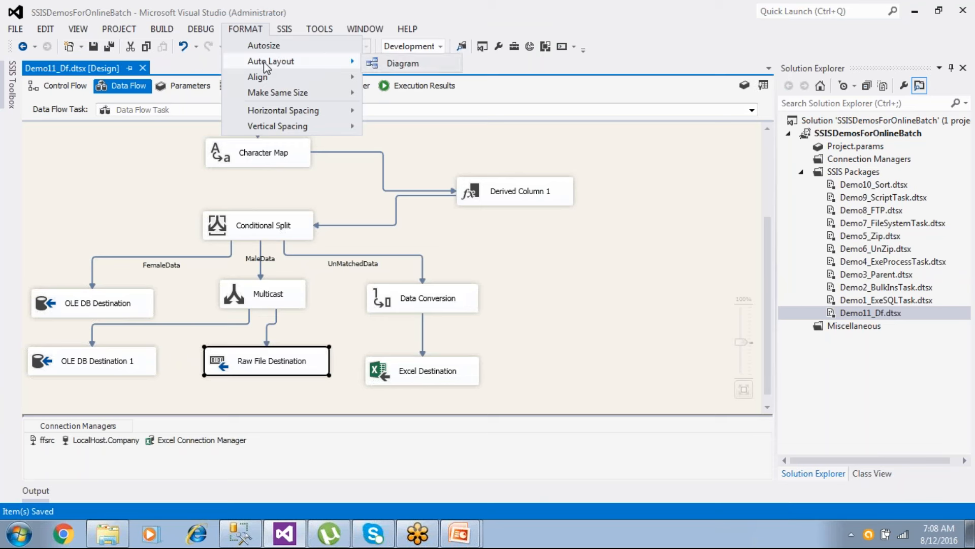
{"action": "left_click", "coordinate": [392, 62]}
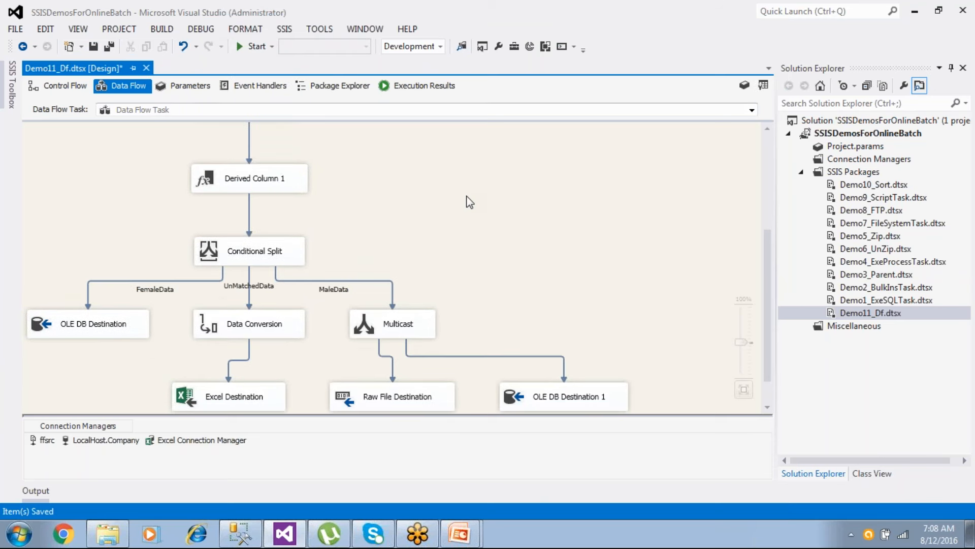
{"action": "scroll", "coordinate": [466, 197], "scroll_direction": "down", "scroll_amount": 1}
{"action": "left_click", "coordinate": [414, 284]}
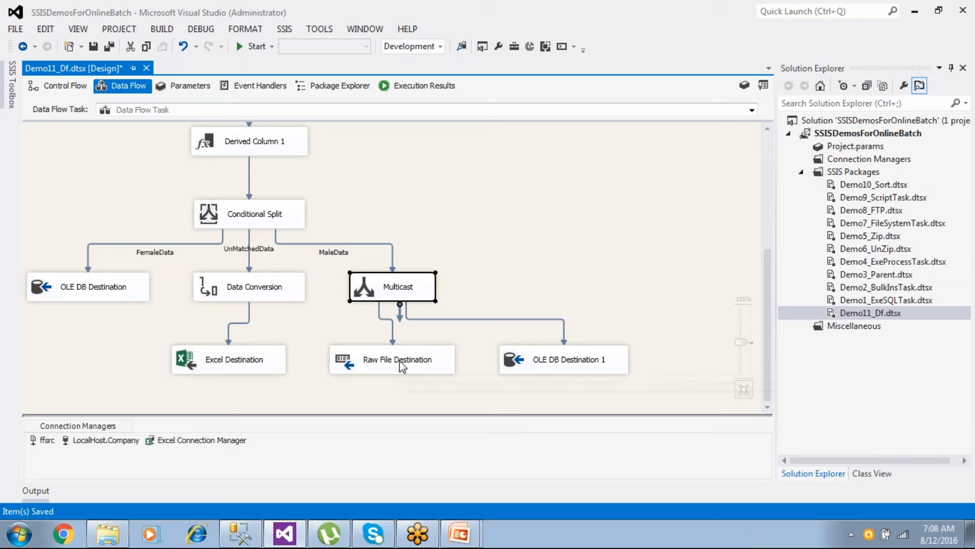
{"action": "left_click", "coordinate": [659, 305]}
{"action": "left_click", "coordinate": [428, 367]}
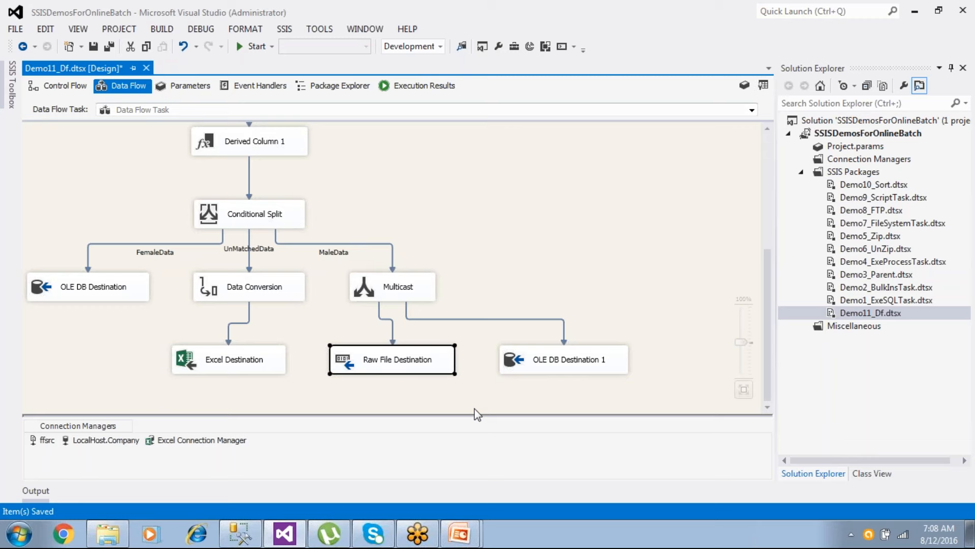
{"action": "left_click", "coordinate": [560, 367]}
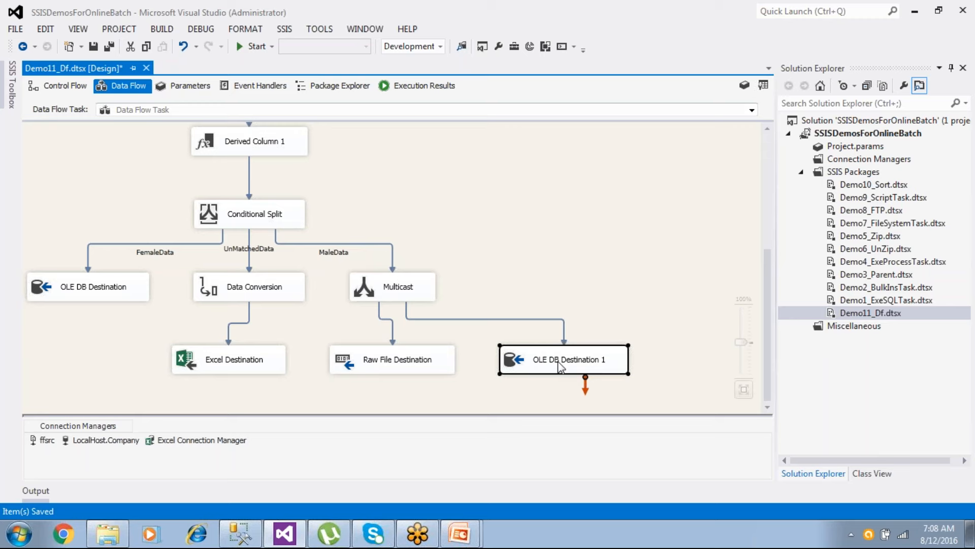
- Save the package, run it, and switch it back to design mode after execution
{"action": "left_click", "coordinate": [93, 46]}
{"action": "left_click", "coordinate": [253, 46]}
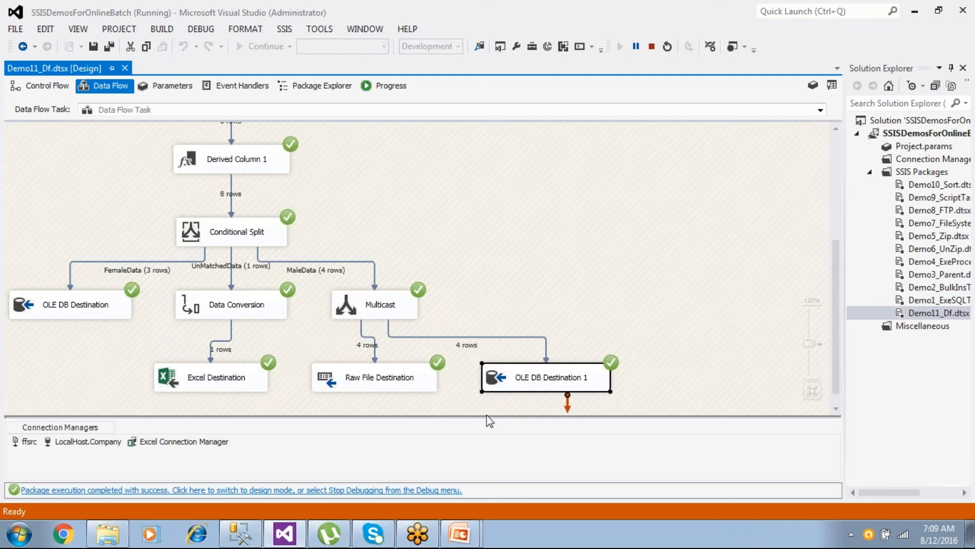
{"action": "left_click", "coordinate": [441, 490]}
- Switch to SQL Server Management Studio and run the select queries on FemaleData and MaleData to examine the loaded rows
{"action": "mouse_move", "coordinate": [239, 540]}
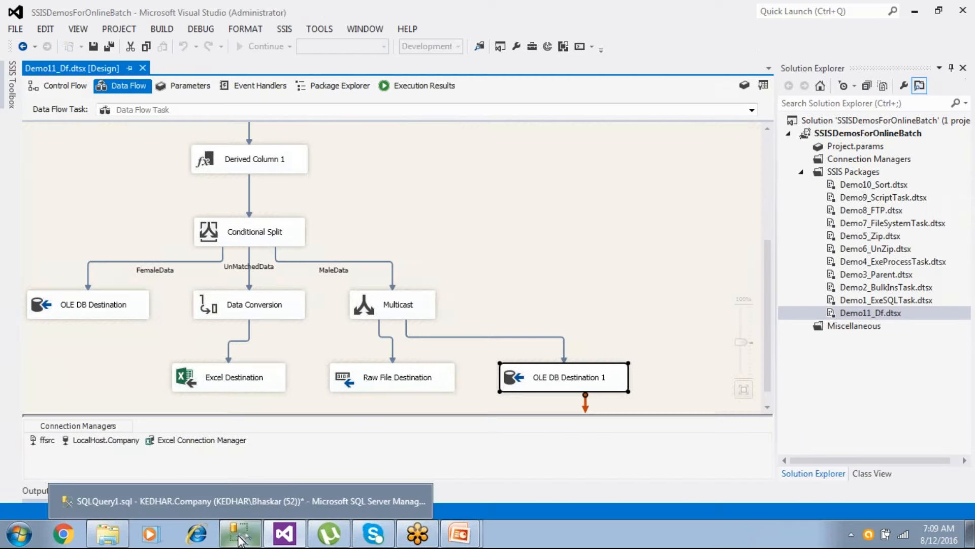
{"action": "left_click", "coordinate": [239, 516]}
{"action": "left_click", "coordinate": [240, 169]}
{"action": "left_click_drag", "start_coordinate": [240, 169], "coordinate": [14, 146]}
{"action": "left_click", "coordinate": [185, 54]}
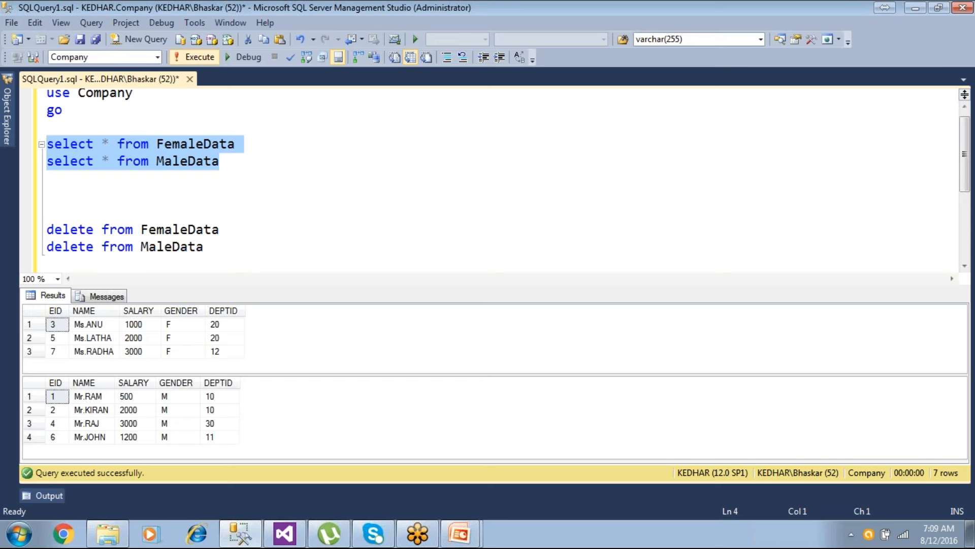
{"action": "left_click", "coordinate": [345, 164]}
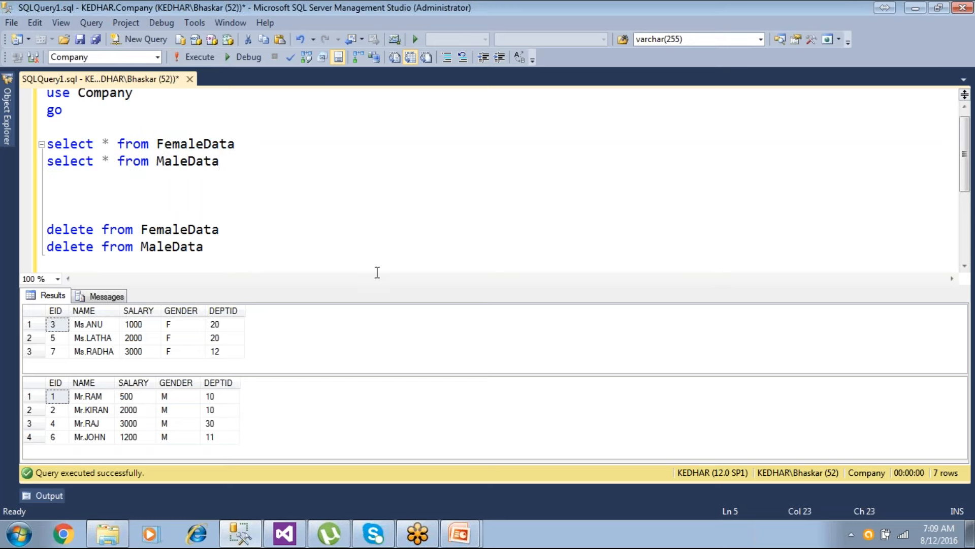
- Switch to the SSIS Transformations presentation in PowerPoint and end the slide show
{"action": "left_click", "coordinate": [460, 533]}
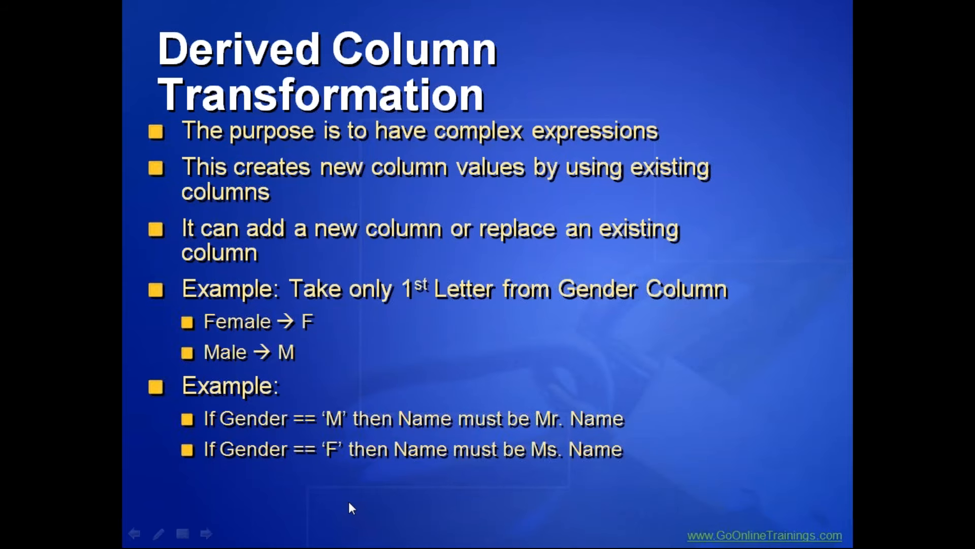
{"action": "key", "text": "Escape"}
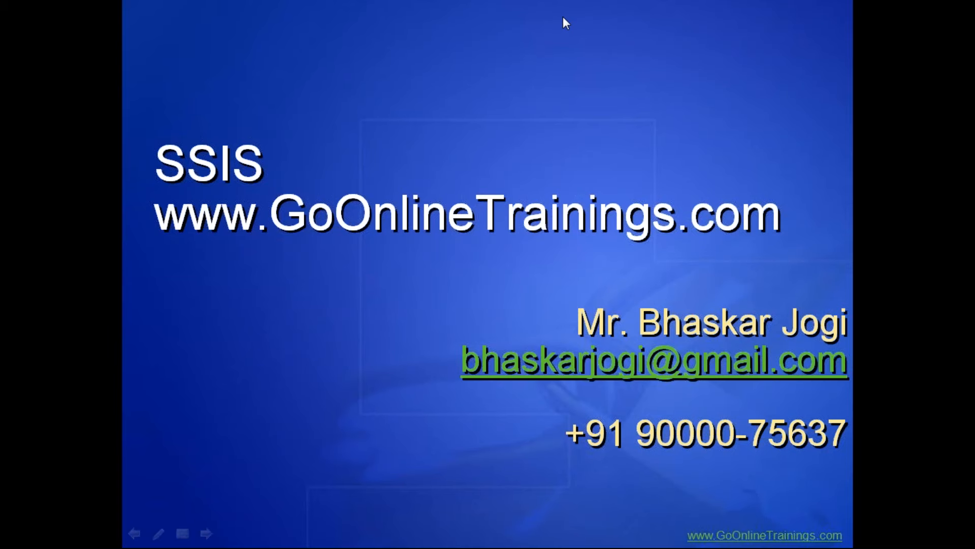
{"action": "key", "text": "Escape"}
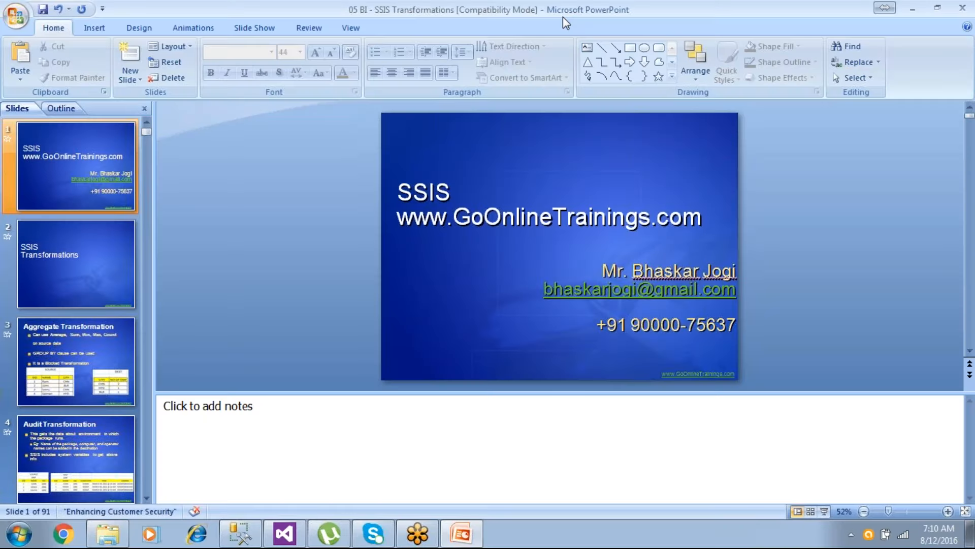